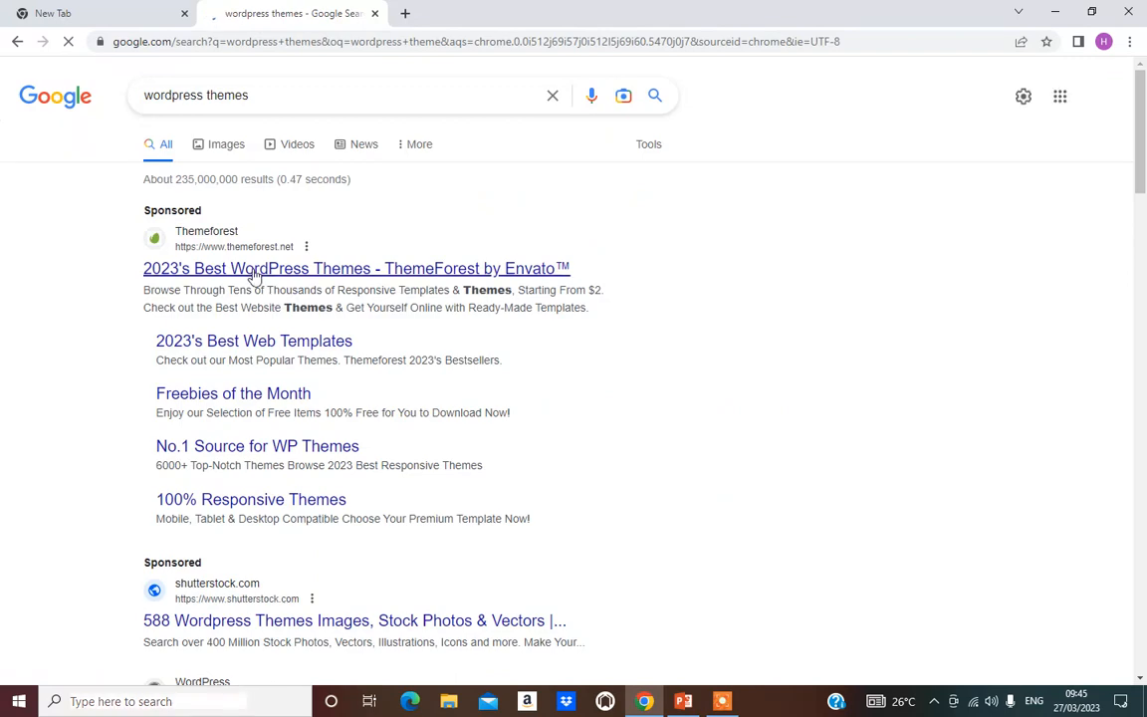
Step: Look through the Google results for "wordpress themes" to compare the sites offering WordPress themes
scroll(309, 378, down, 3)
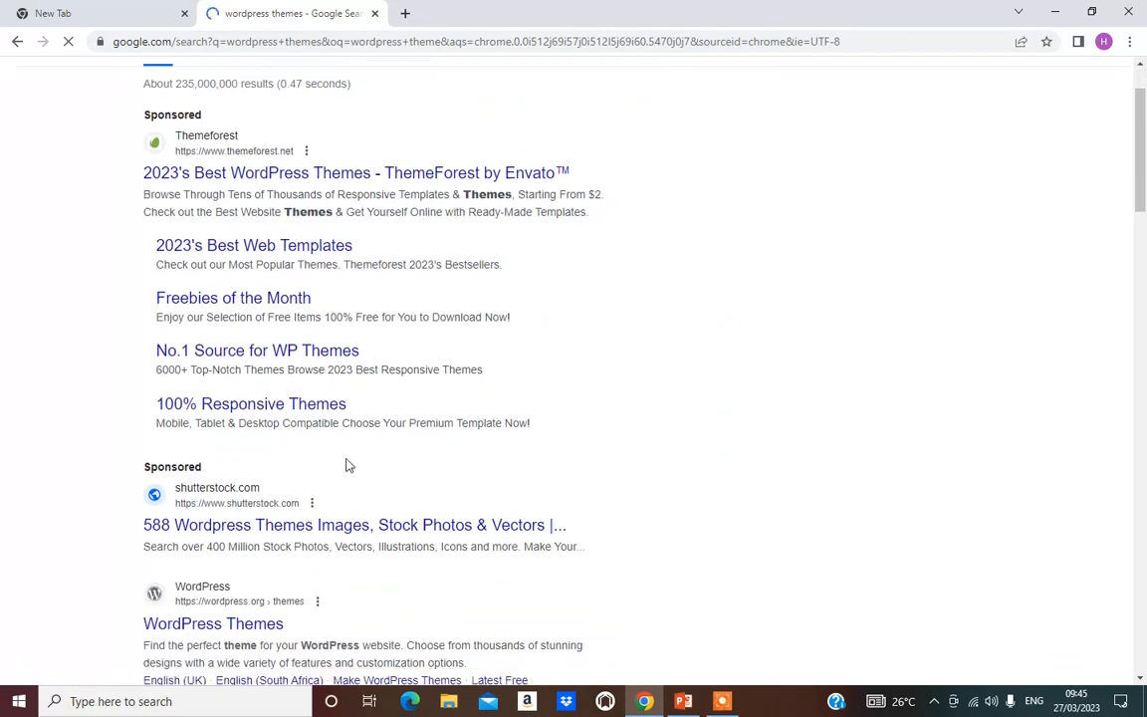
scroll(308, 491, up, 3)
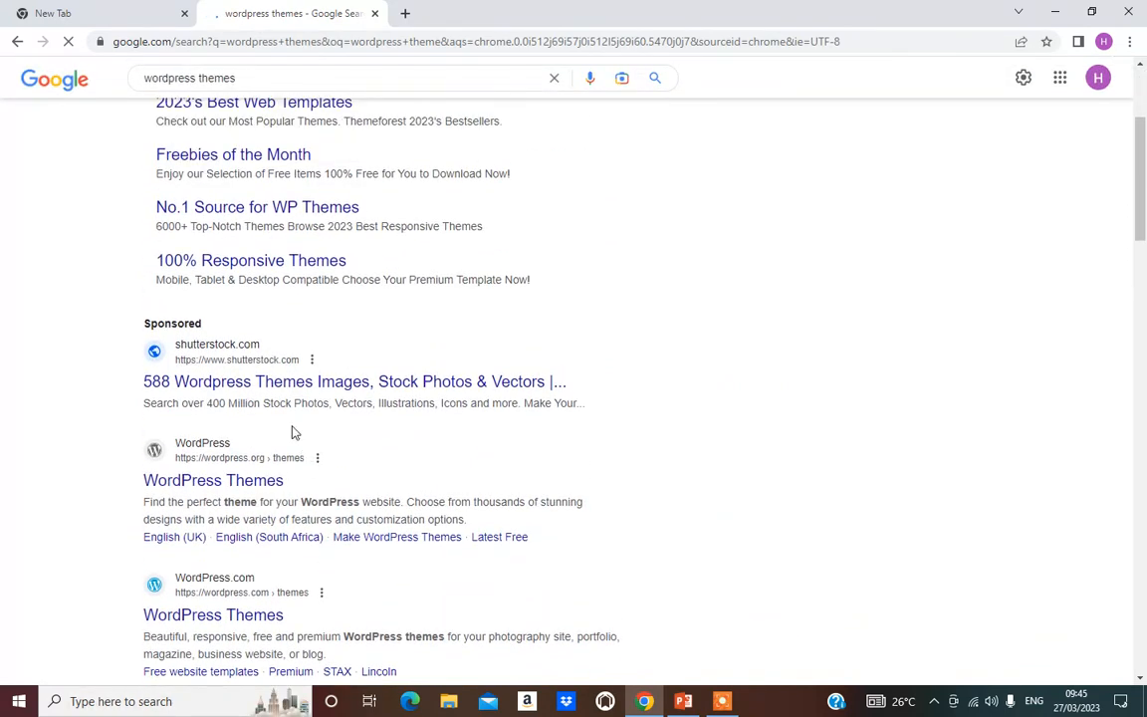
scroll(197, 286, up, 2)
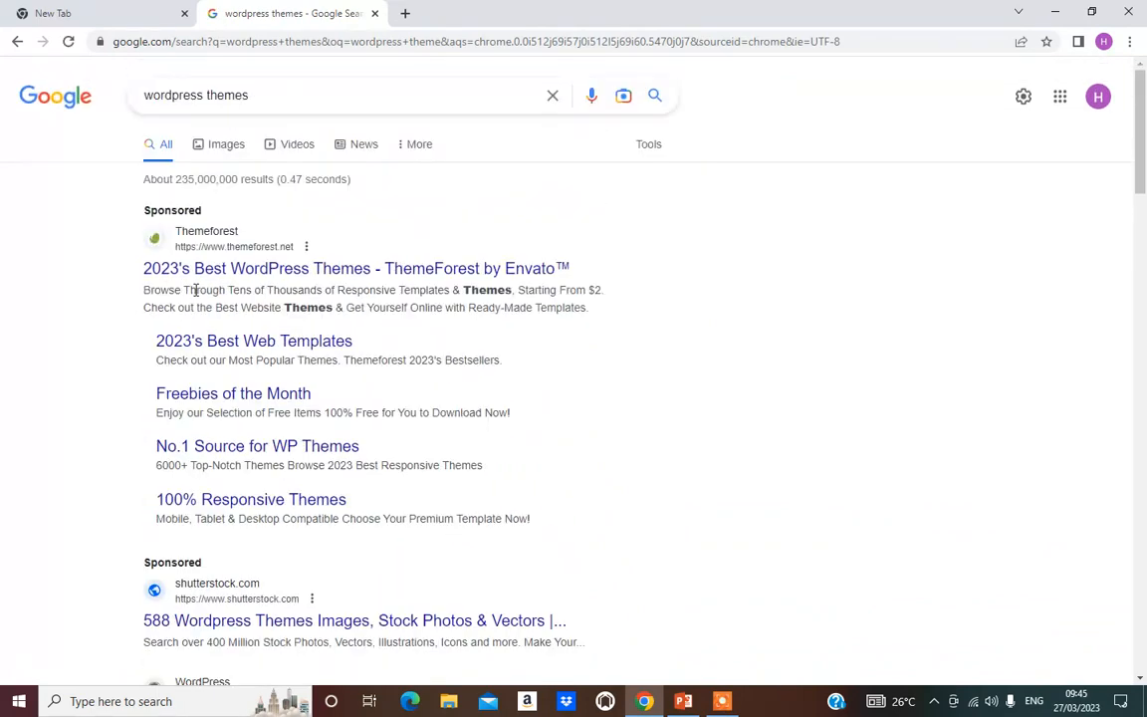
scroll(342, 460, down, 3)
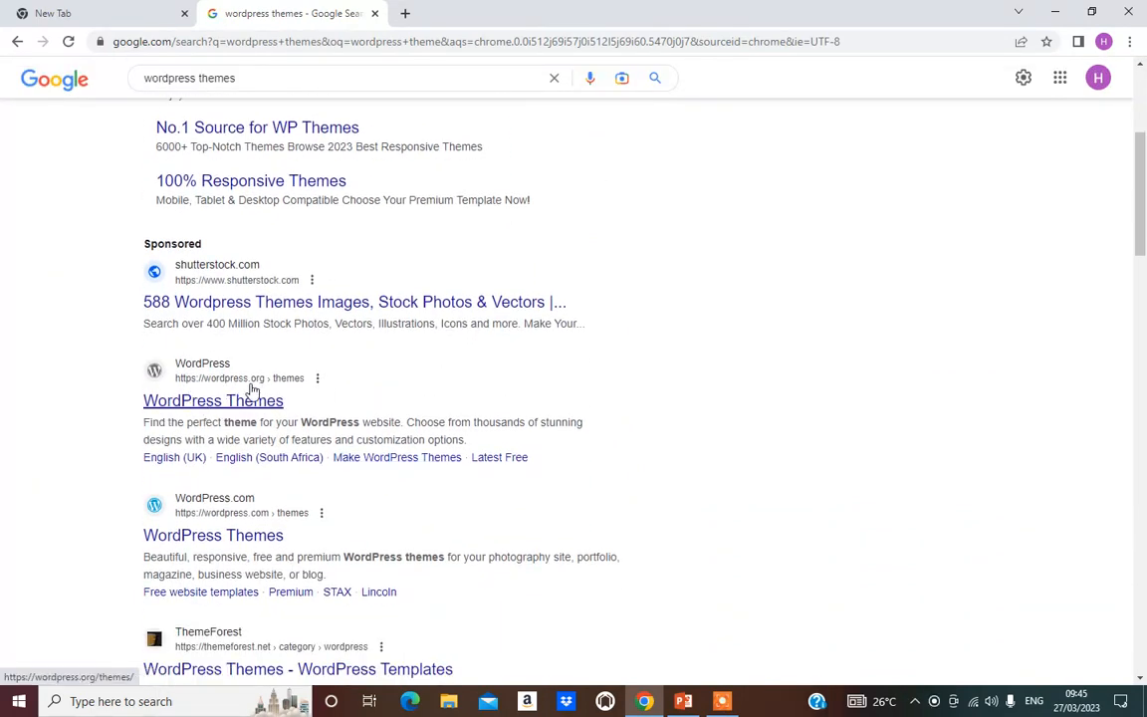
scroll(328, 416, down, 1)
scroll(273, 398, up, 1)
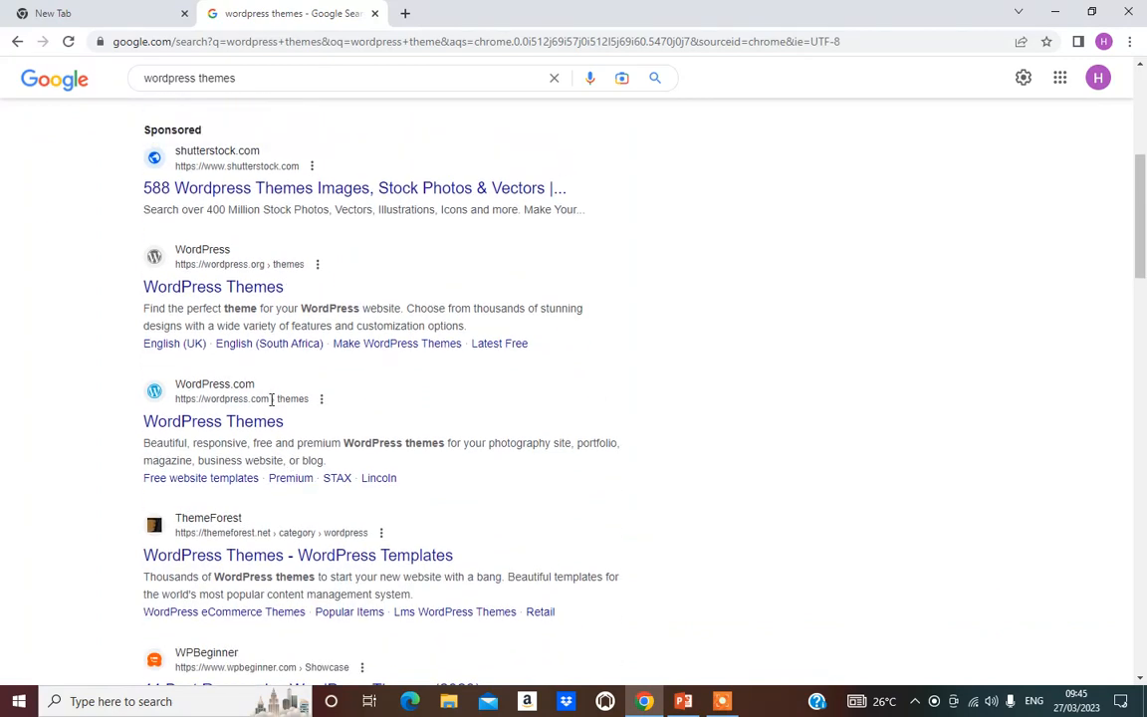
scroll(300, 438, down, 2)
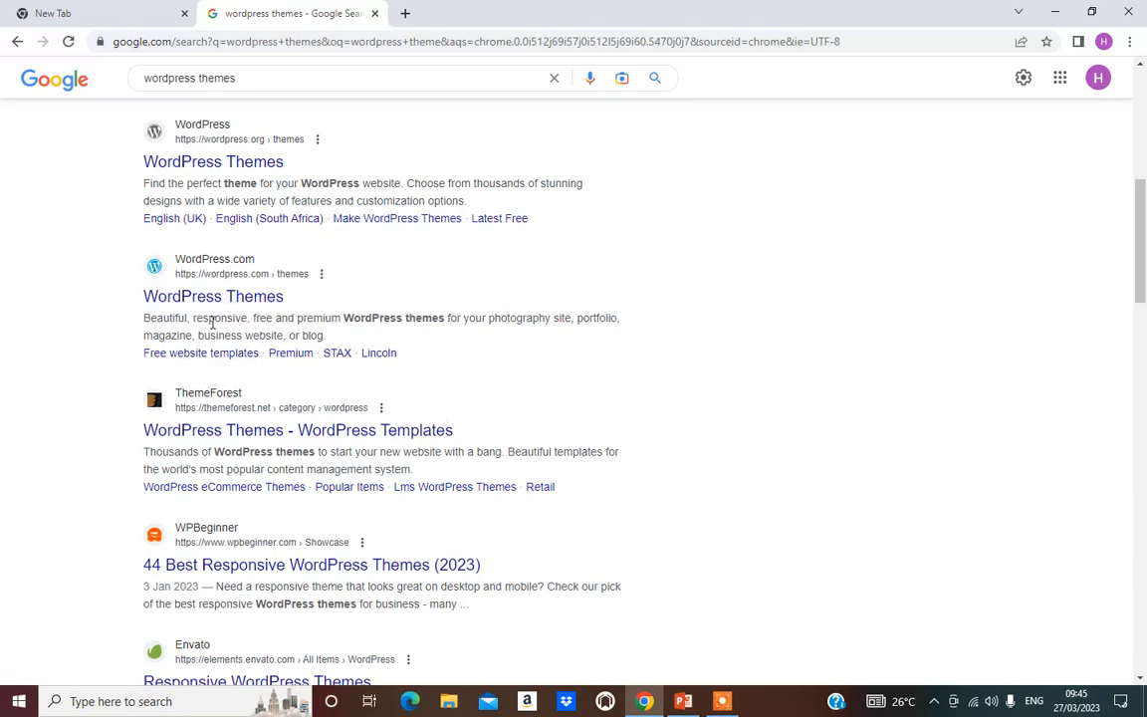
scroll(229, 353, down, 1)
scroll(255, 358, down, 1)
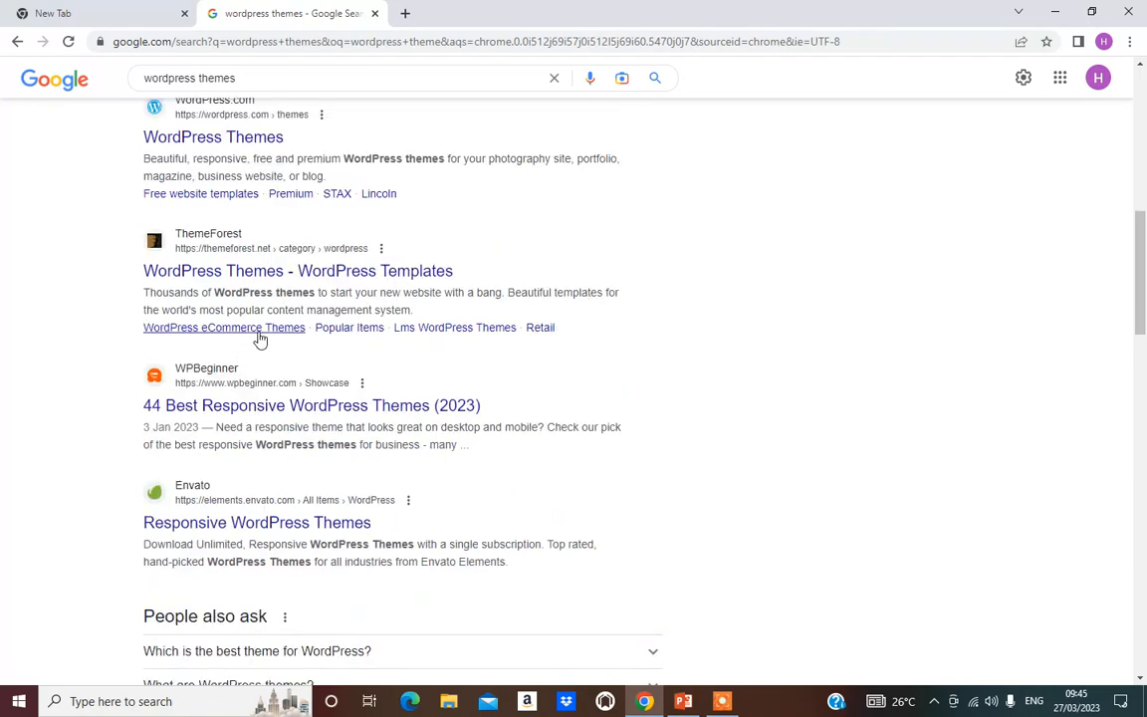
scroll(295, 337, up, 2)
scroll(235, 368, up, 6)
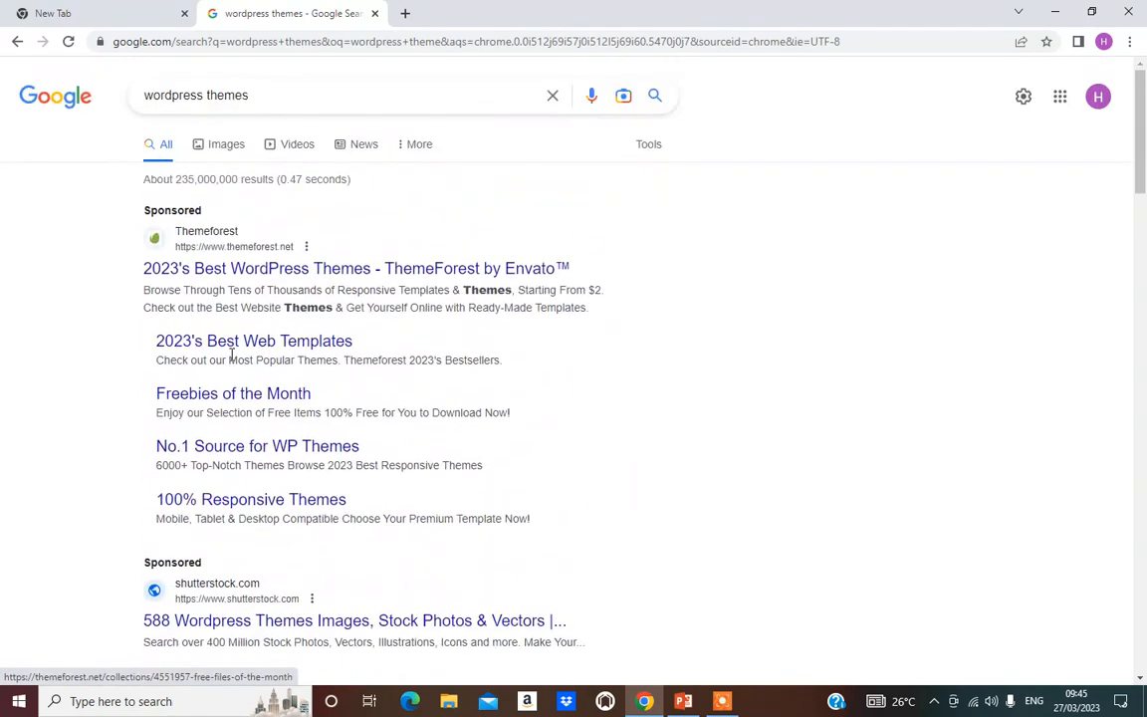
Step: Open the sponsored ThemeForest "2023's Best WordPress Themes" result and Themeisle's "100+ WordPress Themes" result in separate new tabs
right_click(329, 282)
click(368, 293)
scroll(328, 418, down, 5)
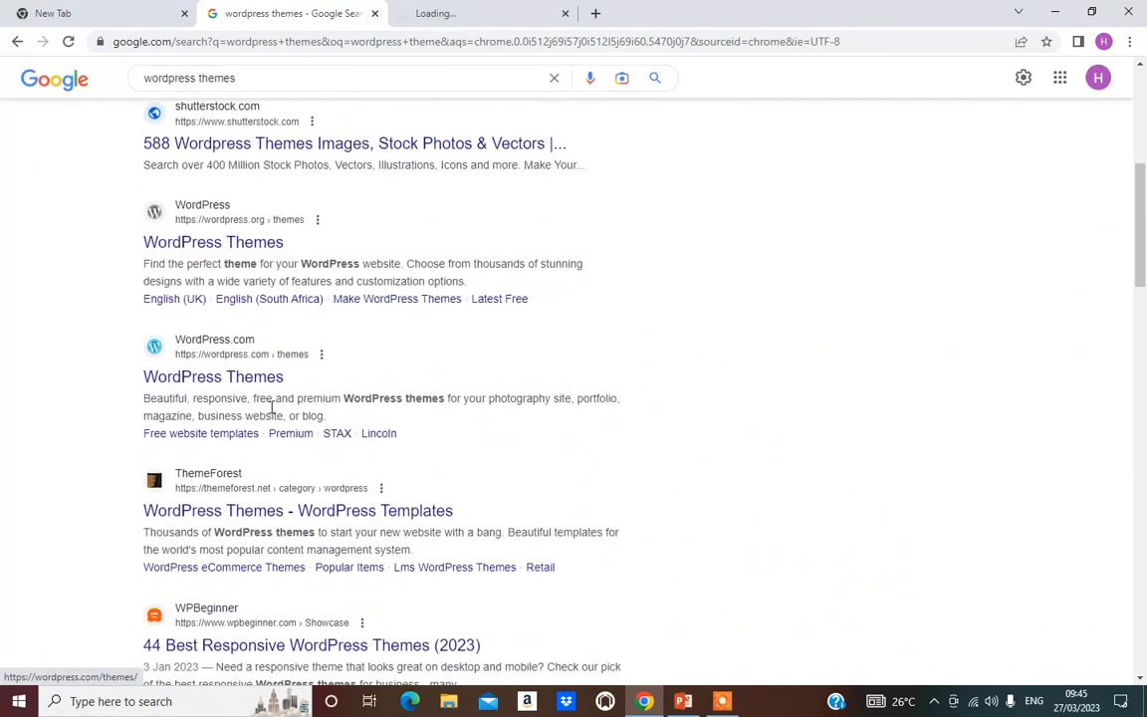
scroll(271, 406, down, 3)
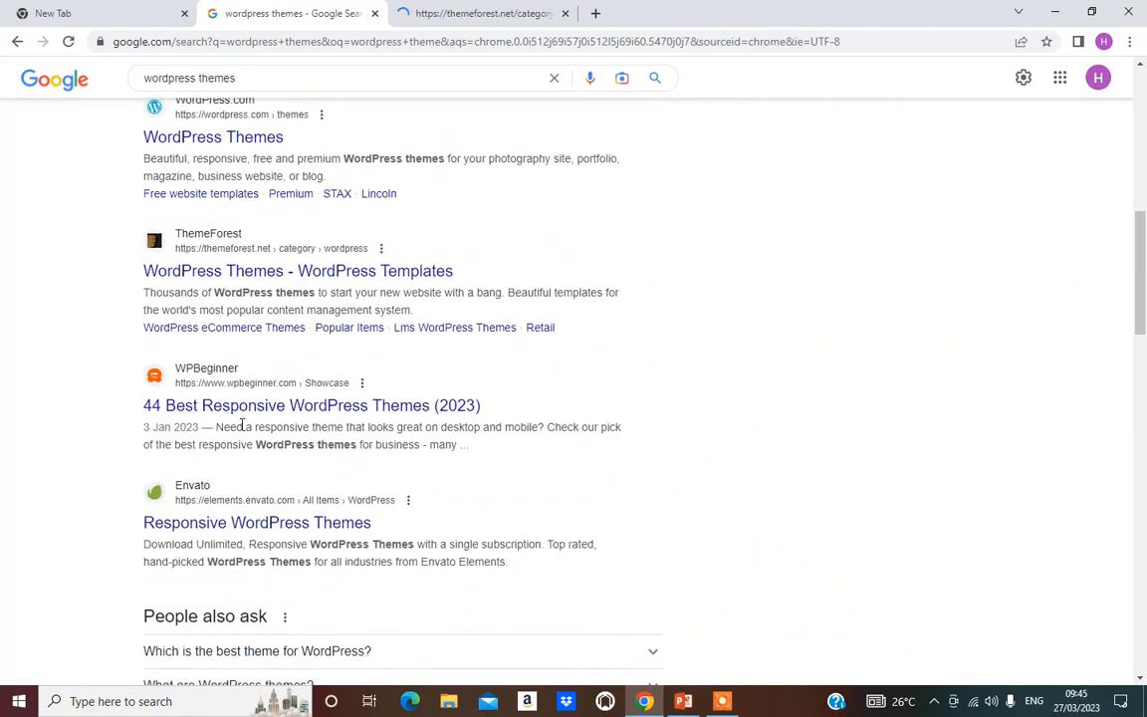
scroll(239, 407, down, 1)
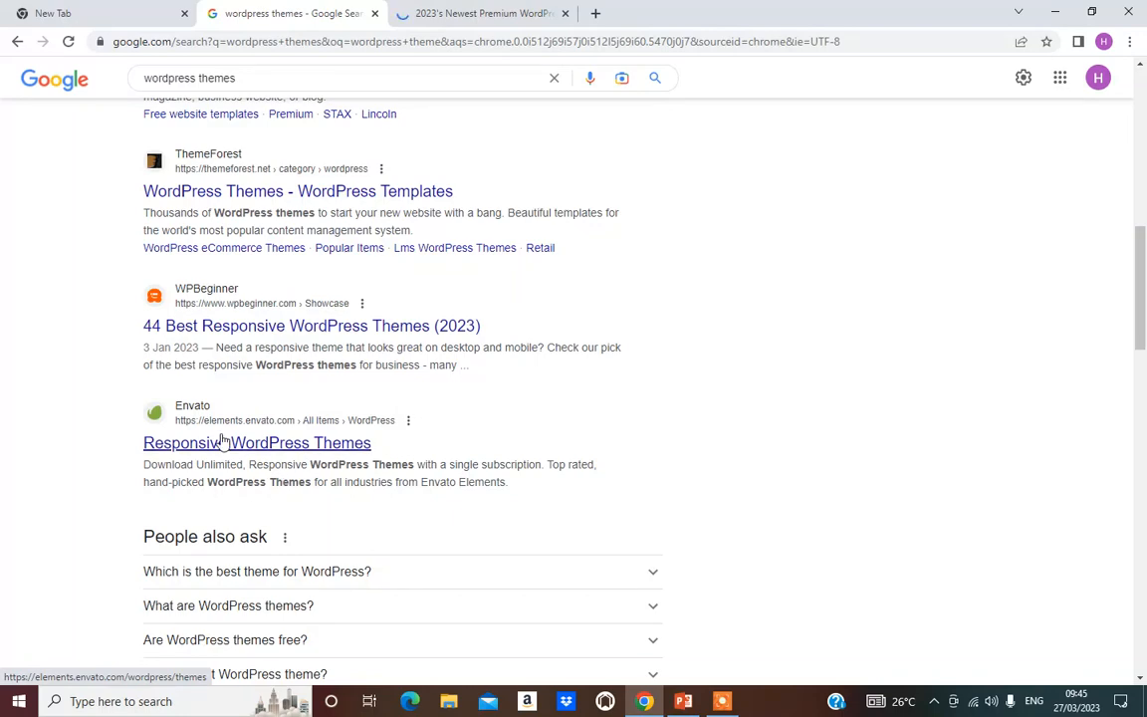
scroll(342, 442, down, 5)
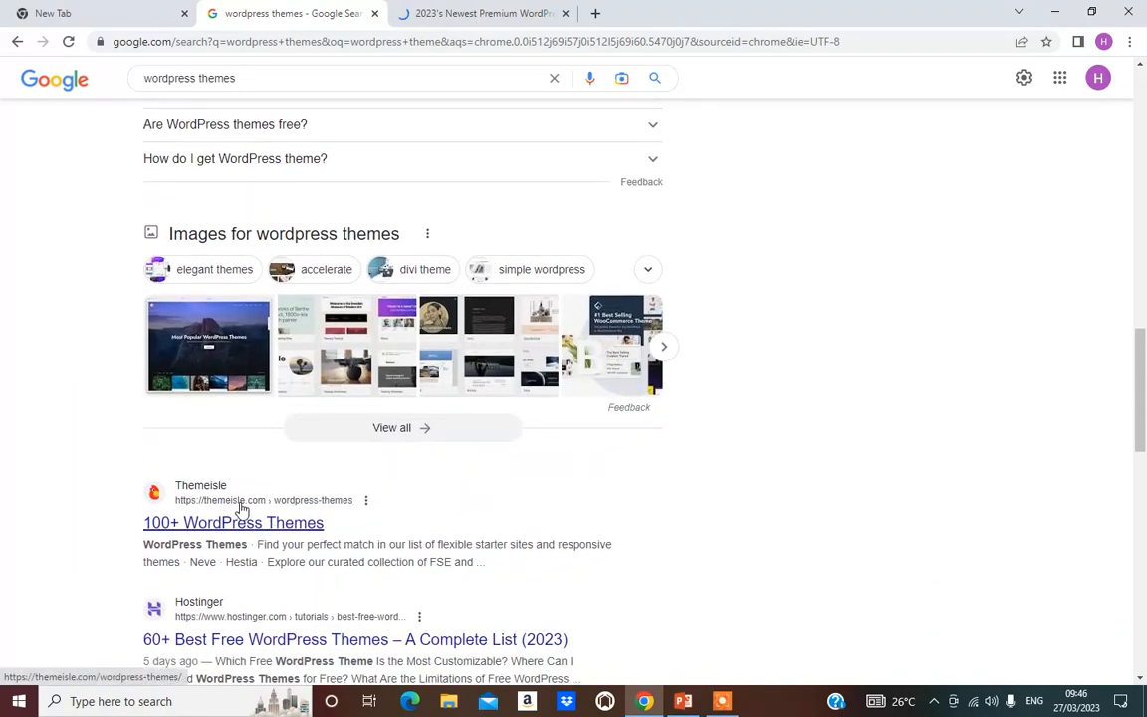
right_click(263, 518)
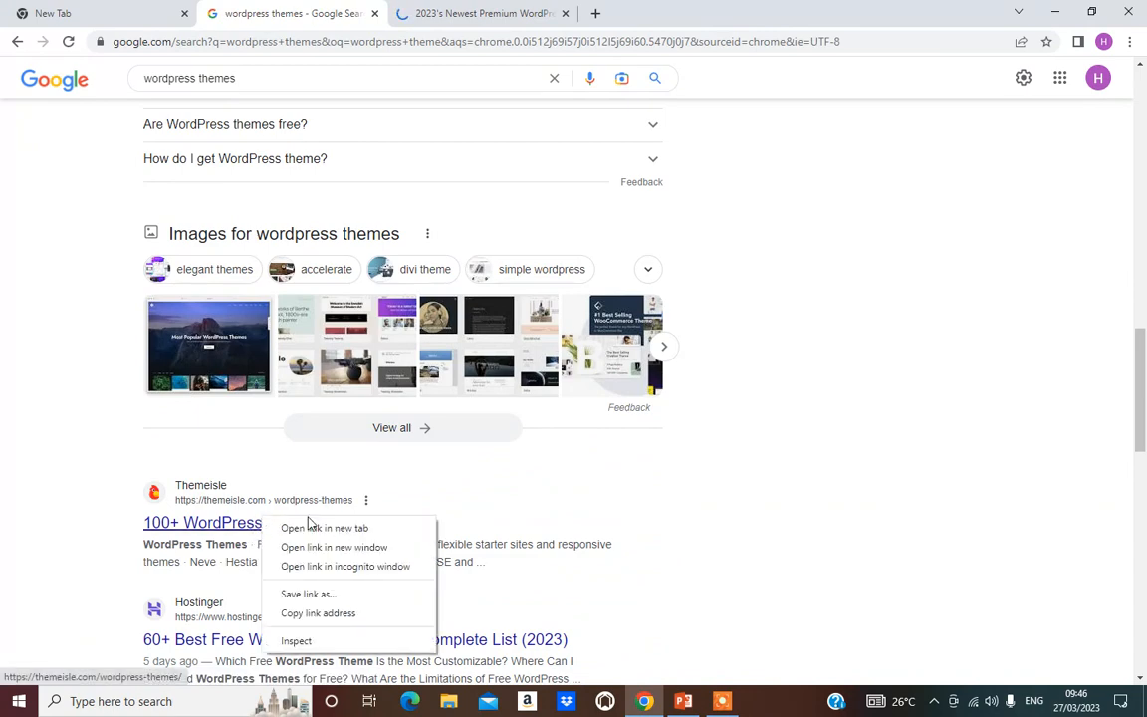
click(320, 529)
Step: Check the remaining search results below Themeisle, and bring up the opened ThemeForest WordPress themes page
scroll(390, 498, down, 2)
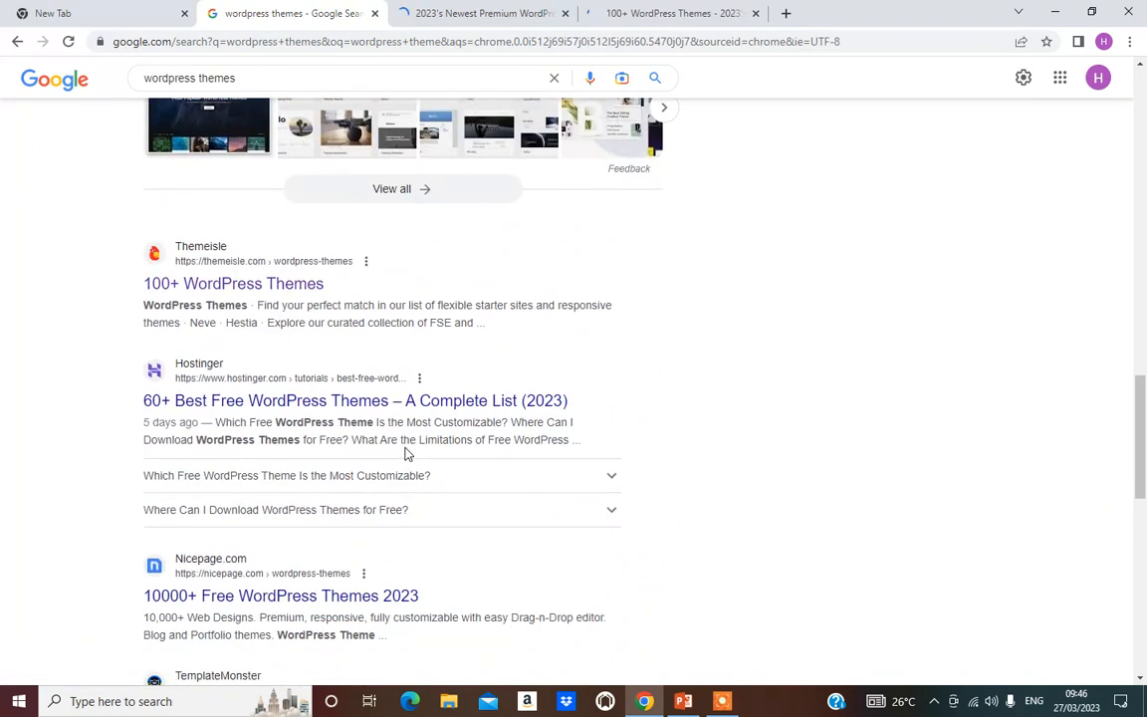
scroll(404, 453, down, 2)
scroll(189, 290, up, 2)
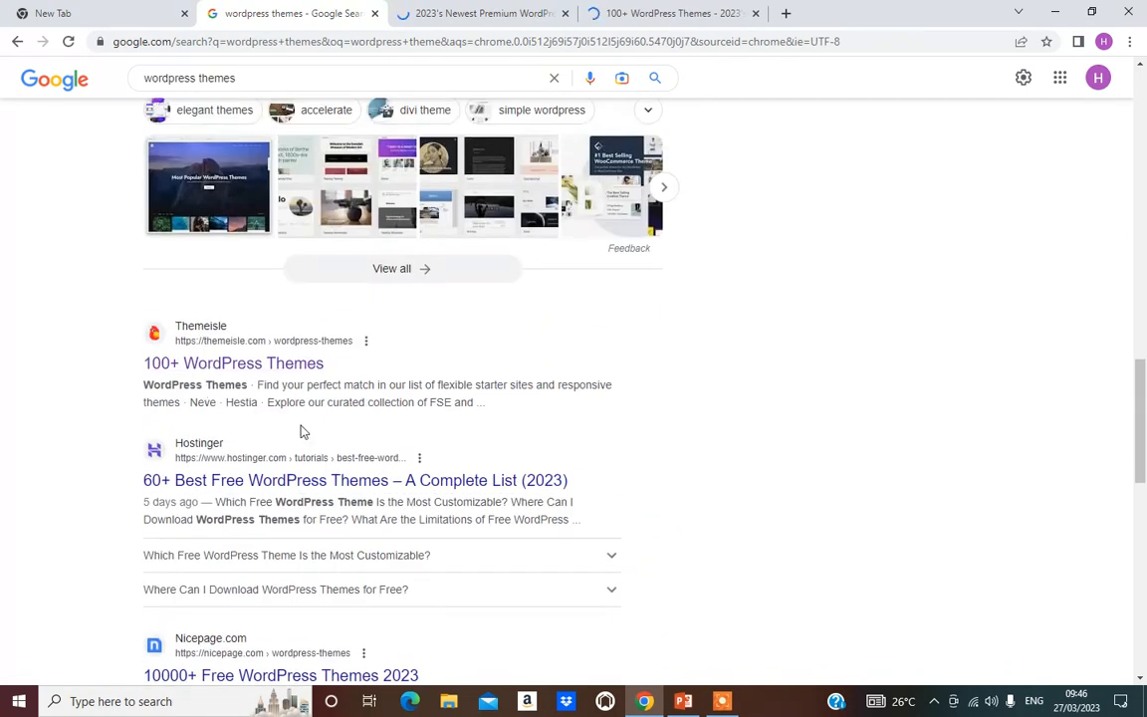
scroll(303, 431, down, 3)
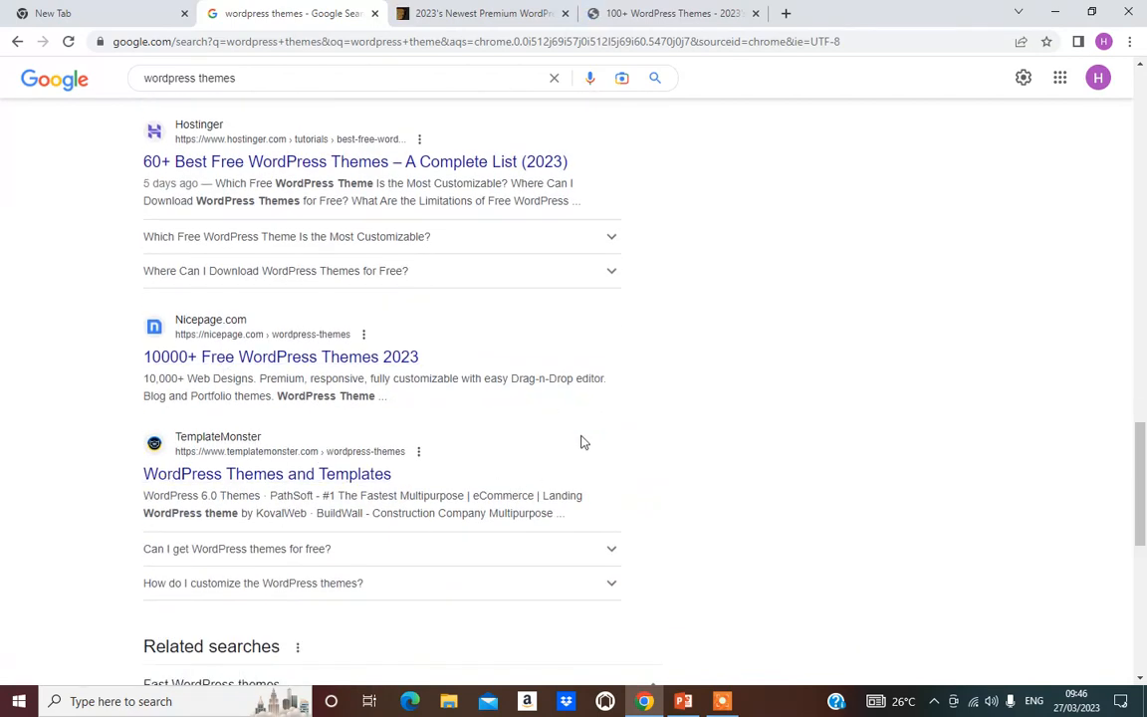
click(478, 13)
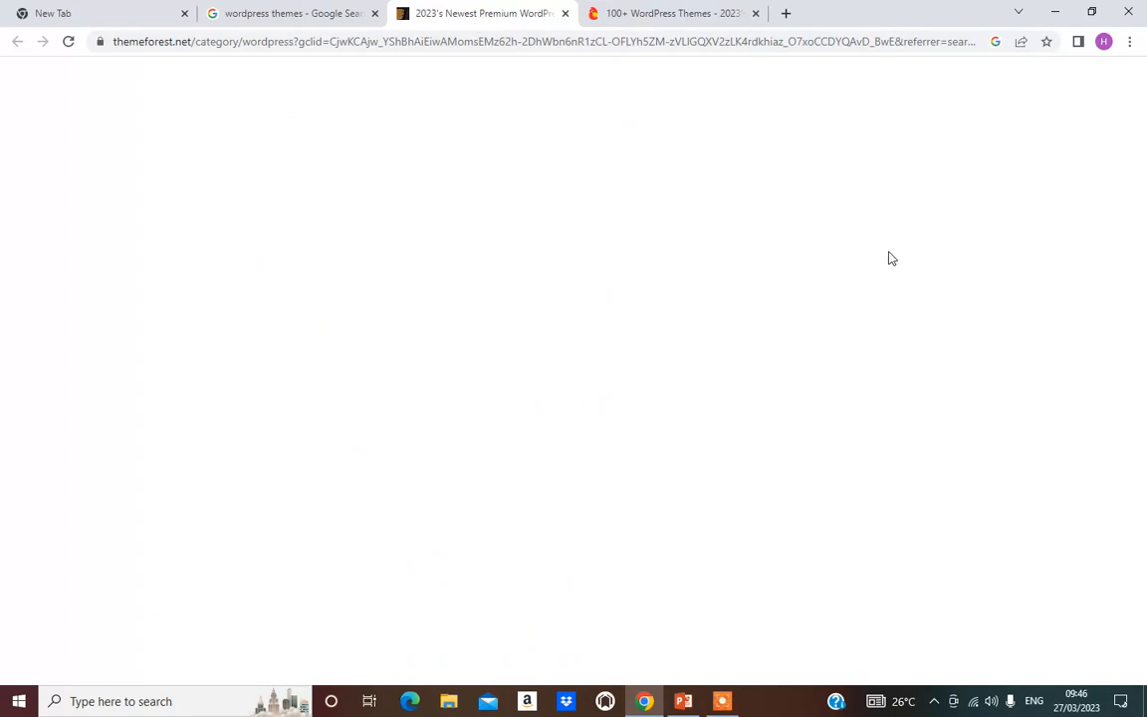
Step: Browse ThemeForest's best-selling WordPress themes, examining the theme names, previews, prices and ratings
scroll(529, 291, down, 2)
scroll(497, 239, up, 3)
scroll(491, 227, down, 1)
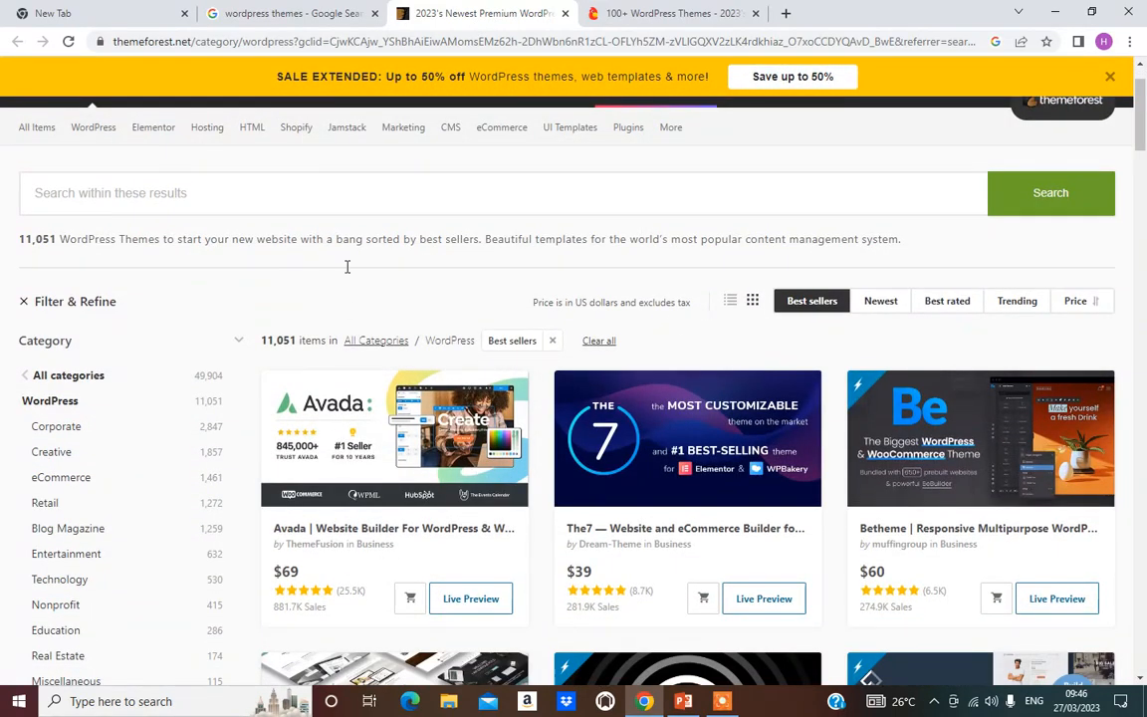
scroll(445, 396, down, 1)
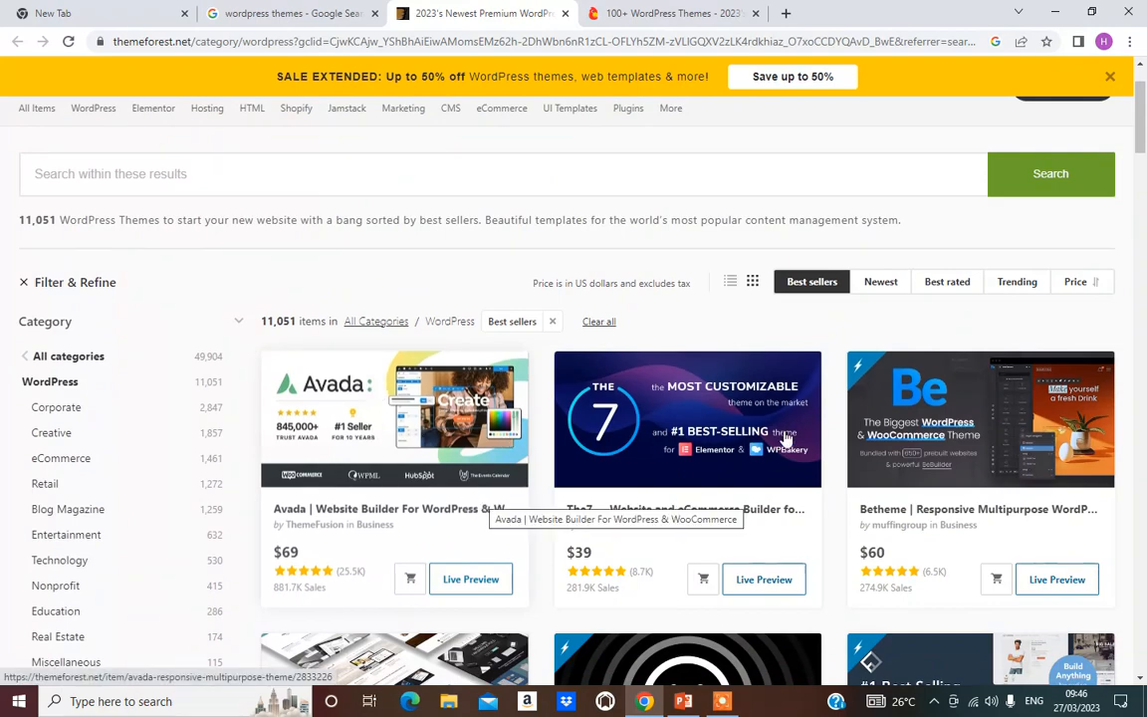
scroll(532, 495, down, 5)
scroll(836, 489, down, 1)
scroll(597, 443, down, 3)
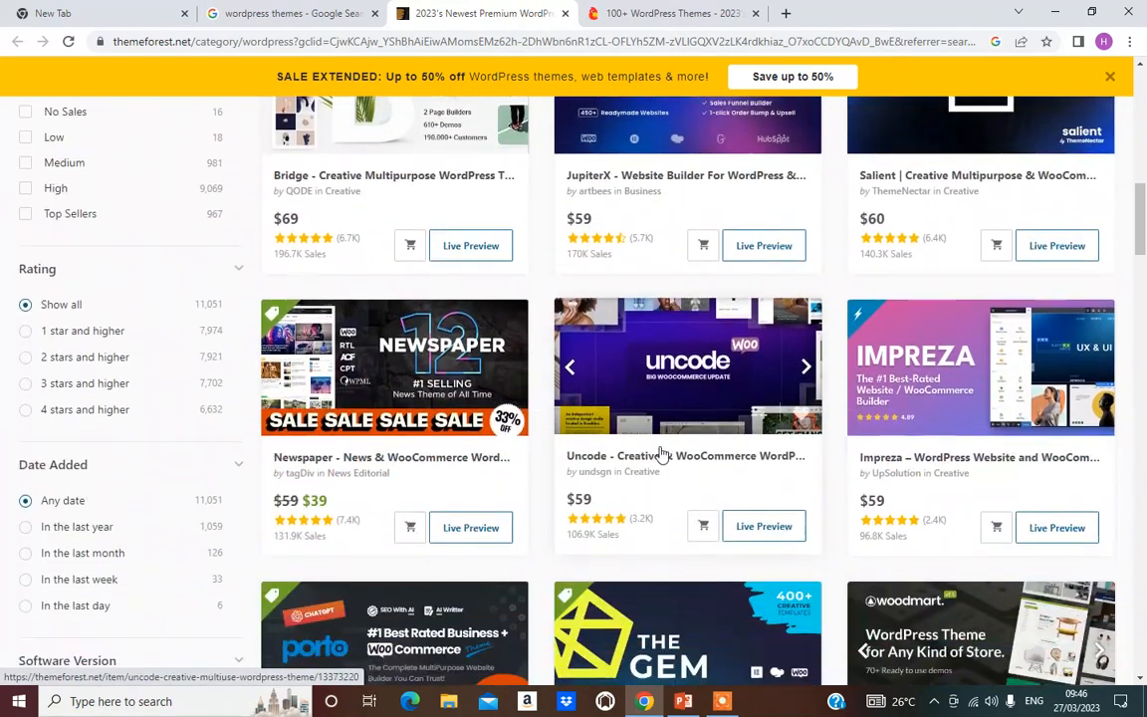
scroll(567, 398, down, 2)
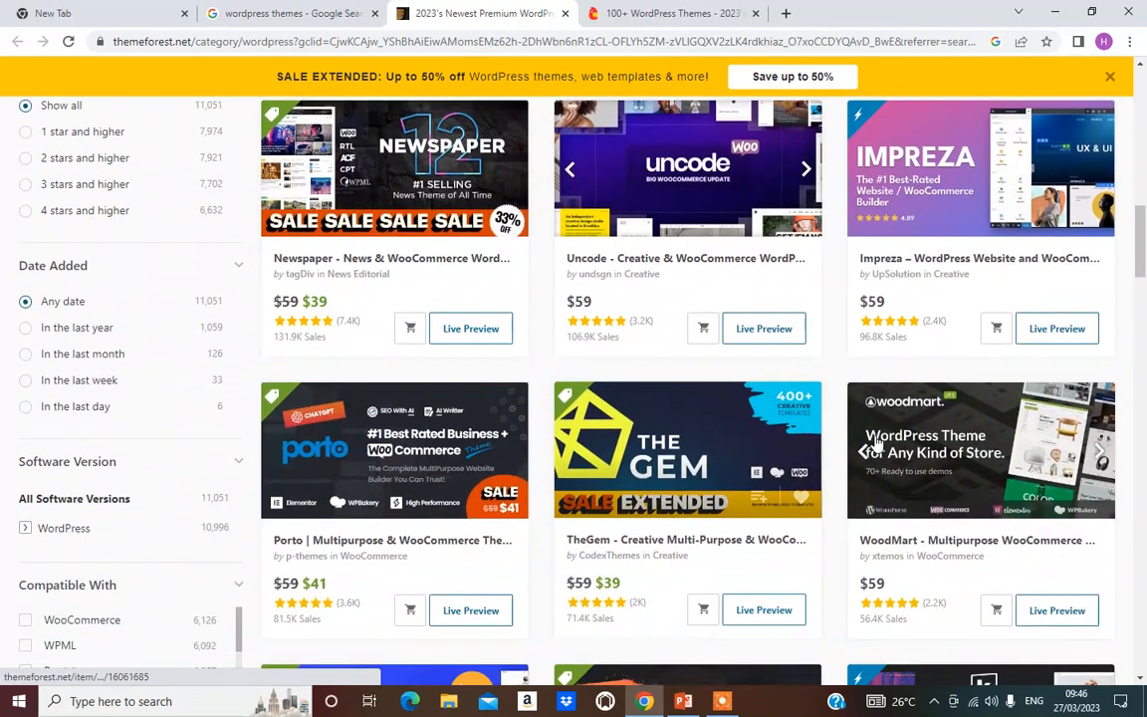
scroll(635, 479, down, 3)
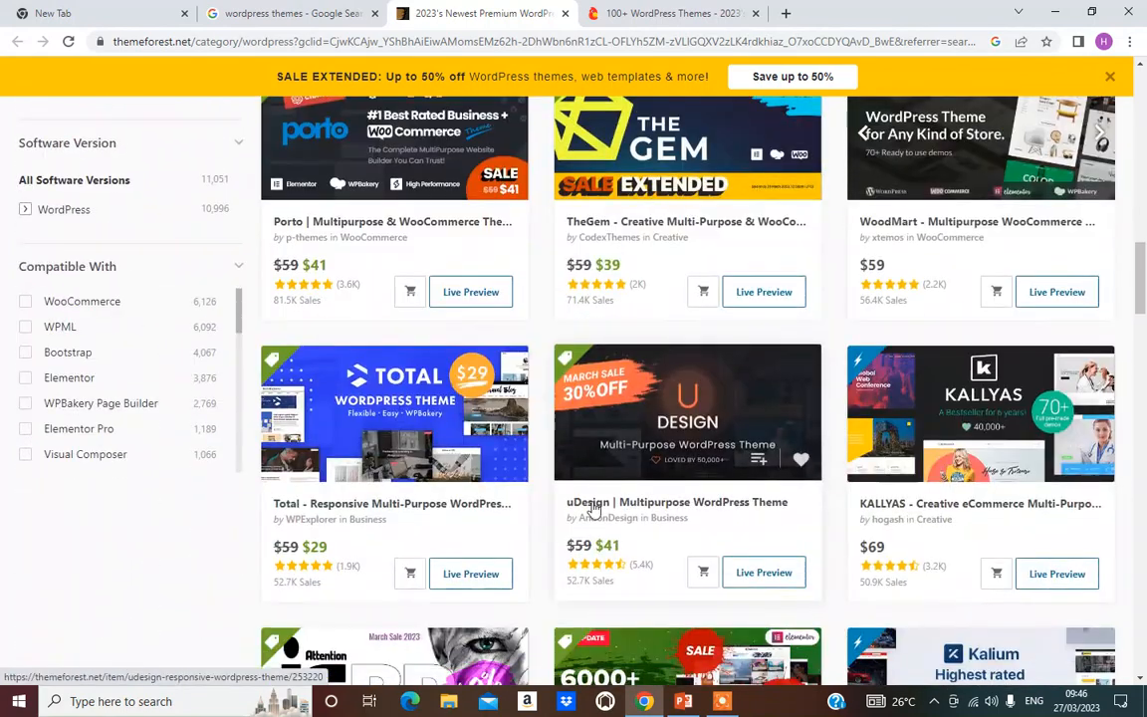
scroll(595, 508, down, 3)
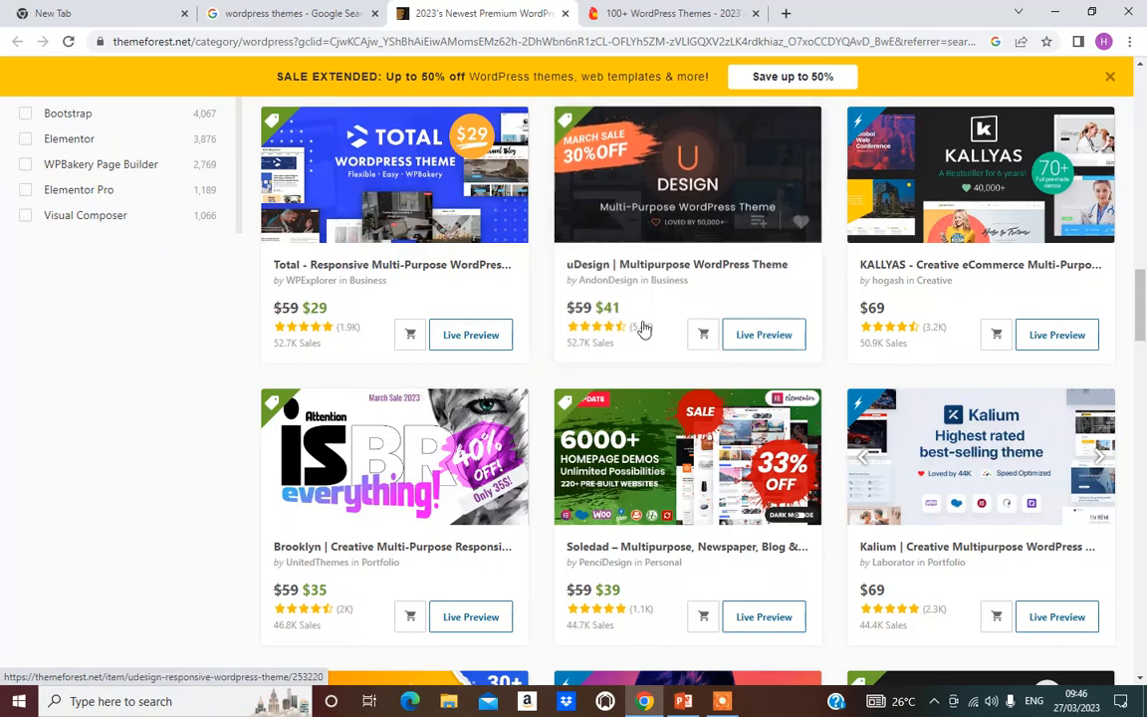
scroll(831, 450, down, 2)
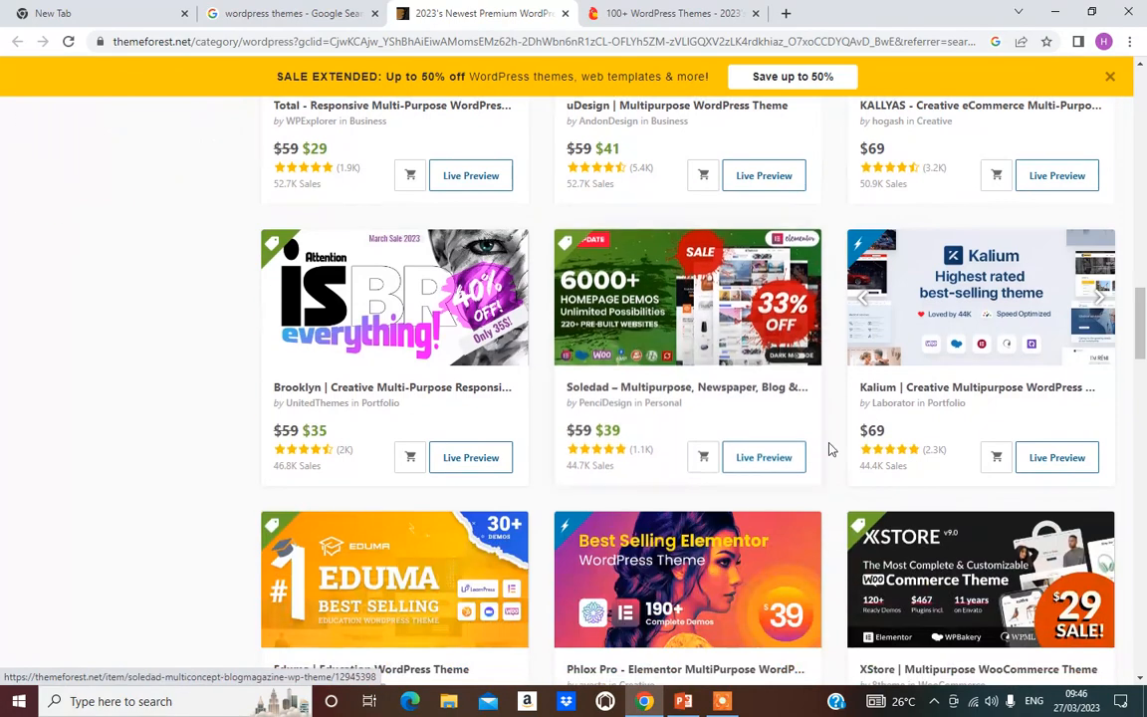
scroll(543, 545, down, 6)
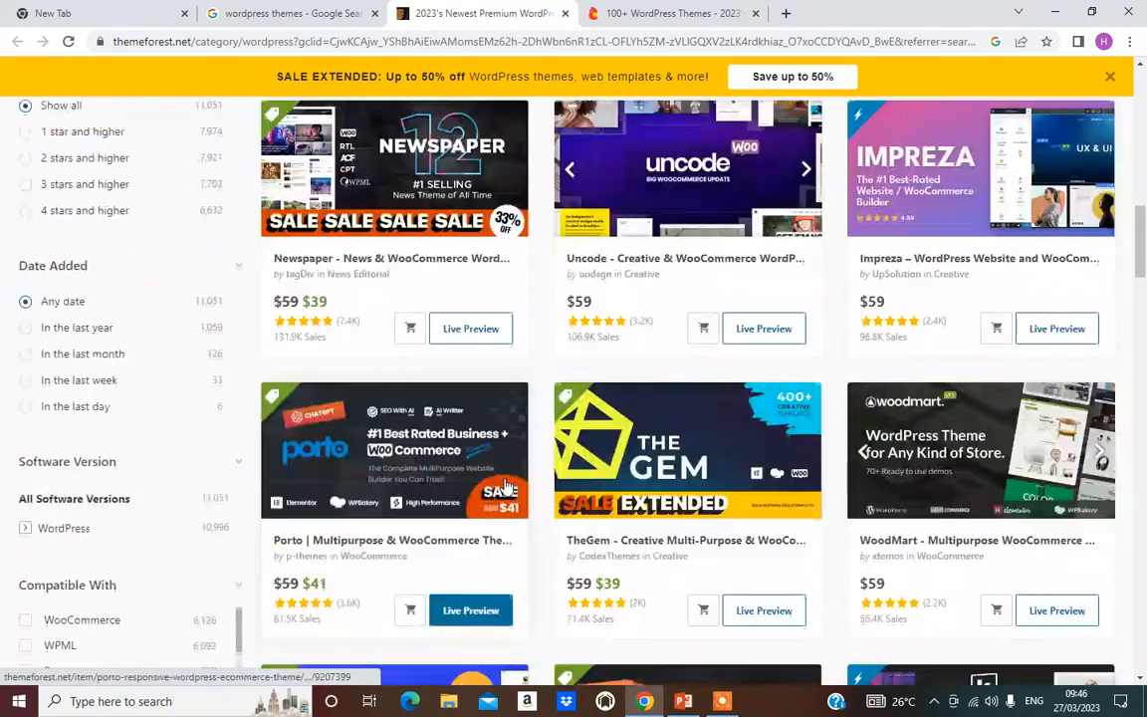
Step: Return to the start of the ThemeForest best-seller list and review the themes again from Avada down to Shopkeeper
scroll(506, 484, up, 15)
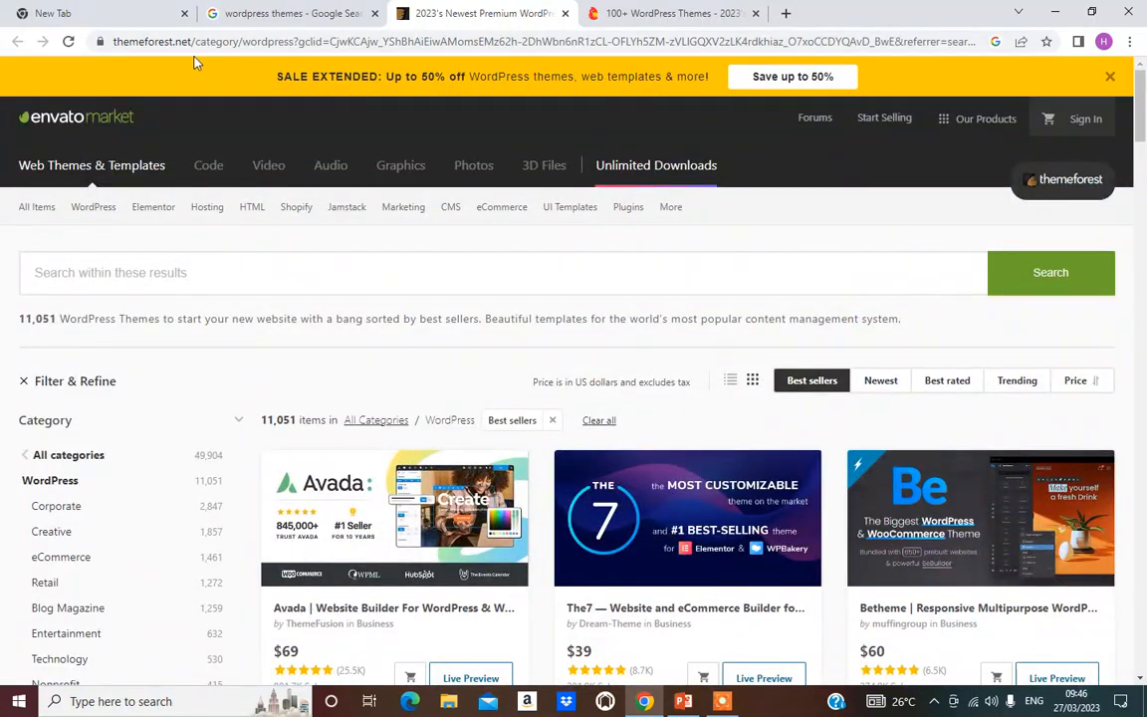
scroll(627, 384, down, 9)
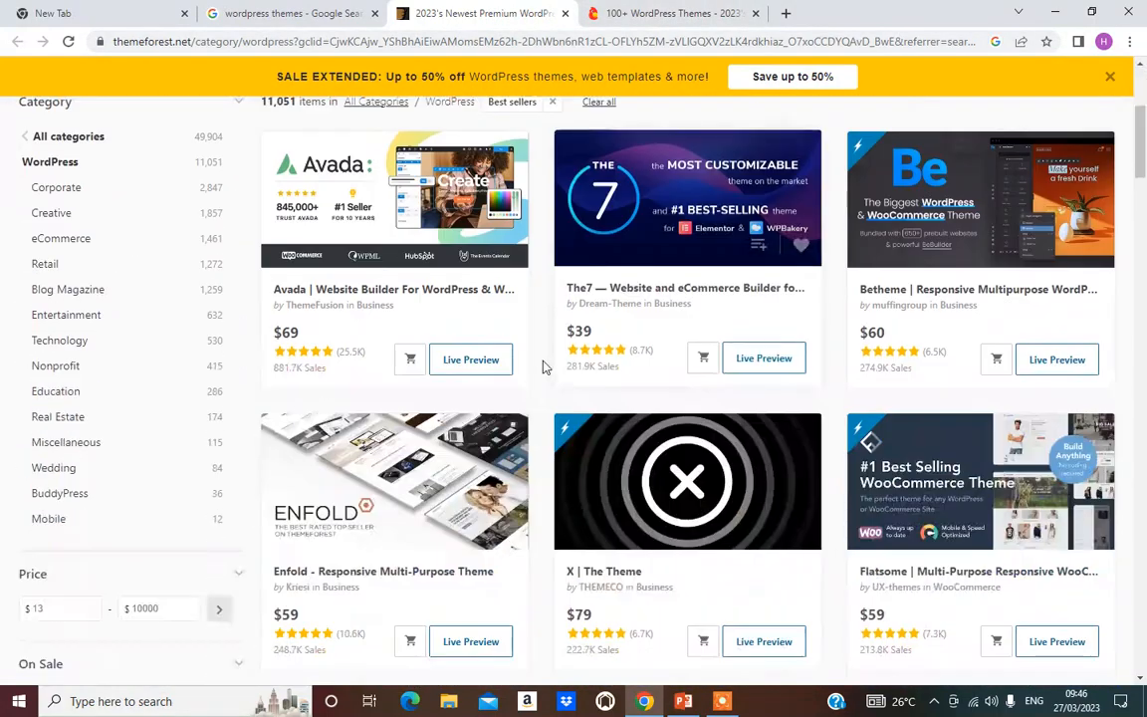
scroll(1025, 488, down, 7)
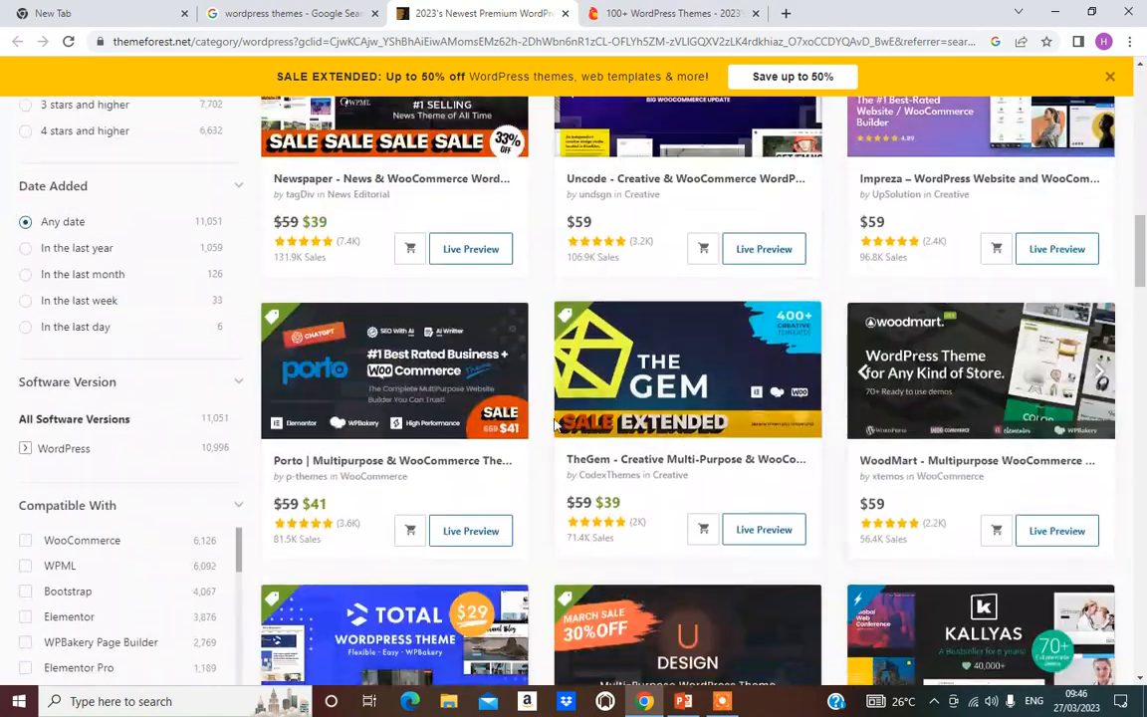
scroll(645, 576, down, 2)
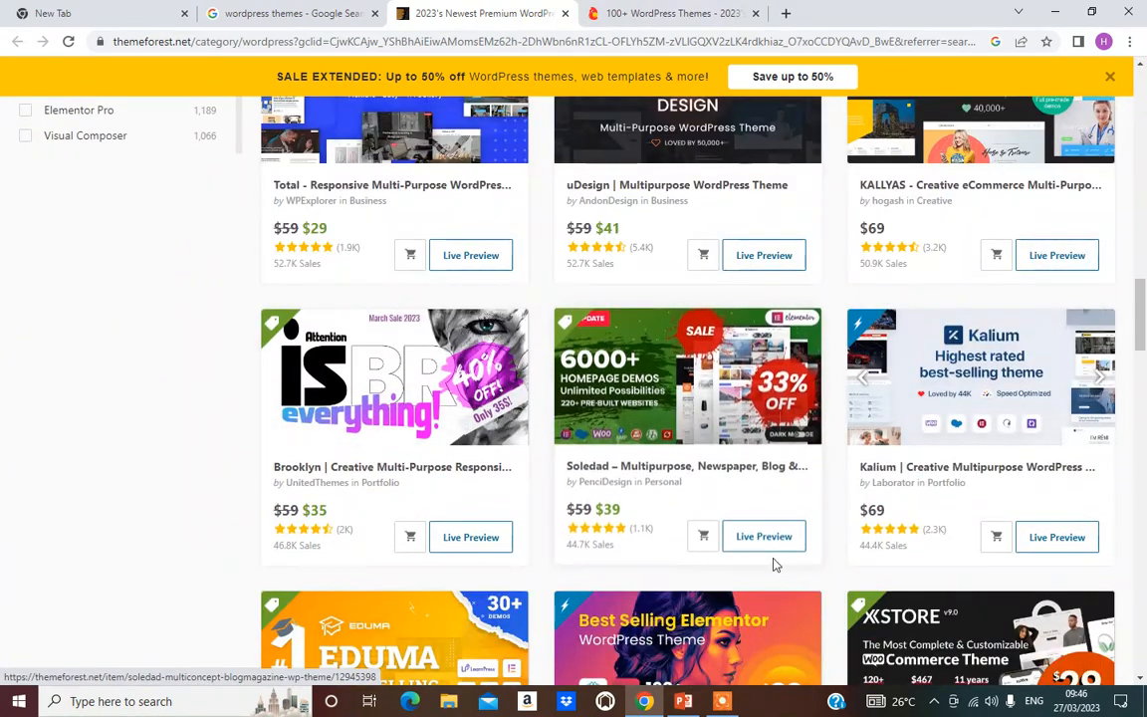
scroll(697, 467, down, 2)
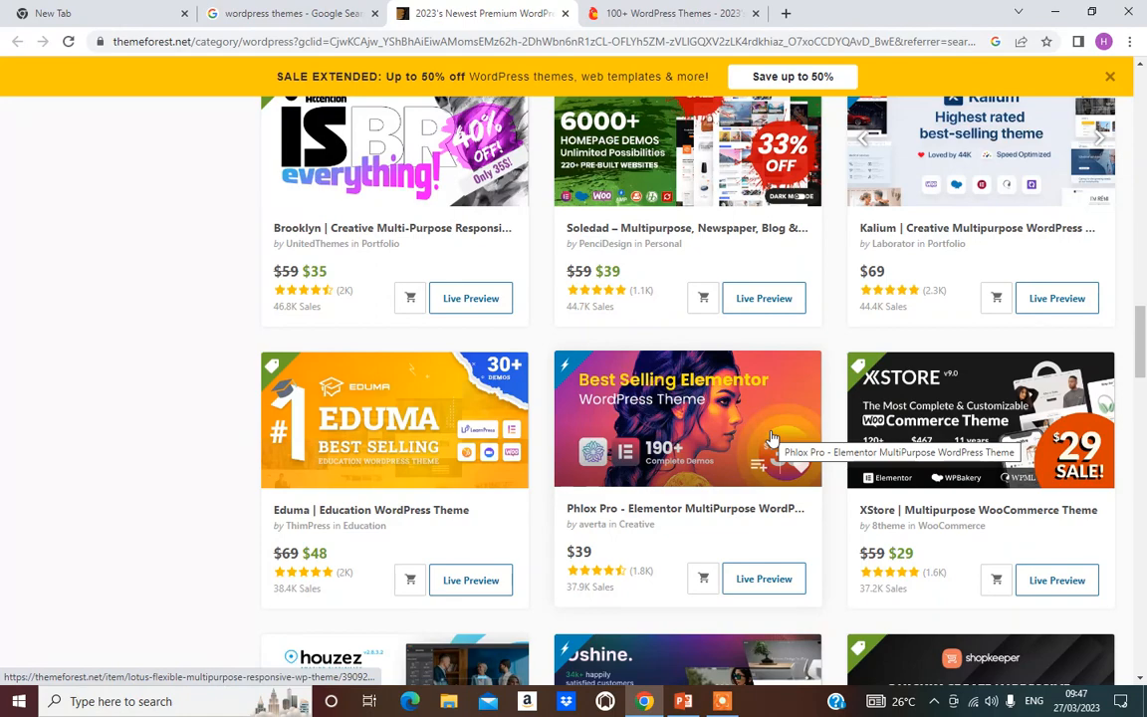
scroll(727, 344, up, 3)
scroll(730, 336, up, 3)
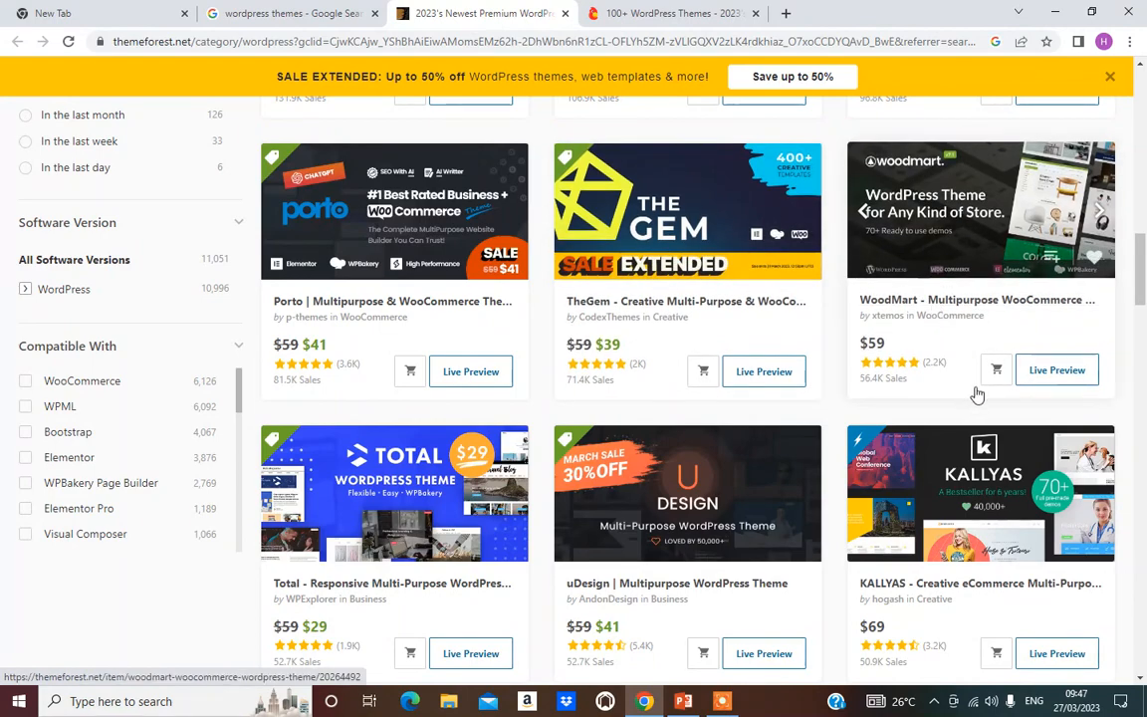
scroll(941, 370, down, 2)
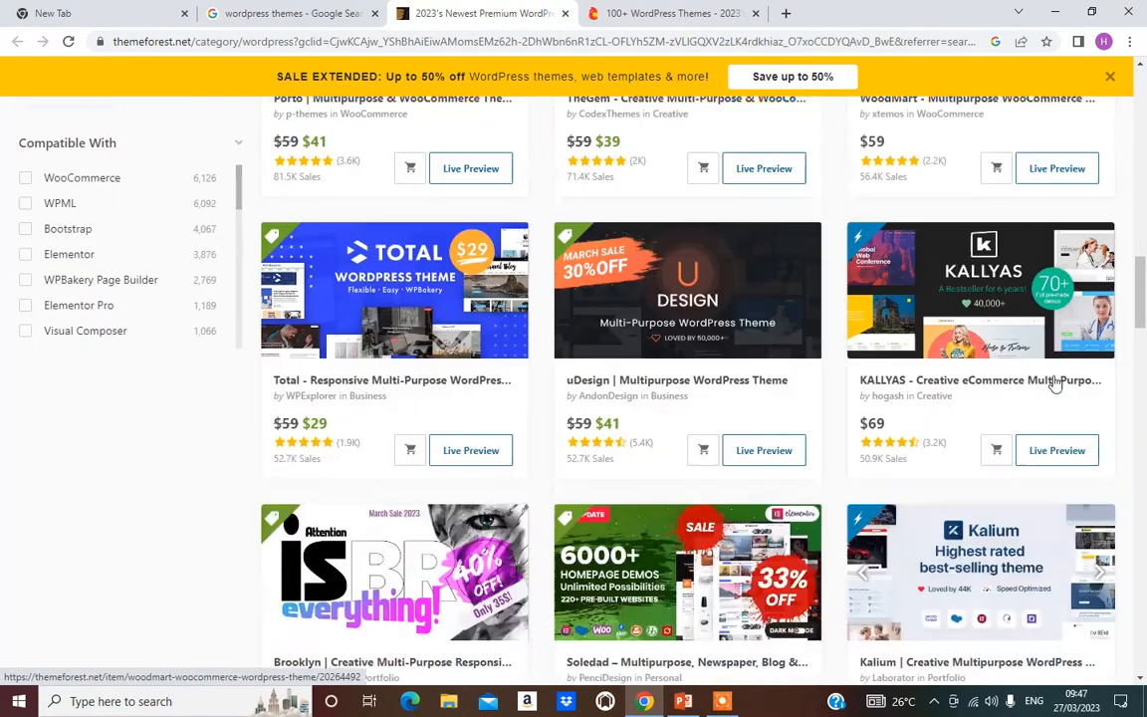
scroll(959, 376, down, 3)
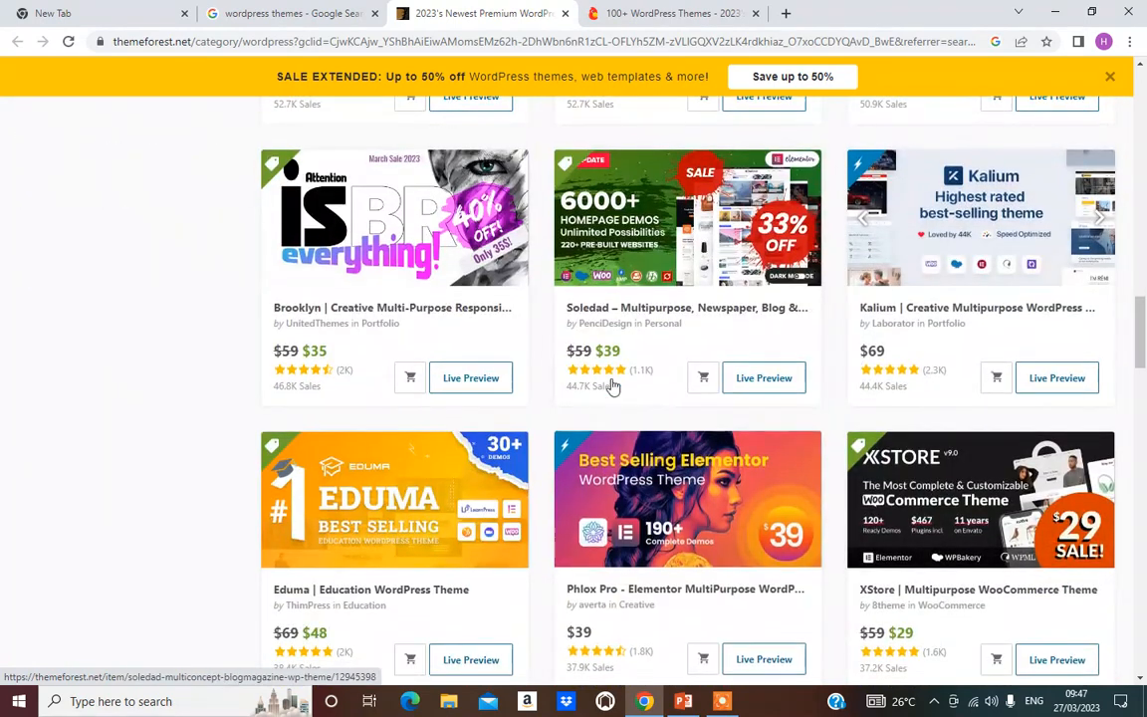
scroll(909, 346, down, 2)
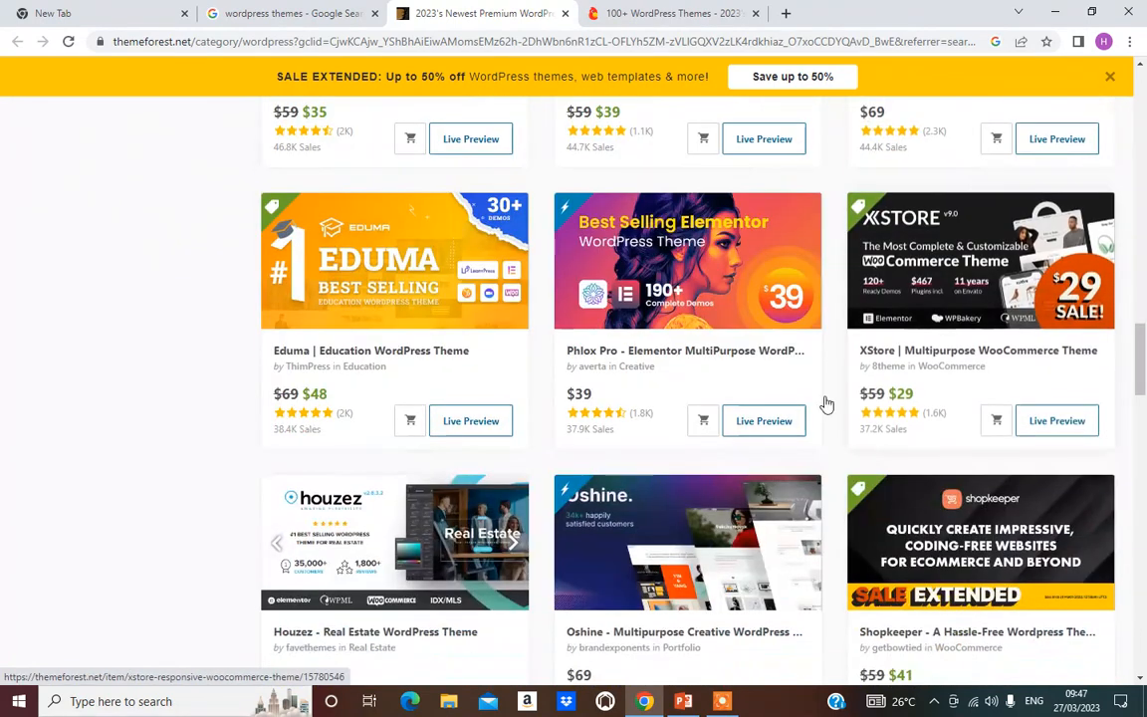
scroll(577, 433, down, 2)
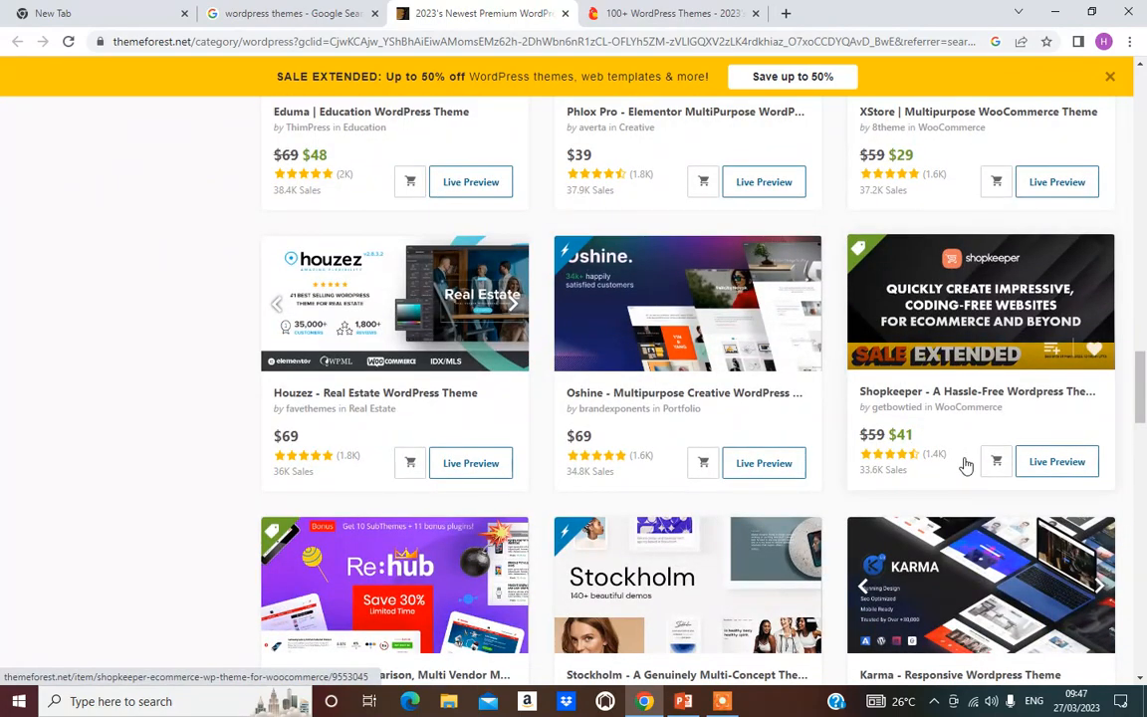
Step: Check the end of the ThemeForest best-seller page through REHub, Stockholm and Karma, and revisit the Soledad and Phlox Pro rows
scroll(896, 478, down, 3)
scroll(686, 456, up, 2)
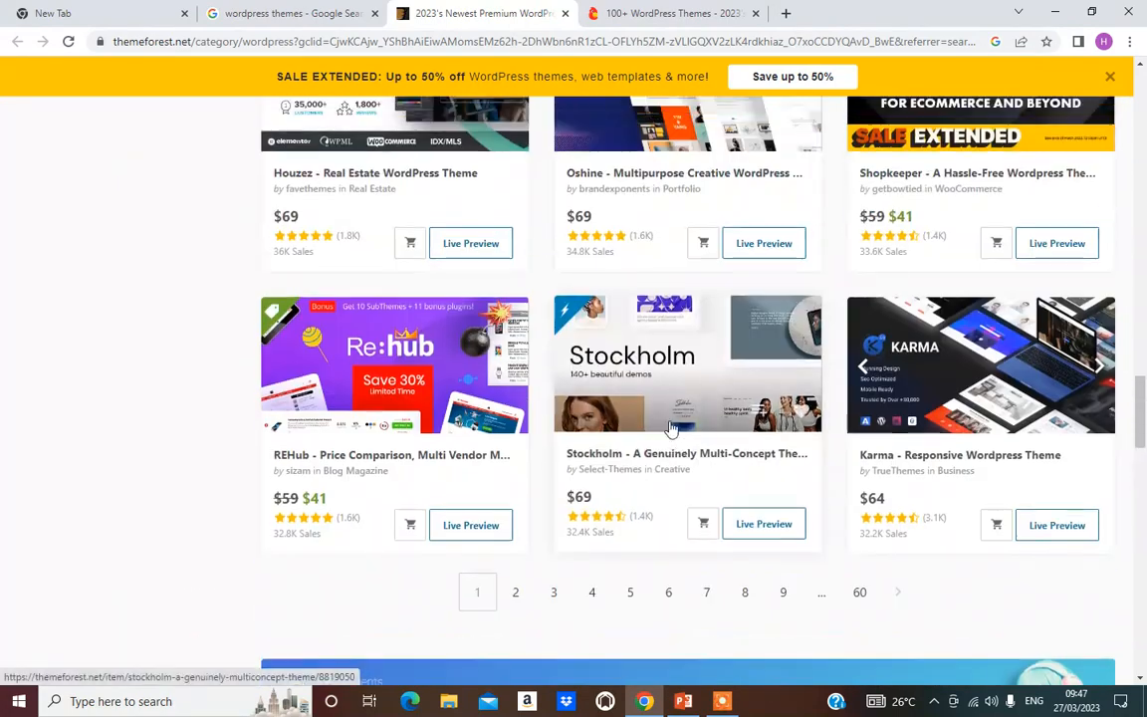
scroll(669, 427, up, 1)
scroll(664, 448, up, 8)
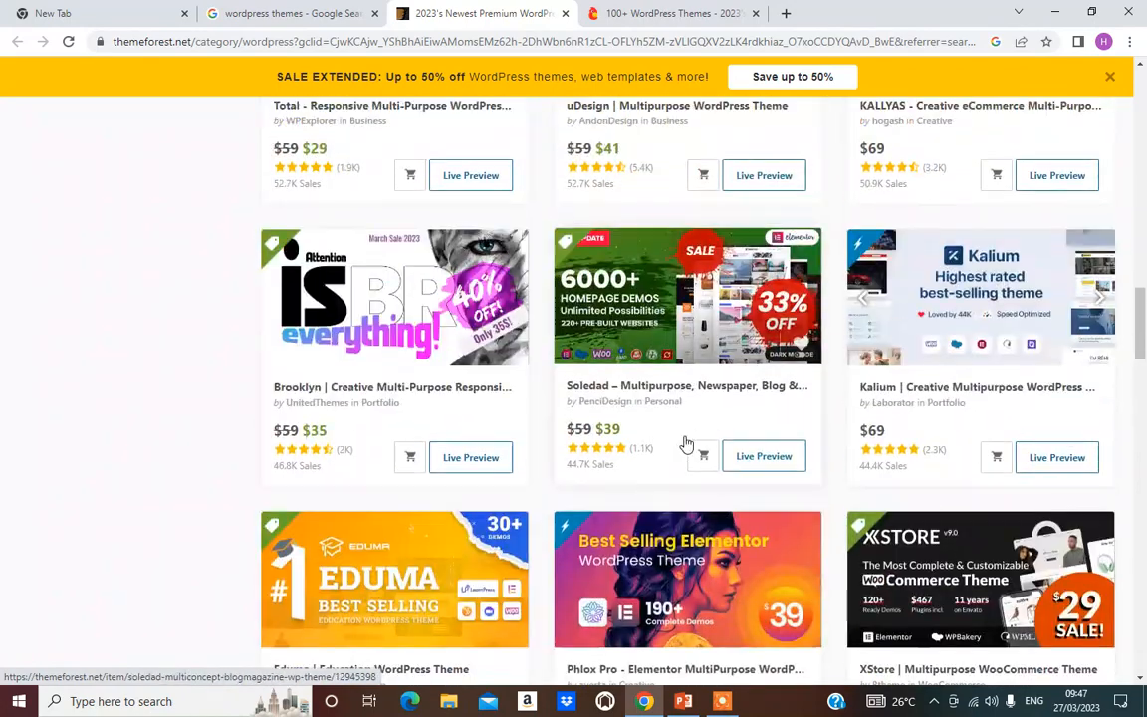
scroll(737, 497, down, 2)
scroll(736, 477, down, 2)
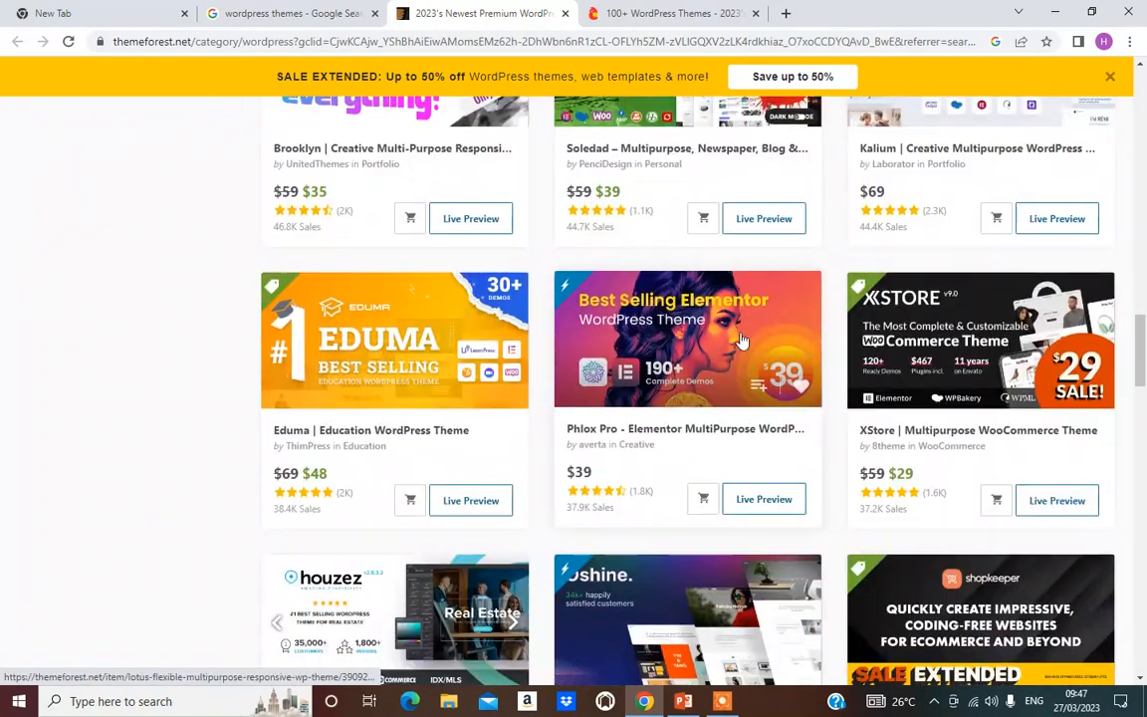
Step: Open Avada's live preview in a separate tab and examine its audience cards, builder tools and website builder features
click(777, 506)
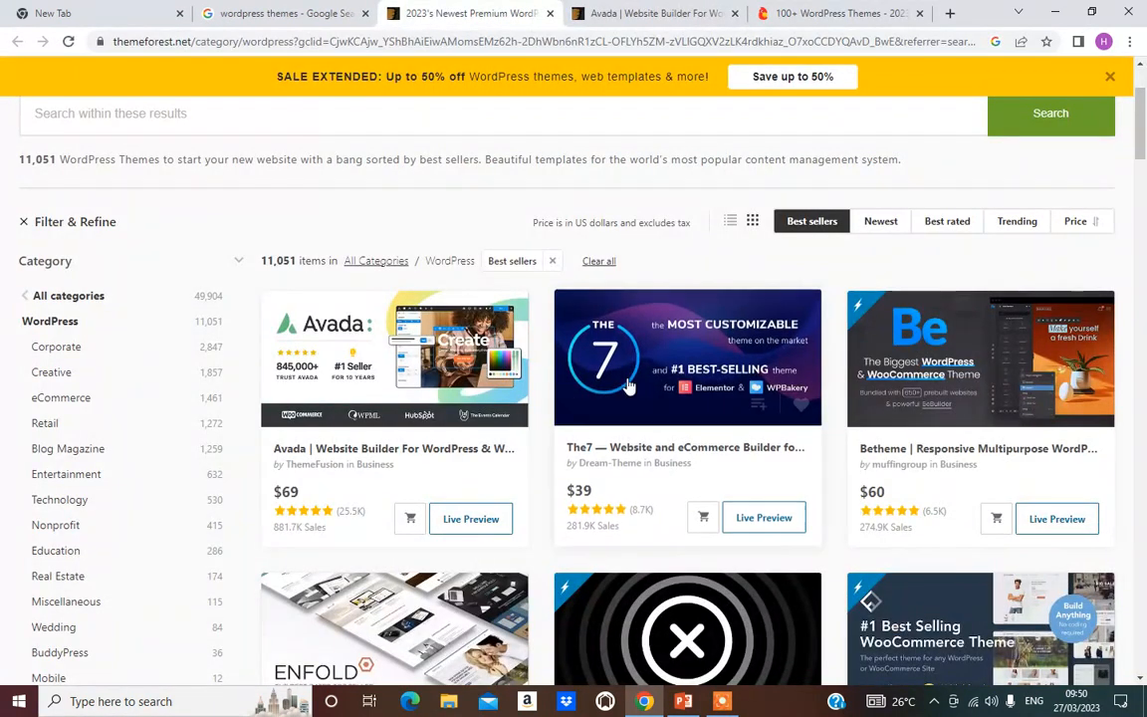
click(660, 12)
scroll(652, 392, down, 10)
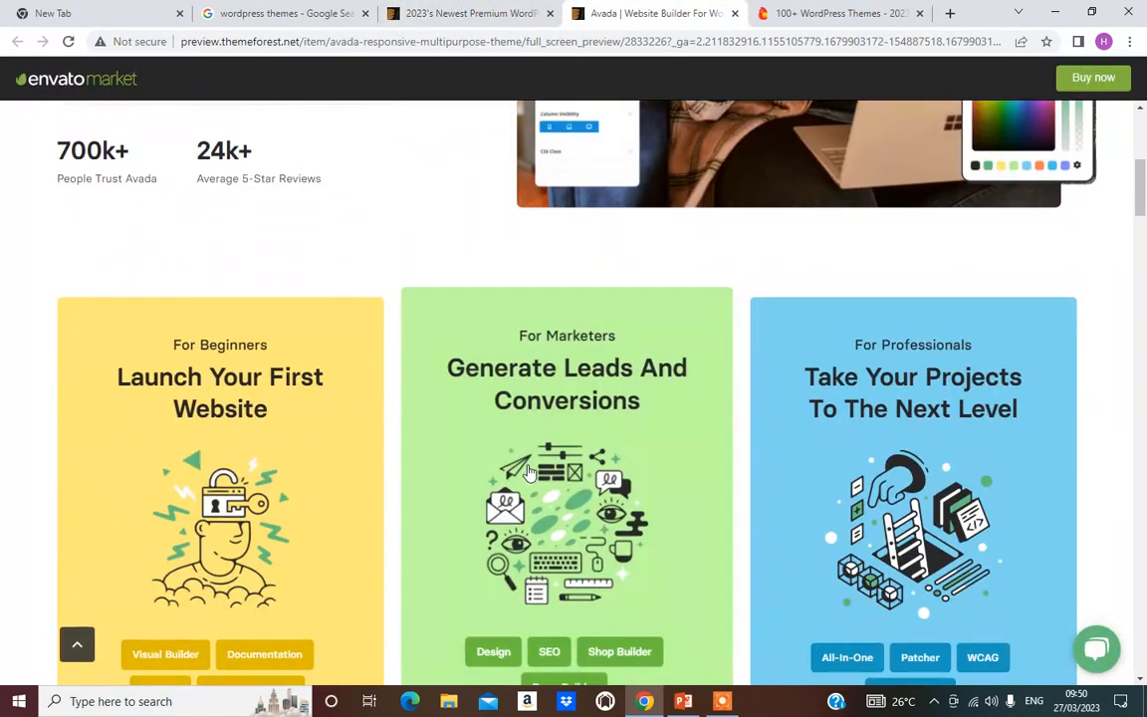
scroll(502, 458, down, 7)
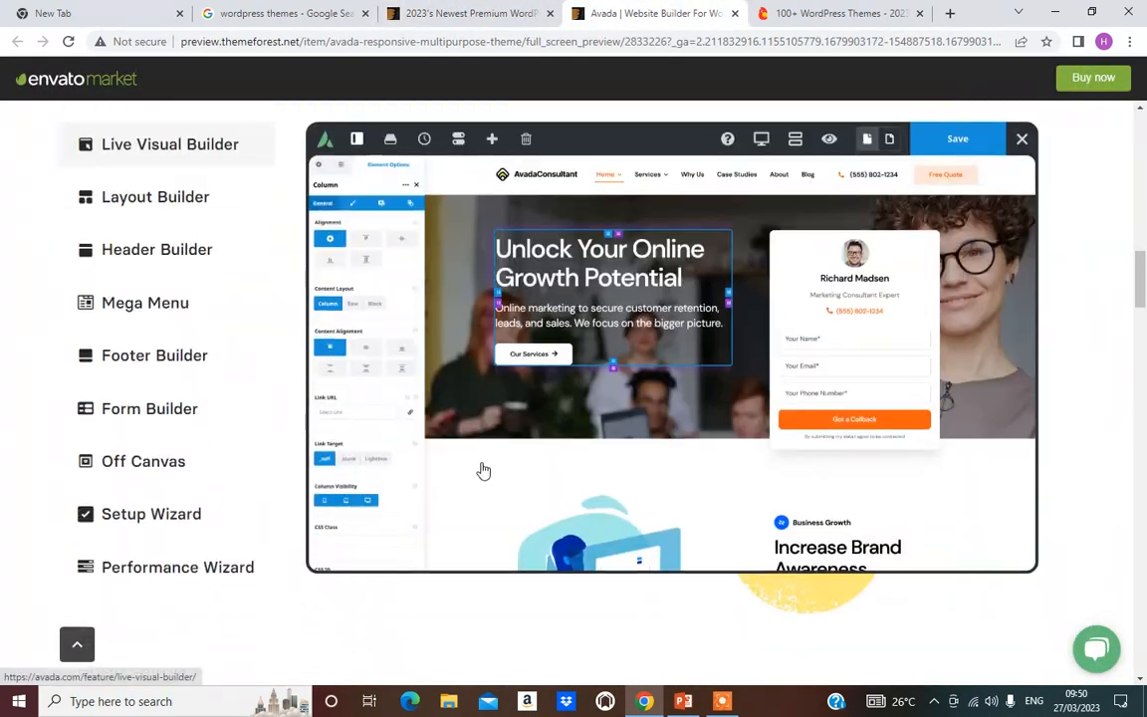
scroll(766, 465, down, 6)
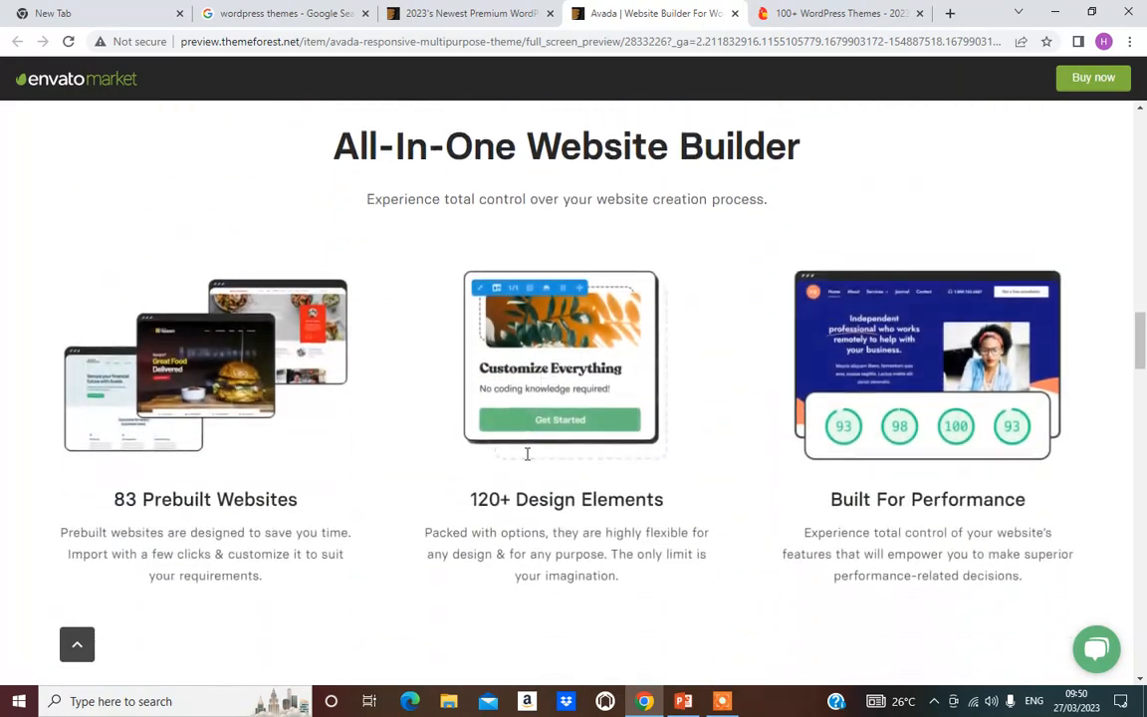
scroll(515, 460, down, 6)
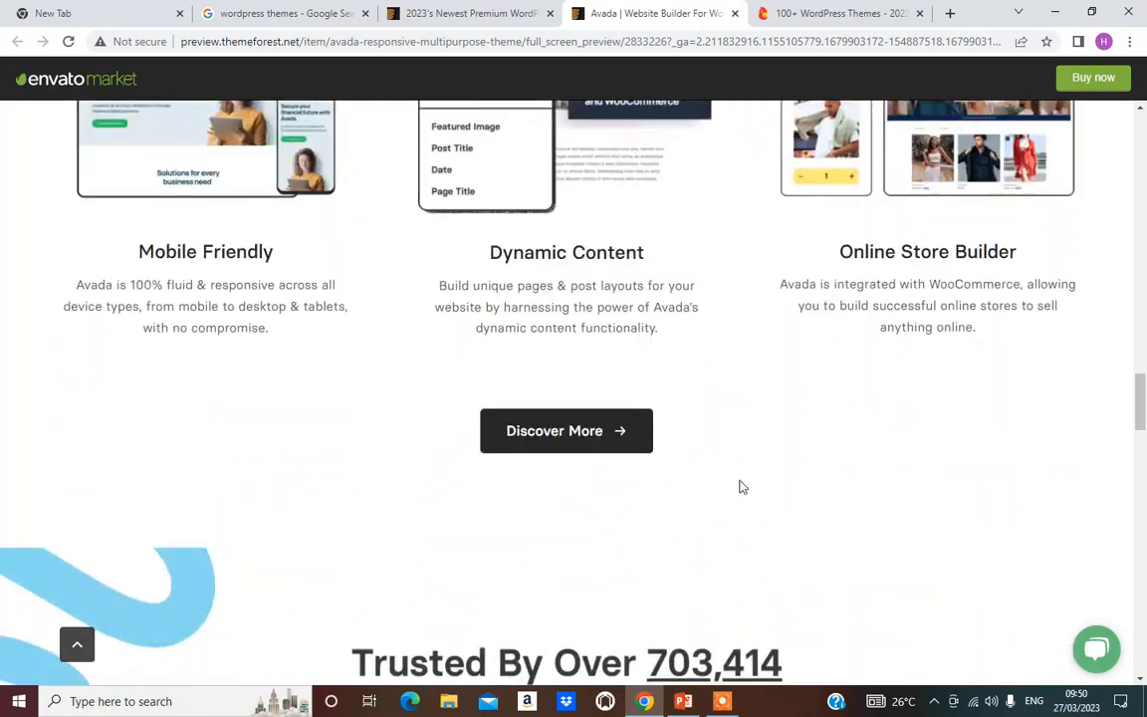
Step: Check the Avada preview beyond its online store section, and return to the opening section with the purchase option
scroll(595, 465, up, 2)
scroll(596, 464, down, 7)
scroll(701, 493, up, 12)
scroll(695, 446, up, 12)
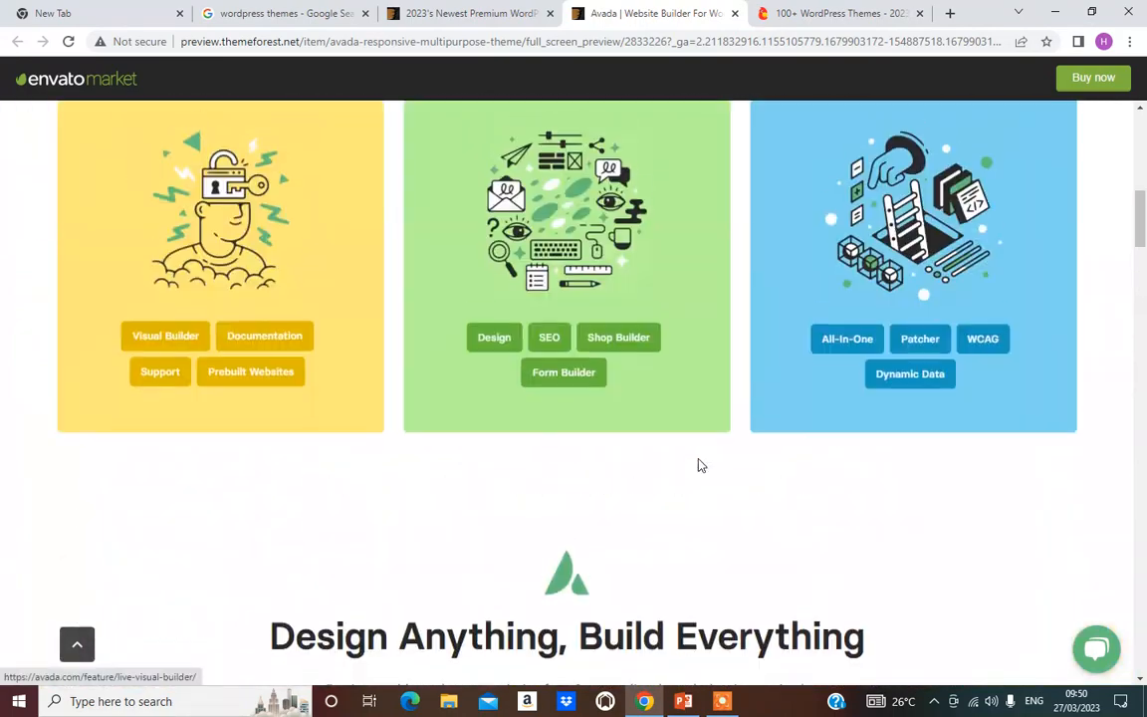
scroll(692, 410, up, 8)
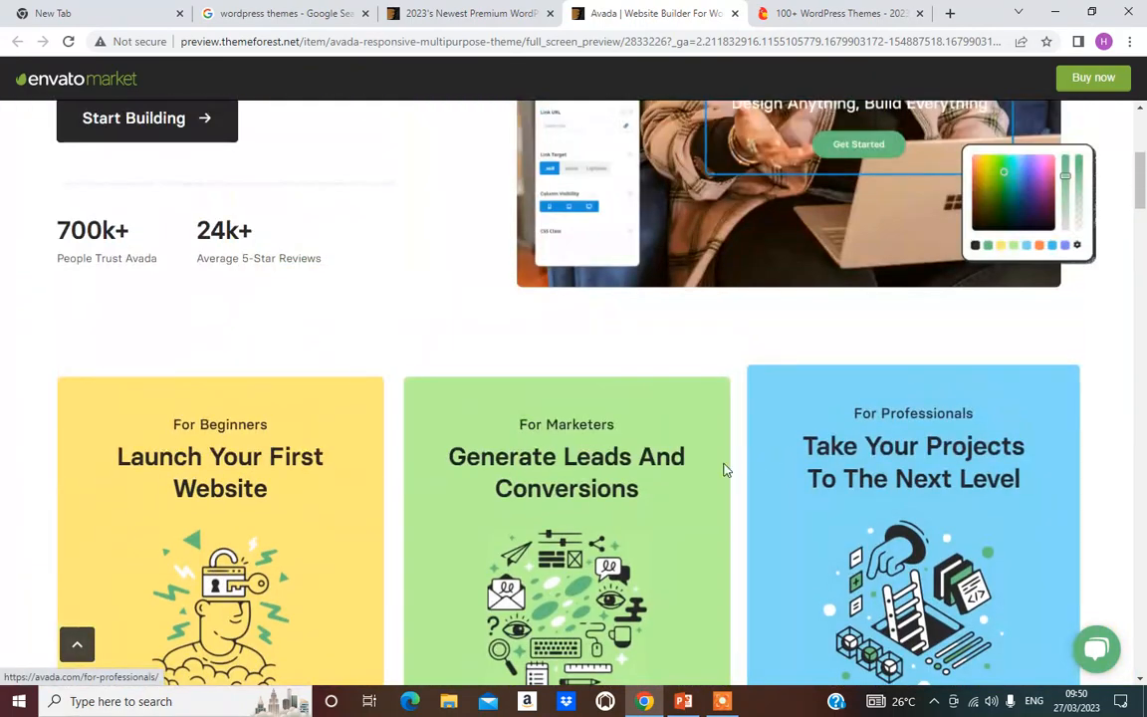
scroll(792, 341, up, 1)
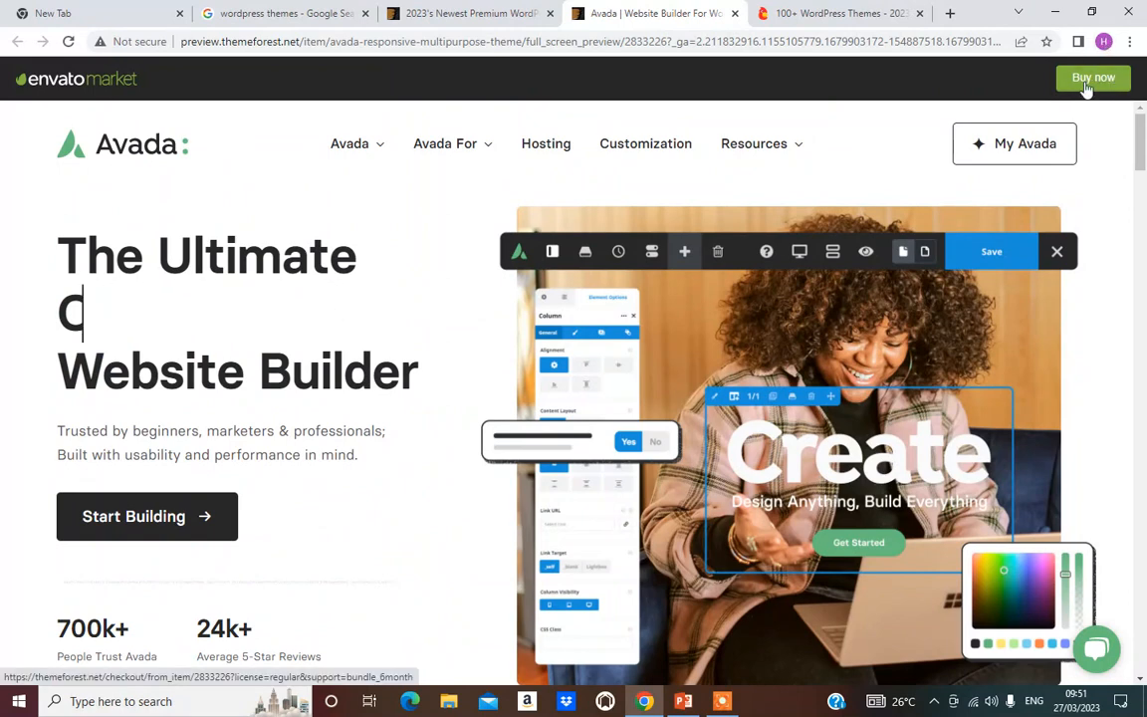
Step: Bring up the Themeisle WordPress themes page and browse its featured themes and starter sites through the Yoga Studio row
click(796, 10)
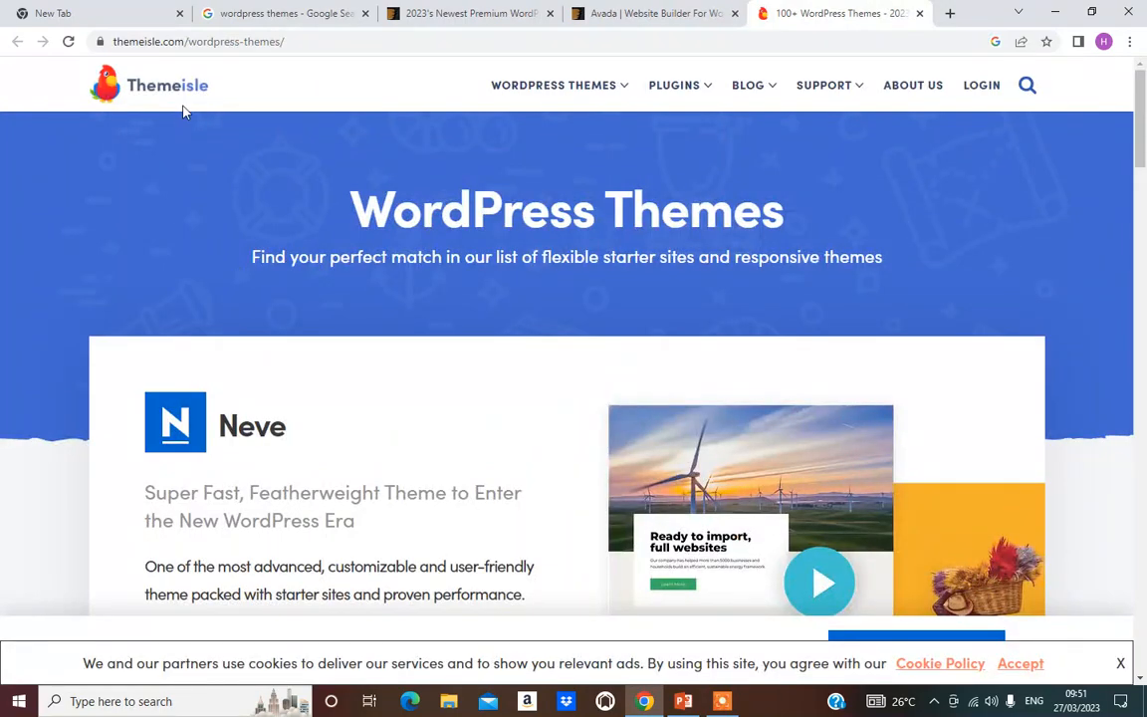
scroll(796, 440, down, 9)
scroll(796, 440, down, 12)
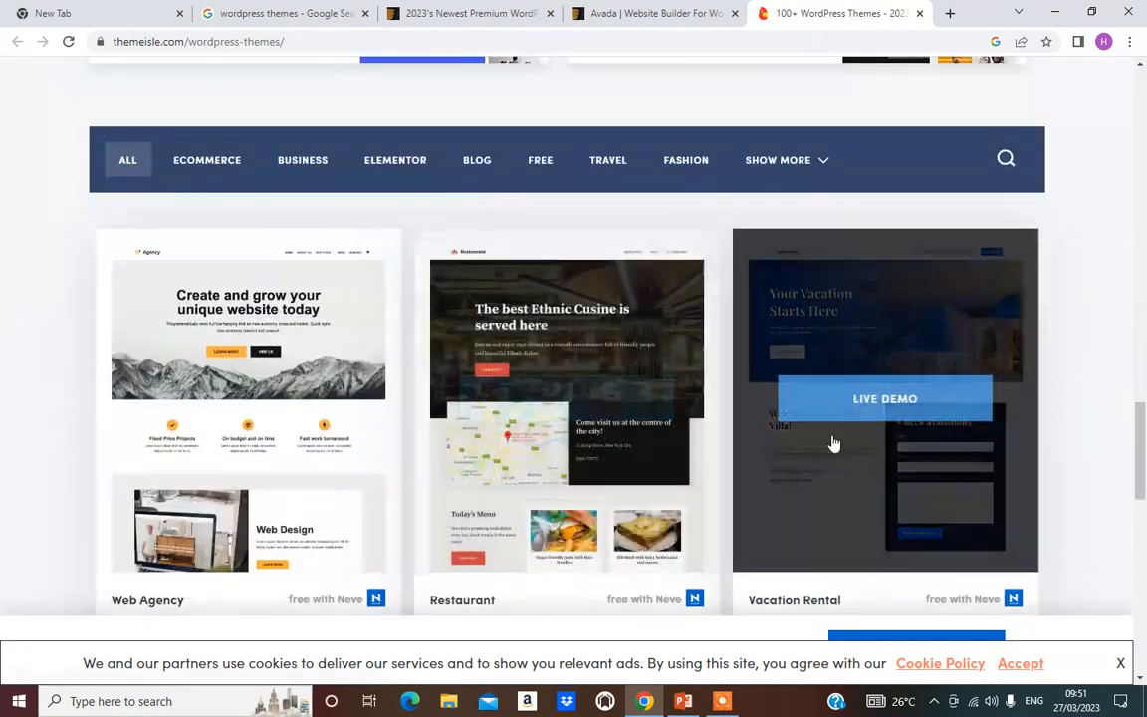
scroll(524, 402, up, 6)
scroll(350, 425, down, 4)
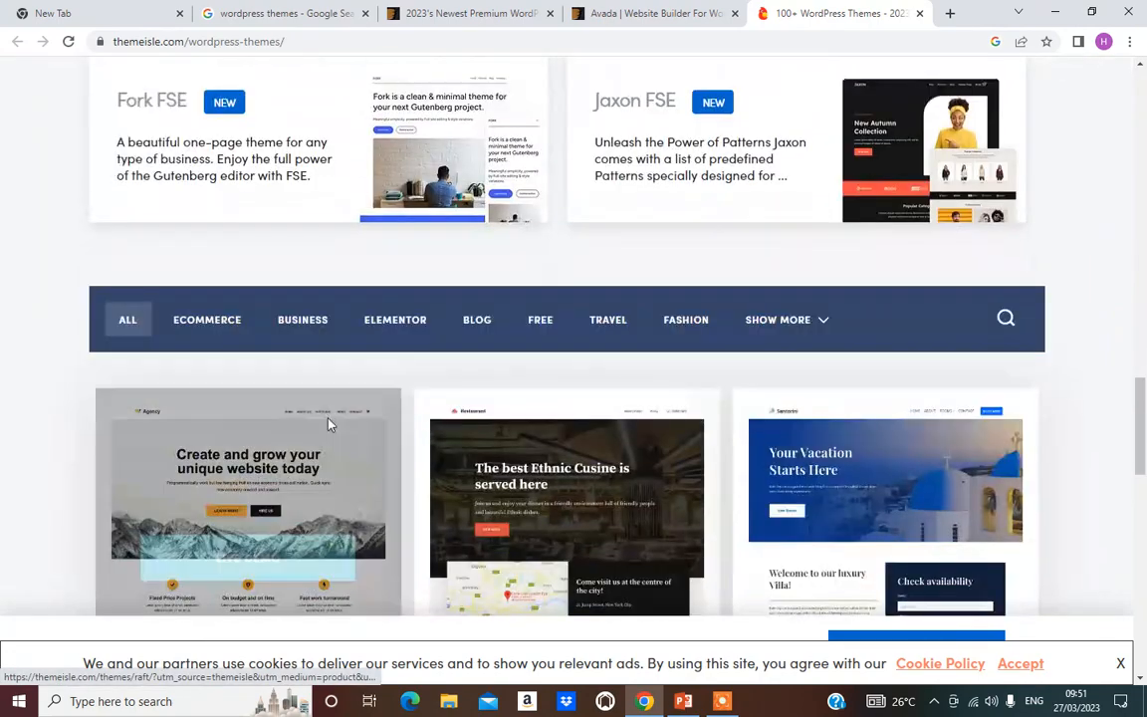
scroll(338, 423, down, 7)
scroll(544, 508, down, 2)
scroll(498, 393, up, 2)
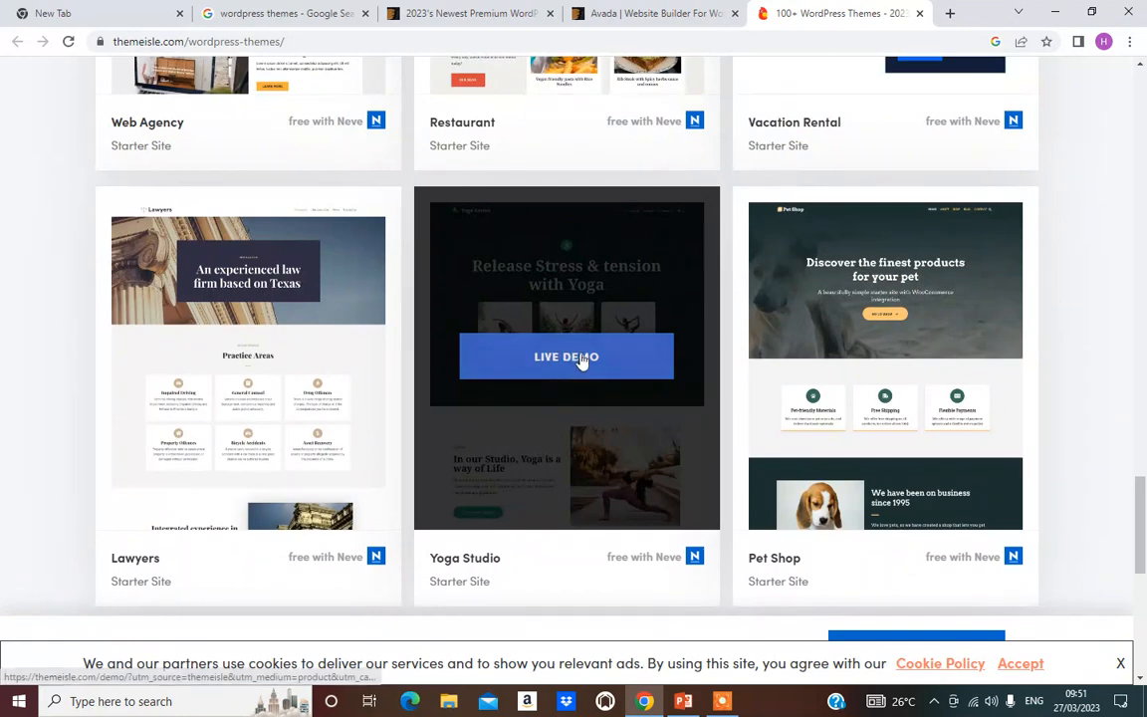
Step: Open the live demo of the Yoga Studio starter site and examine its sections from the header down to the testimonials
click(577, 358)
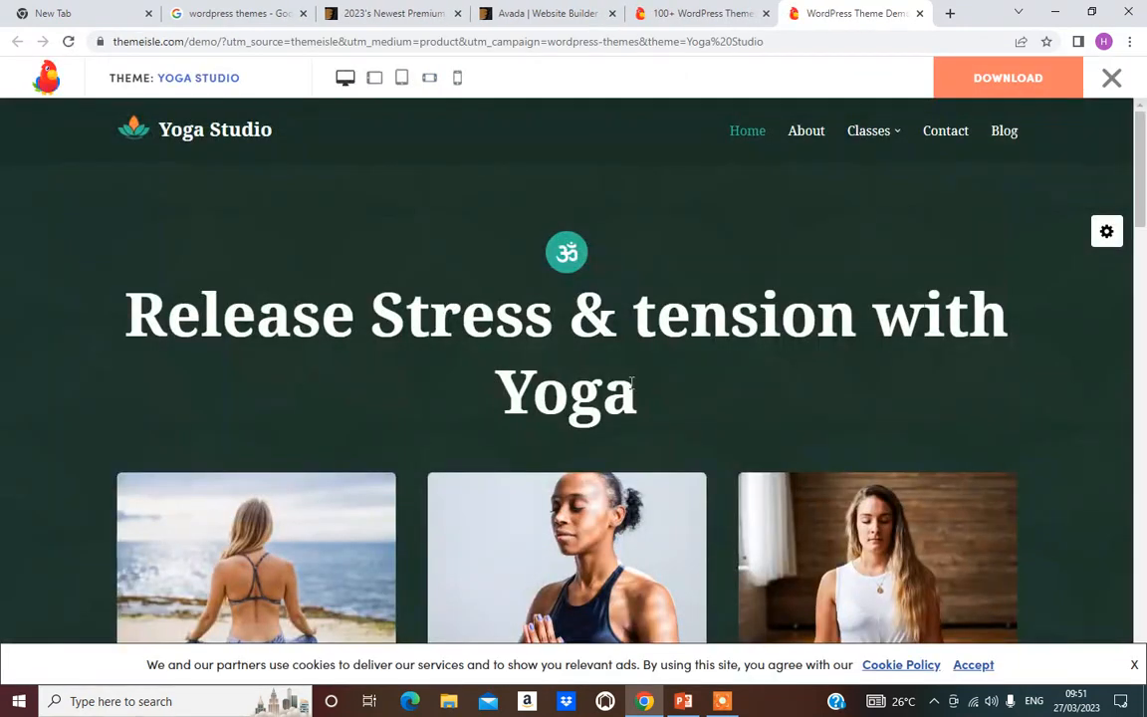
scroll(346, 404, down, 8)
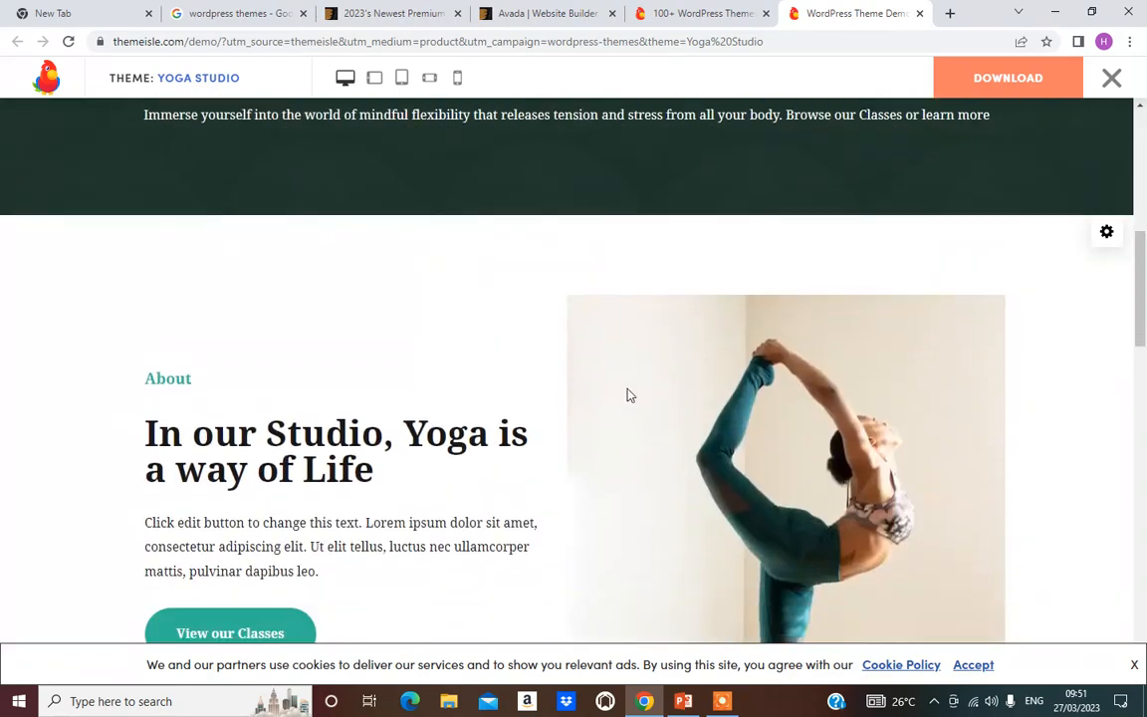
scroll(578, 395, down, 5)
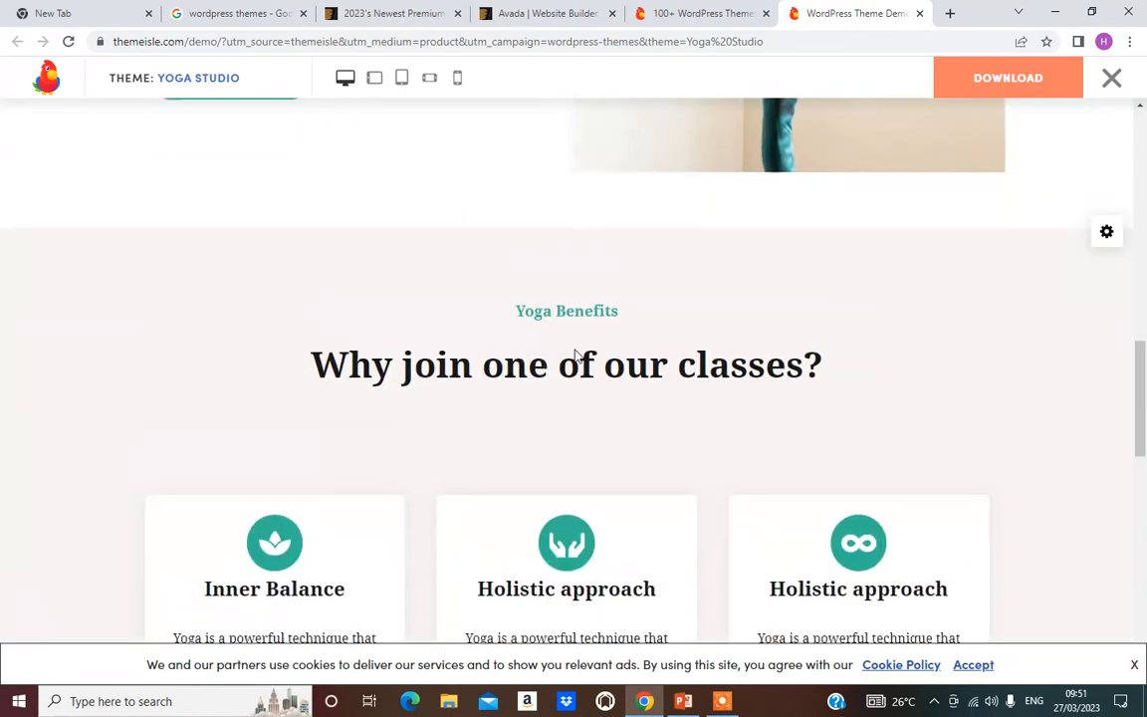
scroll(551, 379, up, 13)
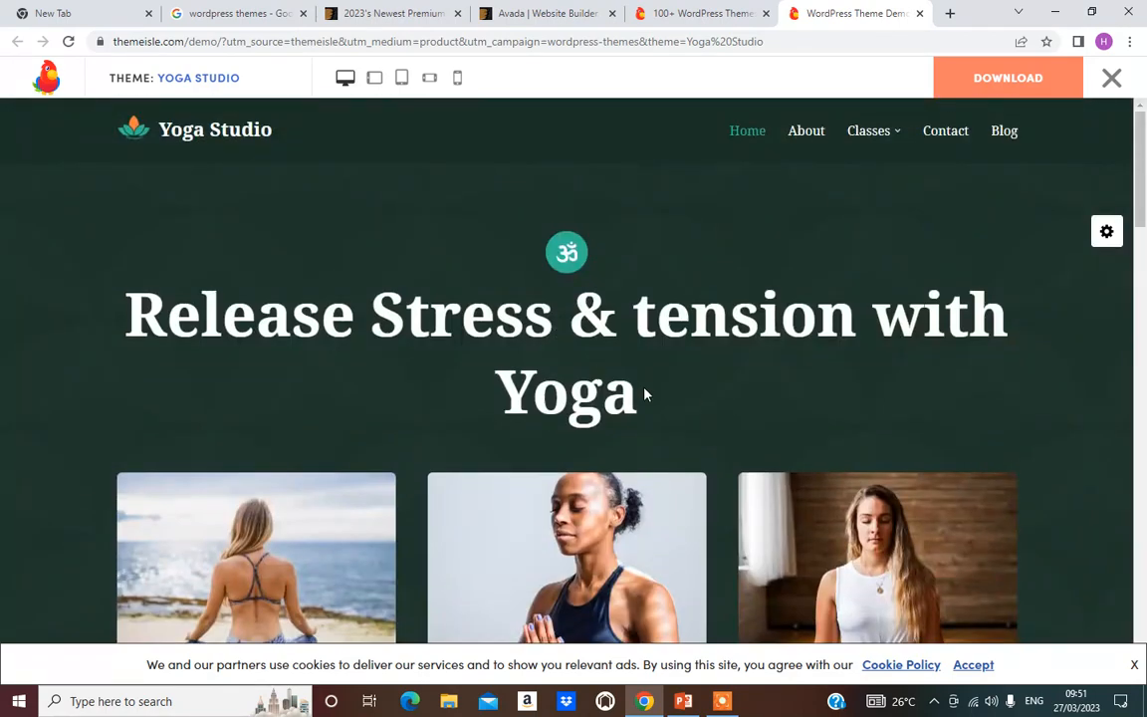
scroll(694, 402, down, 12)
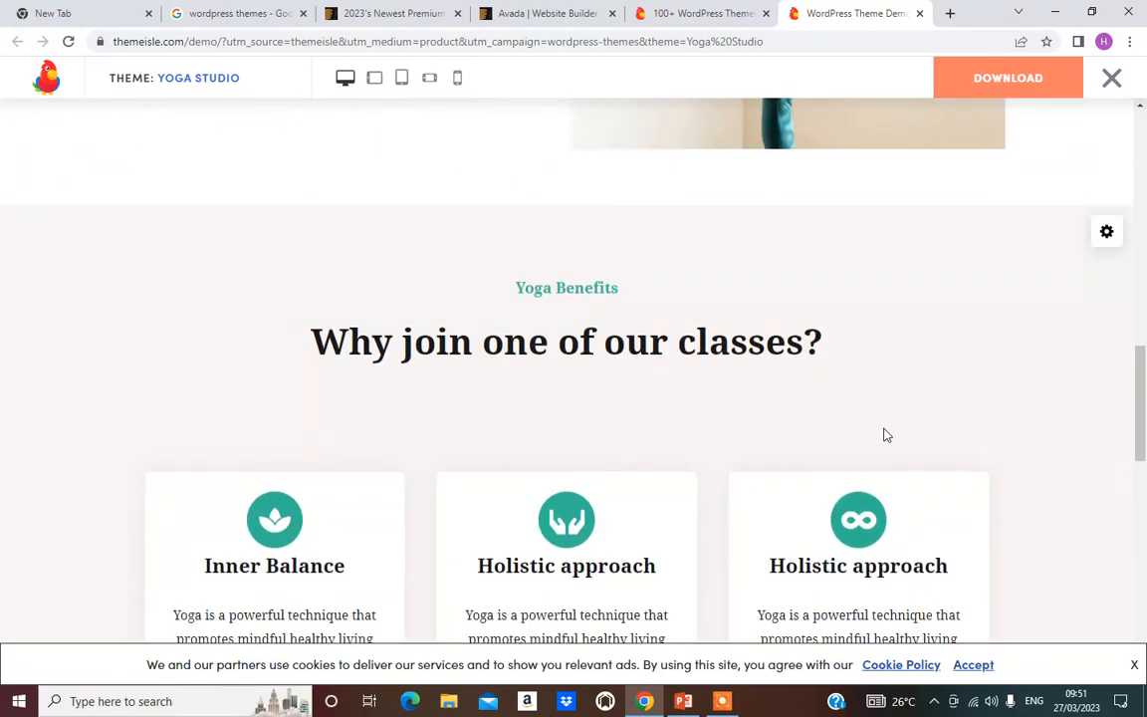
scroll(879, 431, down, 10)
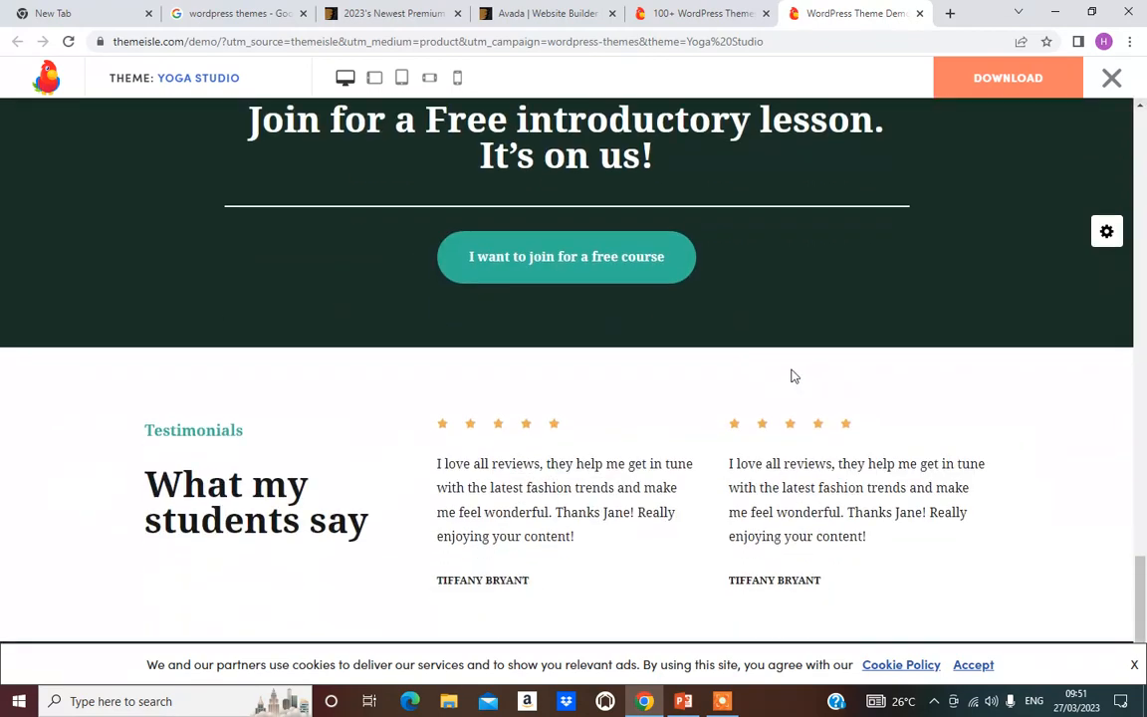
scroll(374, 488, up, 20)
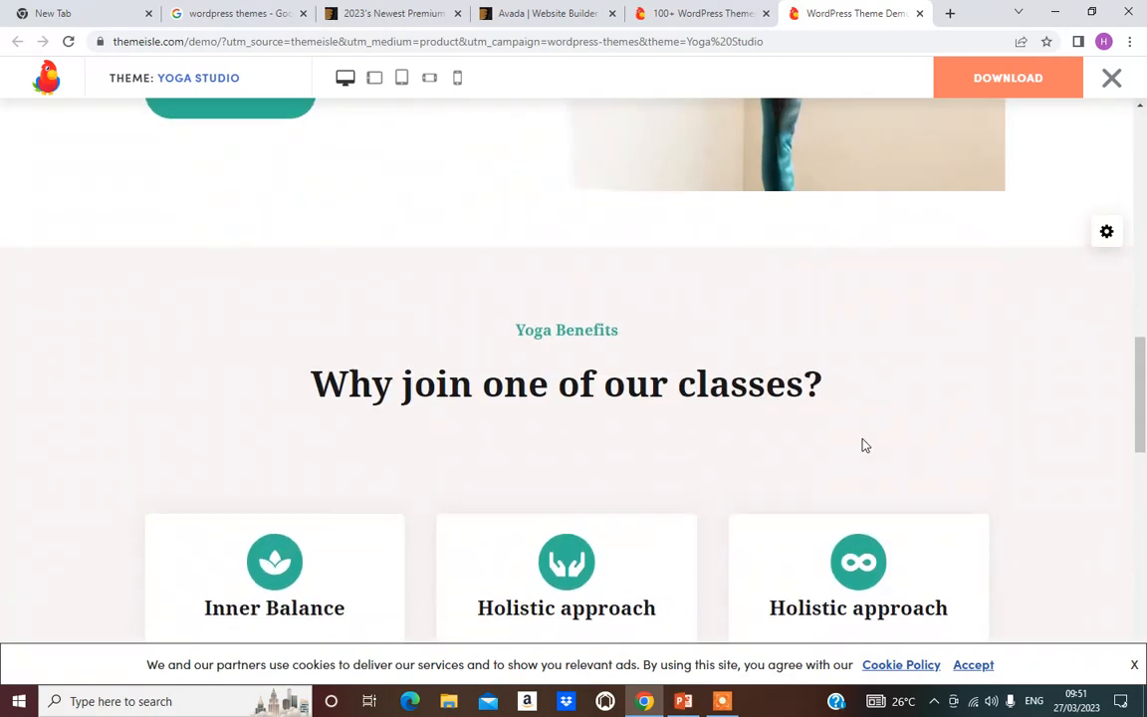
scroll(865, 414, up, 2)
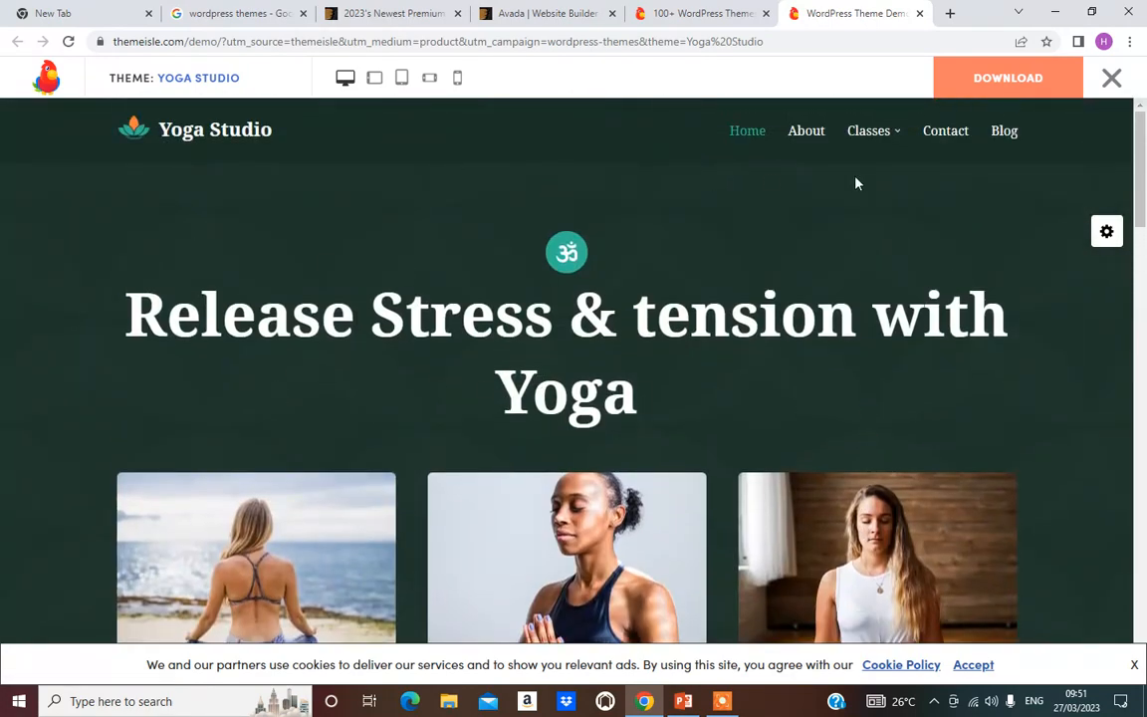
Step: Review the Yoga Studio demo's About, Yoga Benefits and Testimonials sections again, and follow the theme's download link
scroll(486, 378, down, 1)
scroll(487, 379, up, 1)
scroll(881, 210, down, 10)
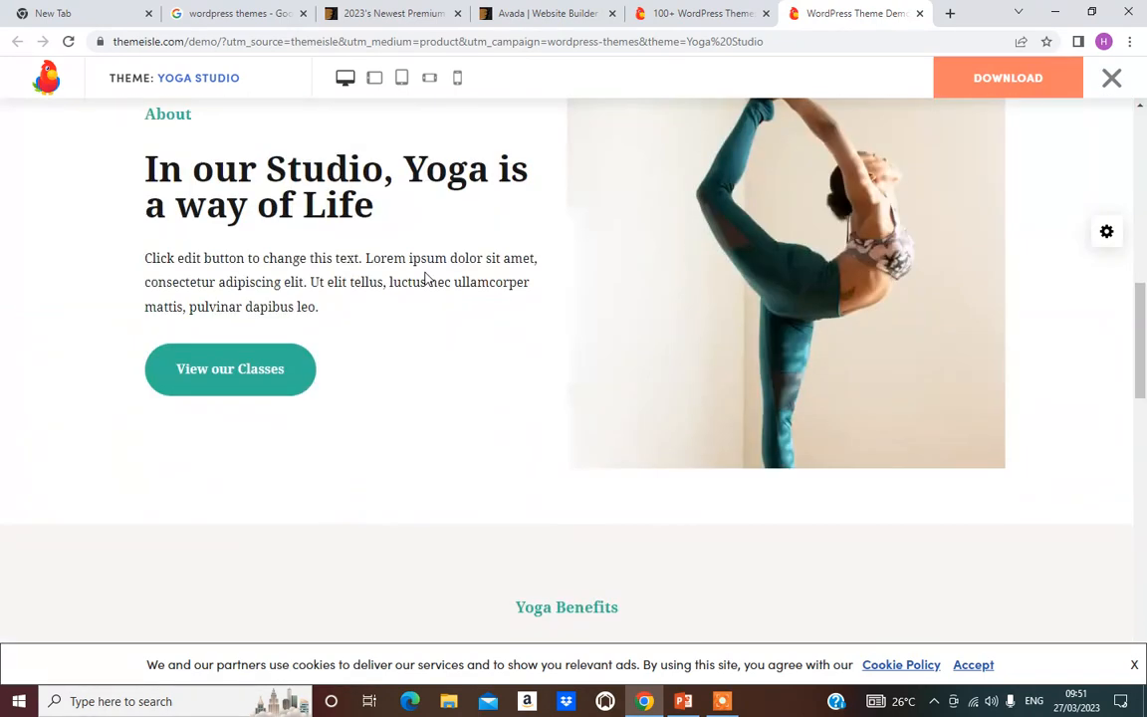
scroll(424, 279, up, 3)
scroll(317, 409, down, 6)
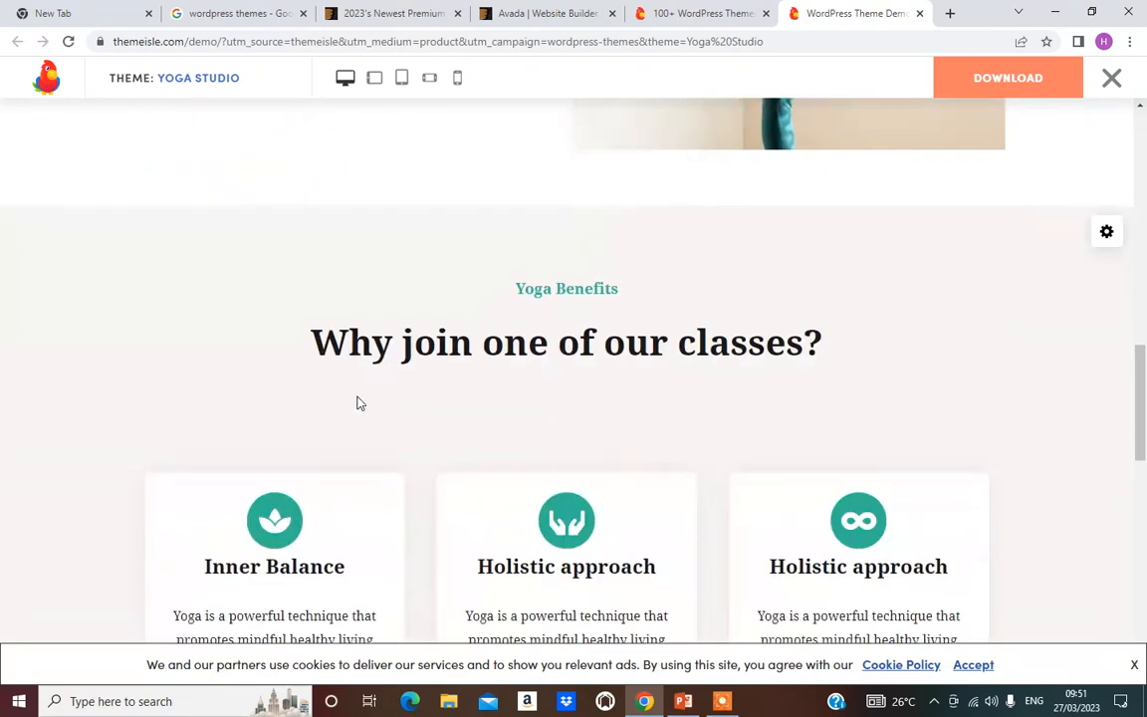
scroll(839, 408, down, 8)
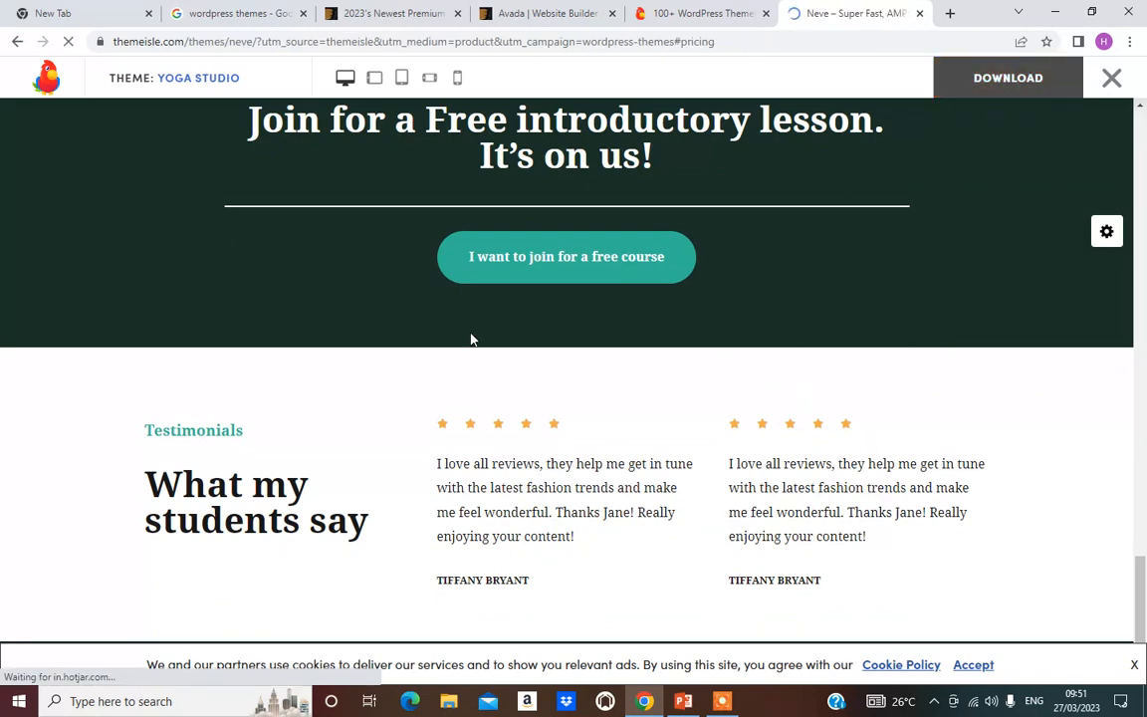
Step: Dismiss the cookie notice on the Neve theme page and look over its introduction and plan options
scroll(705, 368, down, 3)
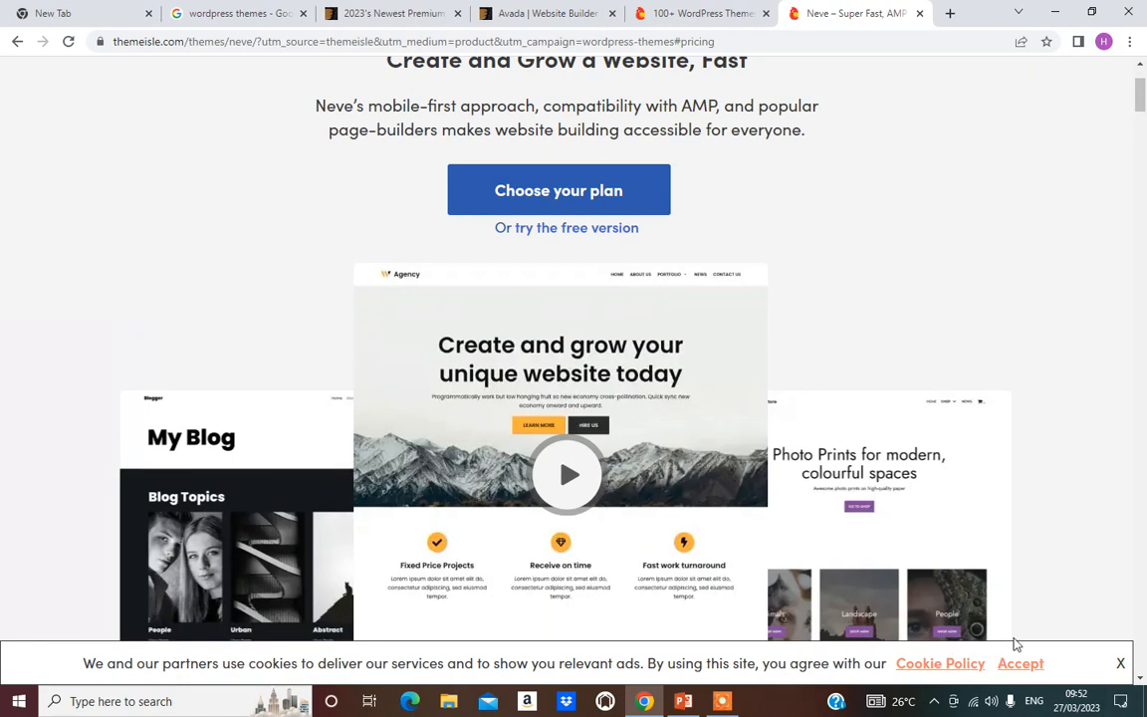
click(1121, 664)
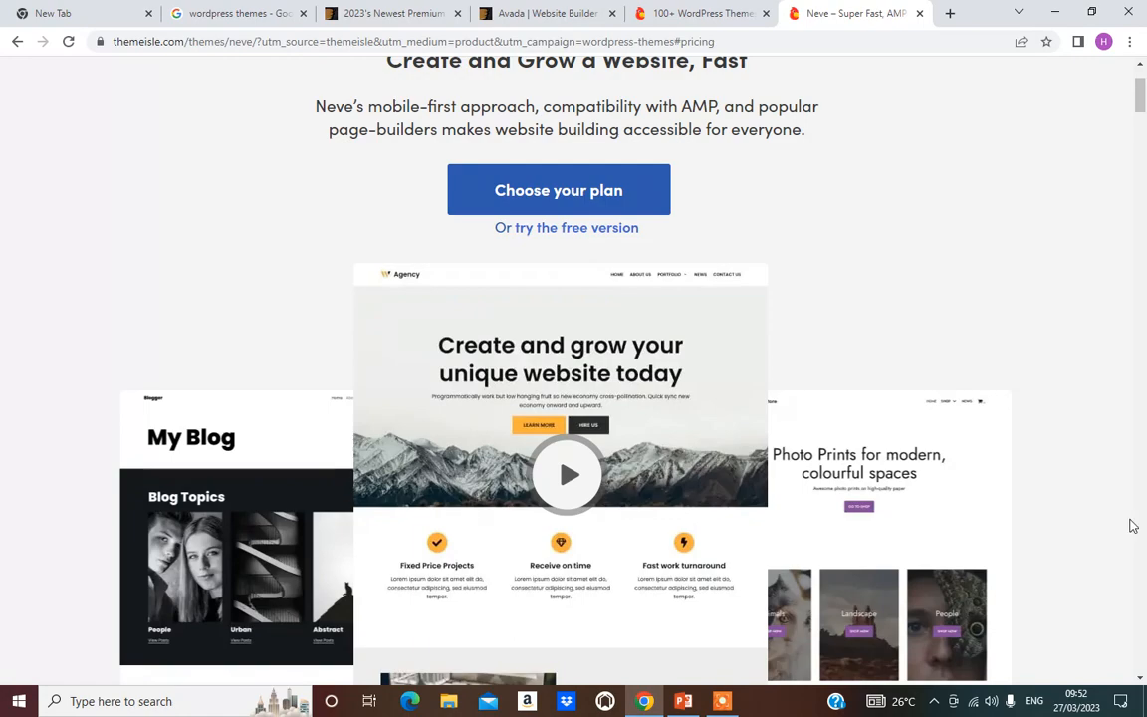
scroll(837, 425, down, 5)
scroll(615, 470, up, 7)
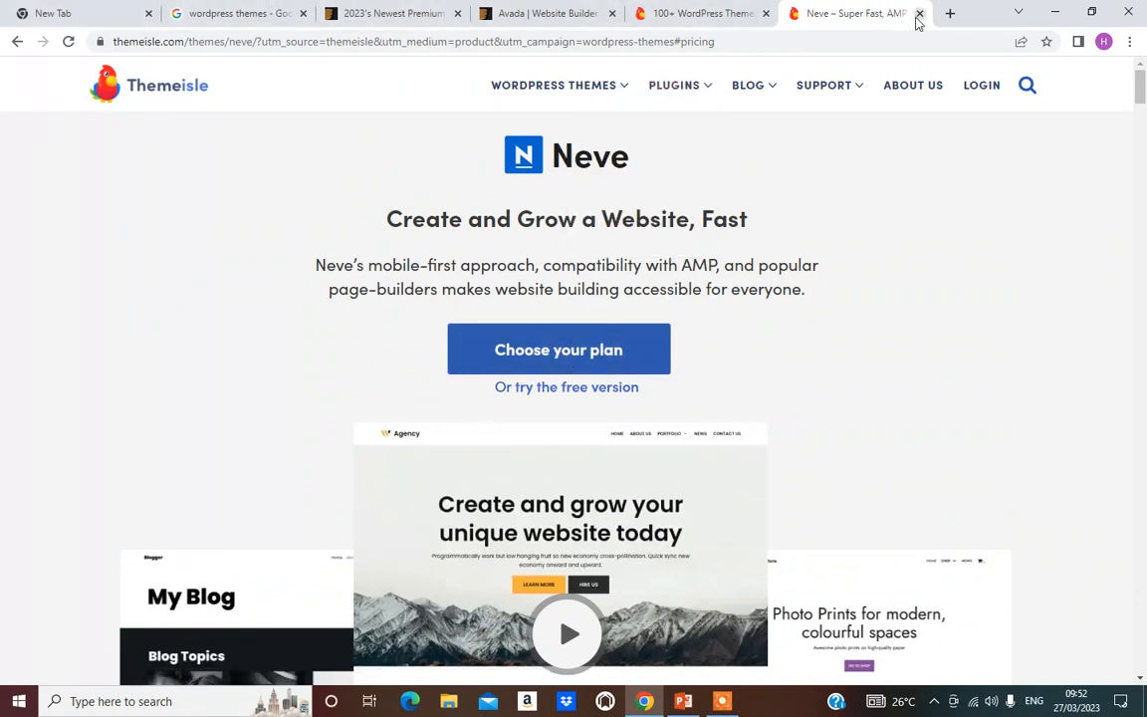
Step: Close the Neve, ThemeForest, Avada preview and Themeisle tabs to return to the Google search results
click(918, 14)
click(518, 14)
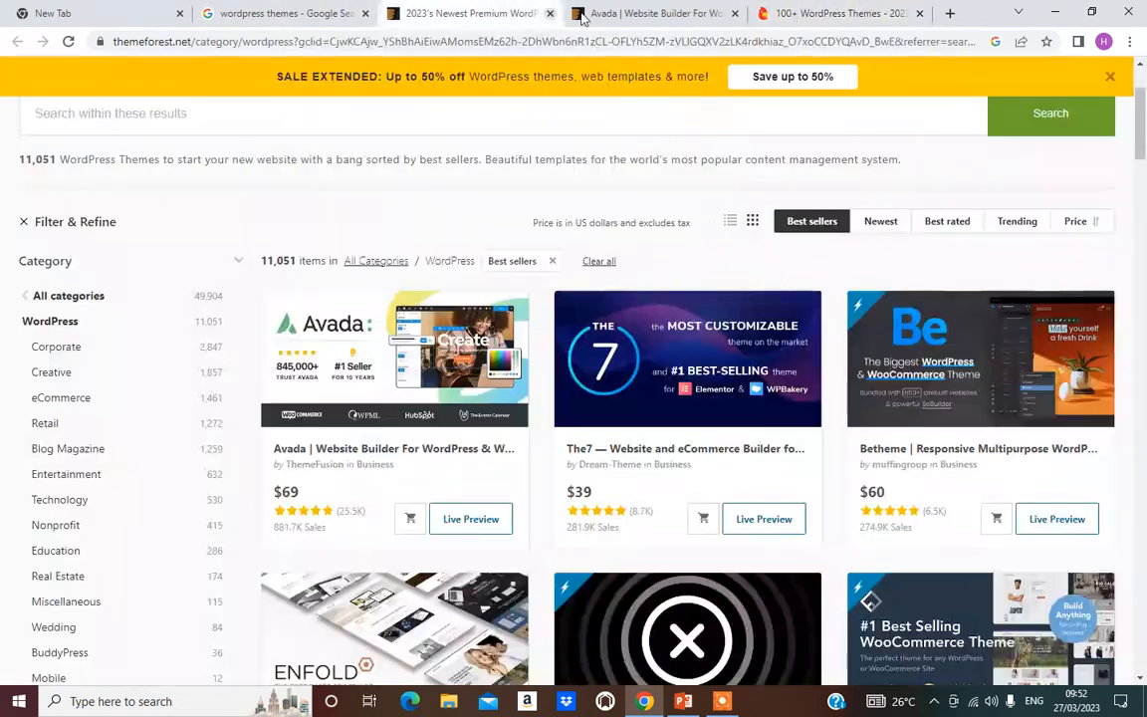
click(550, 14)
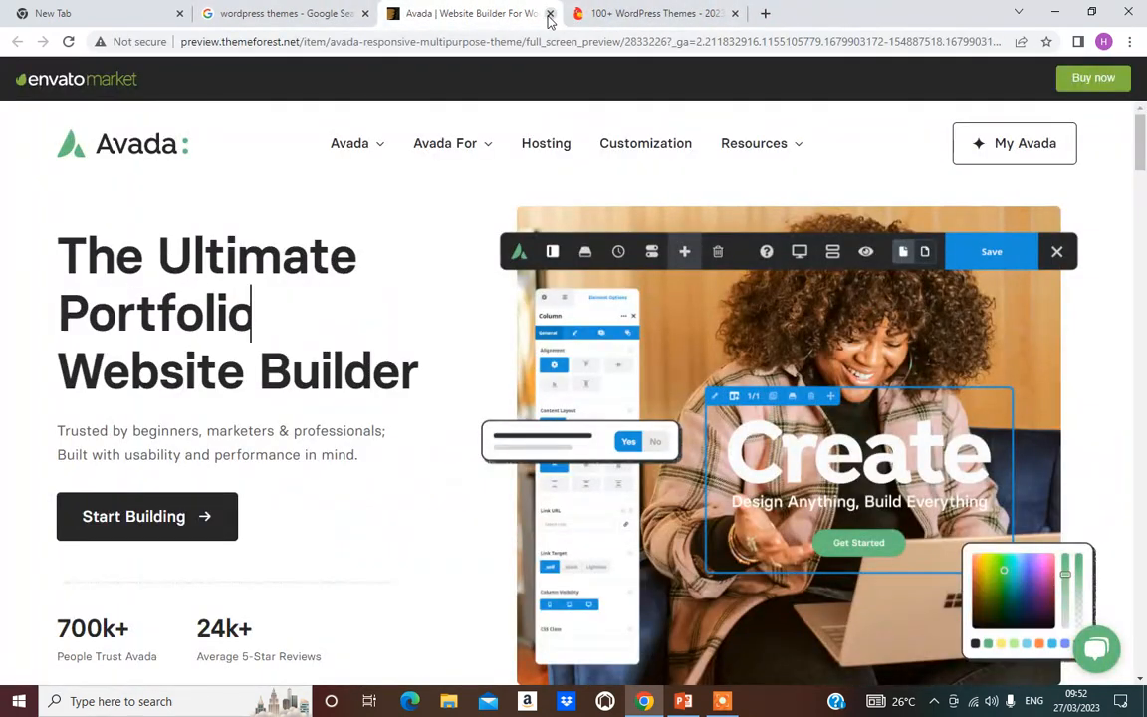
click(549, 14)
click(549, 14)
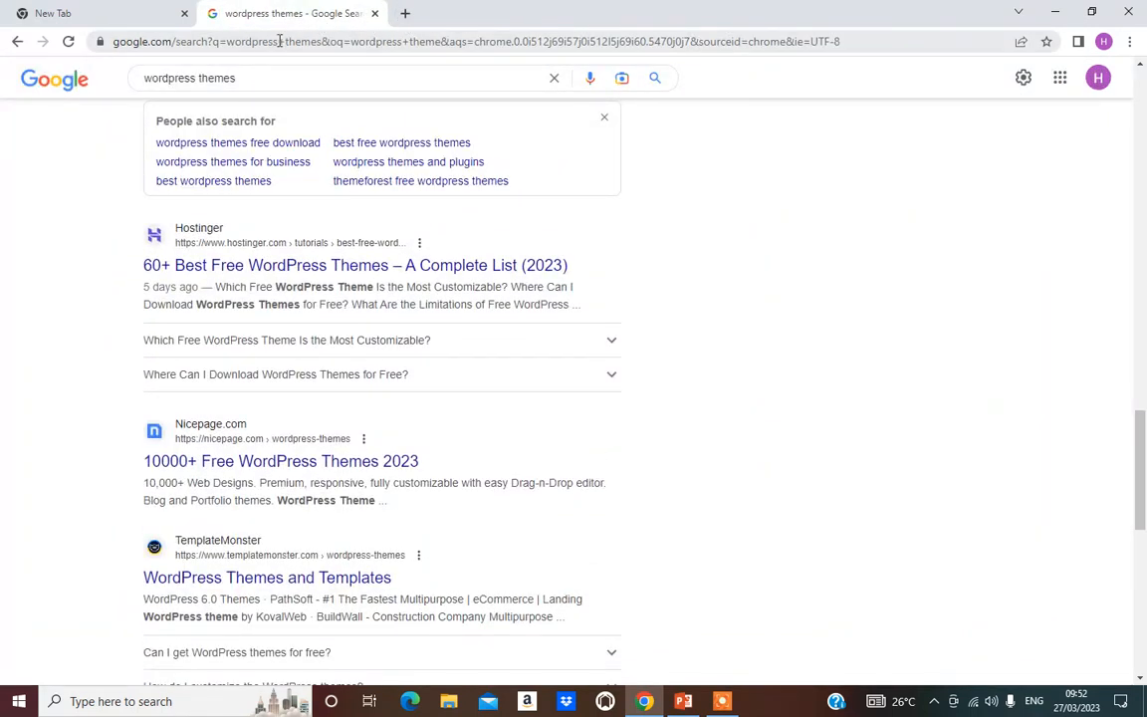
Step: Search Google for "wordpress download" and open the WordPress.org download page from the results
click(199, 45)
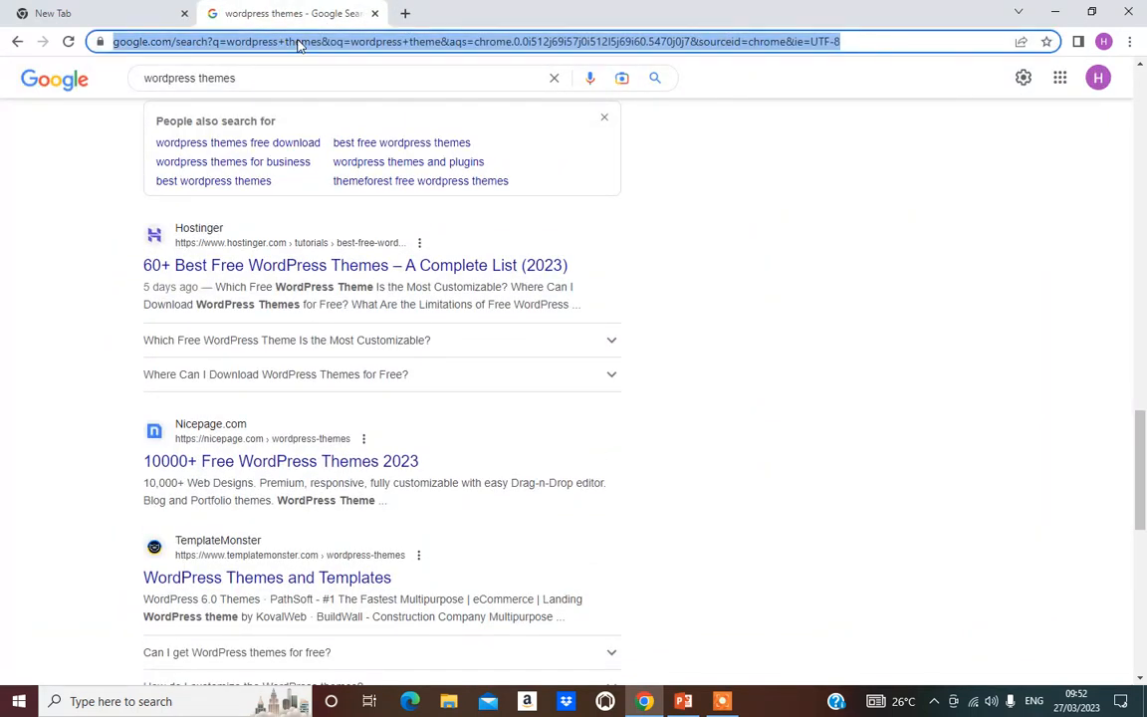
text(word)
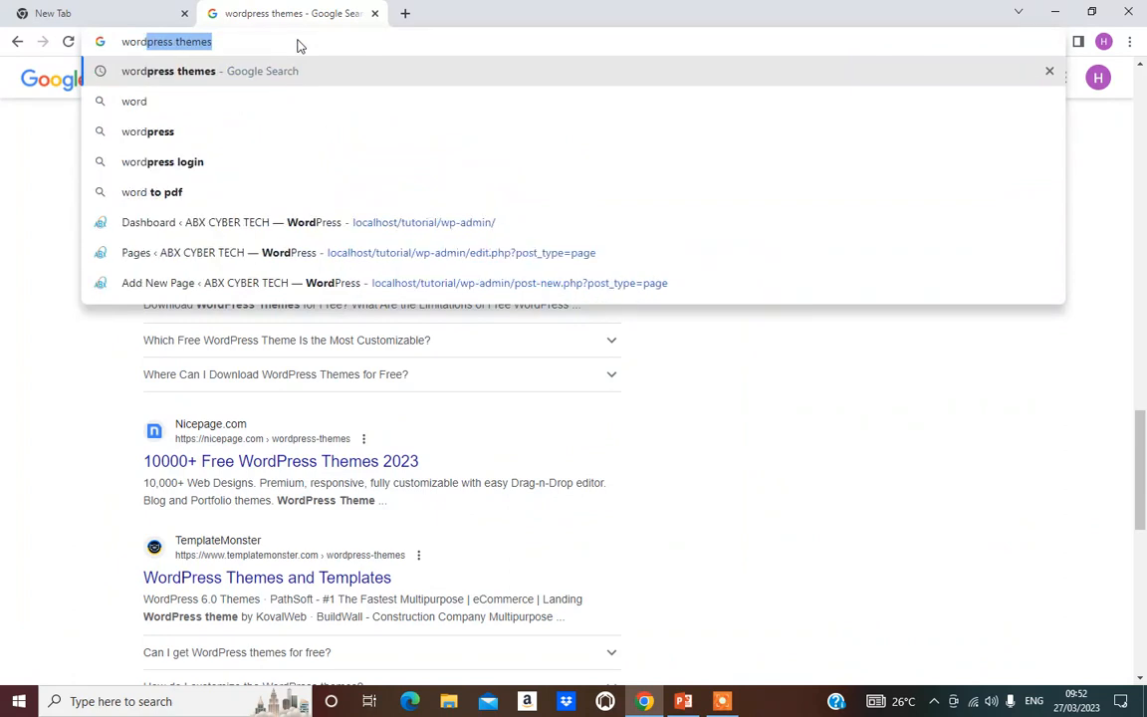
text(press)
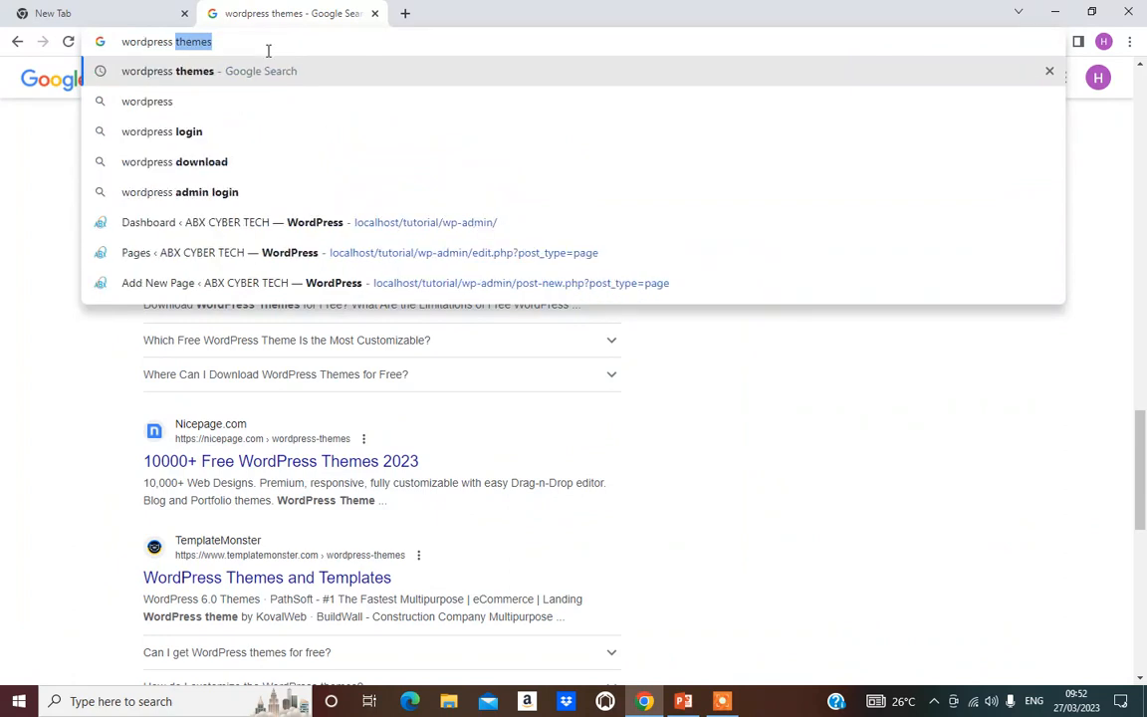
click(198, 165)
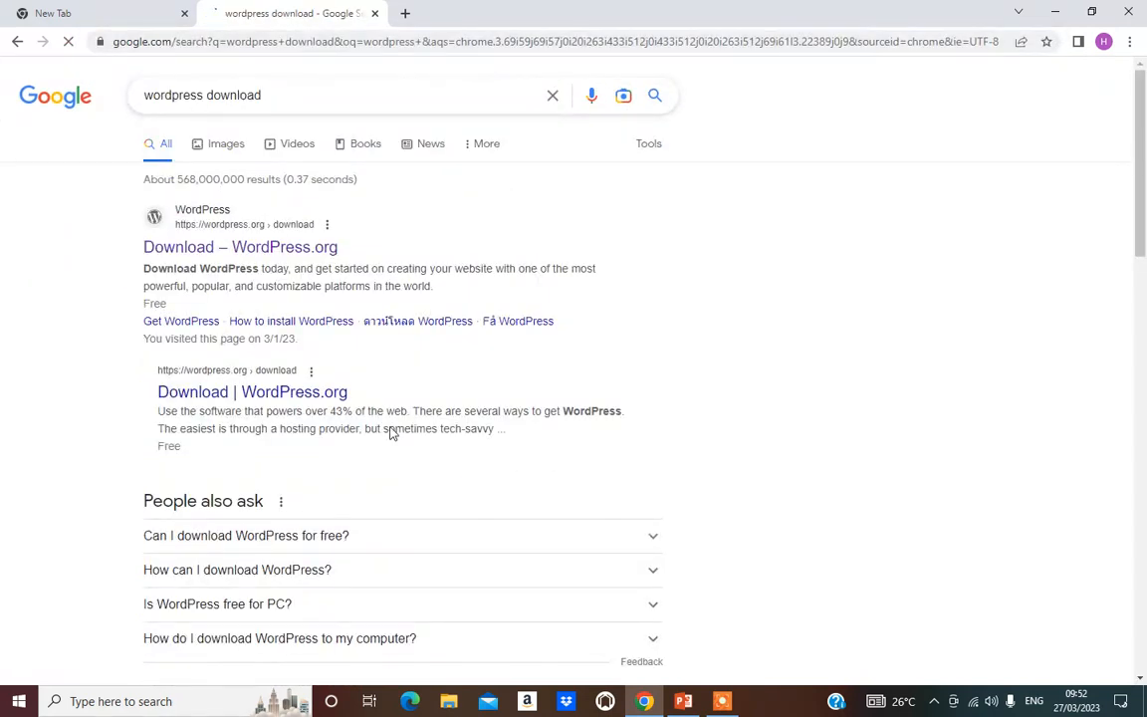
click(265, 249)
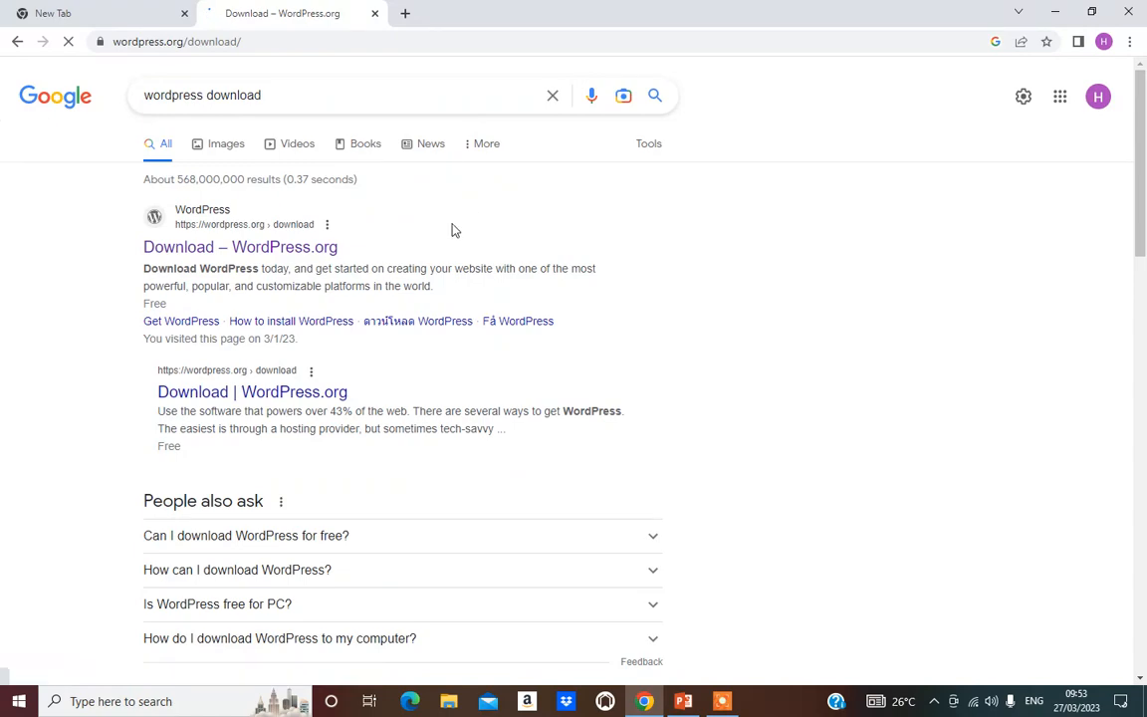
Step: Start downloading WordPress 6.1.1, dismiss the thank-you message and pause the download
scroll(332, 256, down, 3)
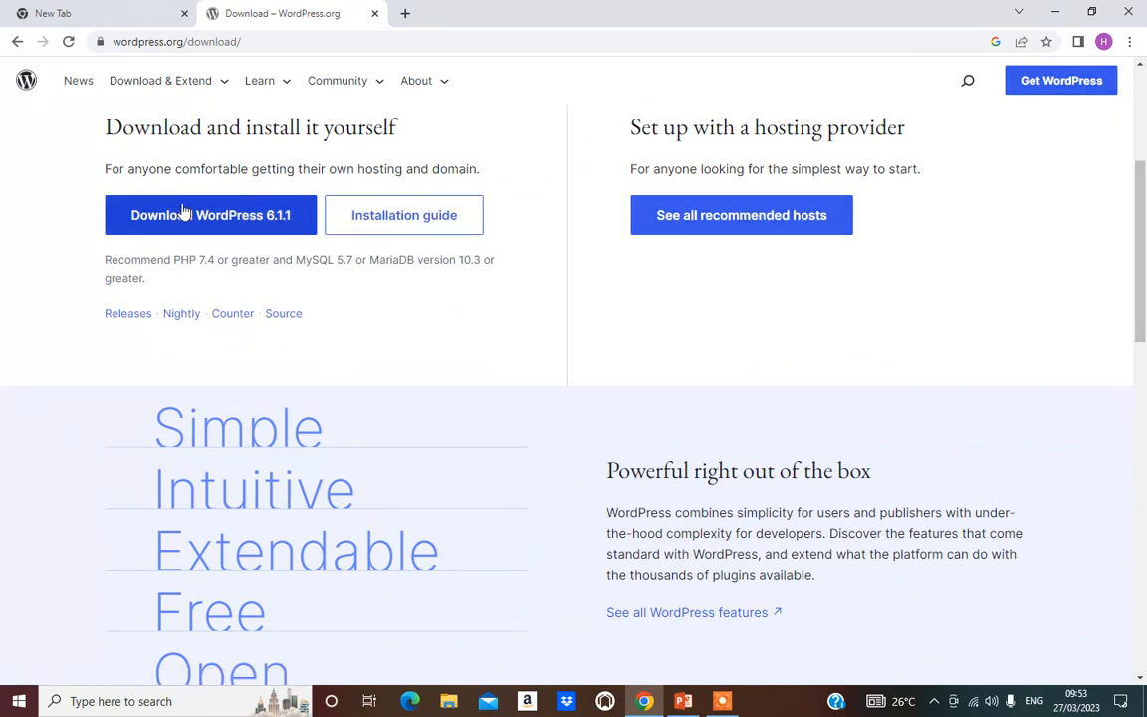
click(225, 221)
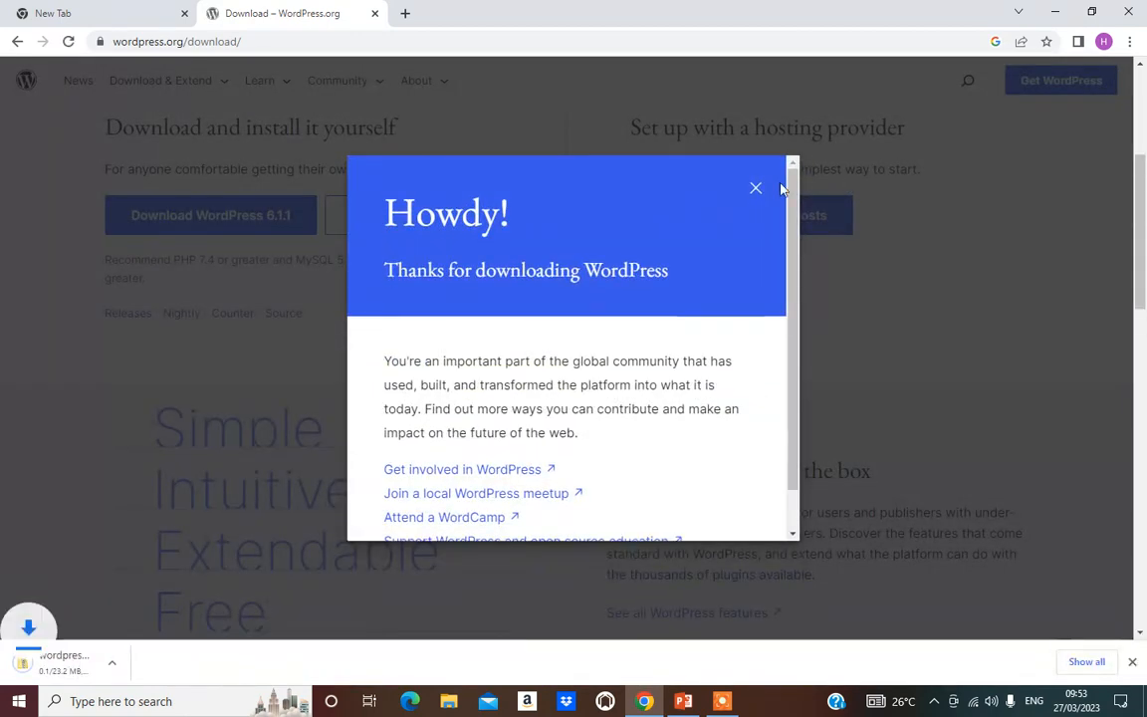
click(757, 188)
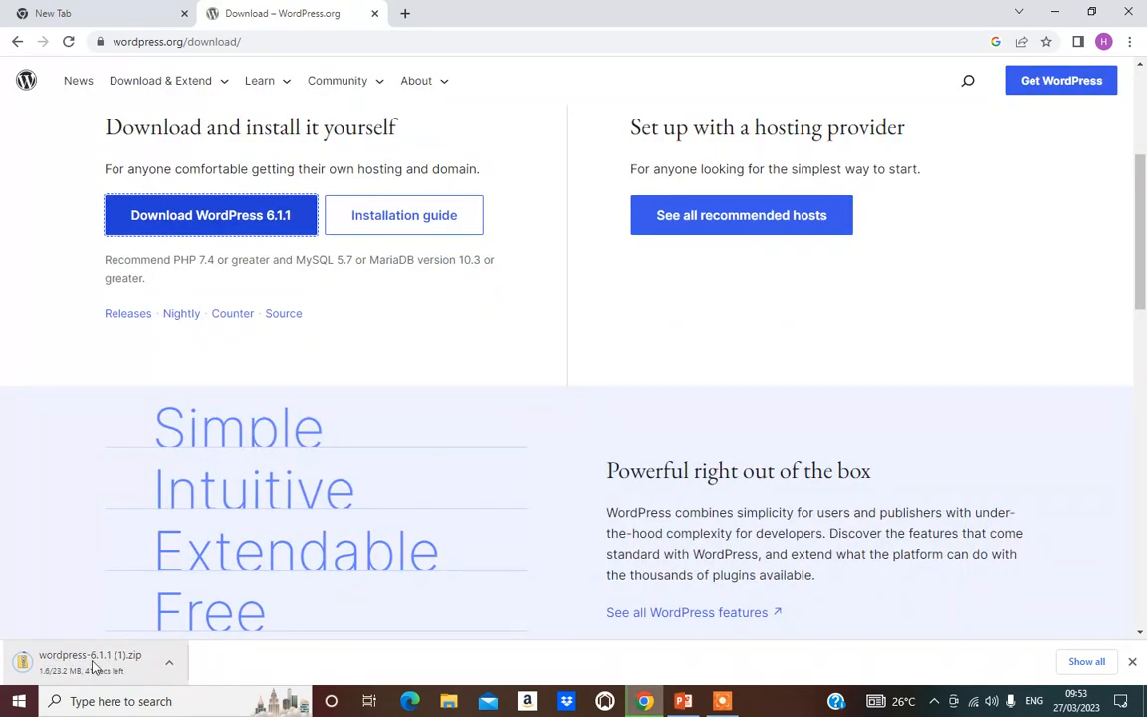
click(169, 662)
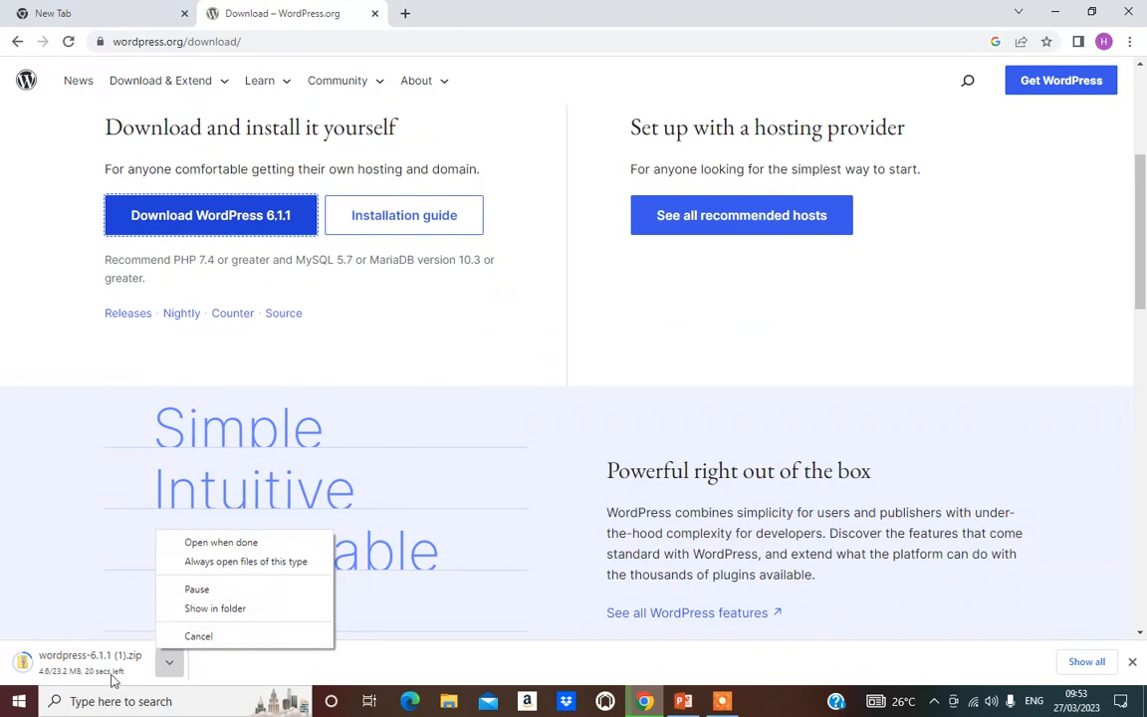
click(195, 589)
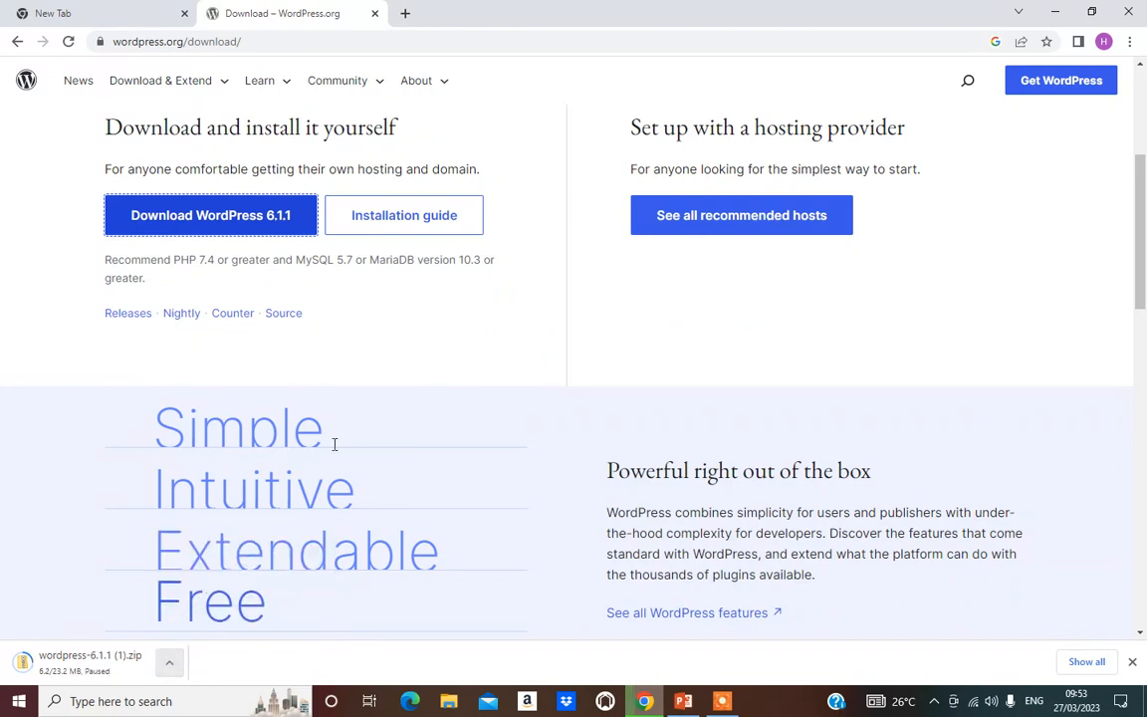
Step: Search Google for "xampp" in a new browser tab
click(404, 14)
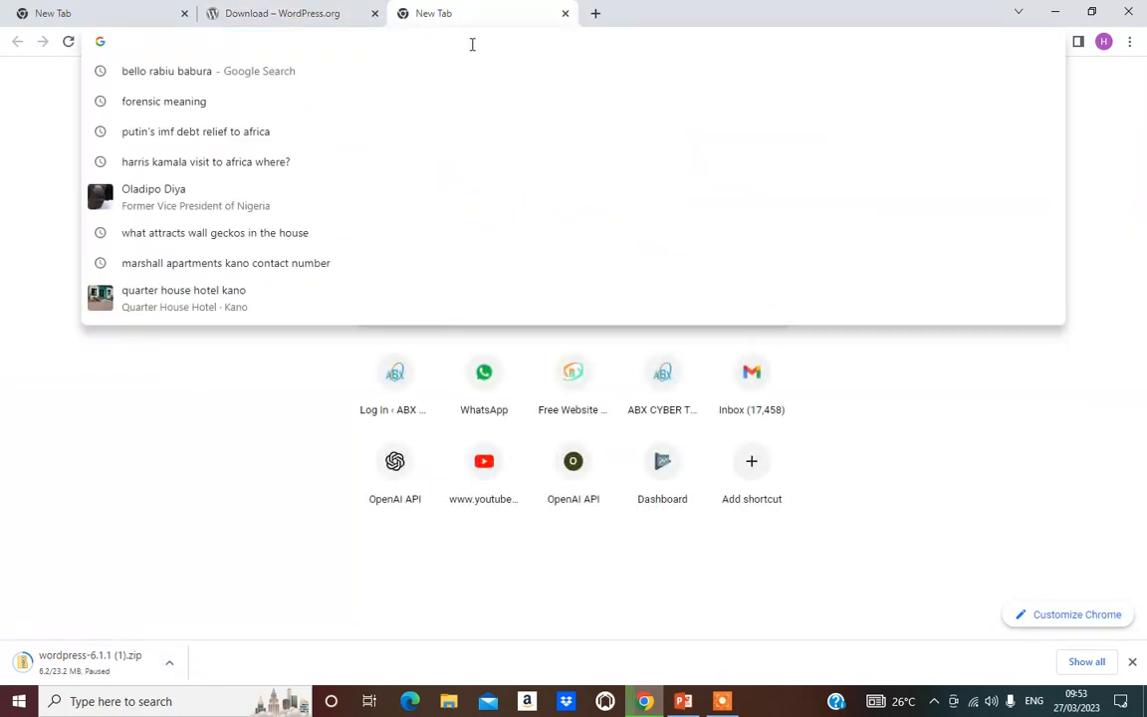
text(x)
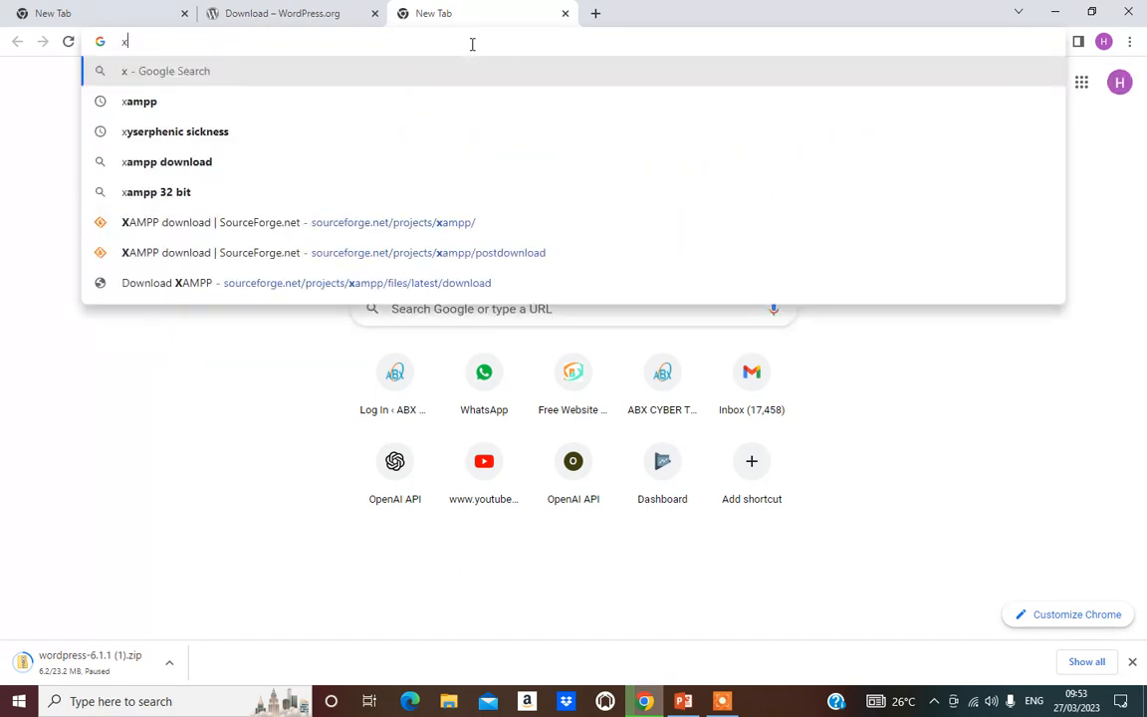
text(amp)
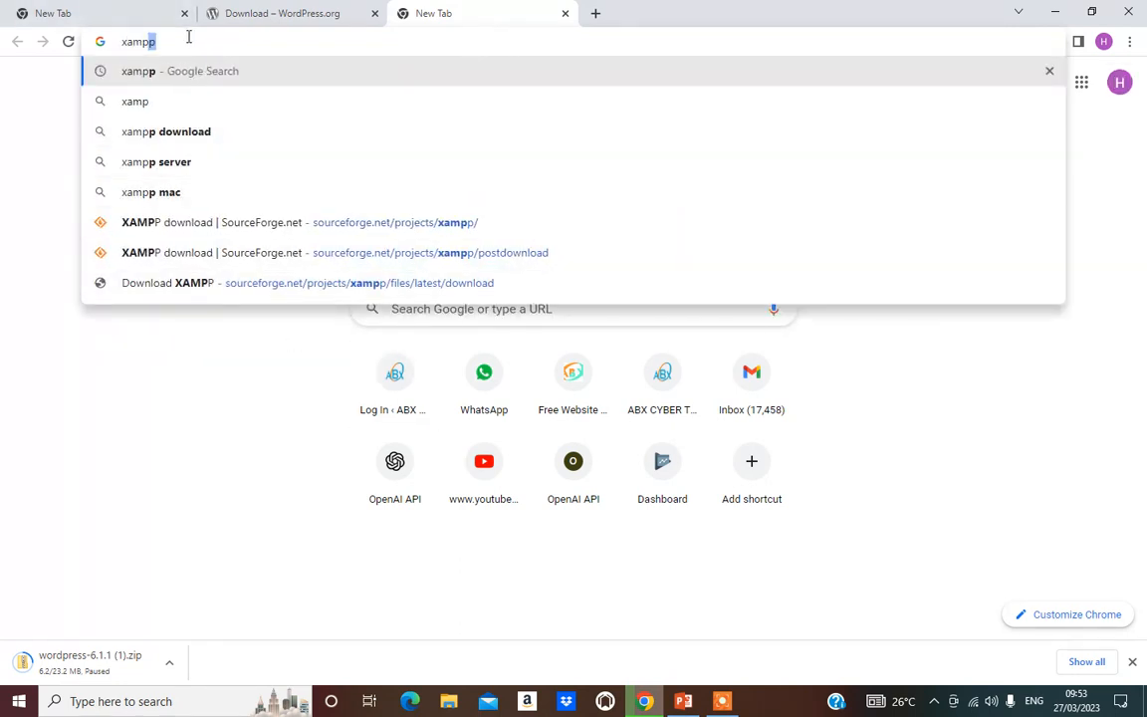
text(p)
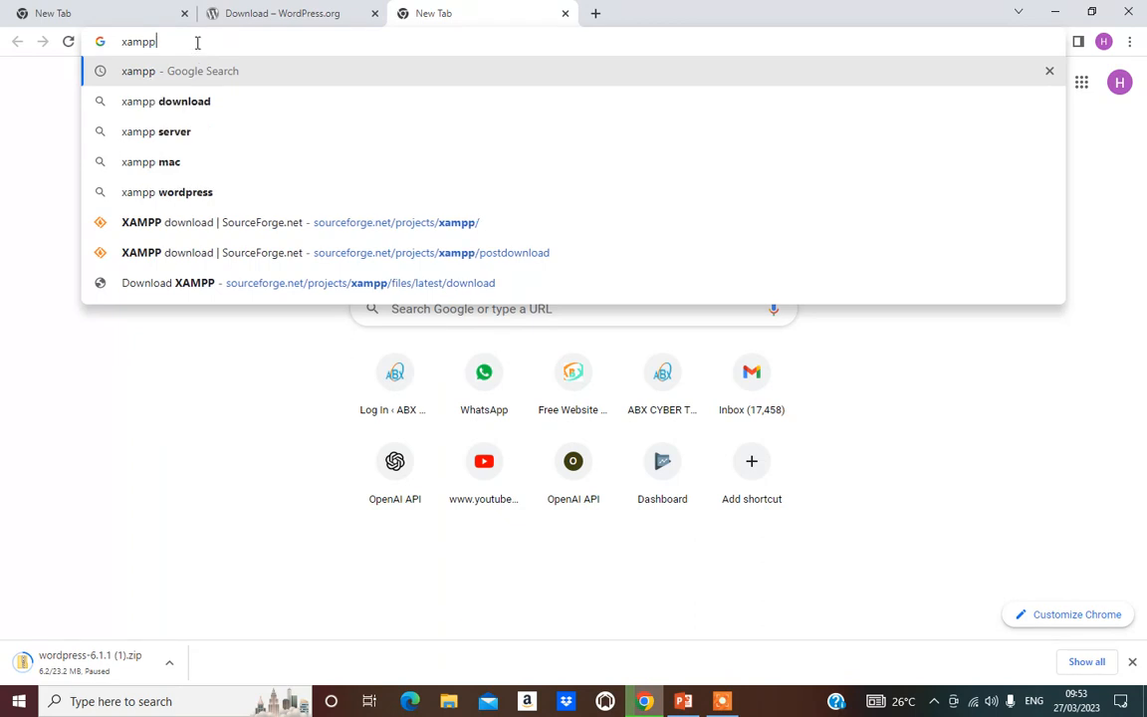
key(Return)
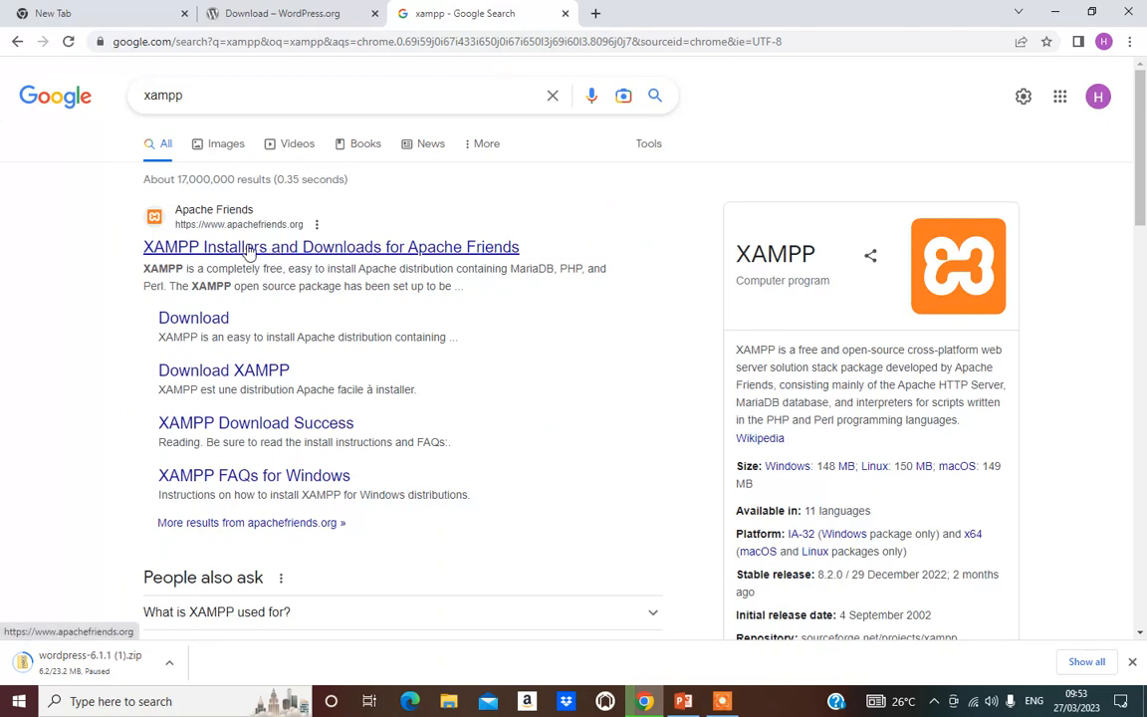
Step: Look through the XAMPP search results, comparing the Apache Friends and SourceForge entries
scroll(376, 299, down, 4)
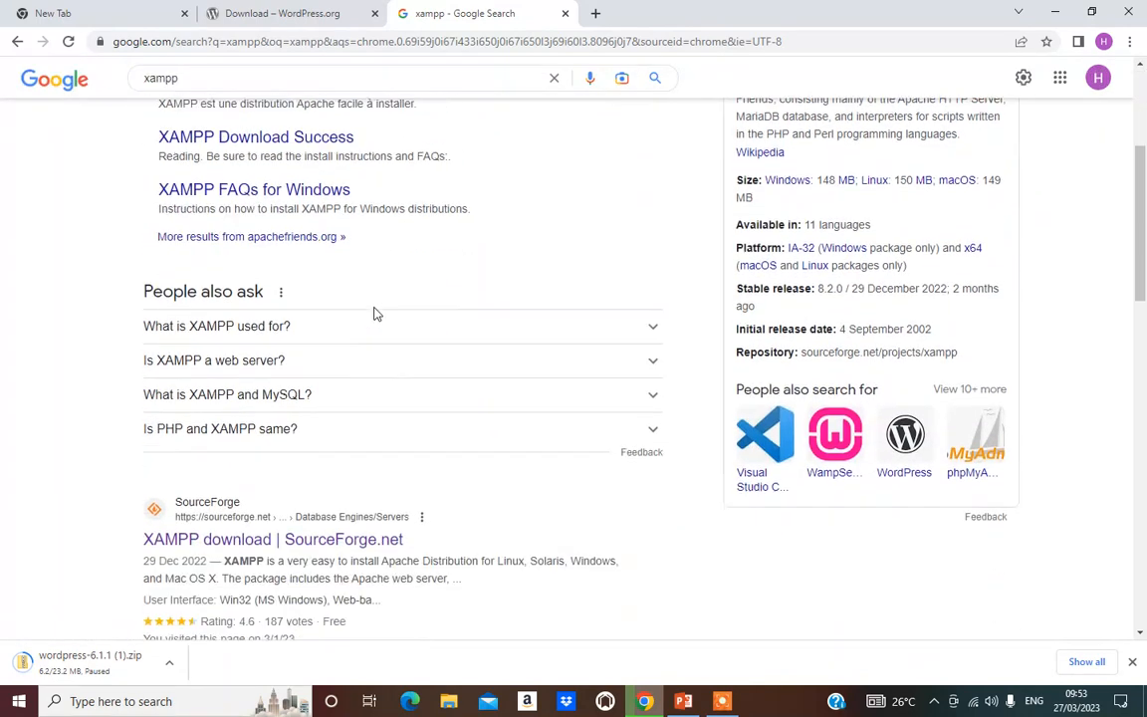
scroll(376, 314, down, 4)
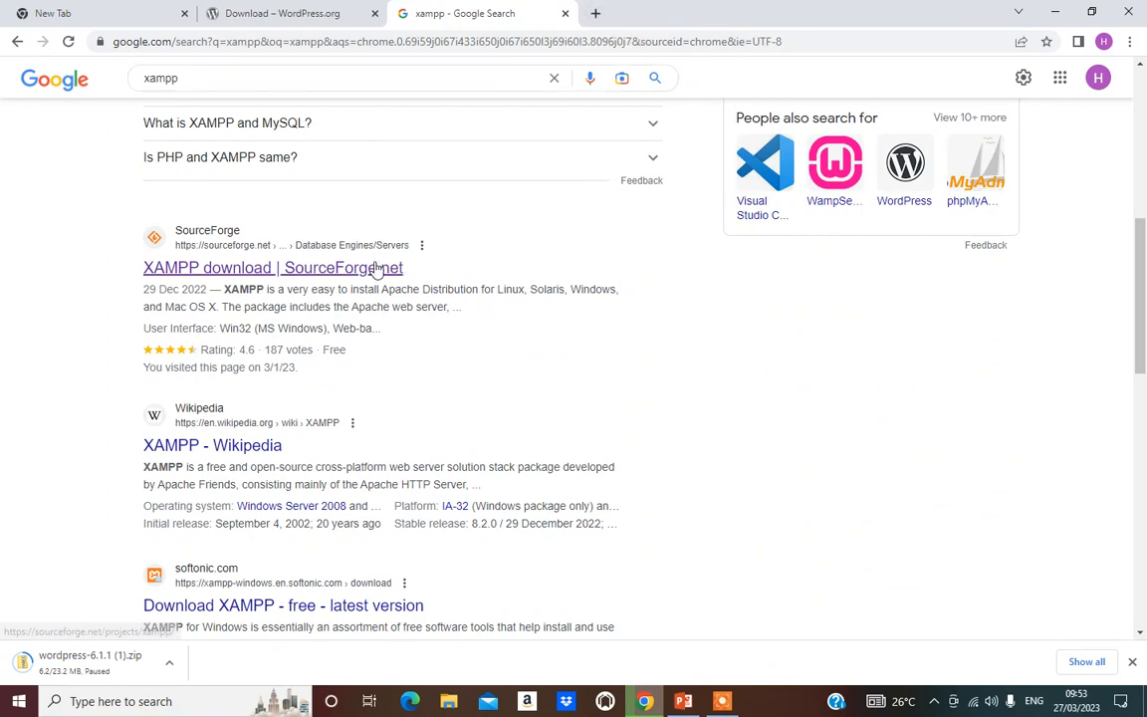
scroll(476, 400, down, 5)
scroll(428, 388, up, 4)
scroll(423, 385, up, 7)
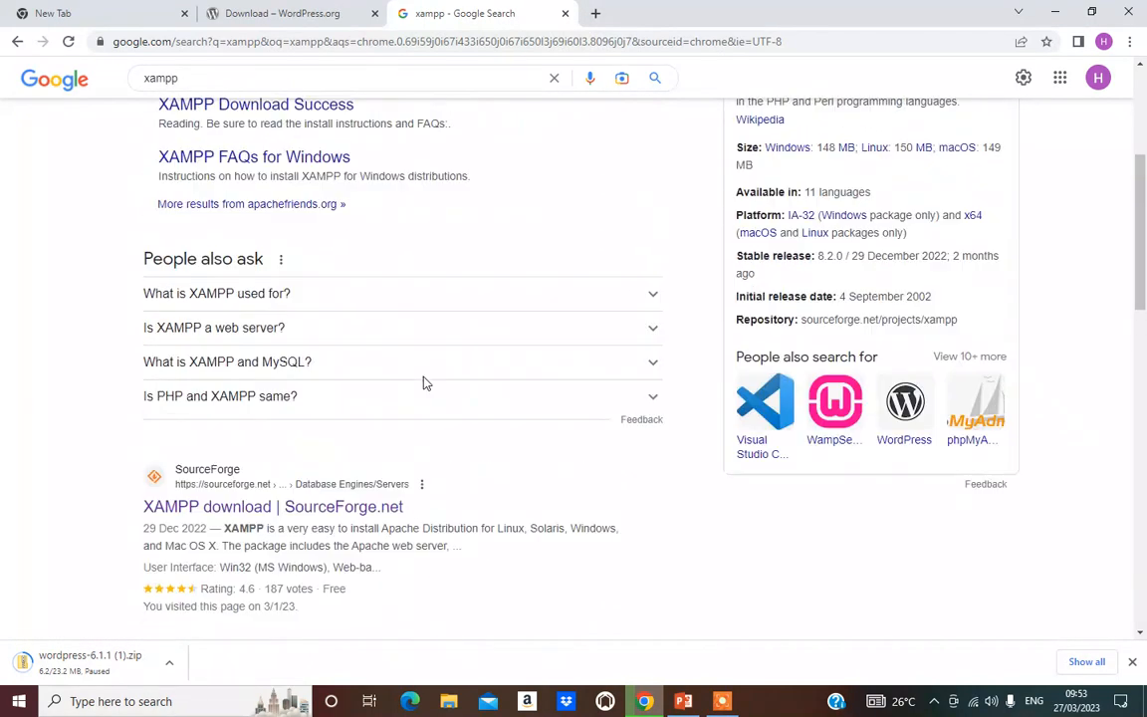
scroll(526, 375, down, 3)
scroll(501, 379, up, 3)
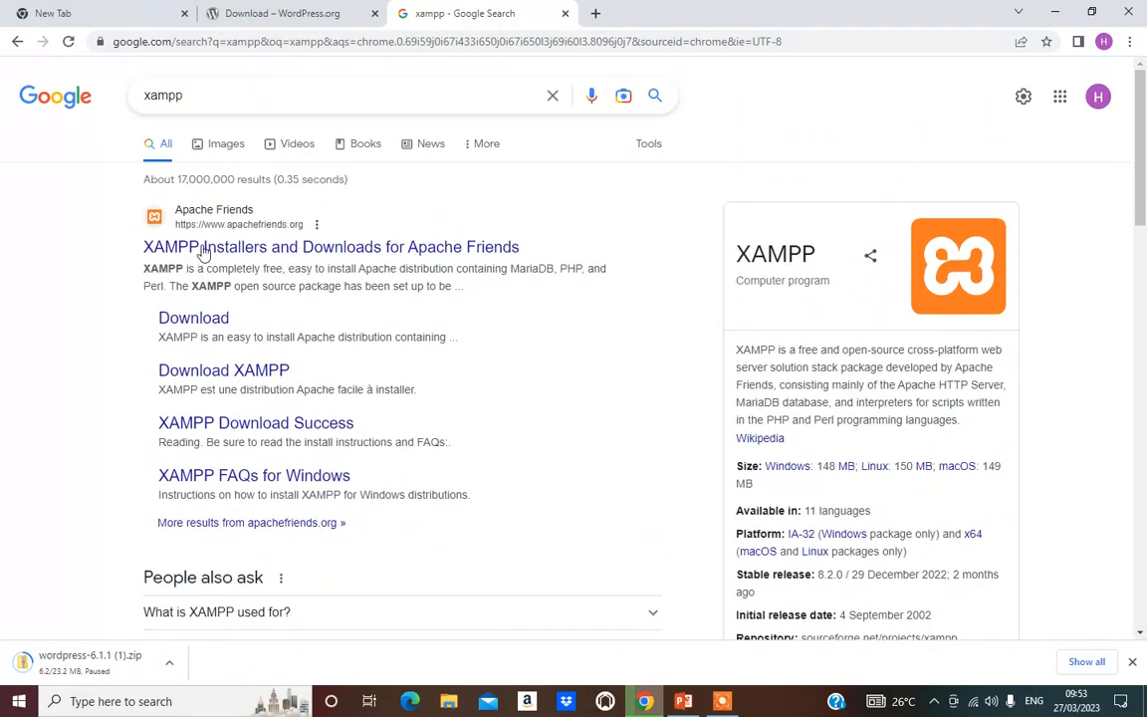
scroll(398, 274, down, 1)
scroll(419, 288, down, 5)
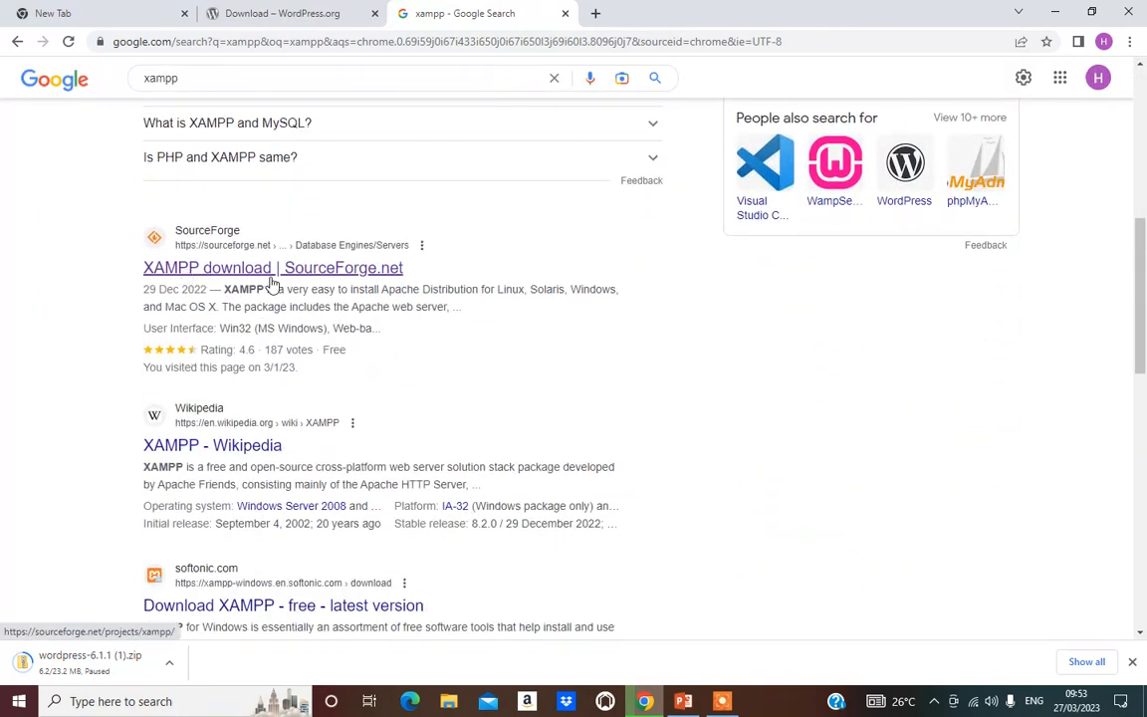
Step: Open the SourceForge XAMPP download result in a separate tab and switch to it
right_click(314, 270)
click(336, 285)
scroll(335, 286, up, 6)
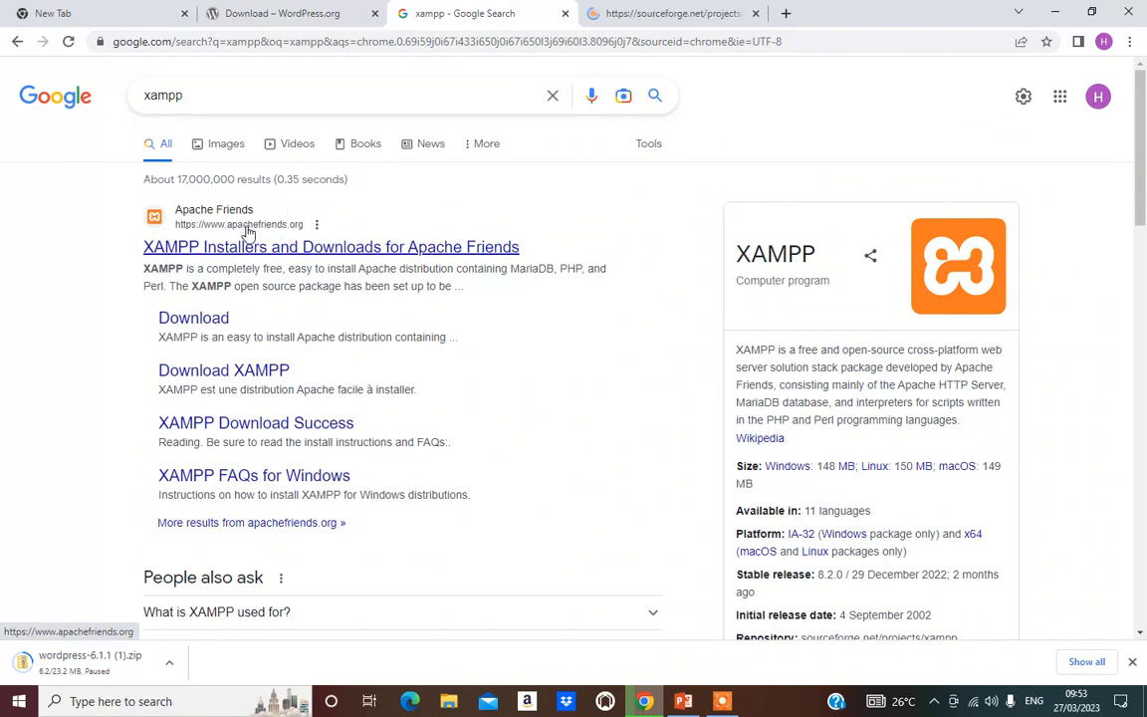
click(673, 13)
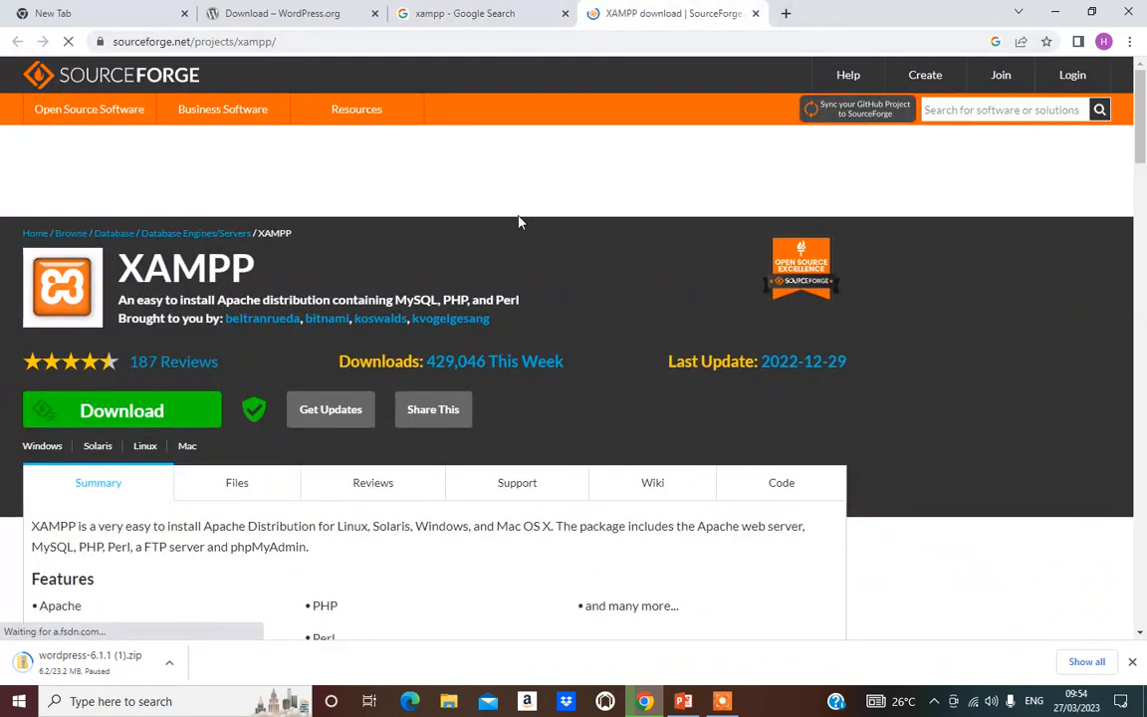
Step: Start downloading the XAMPP Windows installer from SourceForge and pause the download
scroll(525, 158, down, 2)
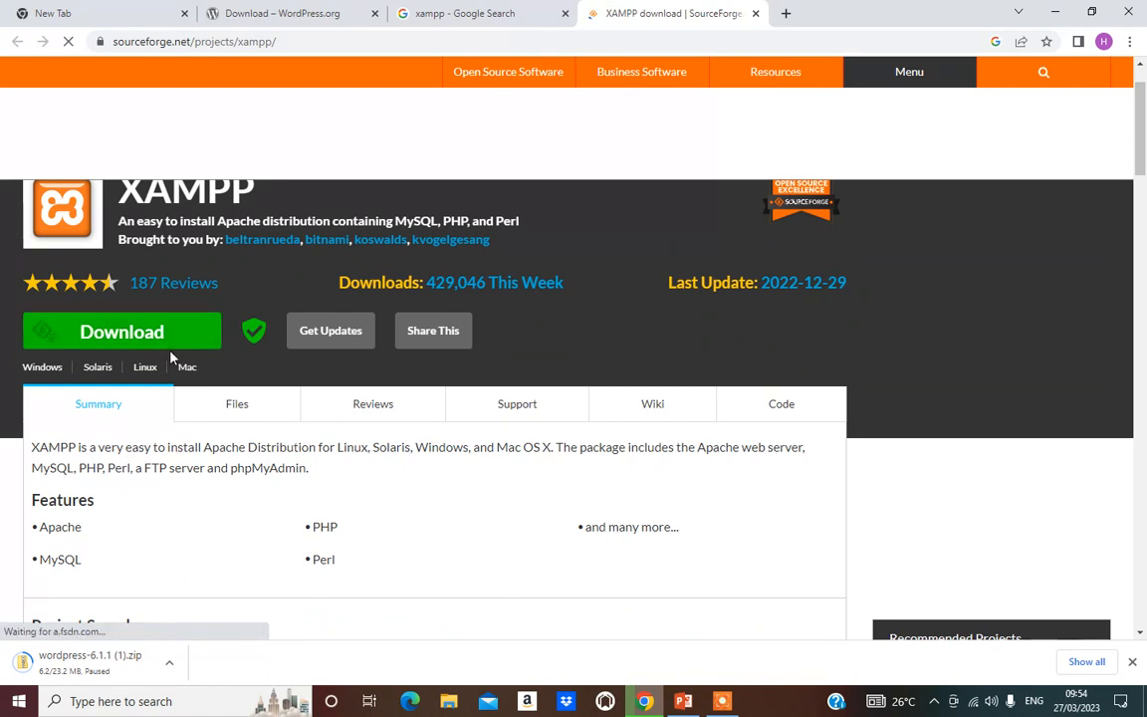
click(121, 335)
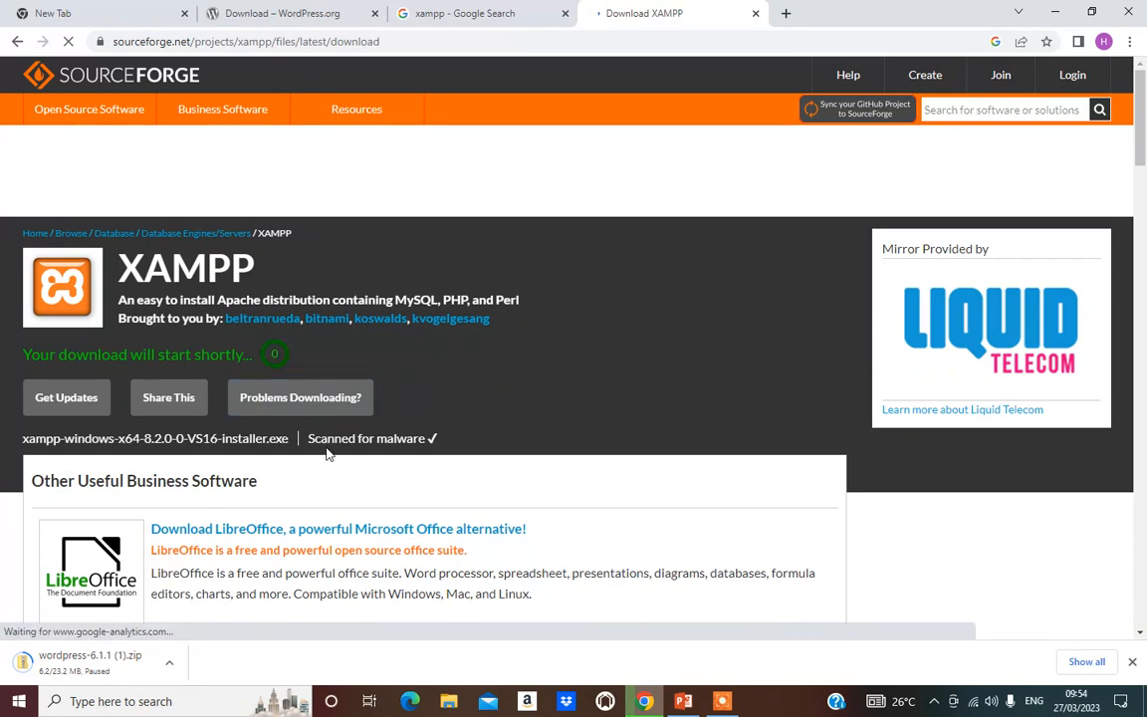
click(158, 663)
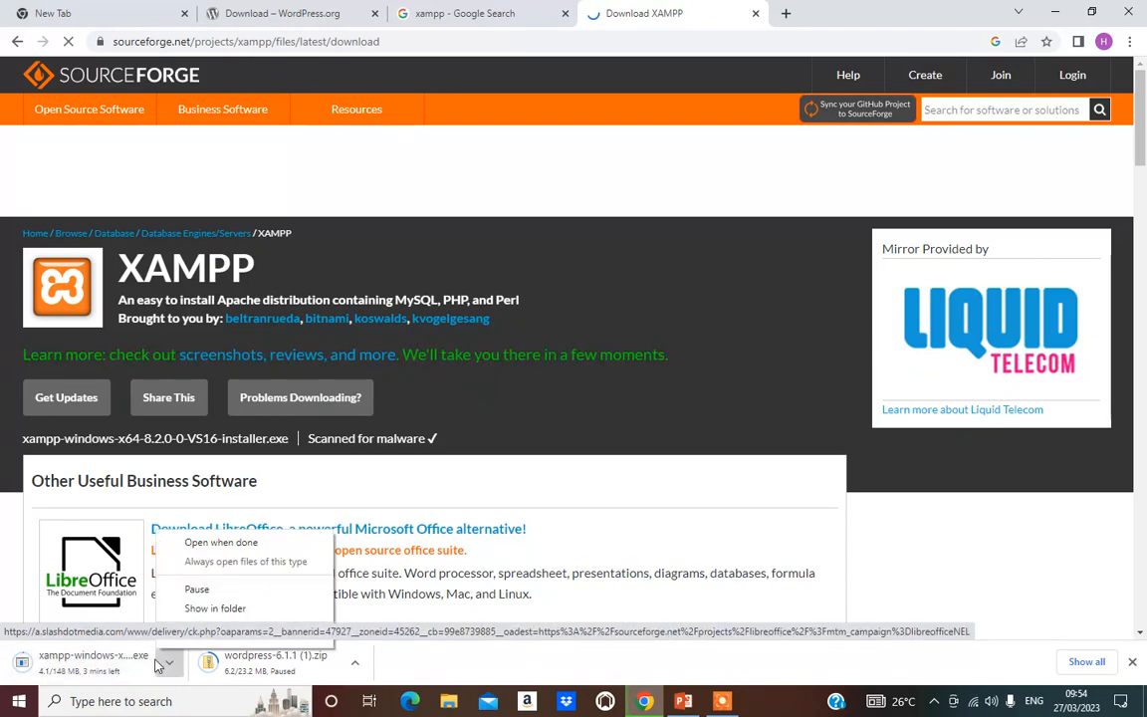
click(197, 588)
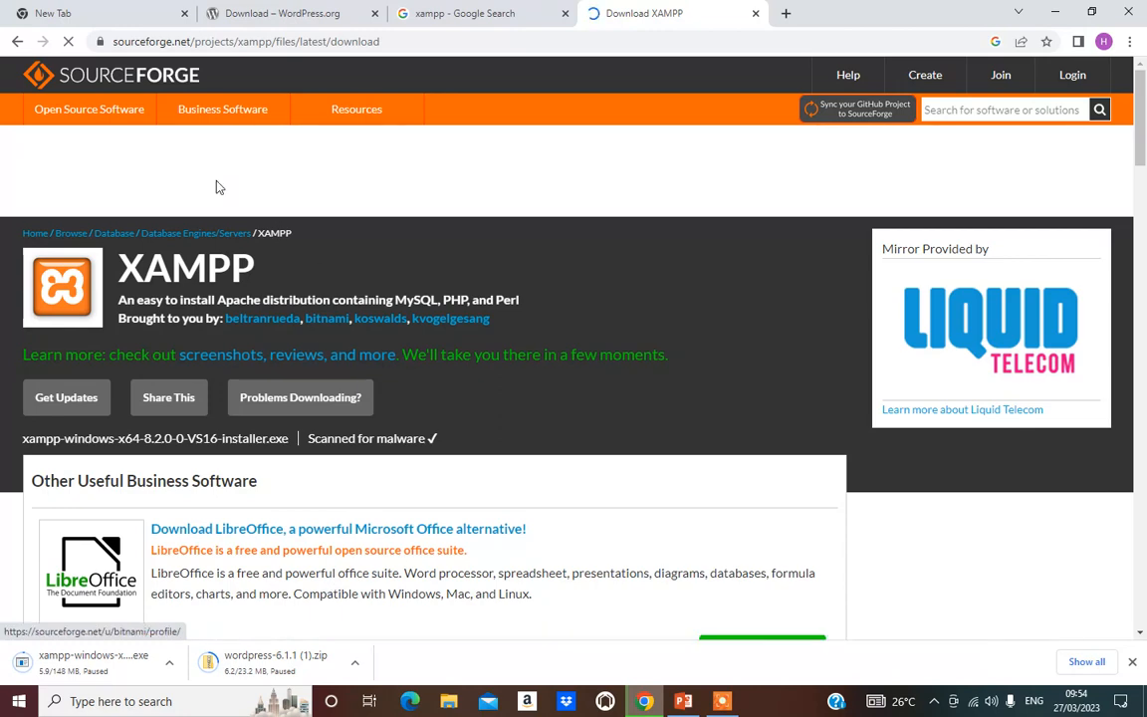
Step: Close the WordPress.org, XAMPP search and SourceForge tabs, and minimize the browser to show the desktop
click(331, 10)
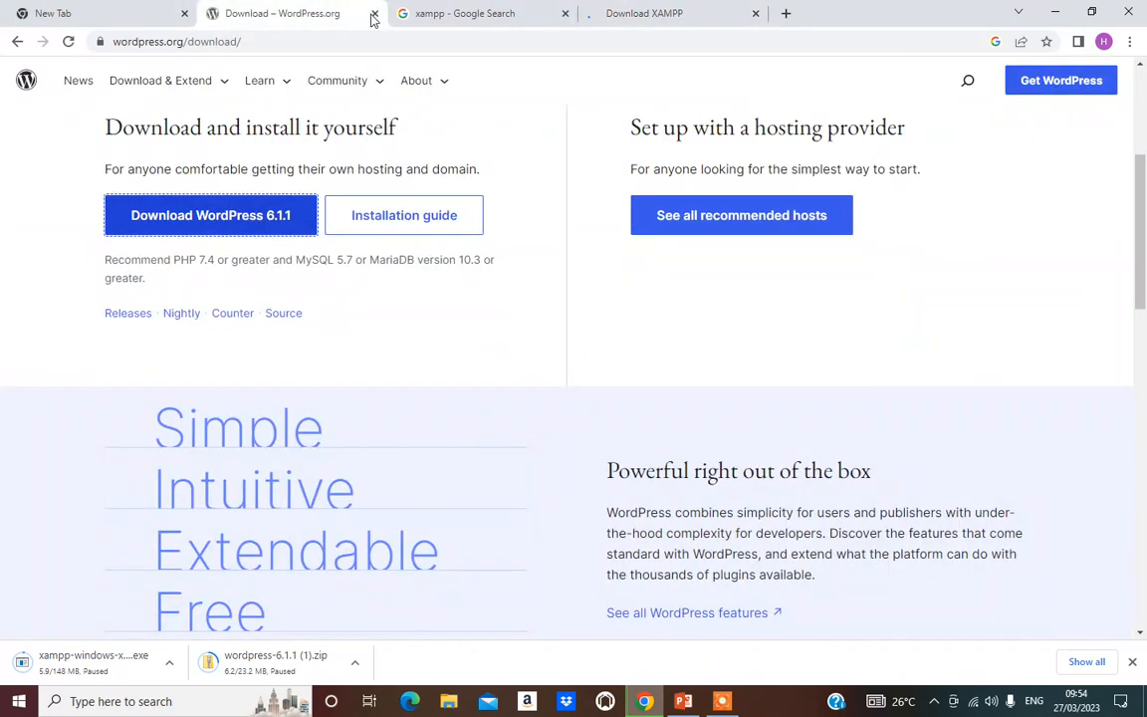
click(374, 14)
click(374, 14)
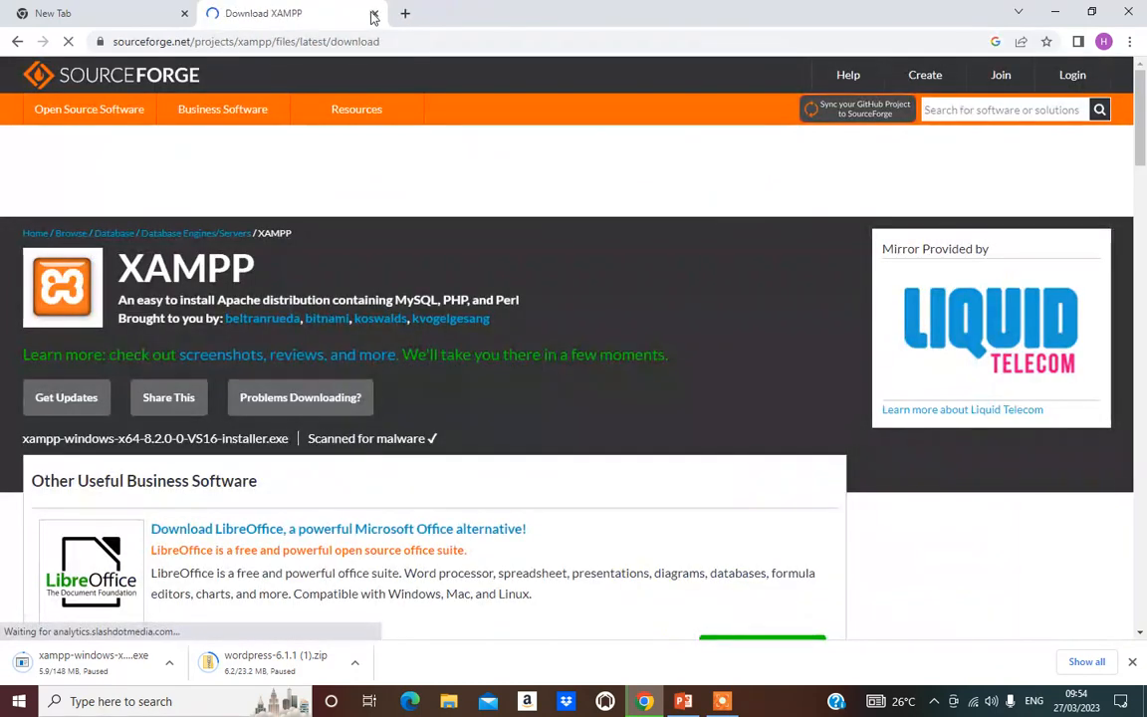
click(375, 14)
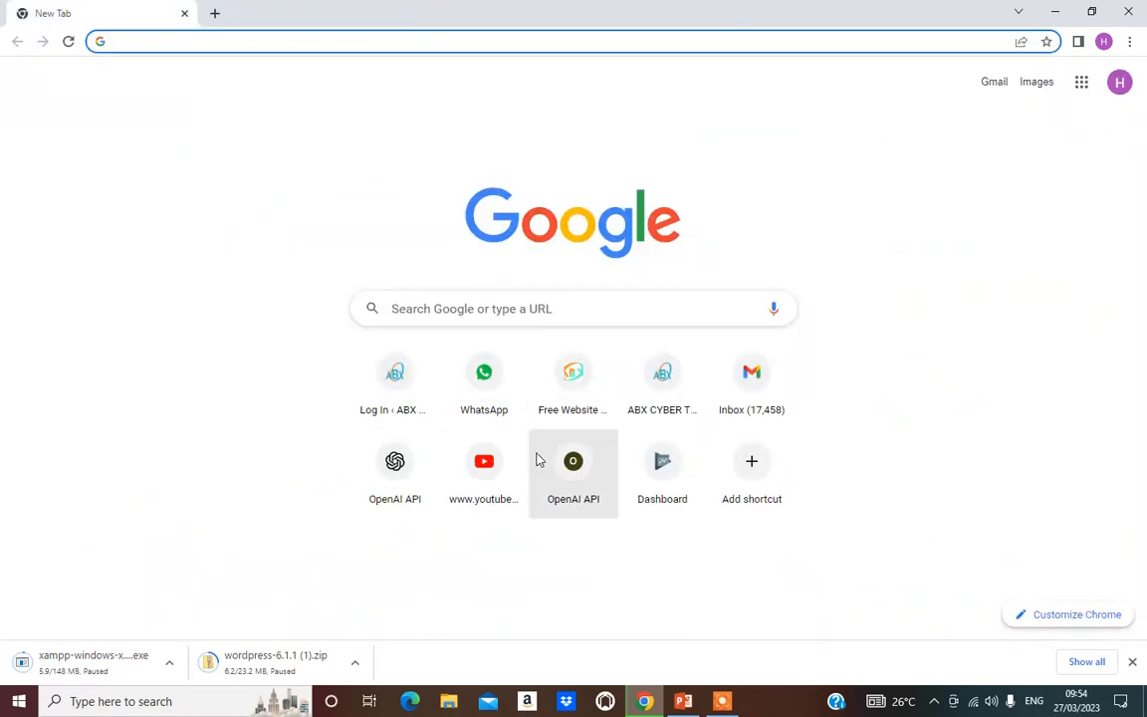
click(1057, 13)
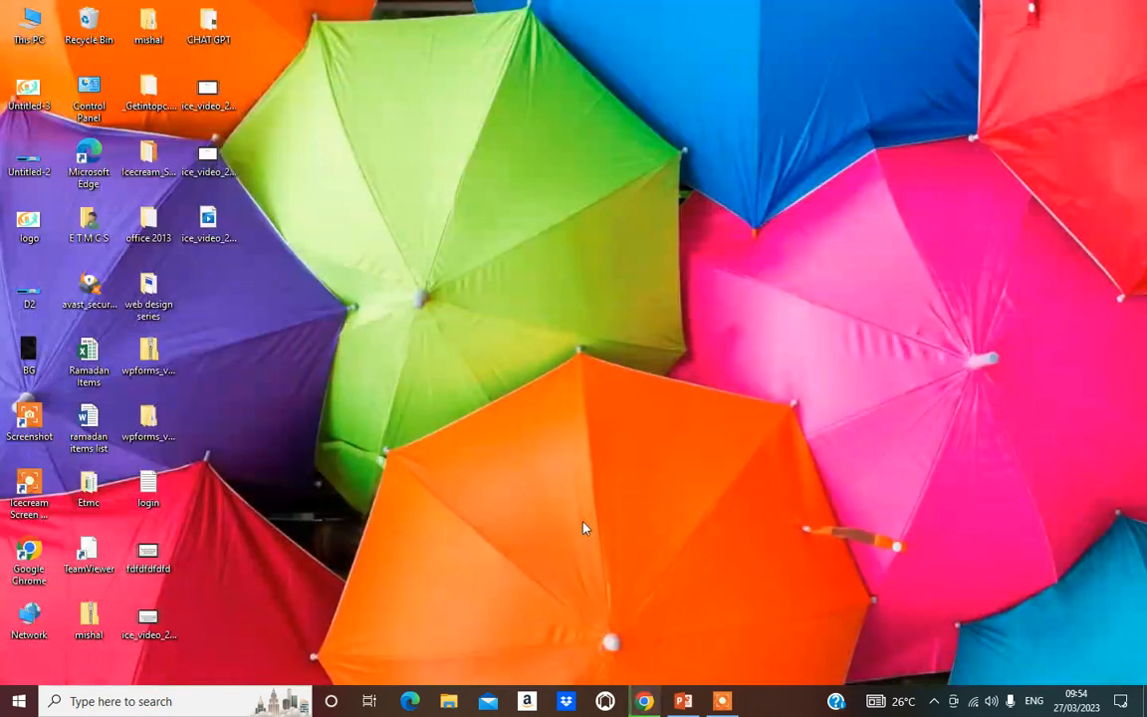
Step: Open the Downloads folder in File Explorer and locate the existing WordPress and XAMPP files
click(156, 420)
click(183, 430)
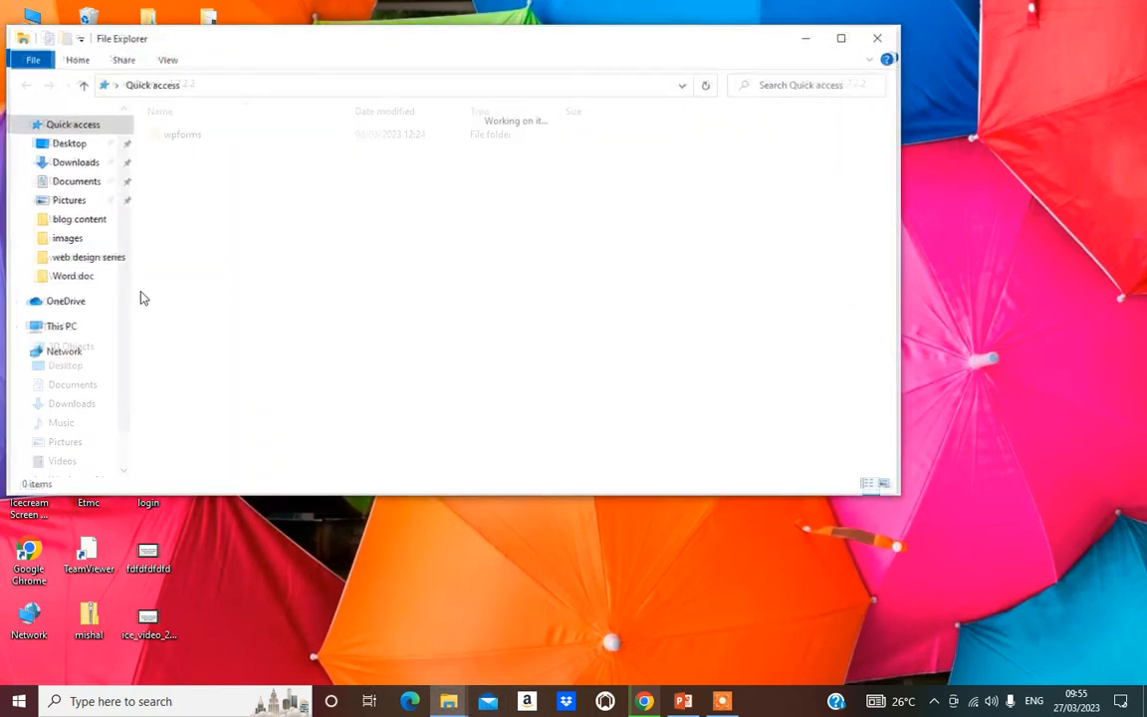
click(70, 161)
scroll(289, 376, down, 2)
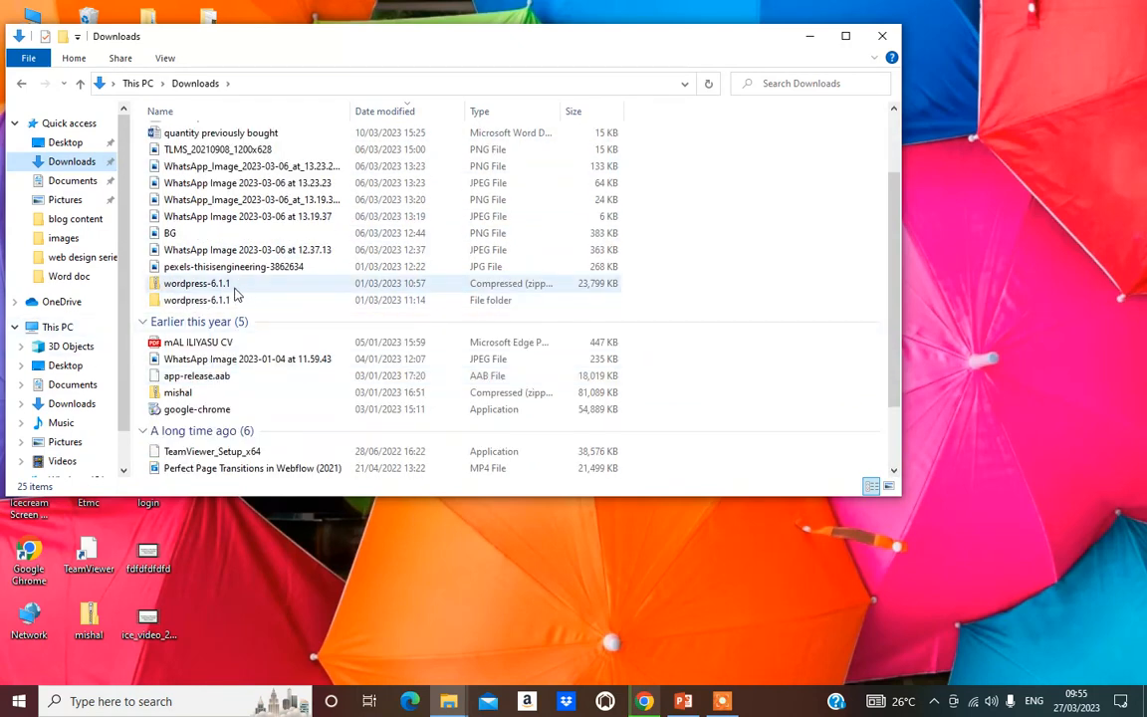
scroll(177, 448, down, 1)
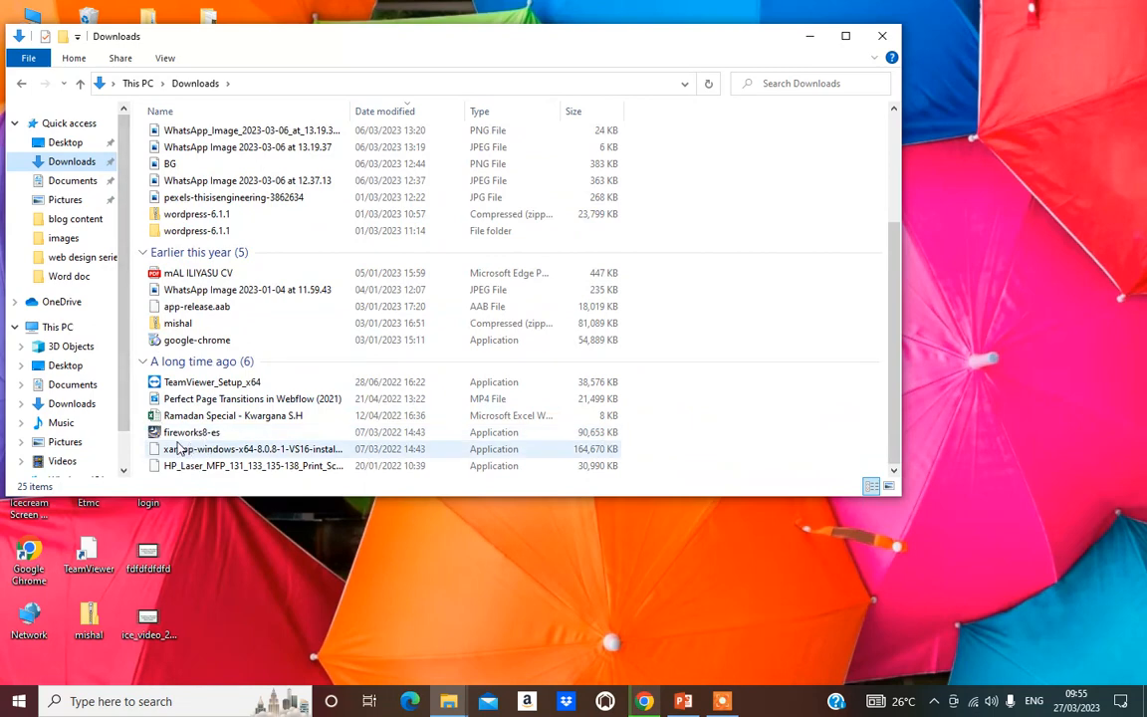
Step: Pick out the xampp-windows-x64-8.0.8-1-VS16 installer and select the wordpress-6.1.1 zip archive in the maximized Downloads window
double_click(225, 453)
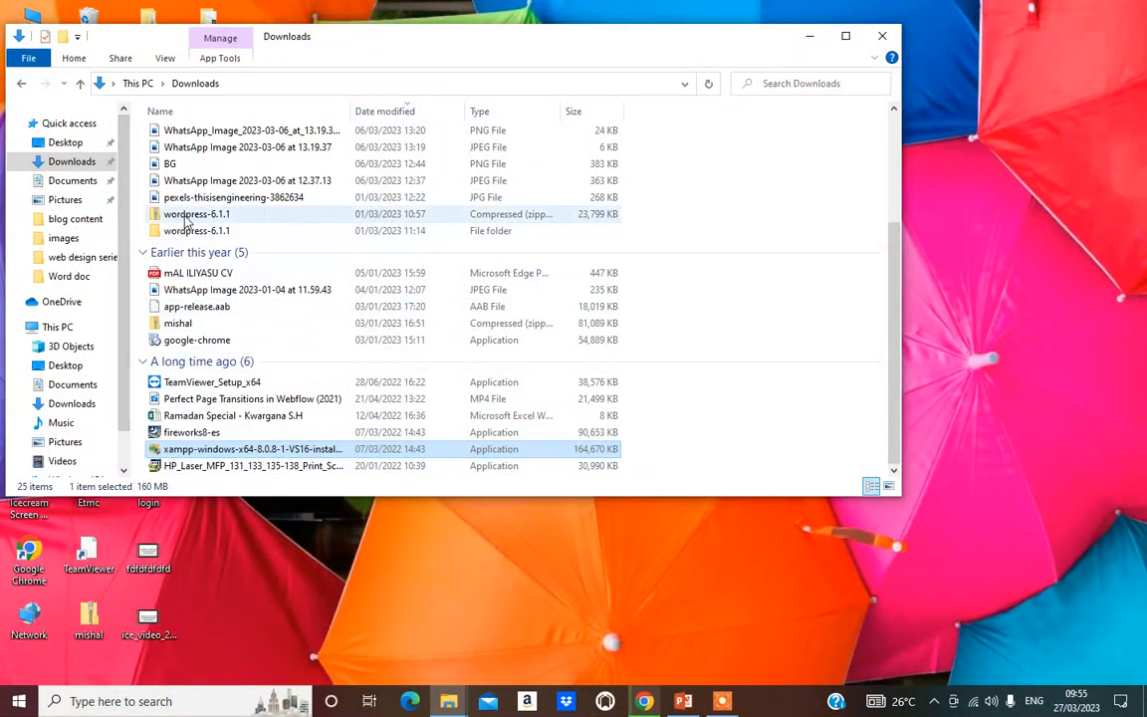
click(184, 215)
click(845, 36)
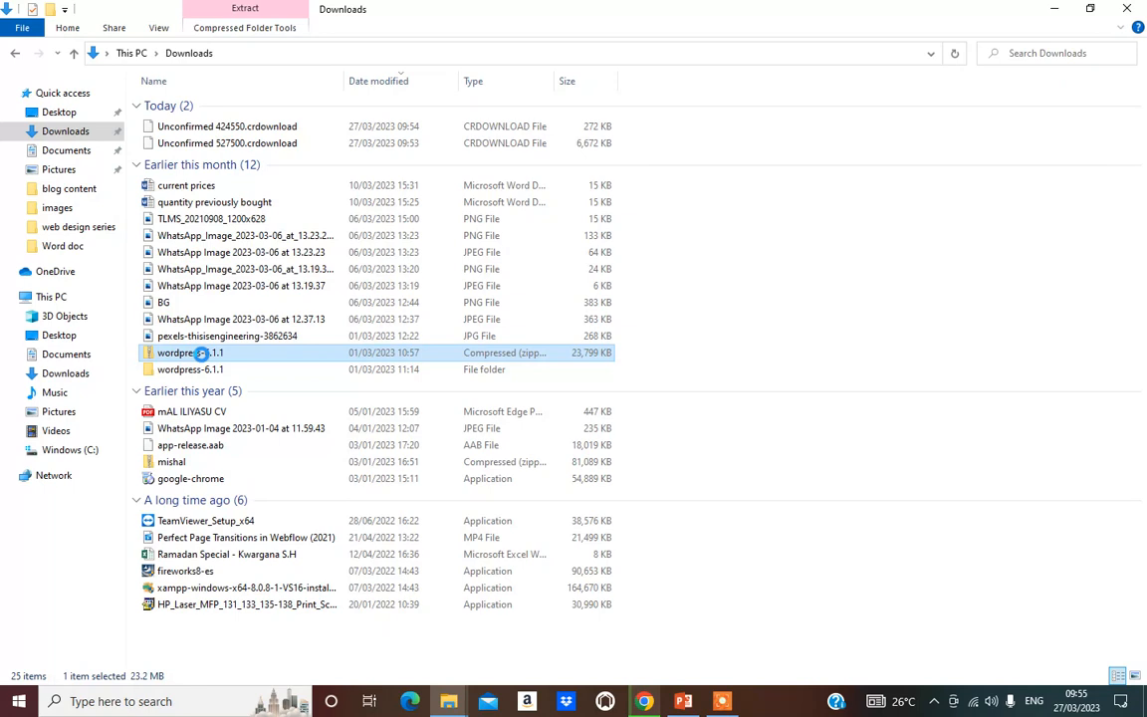
Step: Open the extracted wordpress-6.1.1 folder in Downloads and rename its tutorial folder to abx
right_click(202, 354)
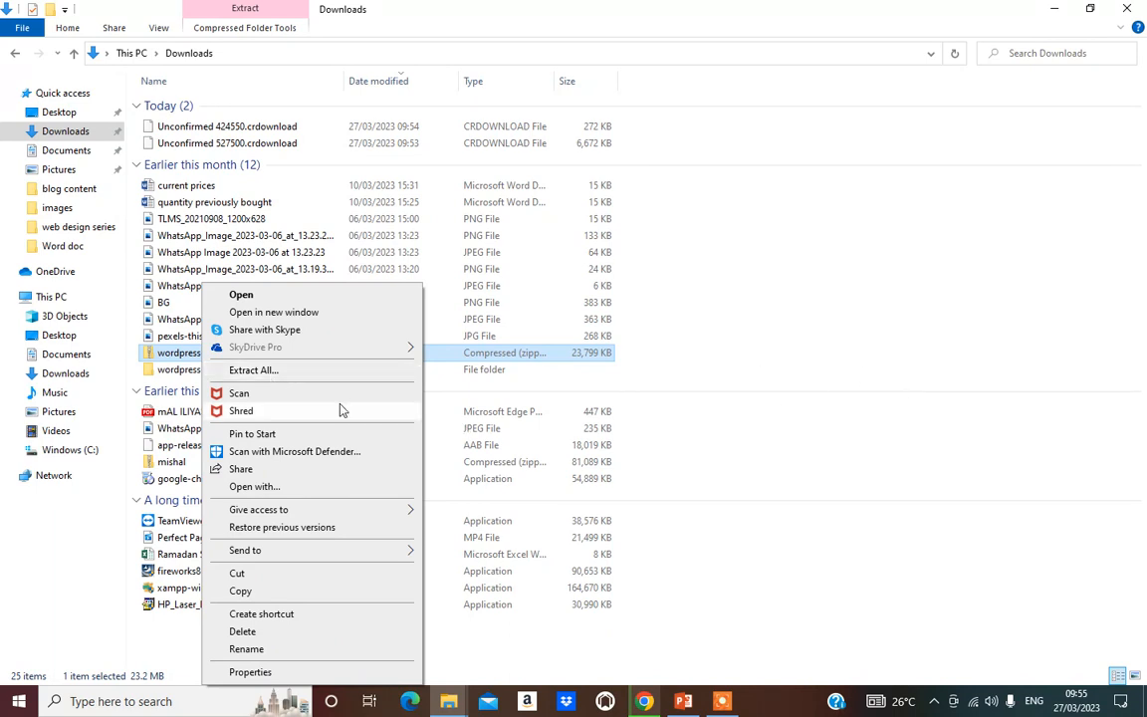
click(862, 438)
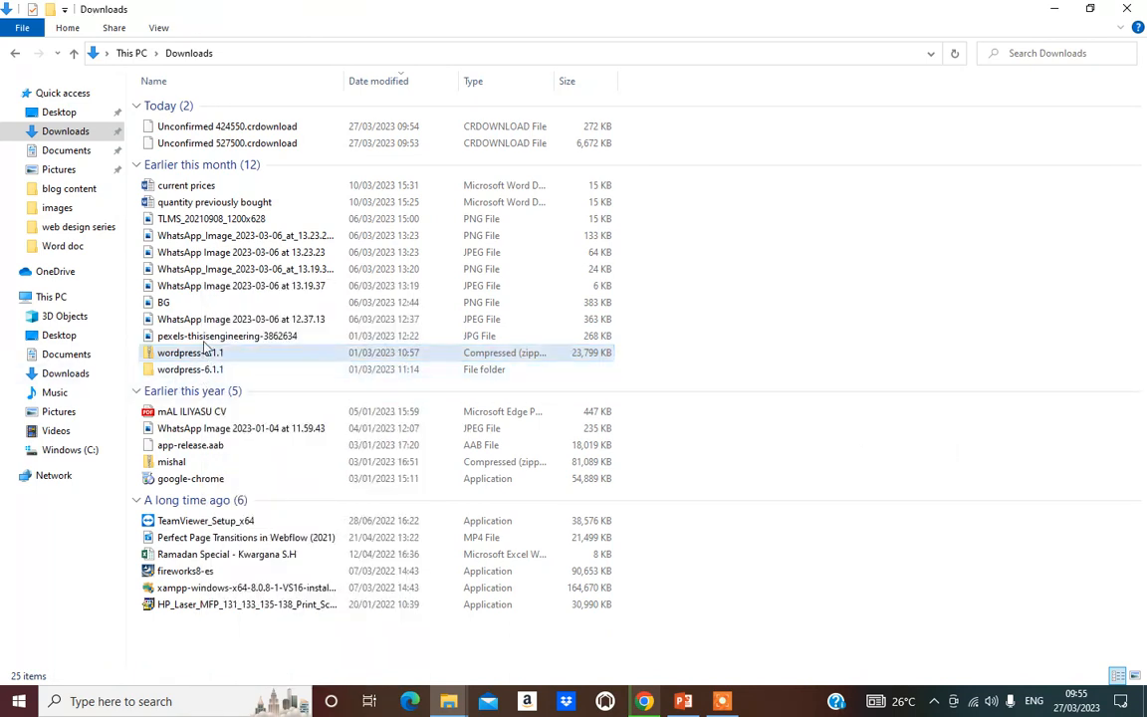
double_click(184, 369)
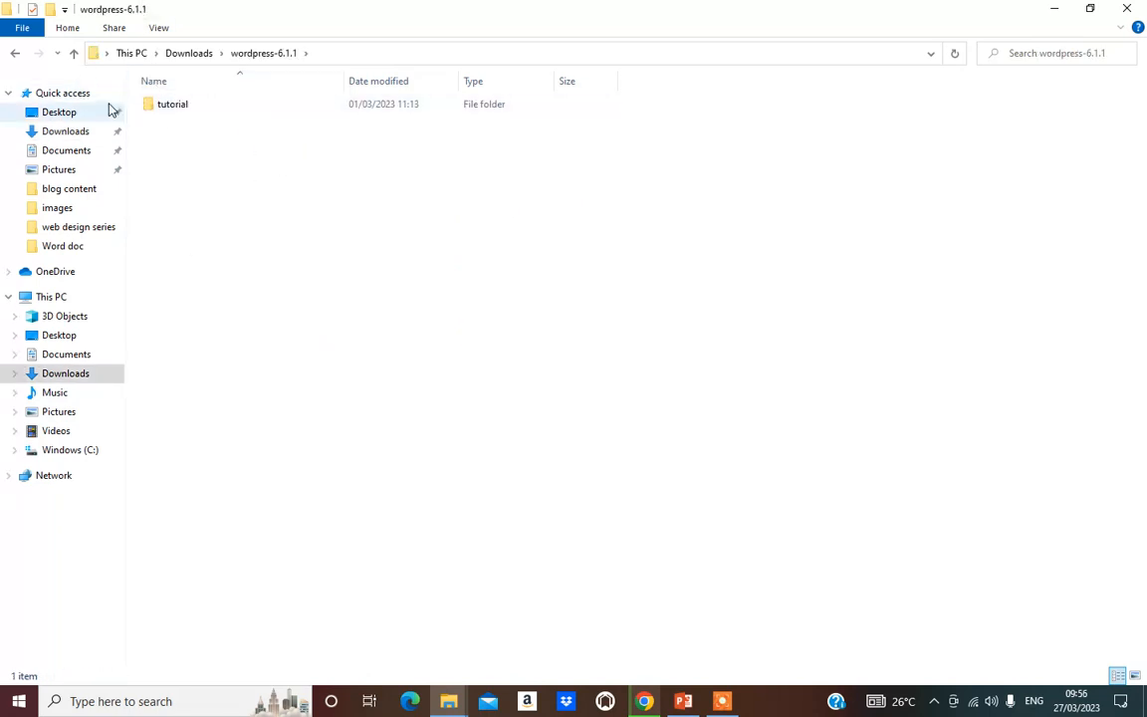
click(72, 53)
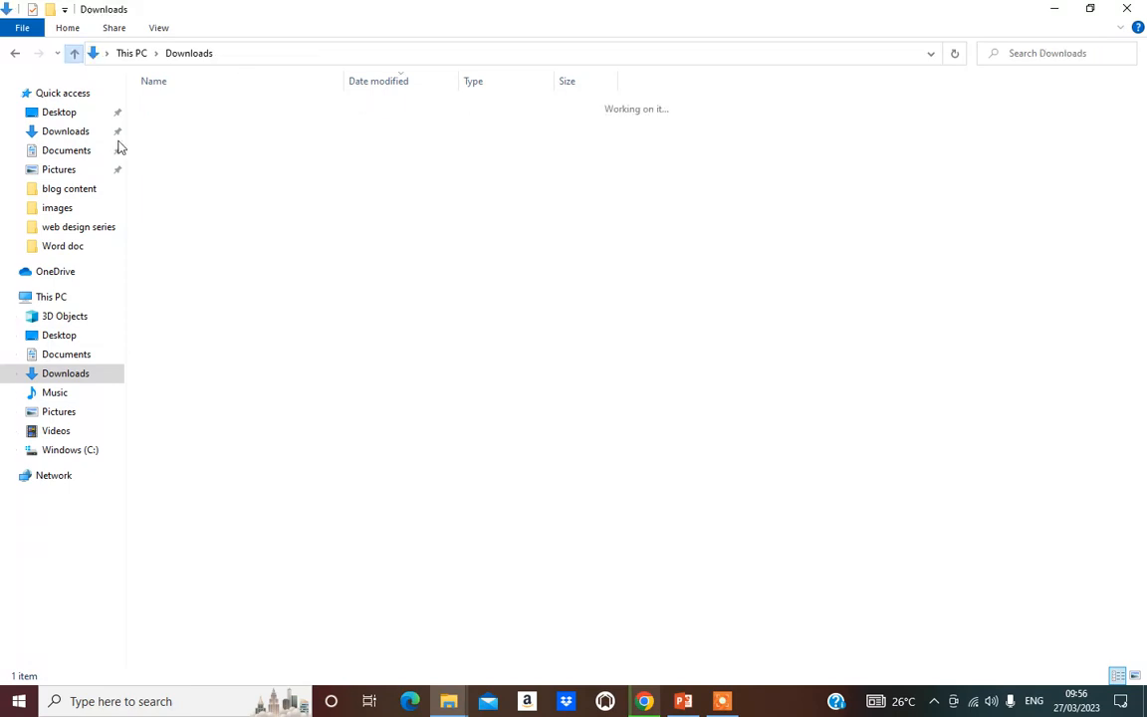
double_click(184, 370)
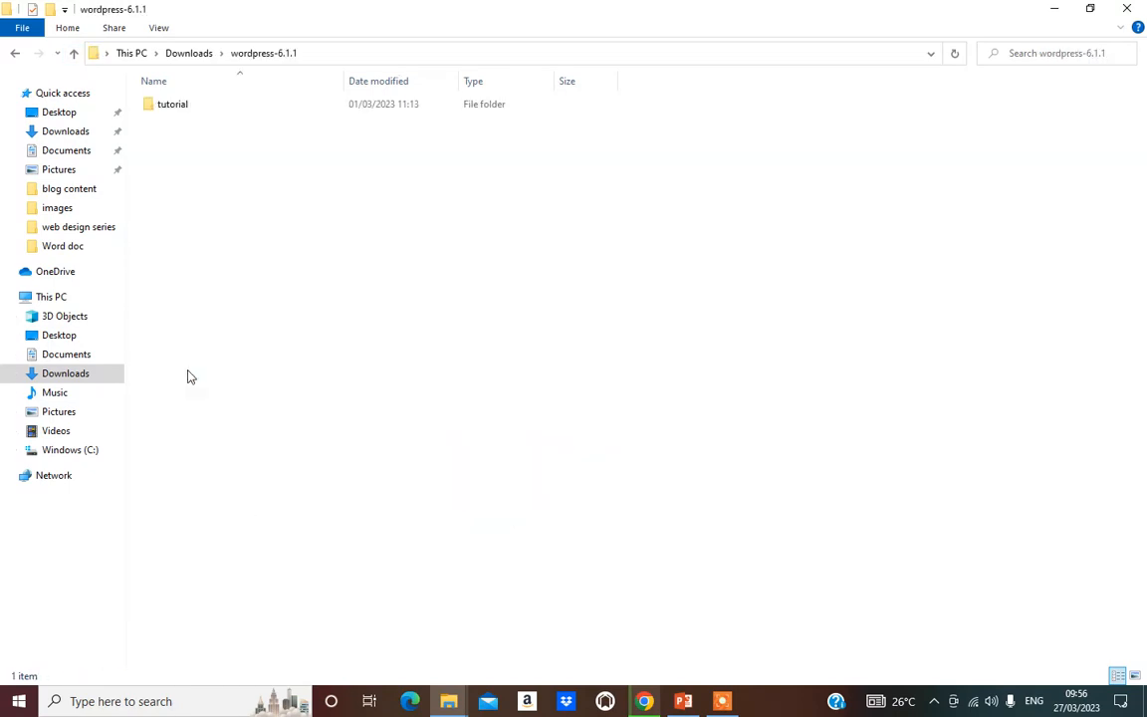
click(169, 106)
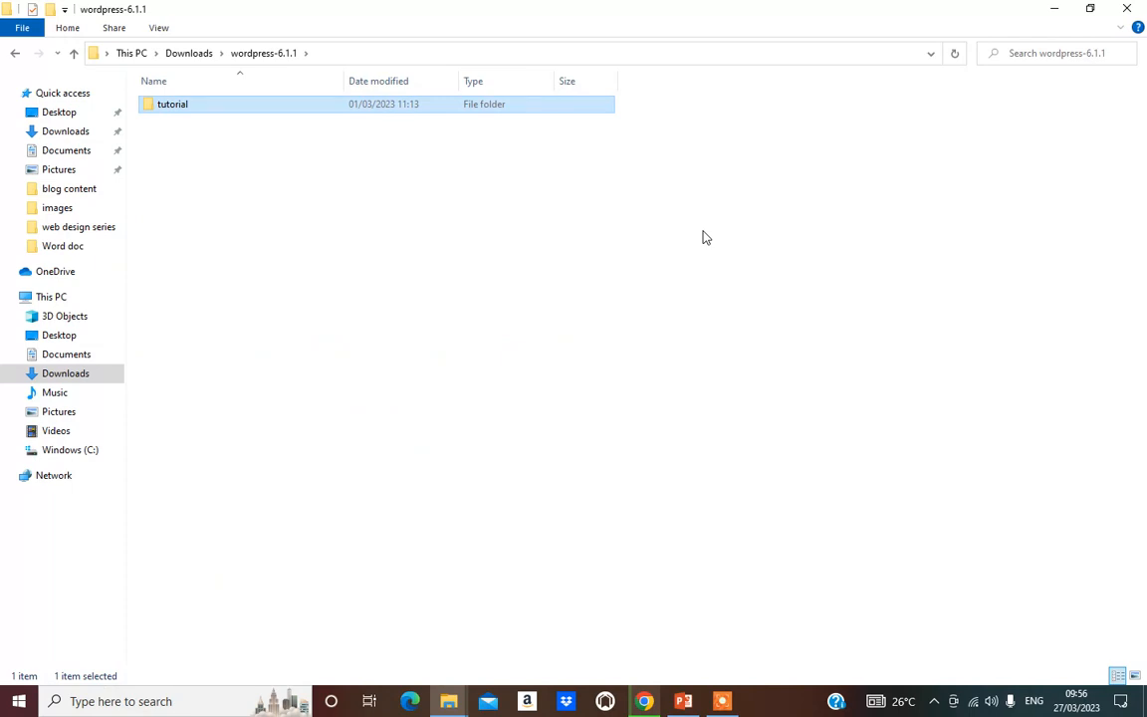
key(F2)
text(abx)
key(Return)
Step: Paste the copied abx folder into the htdocs folder of xampp on drive C, and look inside the pasted folder
click(50, 297)
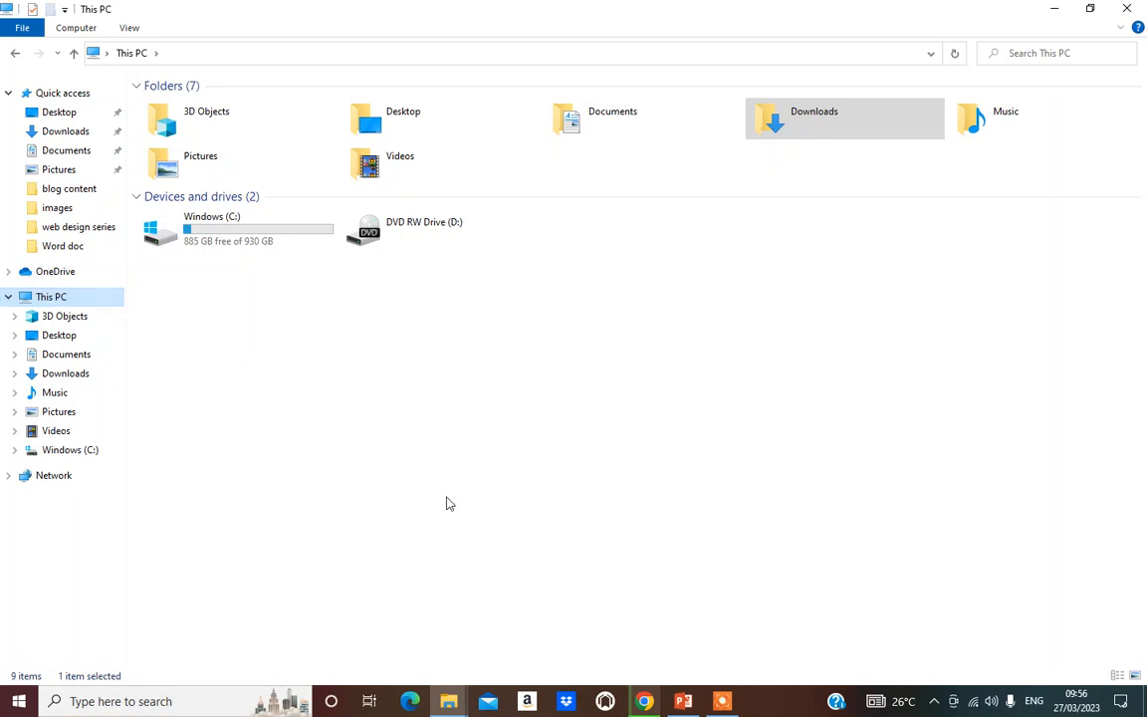
double_click(195, 240)
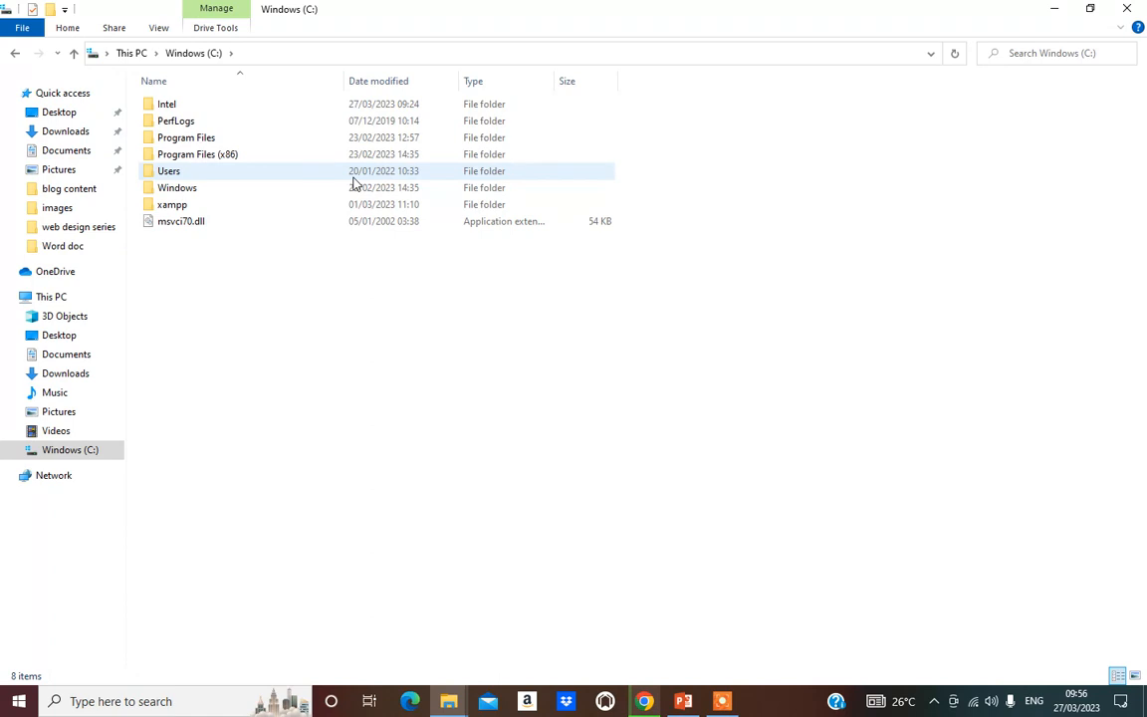
double_click(189, 207)
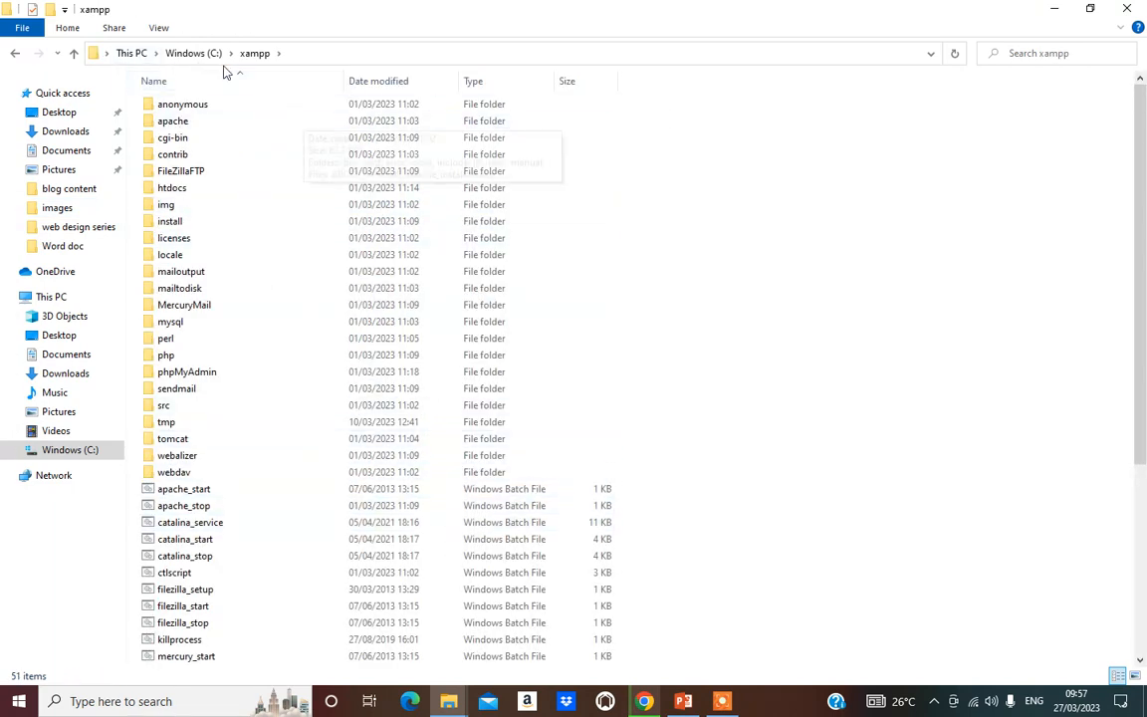
double_click(189, 190)
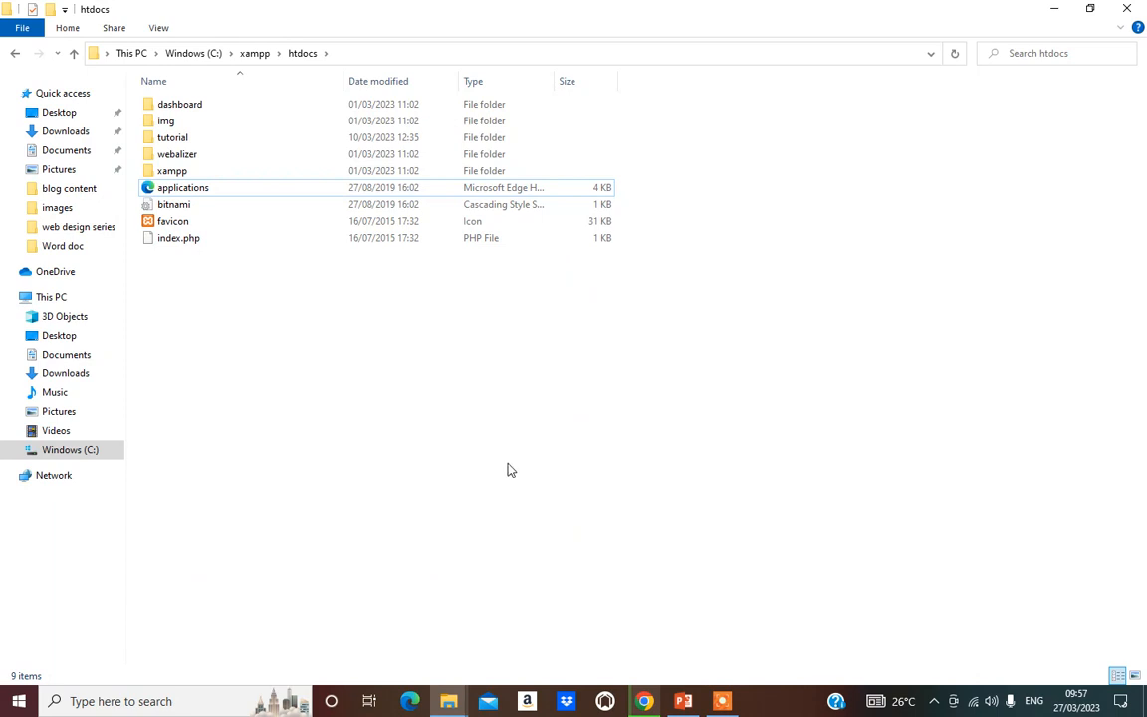
key(ctrl+v)
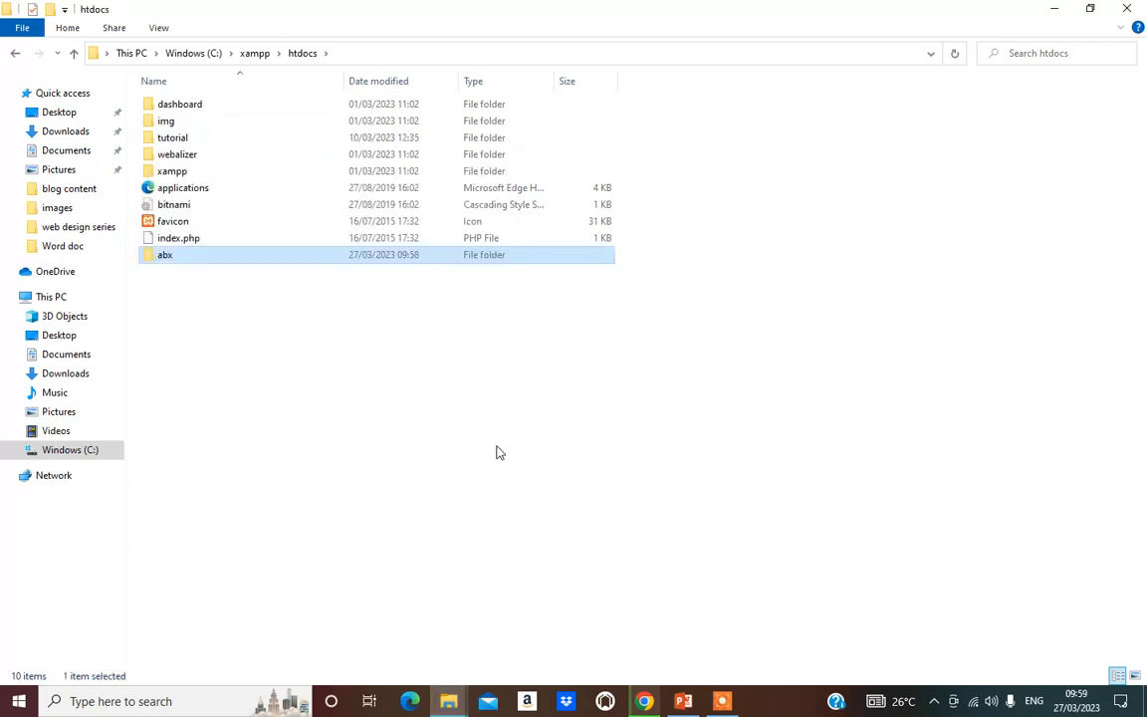
double_click(194, 260)
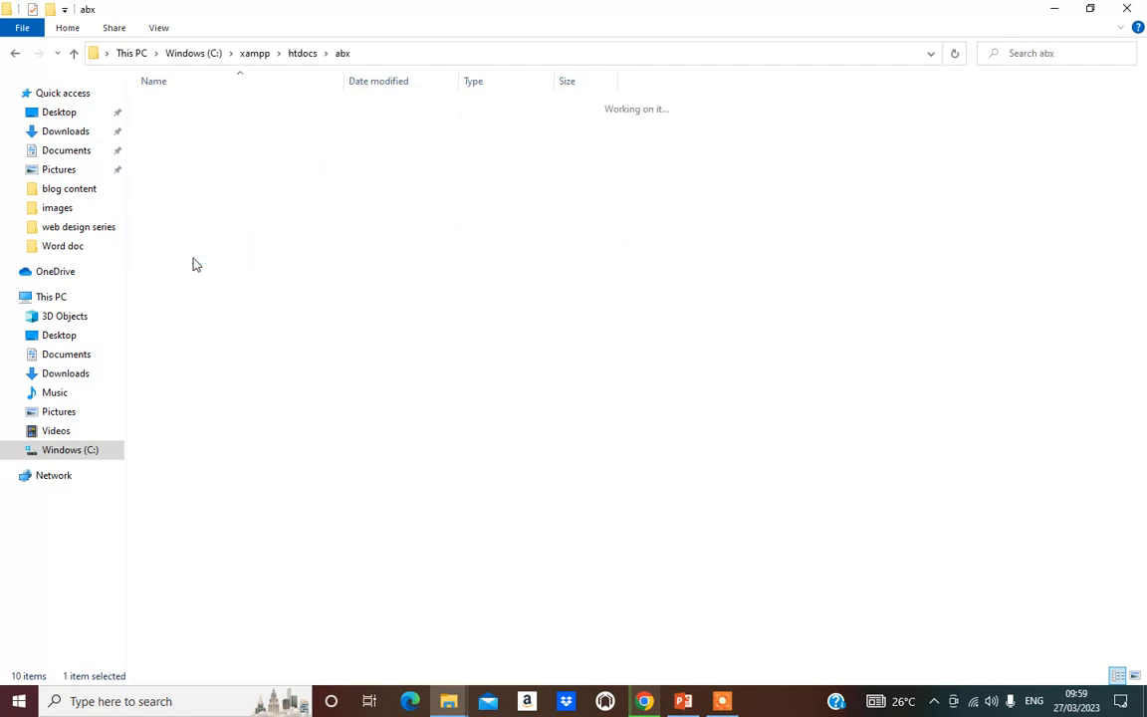
click(74, 54)
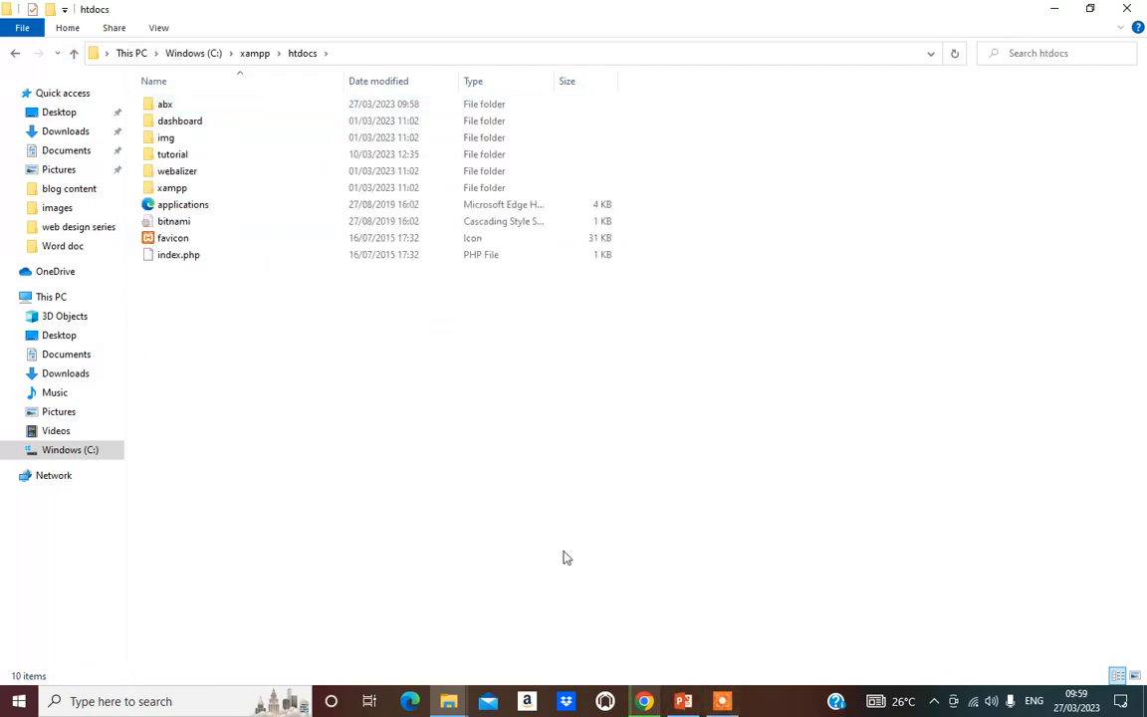
Step: Show the desktop, search Windows for "xamp" and launch the XAMPP Control Panel
click(81, 701)
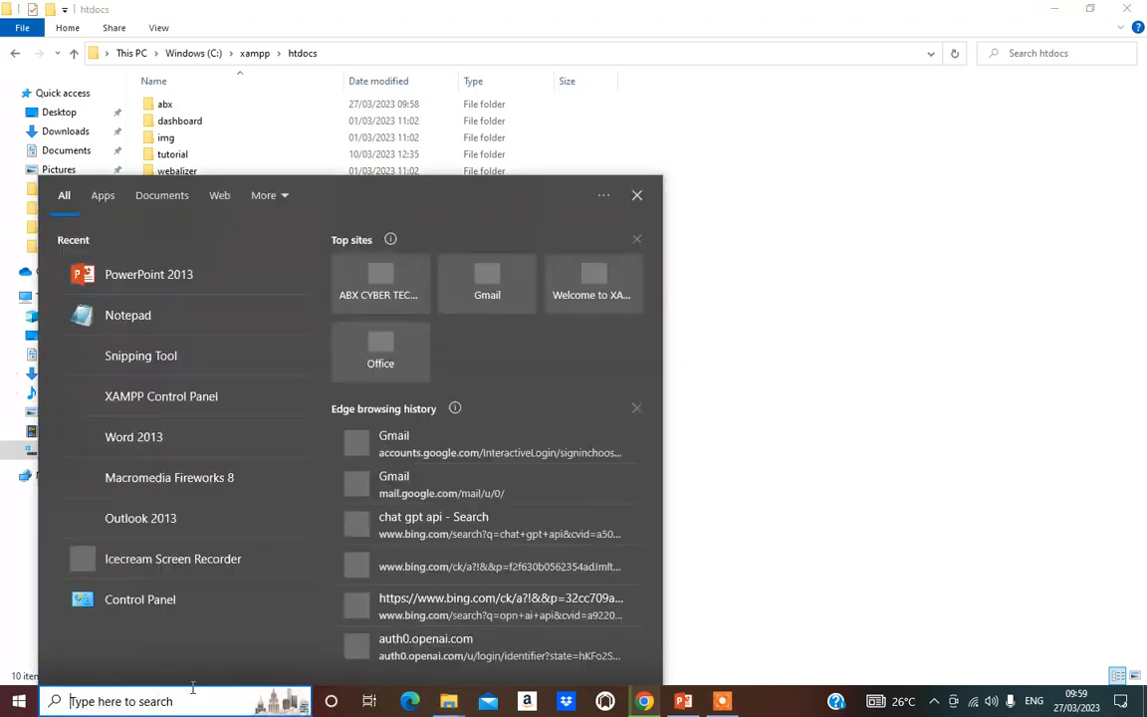
click(899, 491)
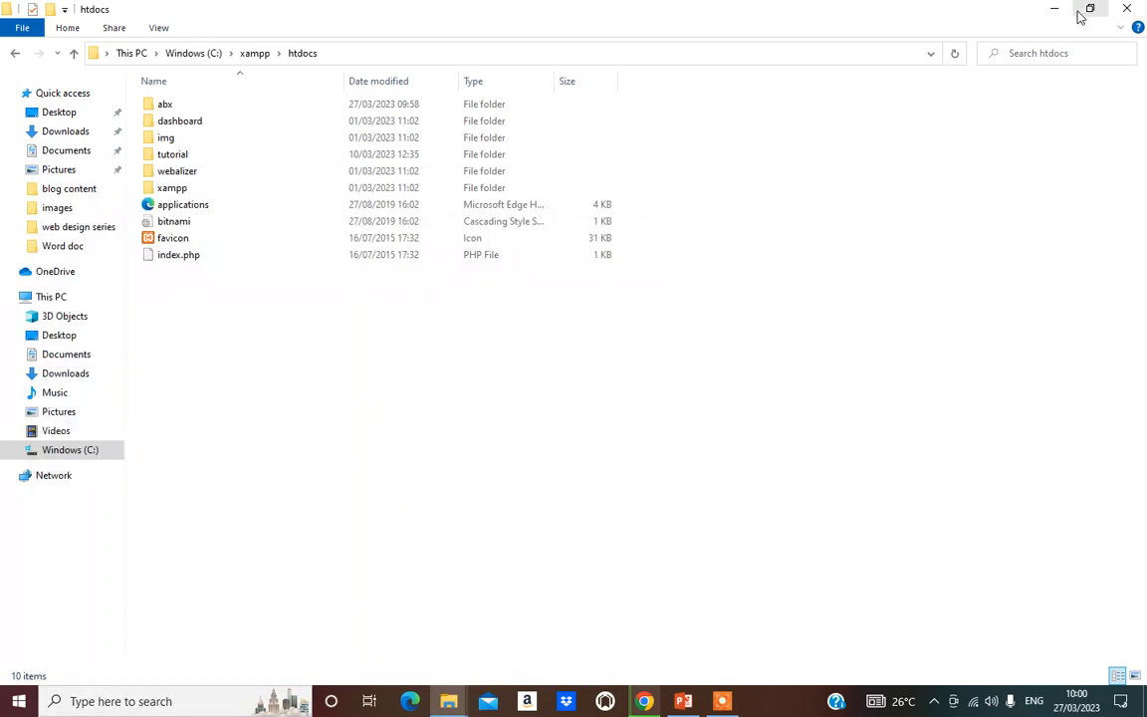
key(super+d)
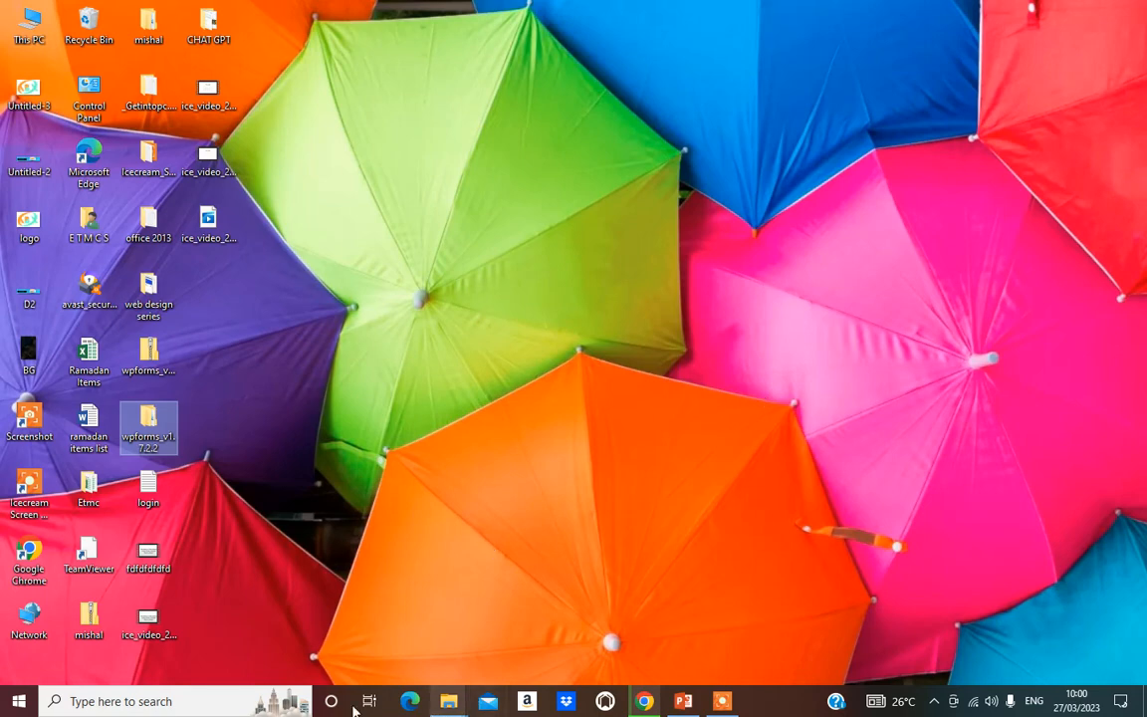
click(72, 703)
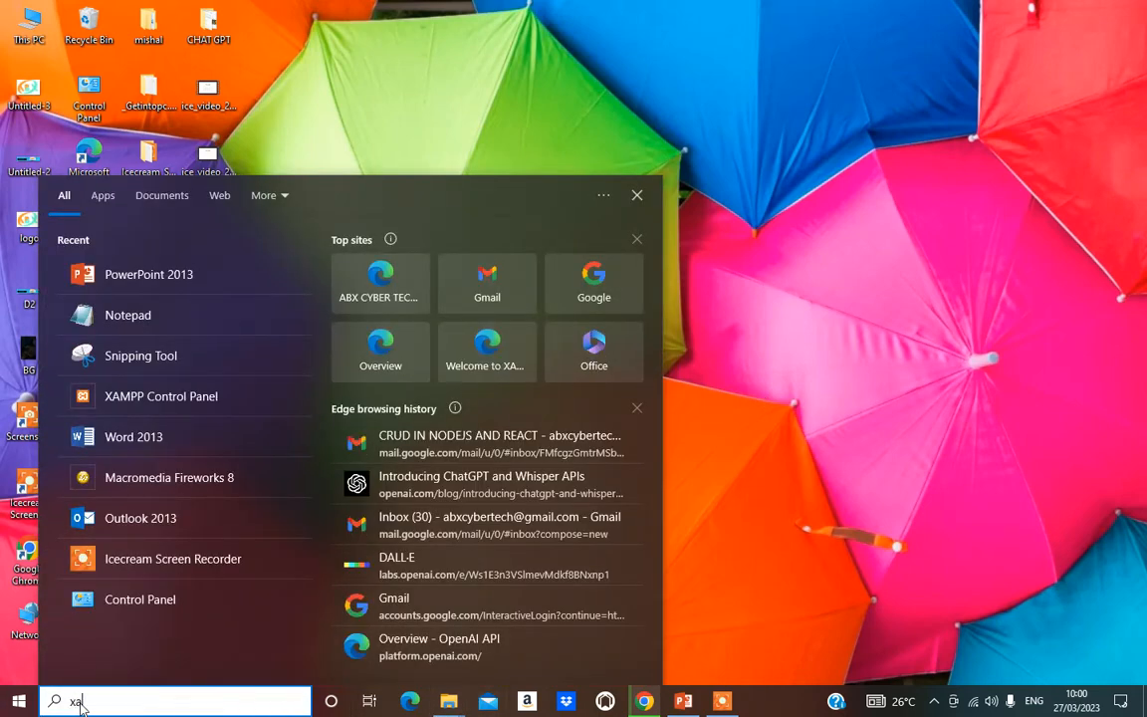
text(xamp)
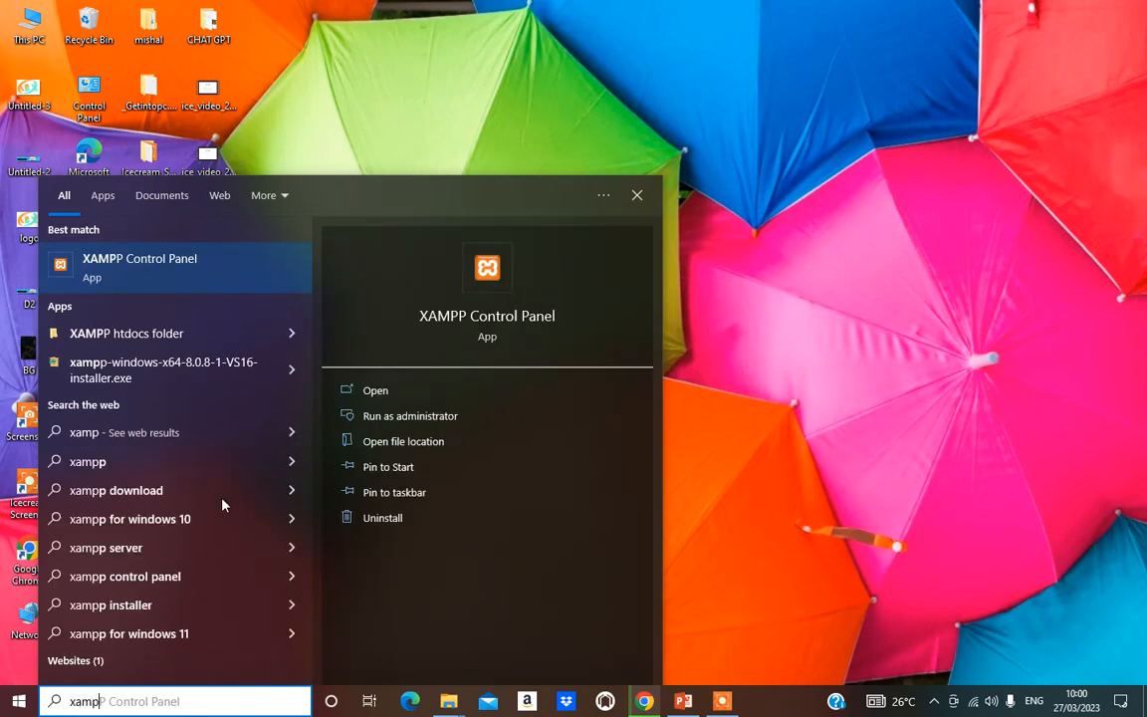
click(510, 319)
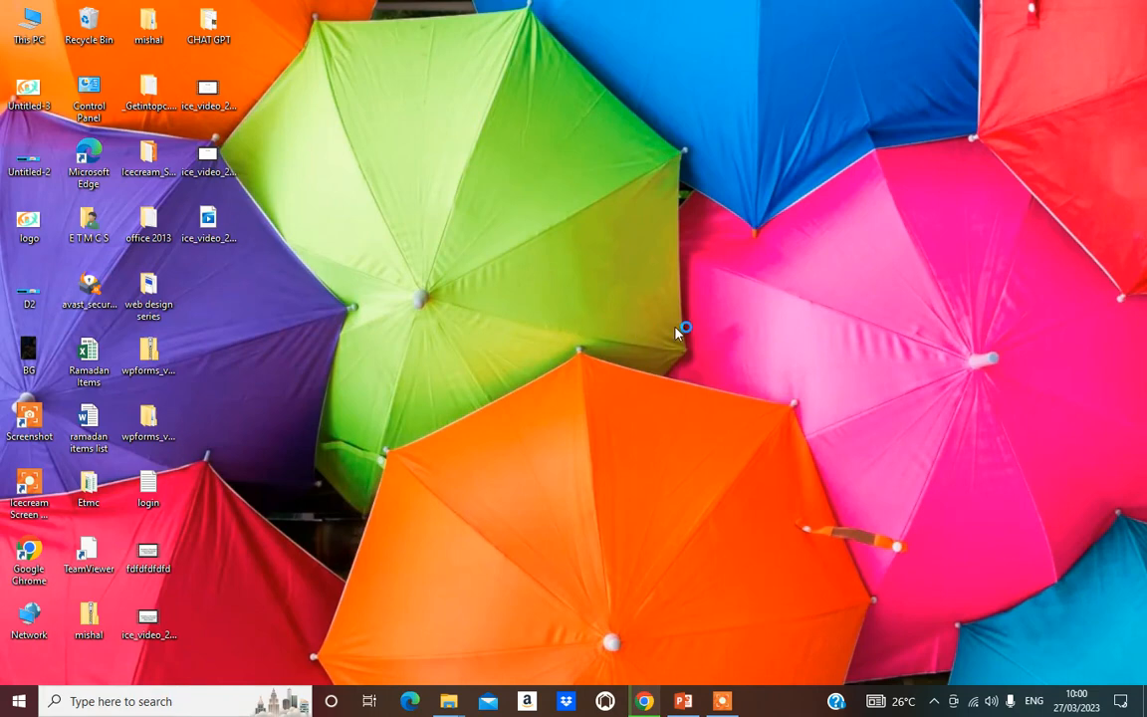
Step: Place the XAMPP Control Panel window in the desktop's corner and start the Apache and MySQL modules
mouse_move(307, 14)
mouse_down()
mouse_move(309, 26)
mouse_move(300, 20)
mouse_up()
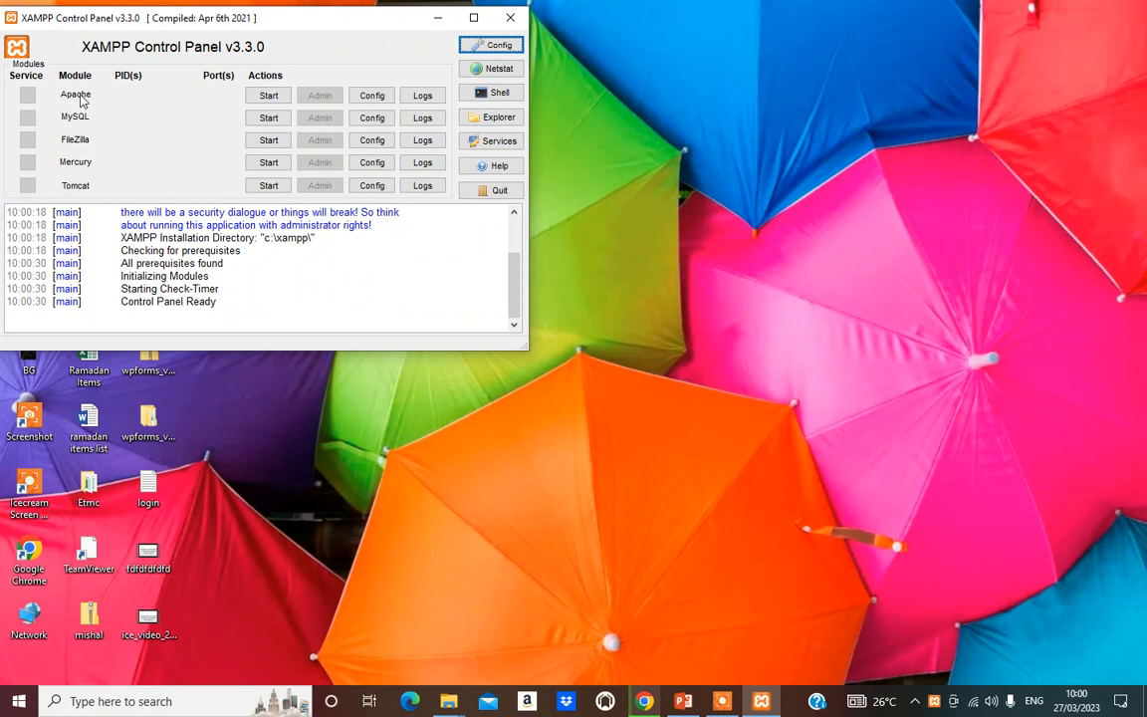
click(267, 97)
click(275, 121)
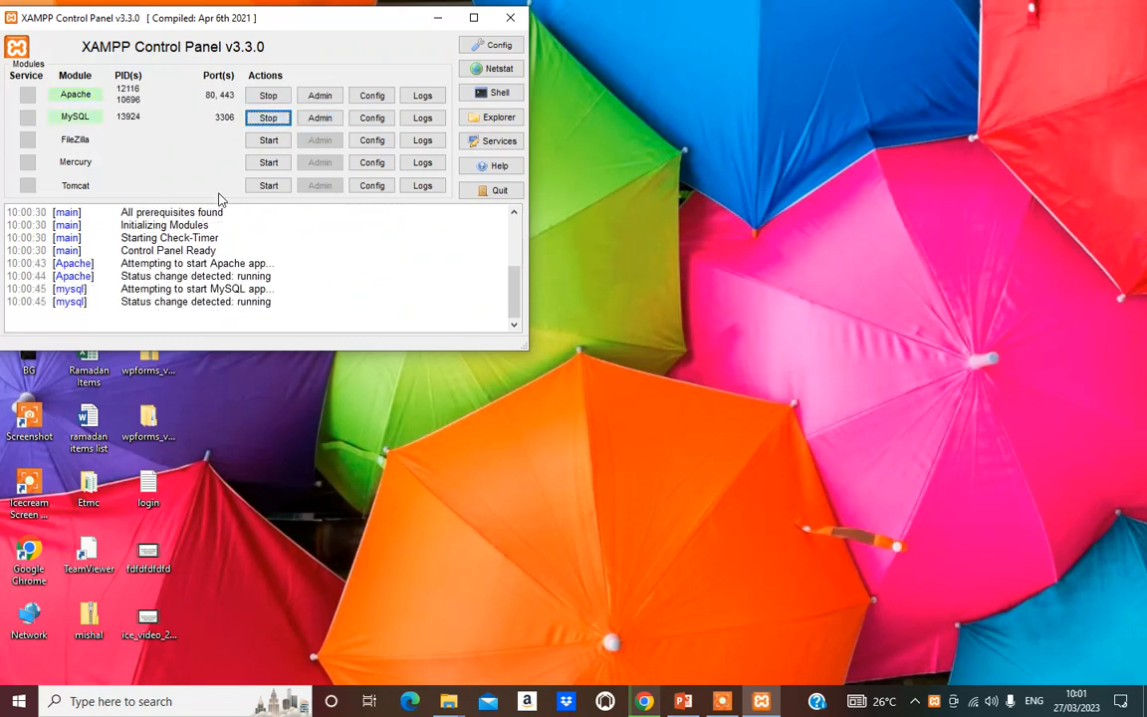
Step: Open the Apache admin page and examine the XAMPP welcome dashboard at localhost/dashboard
click(322, 99)
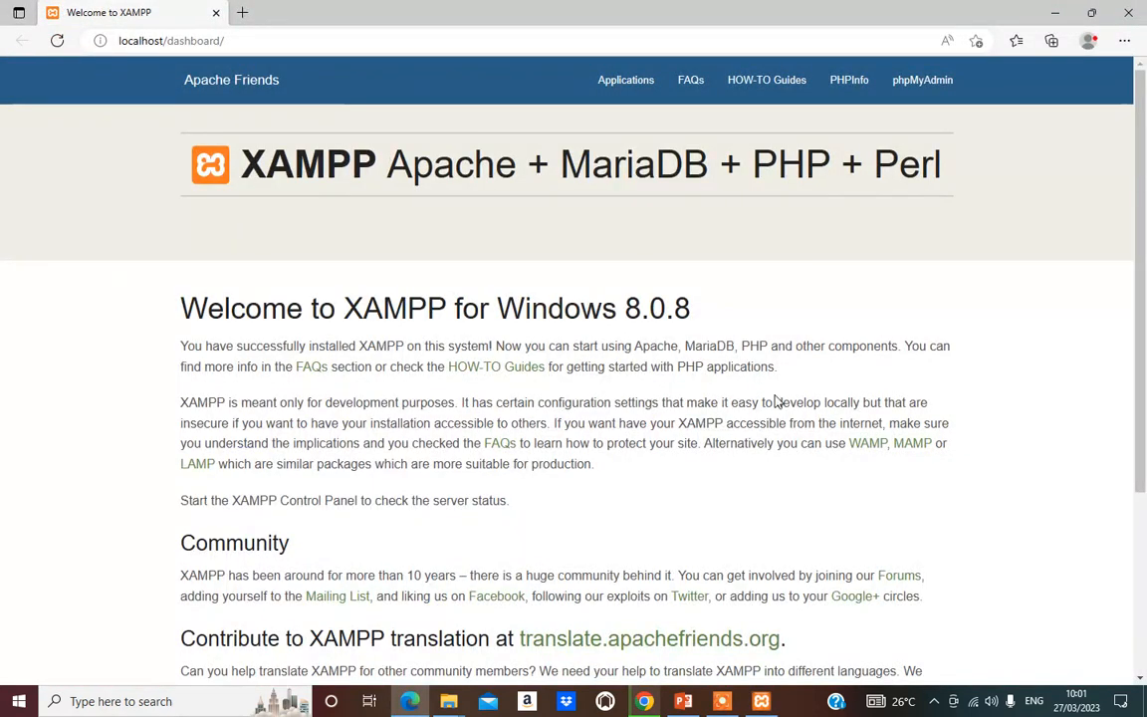
scroll(544, 448, down, 3)
scroll(534, 473, up, 3)
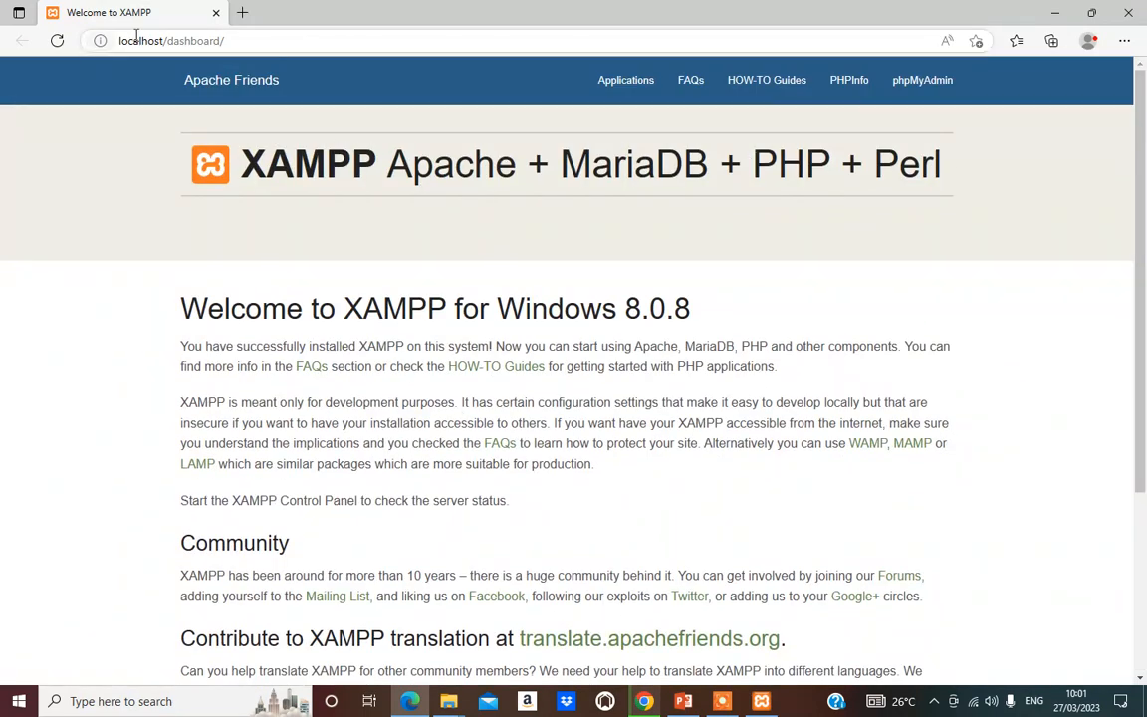
double_click(214, 40)
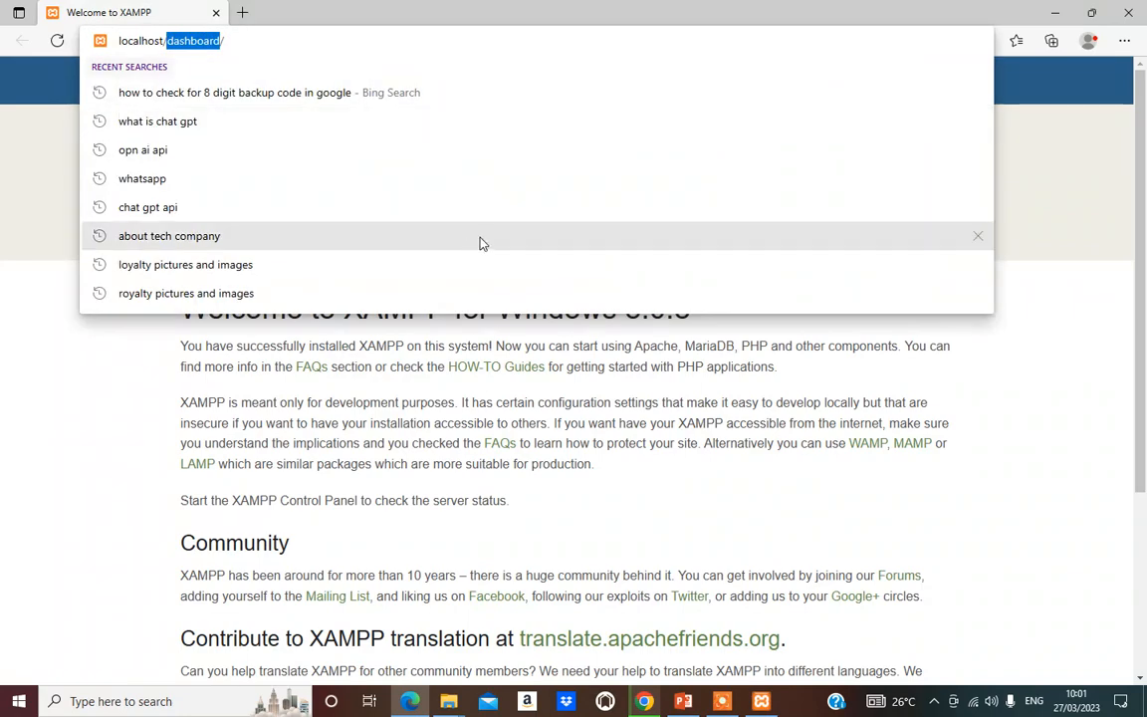
click(931, 287)
scroll(780, 238, down, 3)
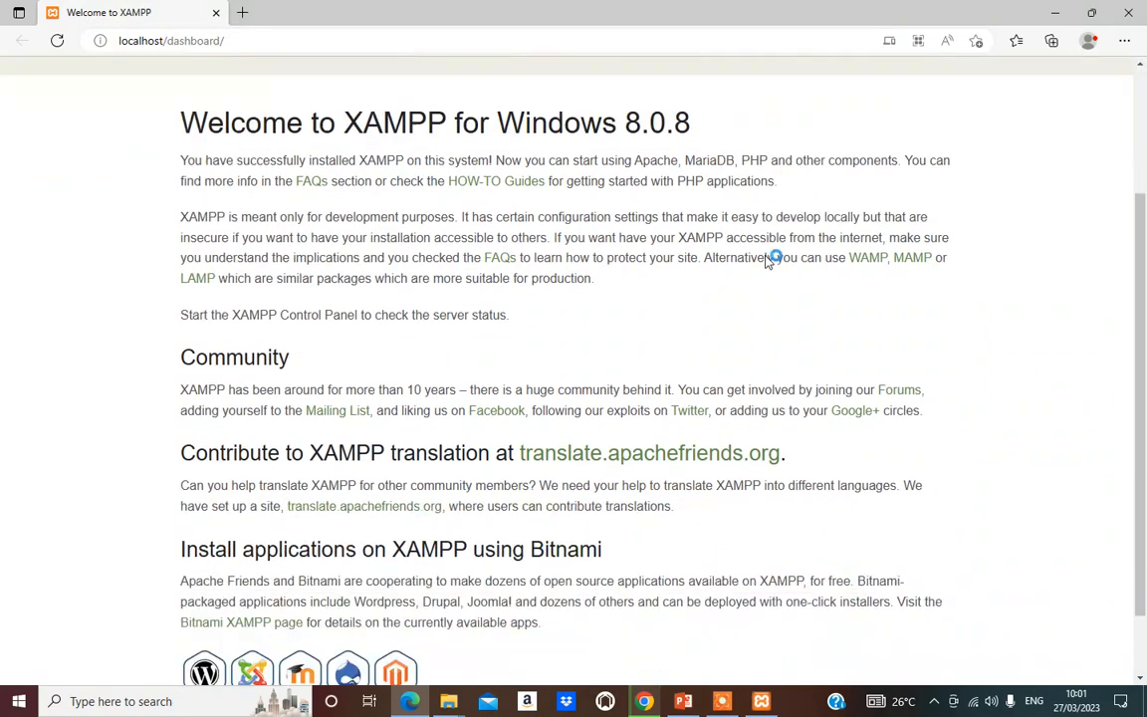
scroll(648, 327, up, 2)
scroll(453, 294, down, 2)
scroll(391, 253, up, 3)
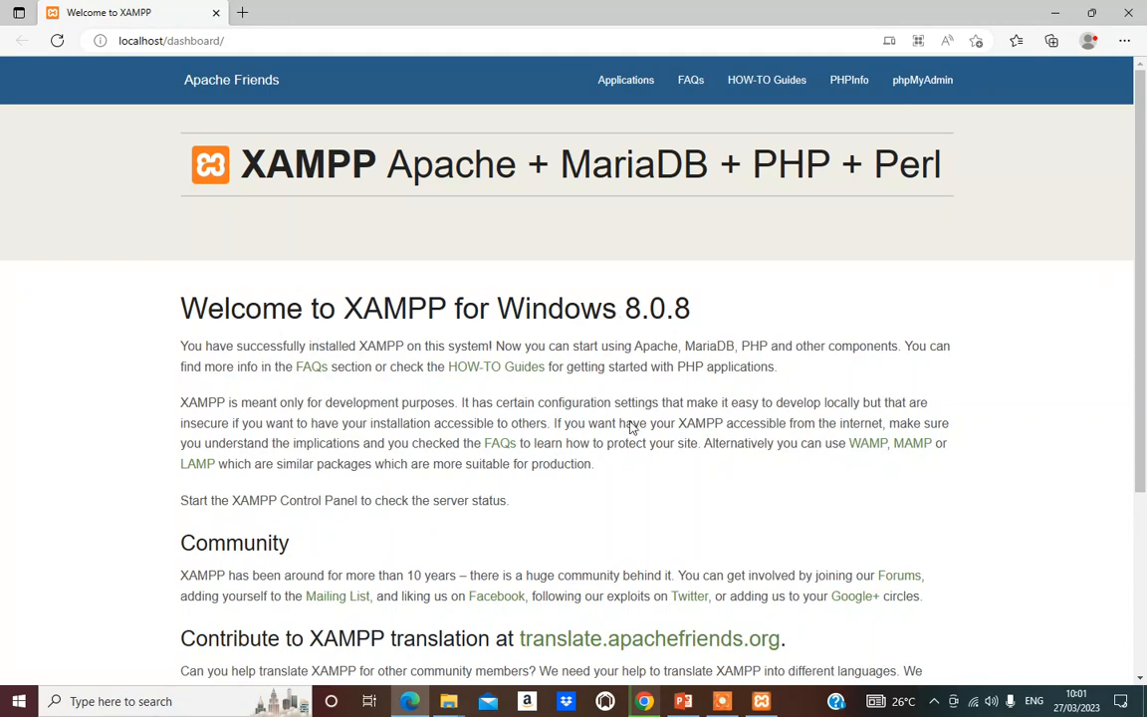
scroll(366, 462, down, 2)
scroll(287, 445, down, 1)
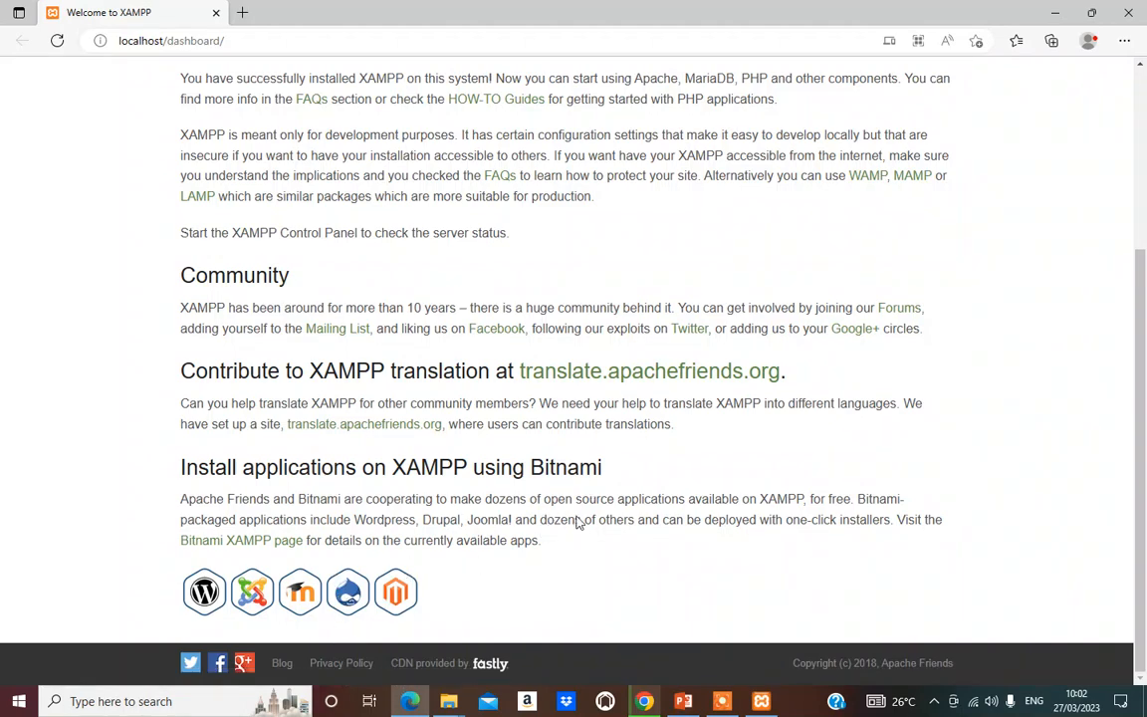
scroll(591, 482, up, 1)
scroll(592, 482, up, 3)
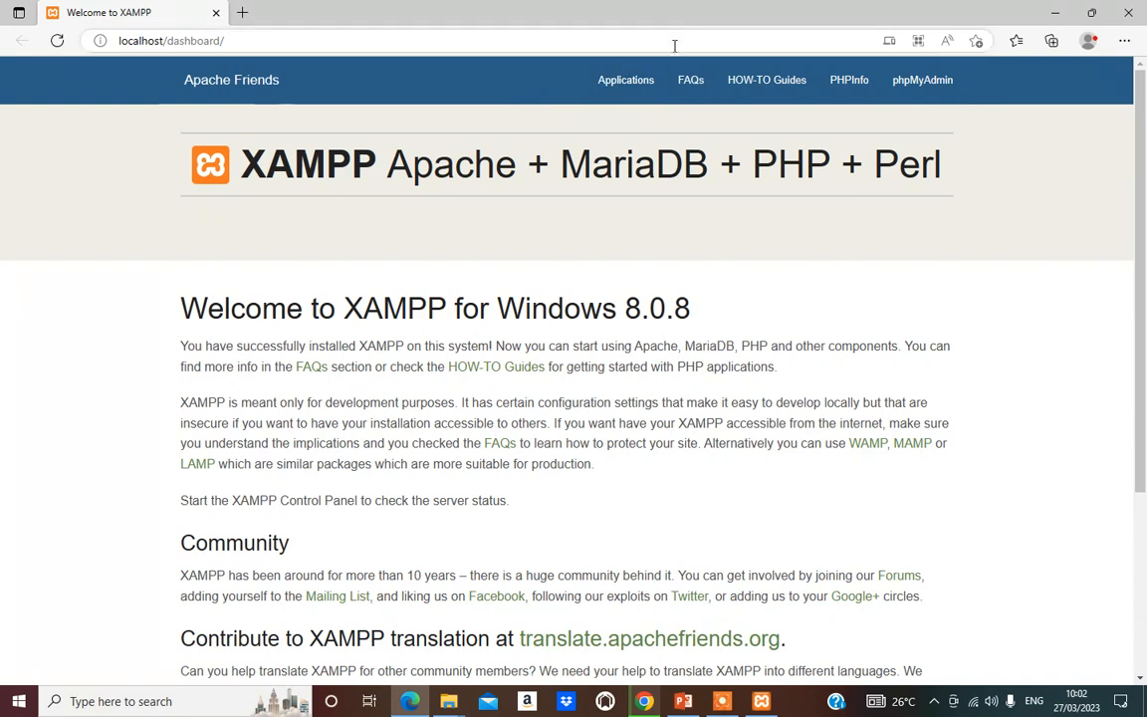
Step: Open phpMyAdmin and create a new database named Abx_tech_db with the utf8_unicode_ci collation
click(929, 87)
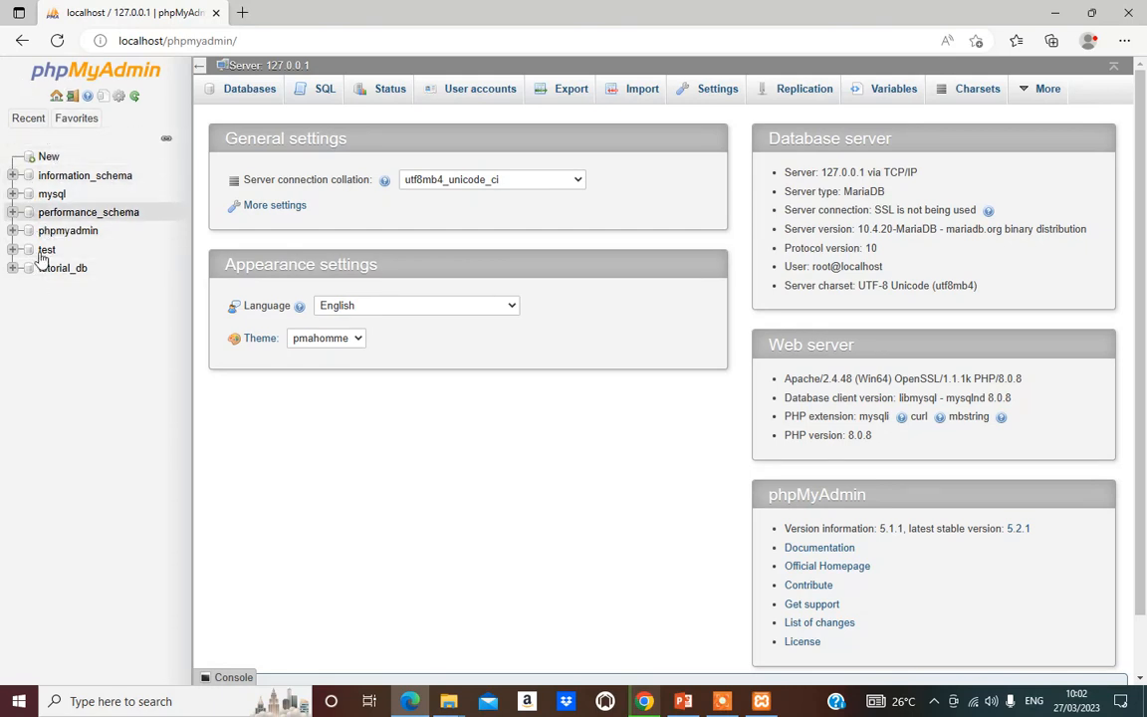
click(48, 159)
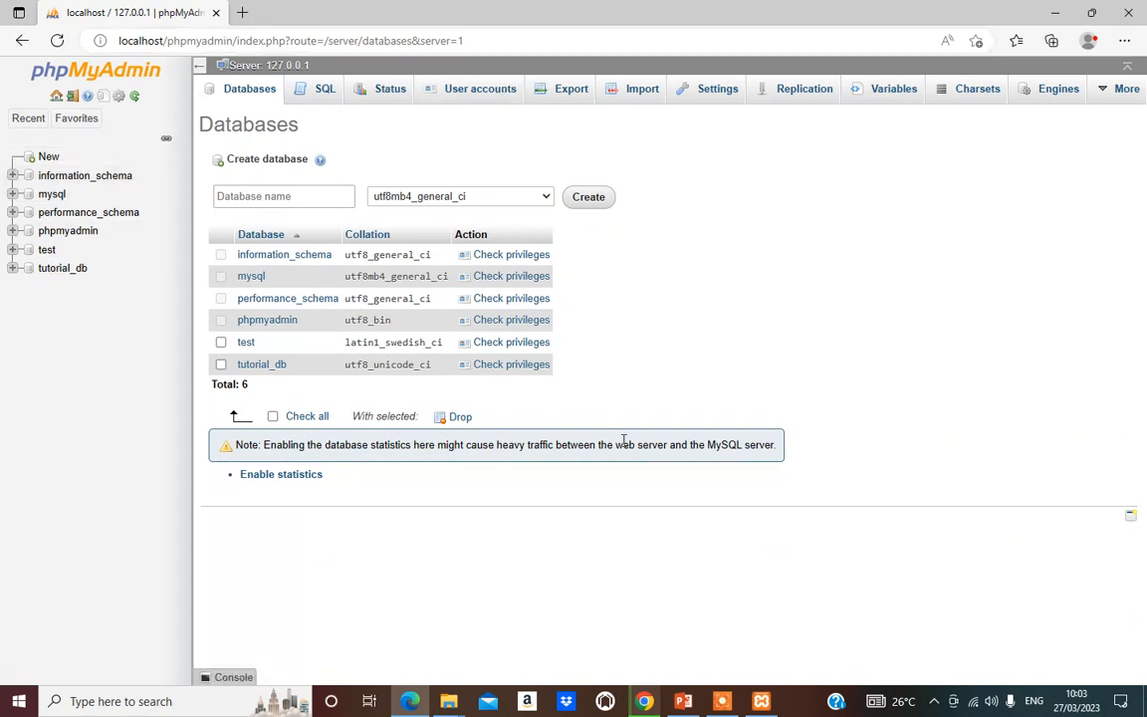
click(270, 191)
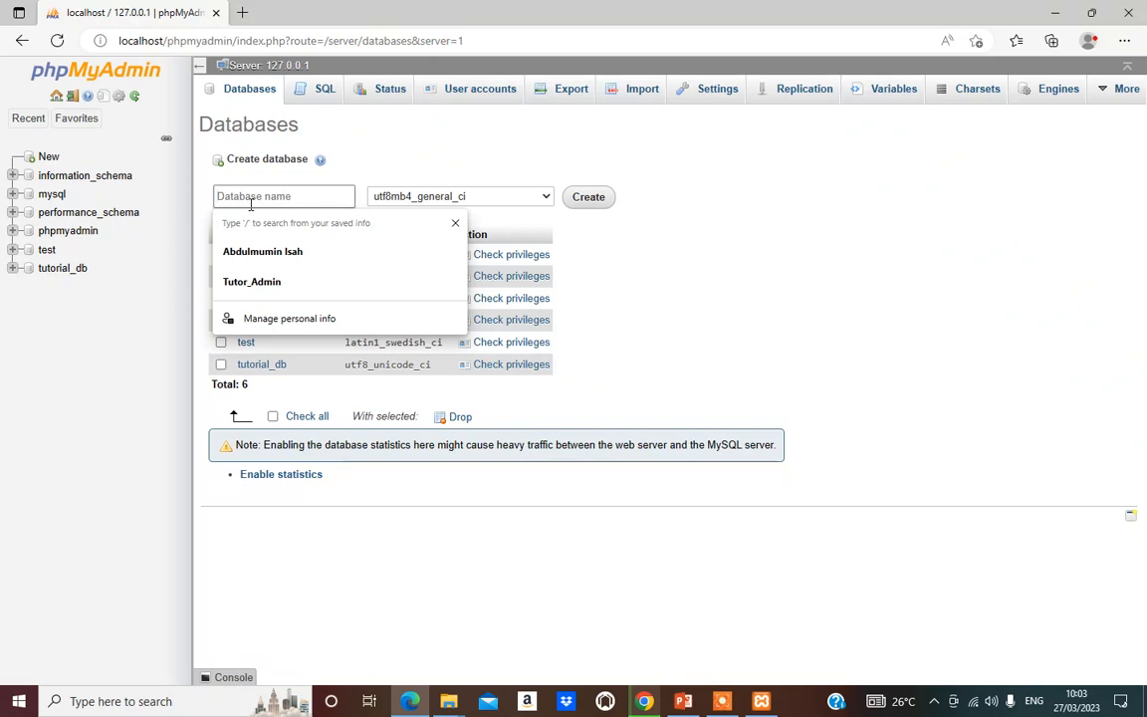
text(Abx)
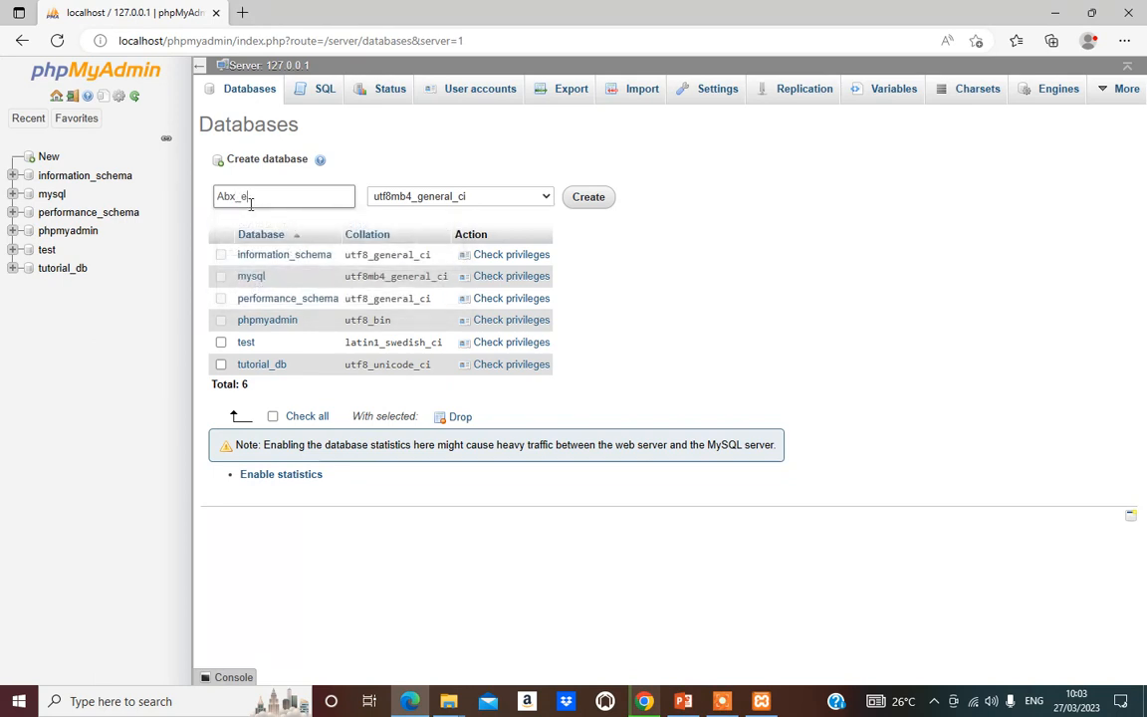
text(_tech)
click(546, 197)
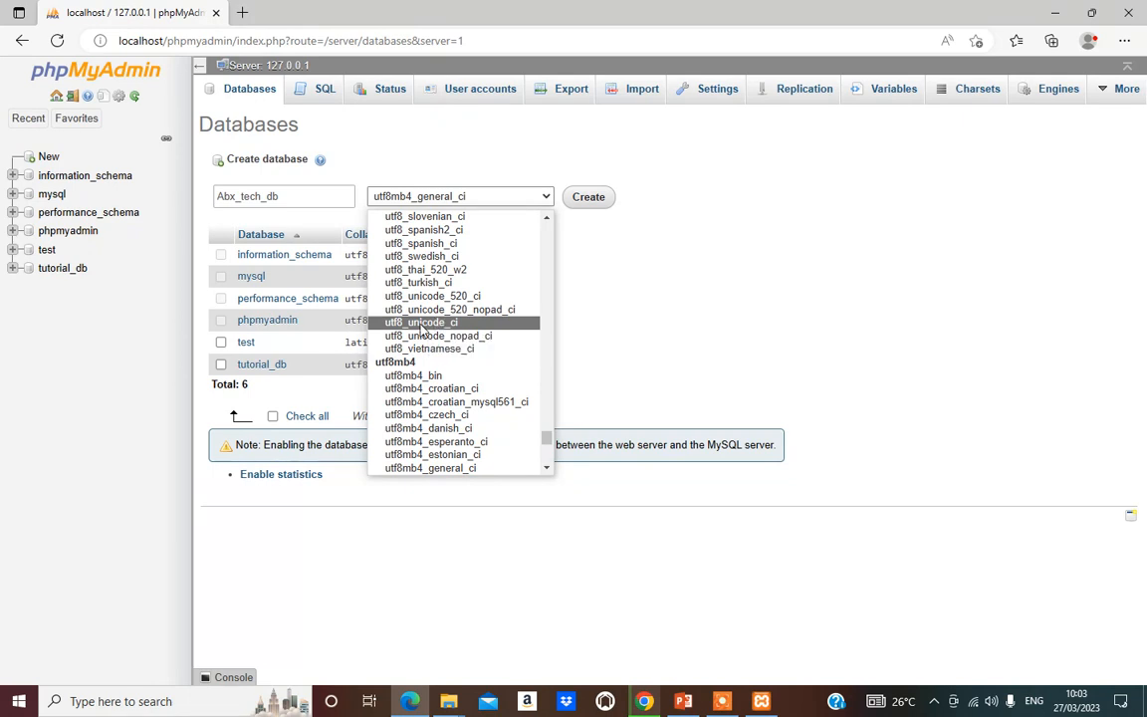
click(428, 323)
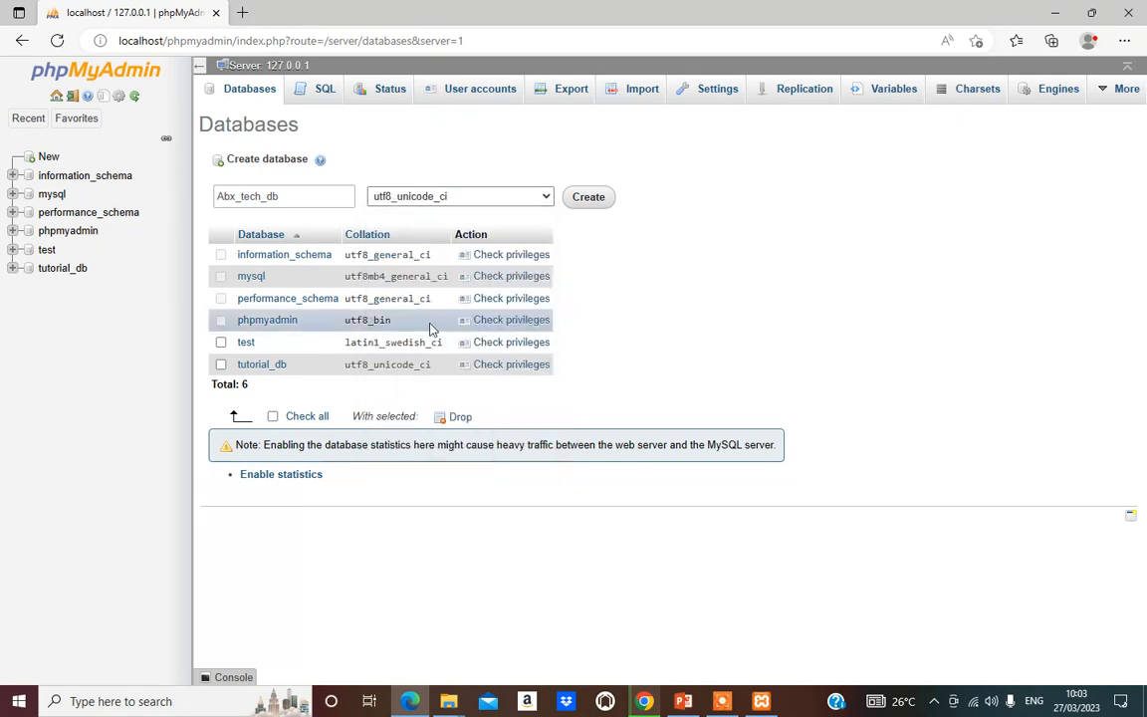
click(542, 197)
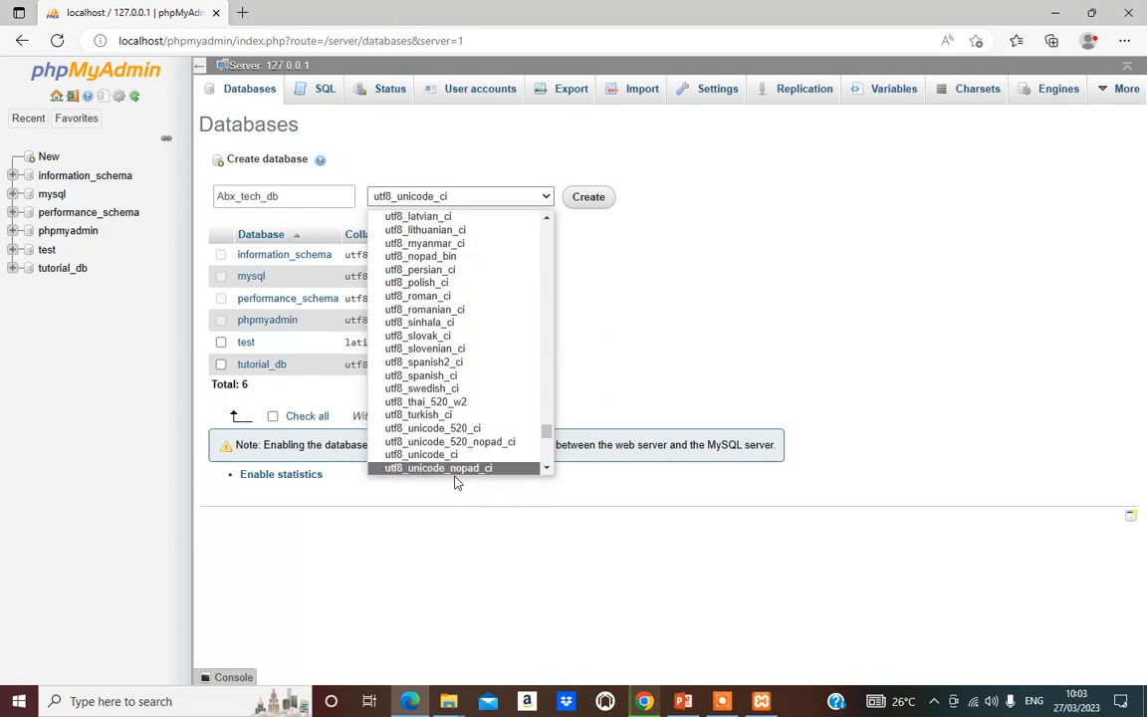
click(822, 249)
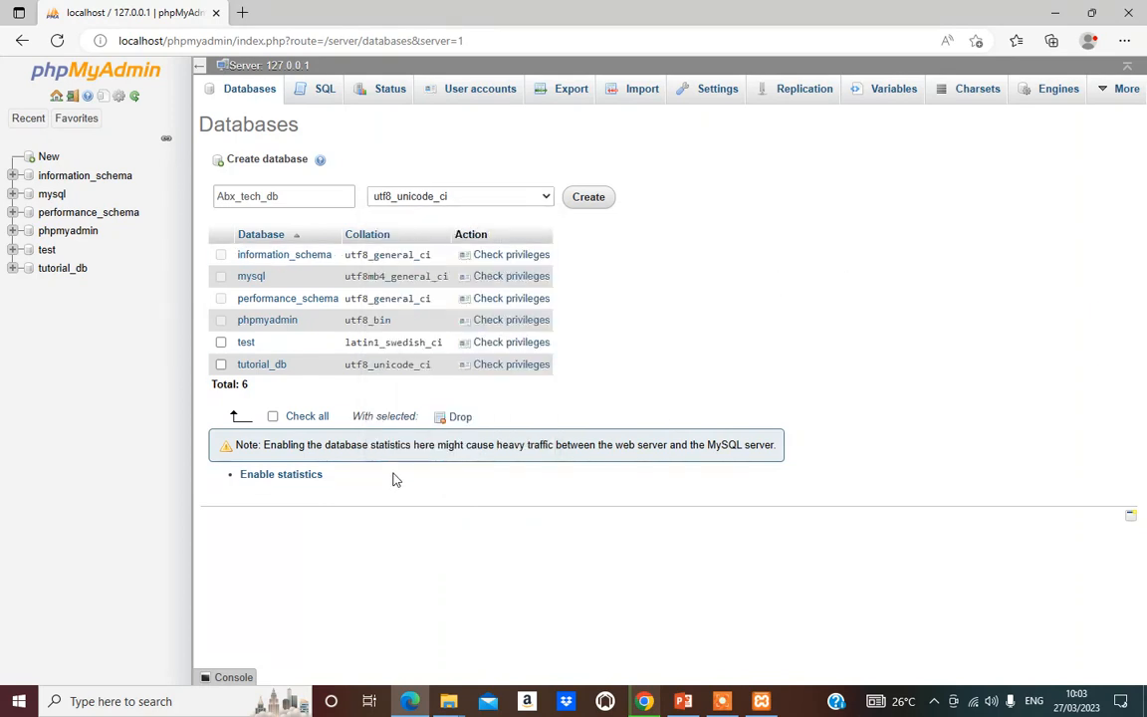
click(587, 200)
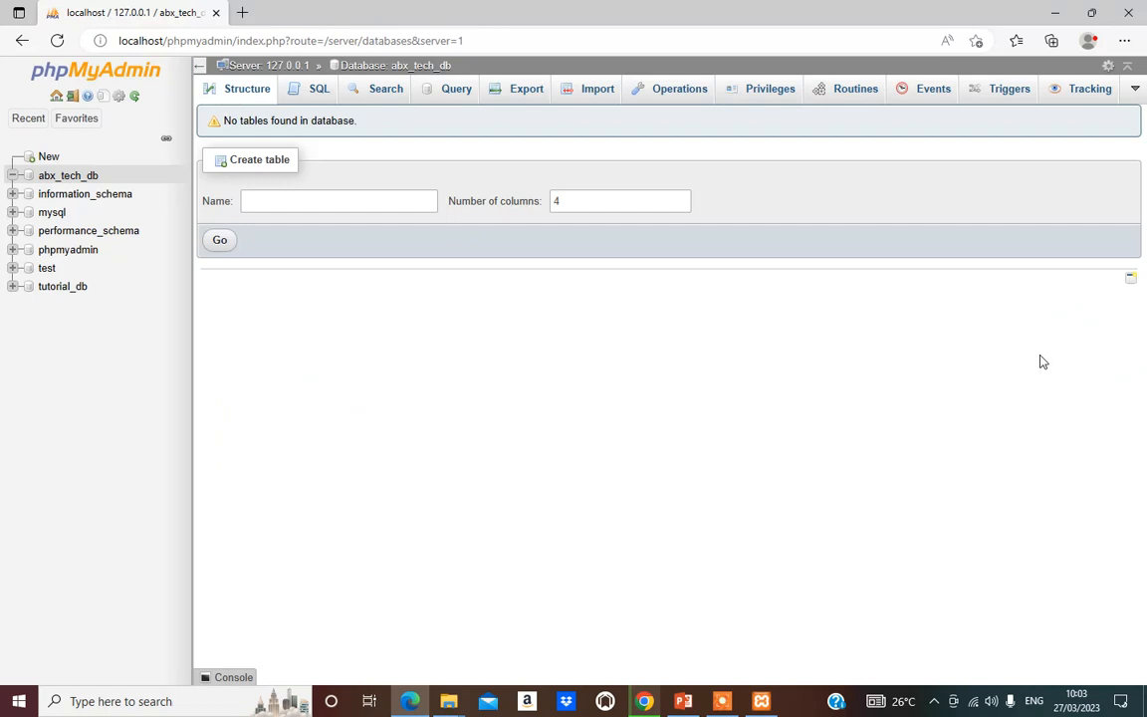
Step: Search Windows for "note", launch Notepad and write the label "Db name:" on the third line
click(121, 701)
text(note)
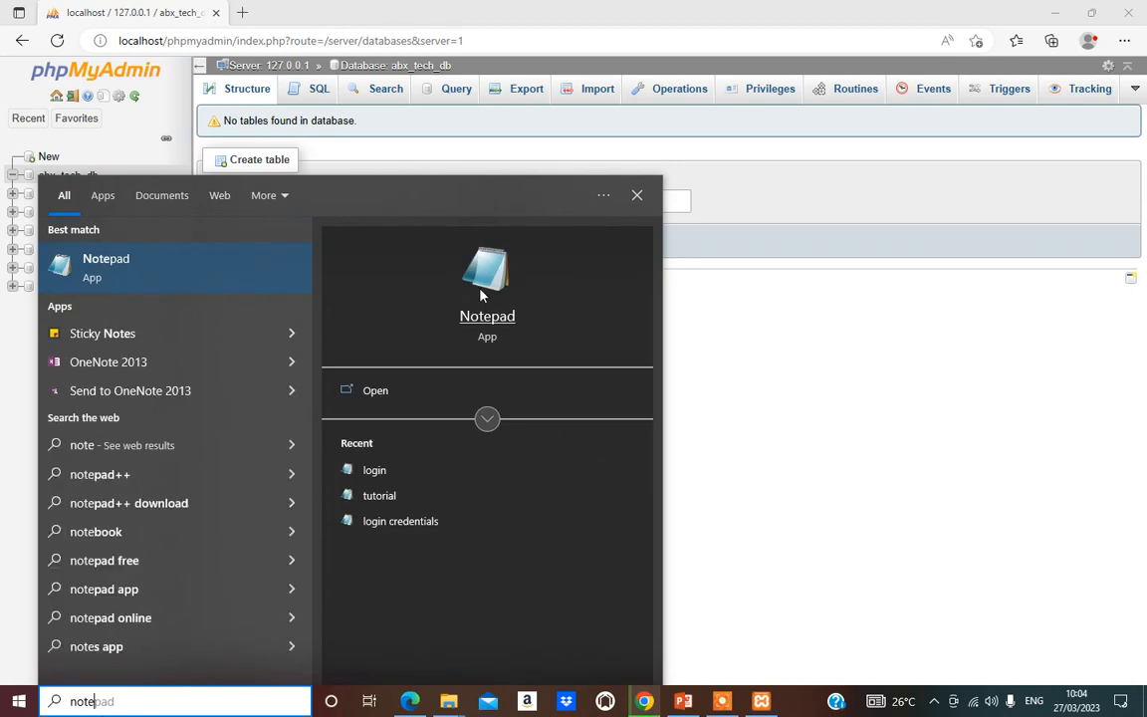
click(483, 289)
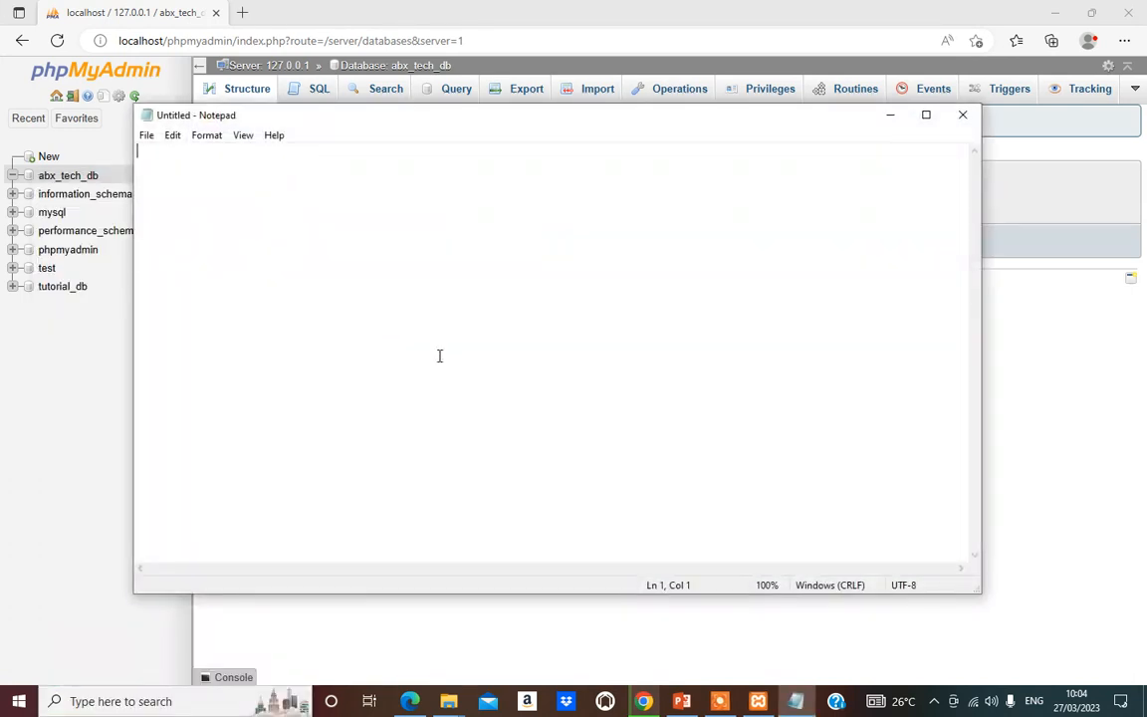
key(Return)
key(Return)
text(Dab)
text(name:)
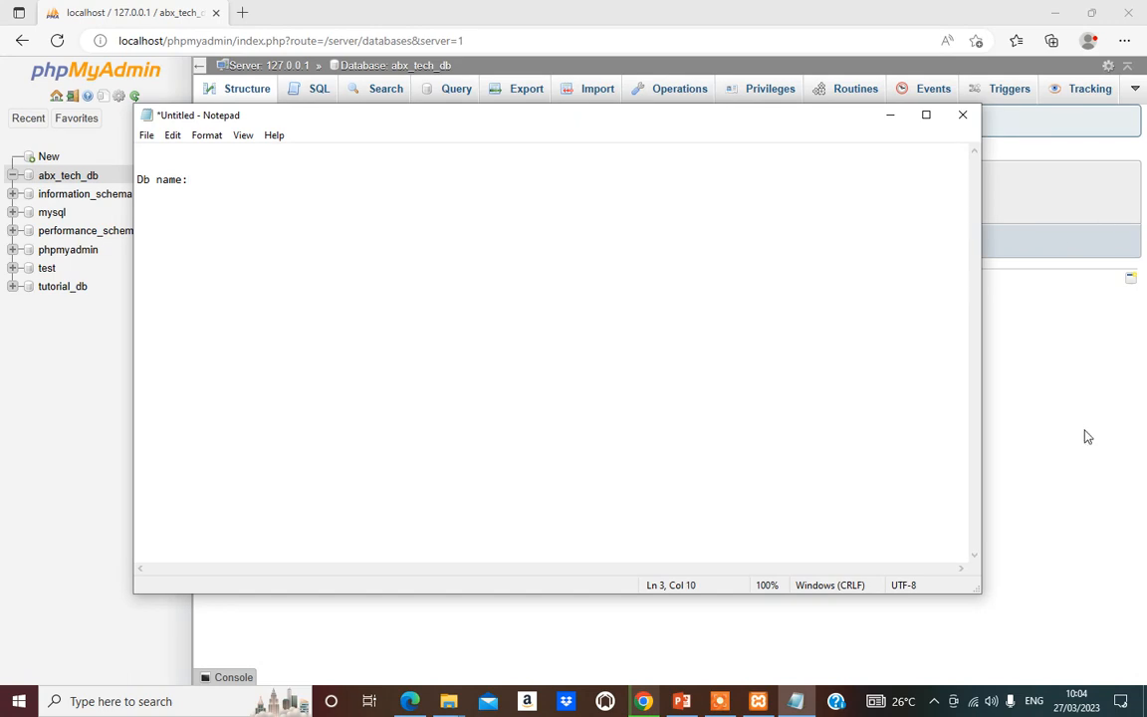
Step: Copy the database name abx_tech_db from phpMyAdmin into the Notepad note after "Db name:", and minimise the note
click(1087, 437)
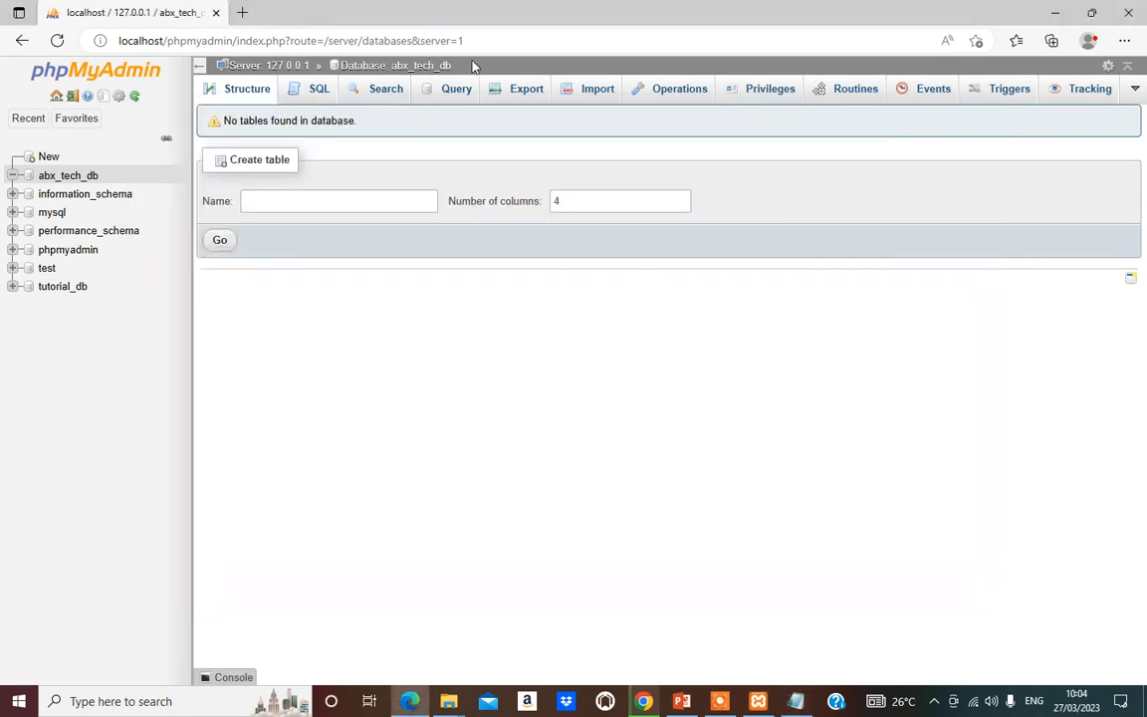
drag(476, 66, 392, 66)
key(ctrl+c)
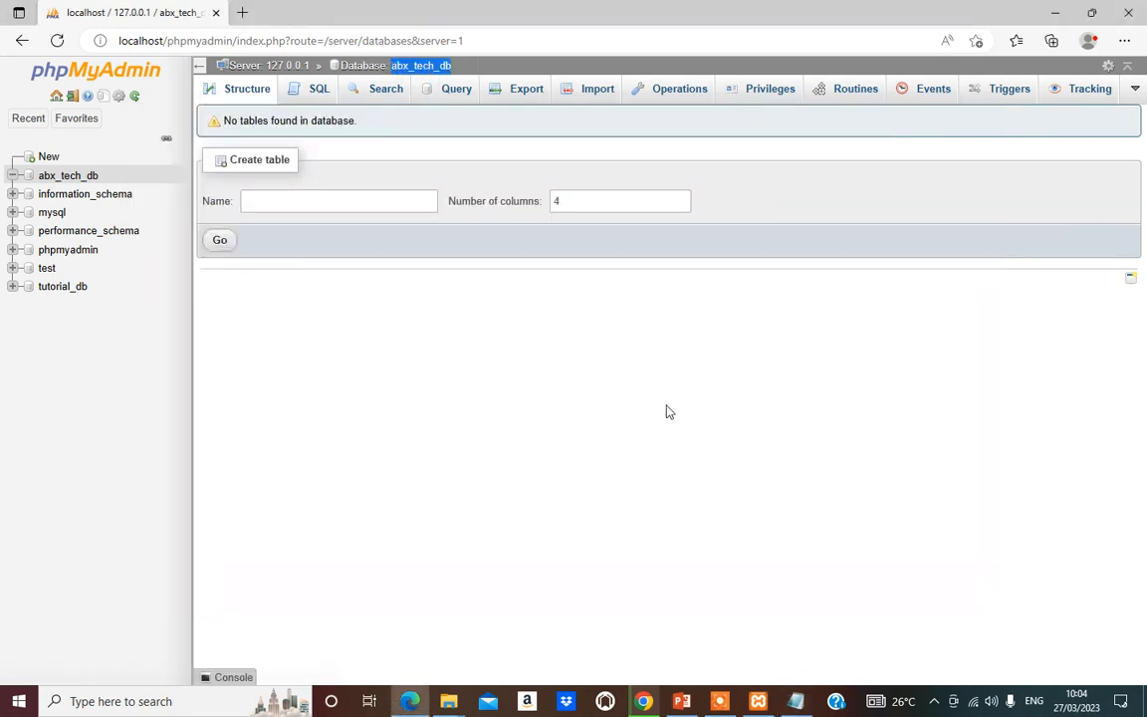
click(795, 703)
key(ctrl+v)
key(Return)
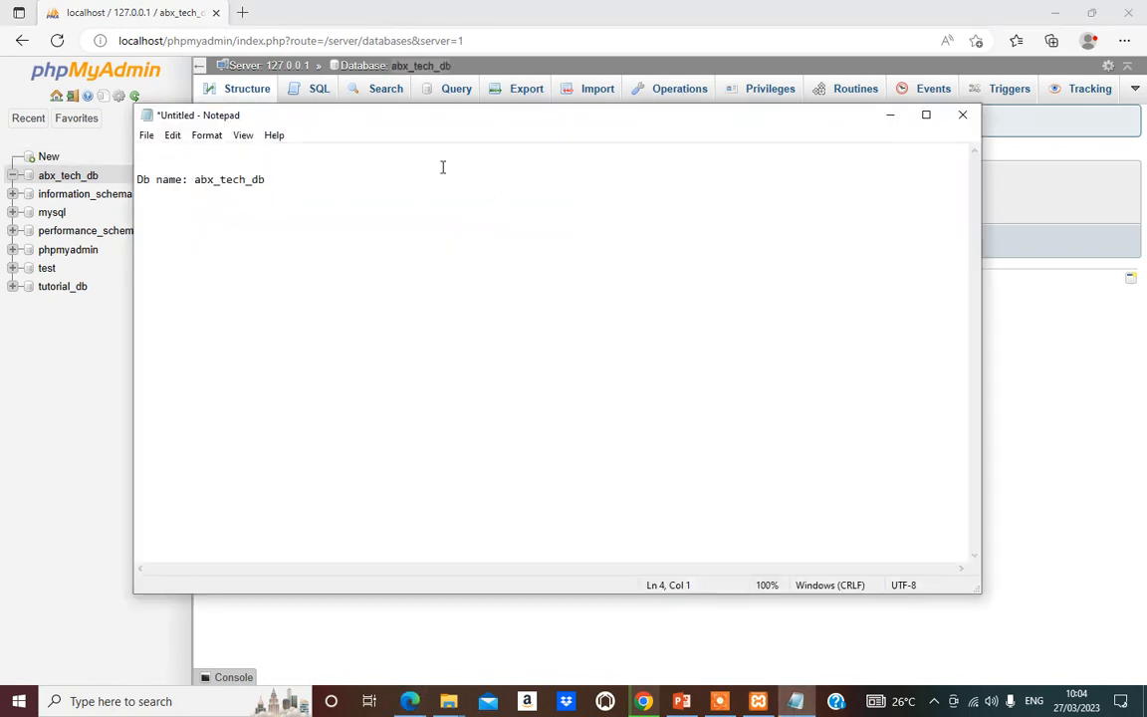
click(889, 116)
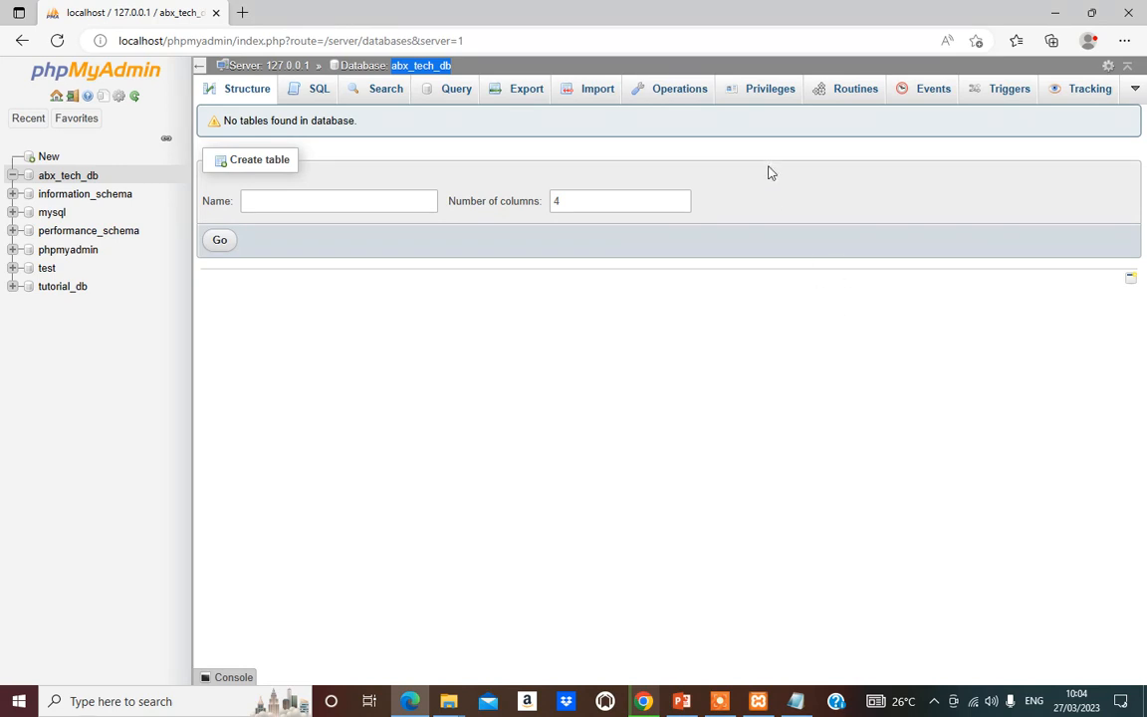
Step: Start adding a user account from the privileges of abx_tech_db, with the user name Abx_Admin
click(768, 91)
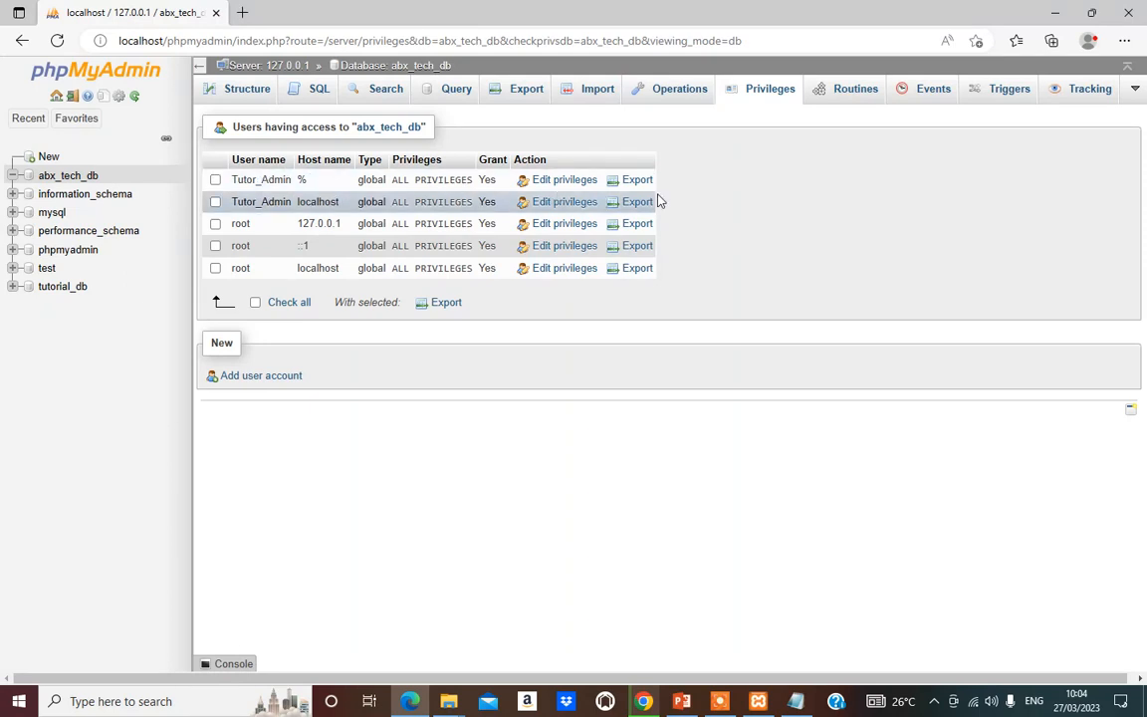
click(248, 378)
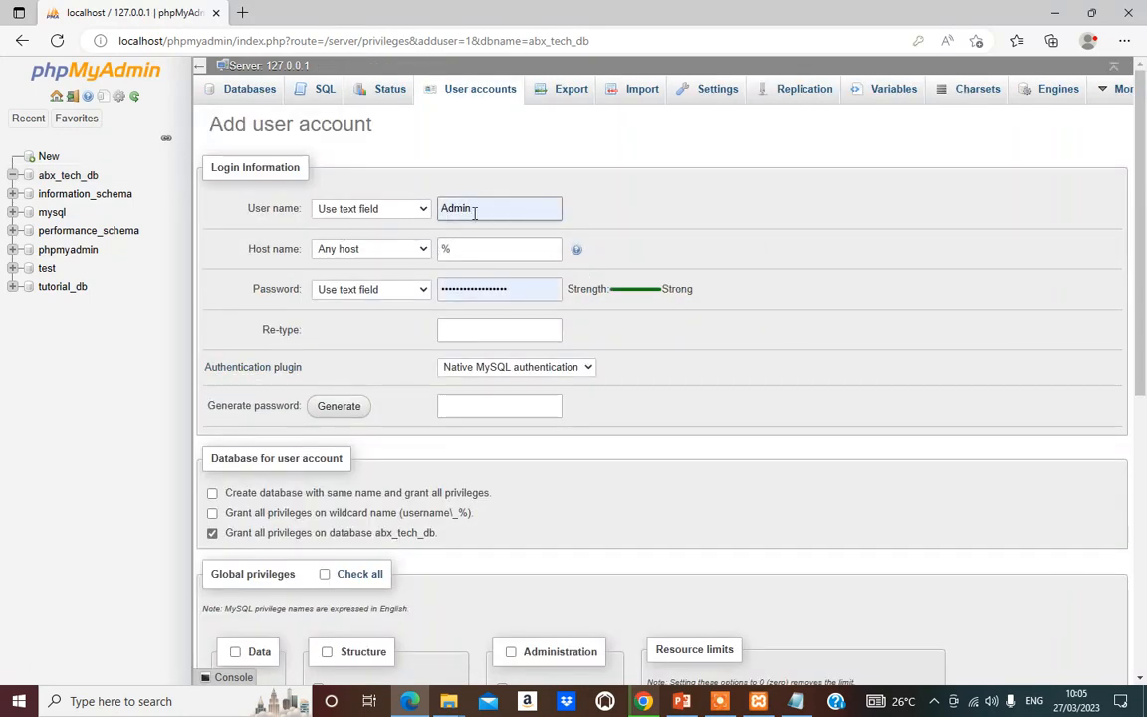
click(474, 210)
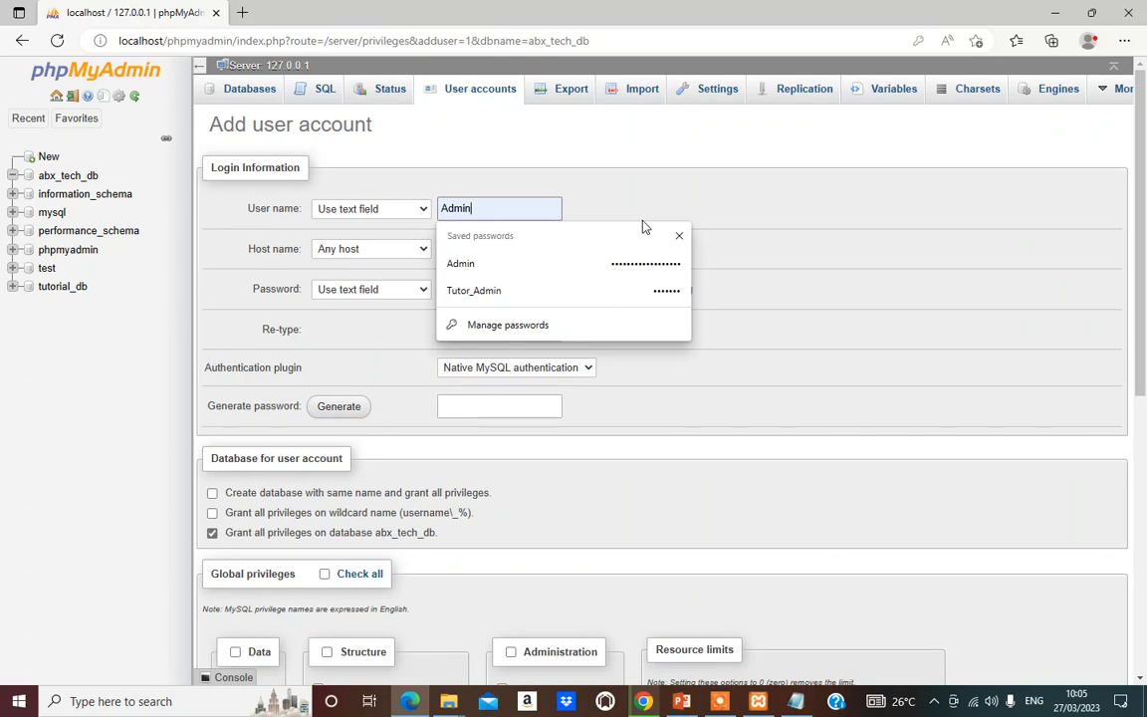
key(Home)
text(a)
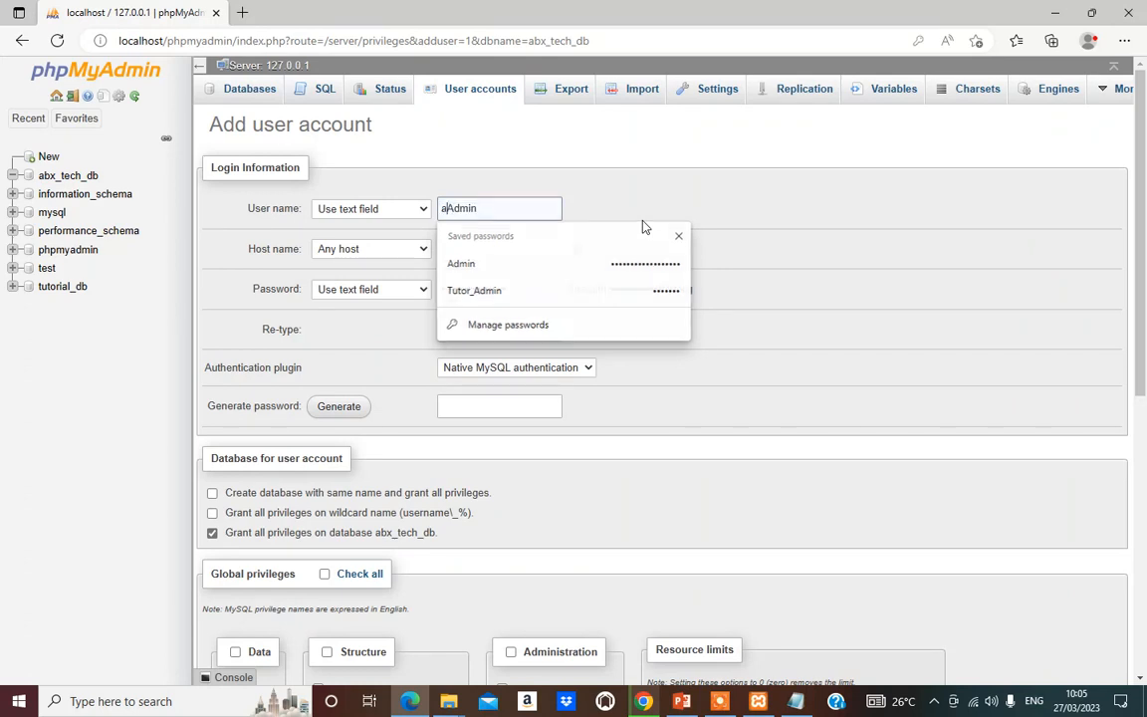
key(BackSpace)
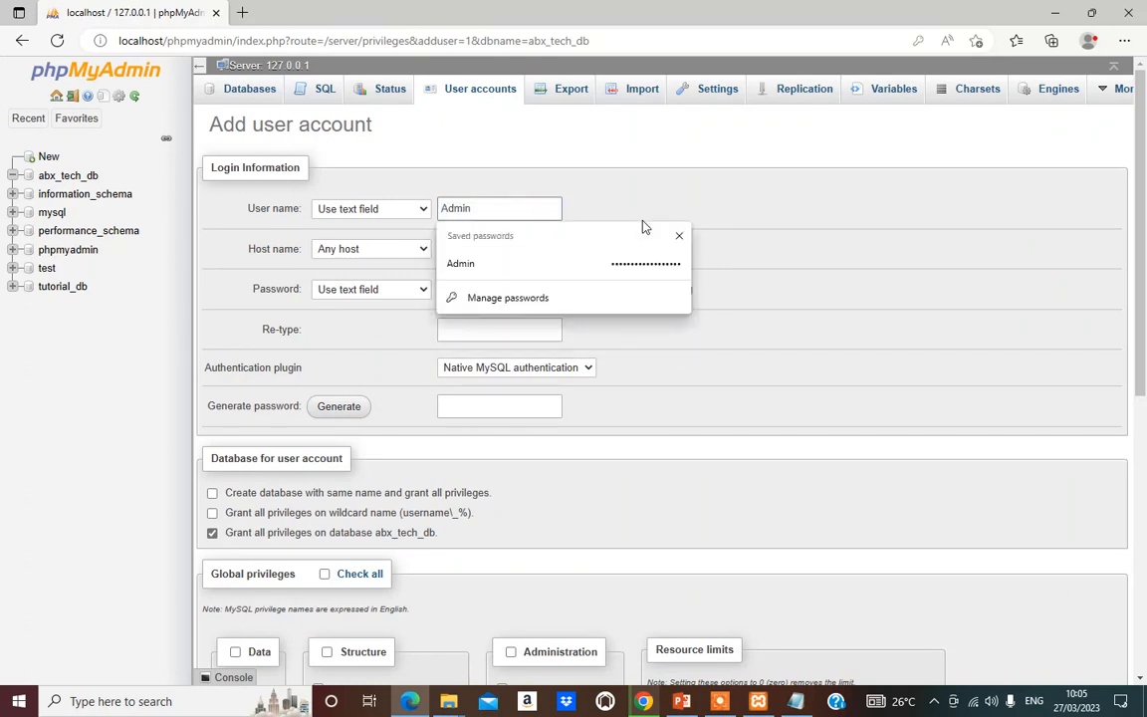
text(aBZ)
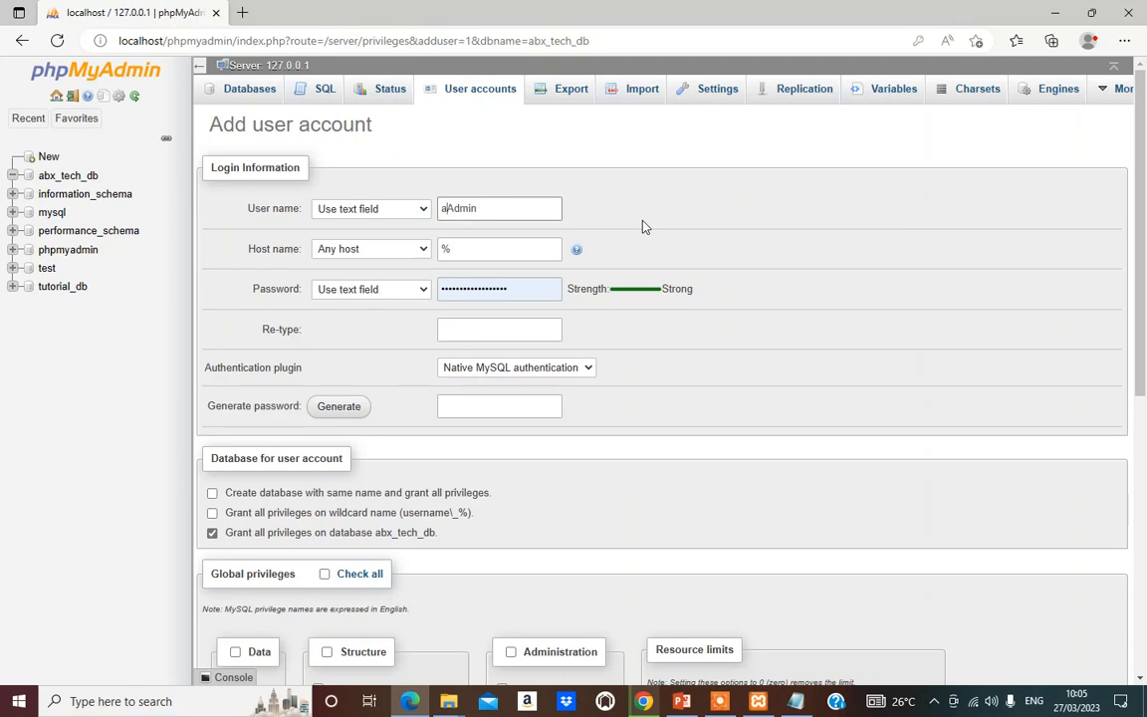
key(BackSpace)
key(BackSpace)
key(BackSpace)
text(Abx_)
Step: Copy the user name into Notepad after the label "Db Username:", add a "Db password:" line below, and minimise the note
click(518, 292)
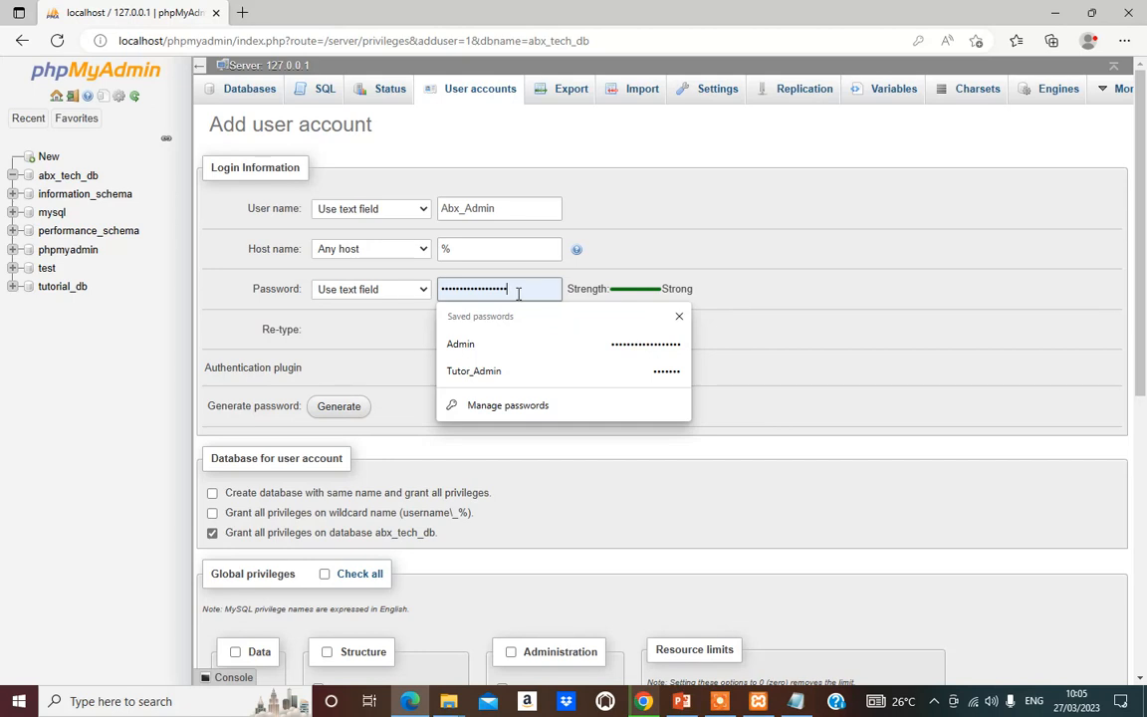
click(504, 208)
drag(504, 208, 430, 221)
key(ctrl+c)
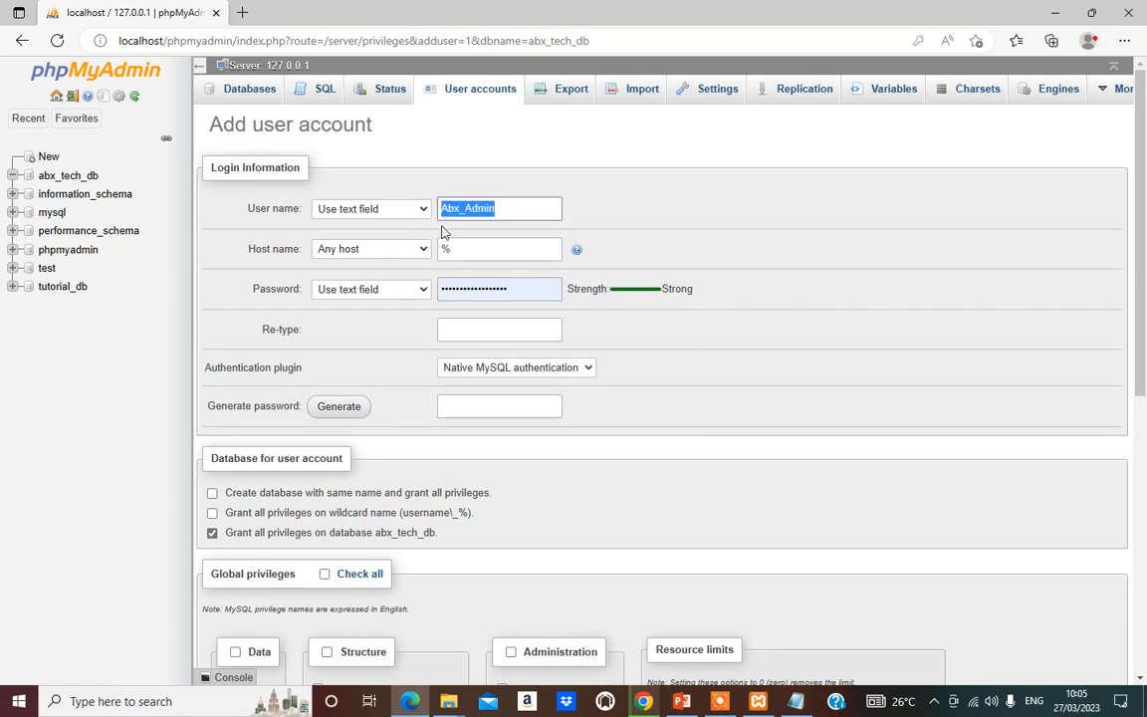
click(797, 702)
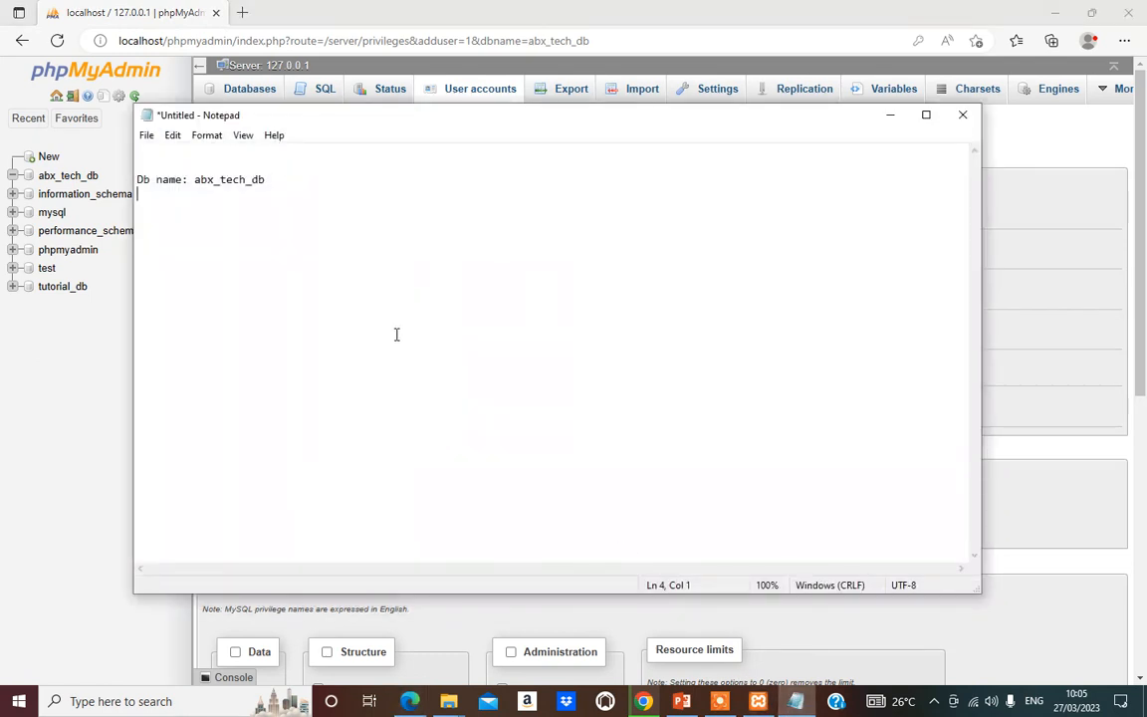
text(Db Username:)
key(ctrl+v)
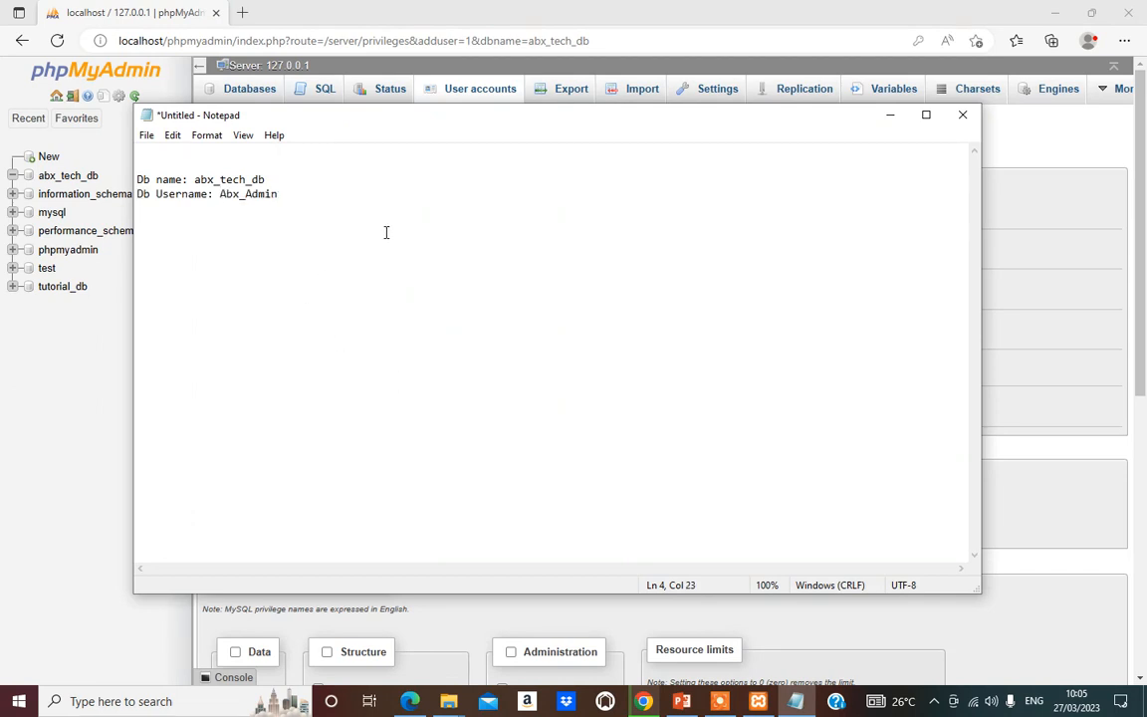
key(Return)
text(Db password:)
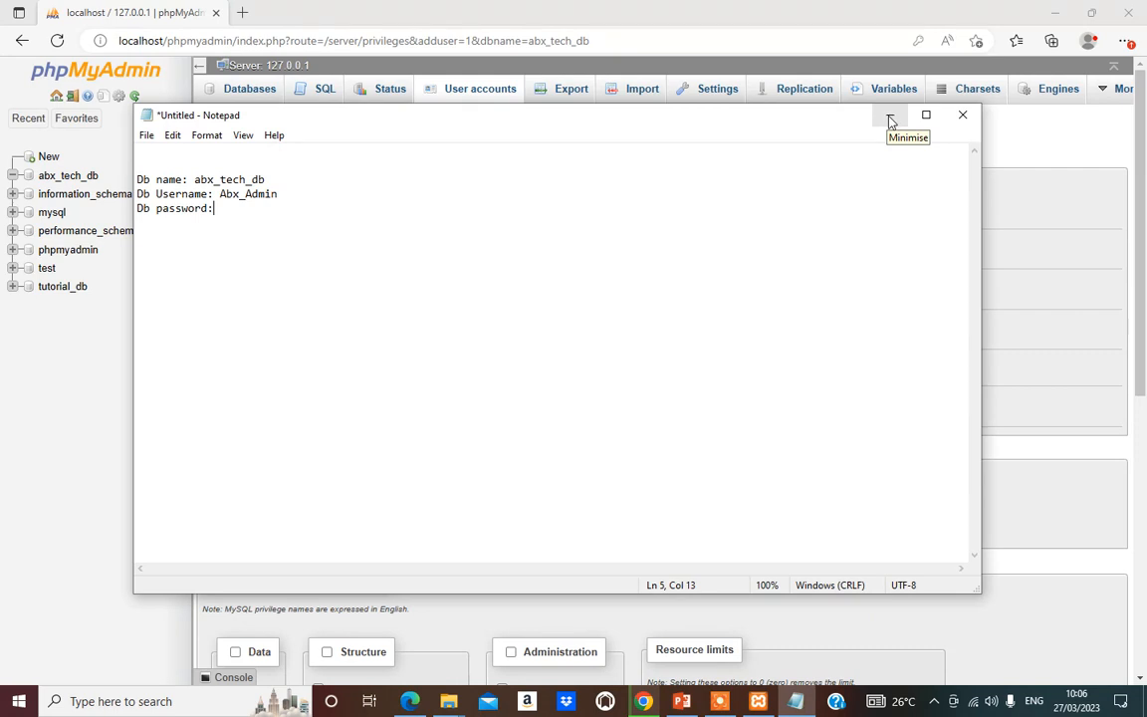
click(891, 119)
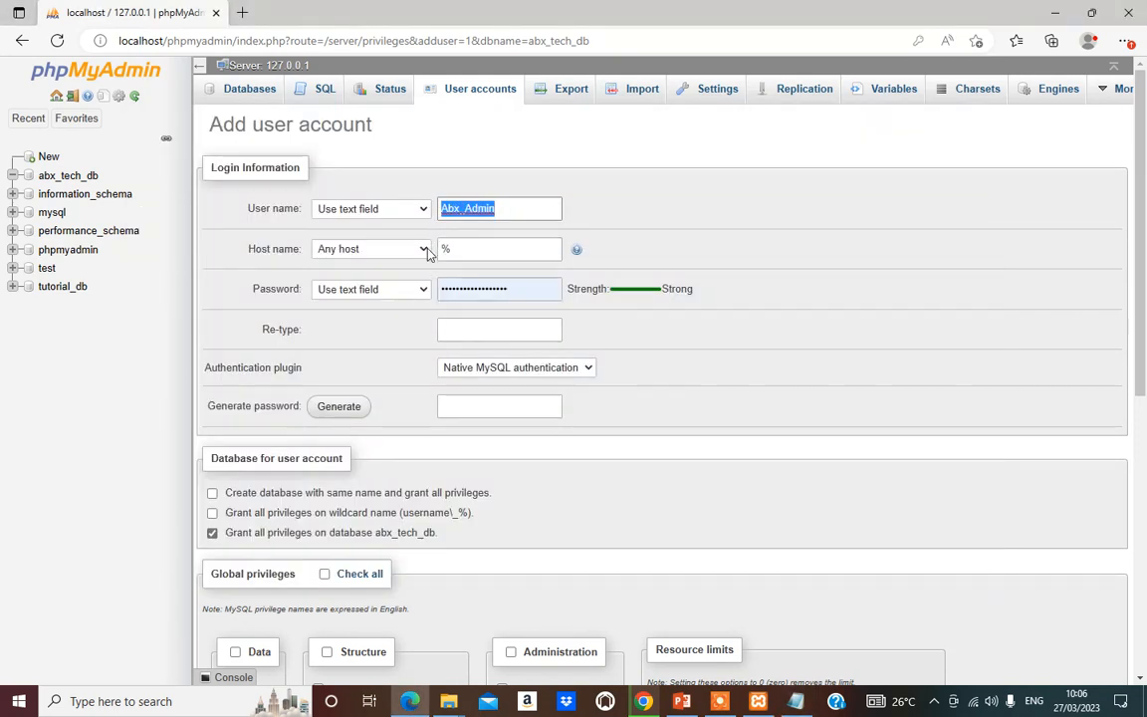
Step: Set the new account's host name to Local and clear its pre-filled password
click(423, 249)
click(418, 280)
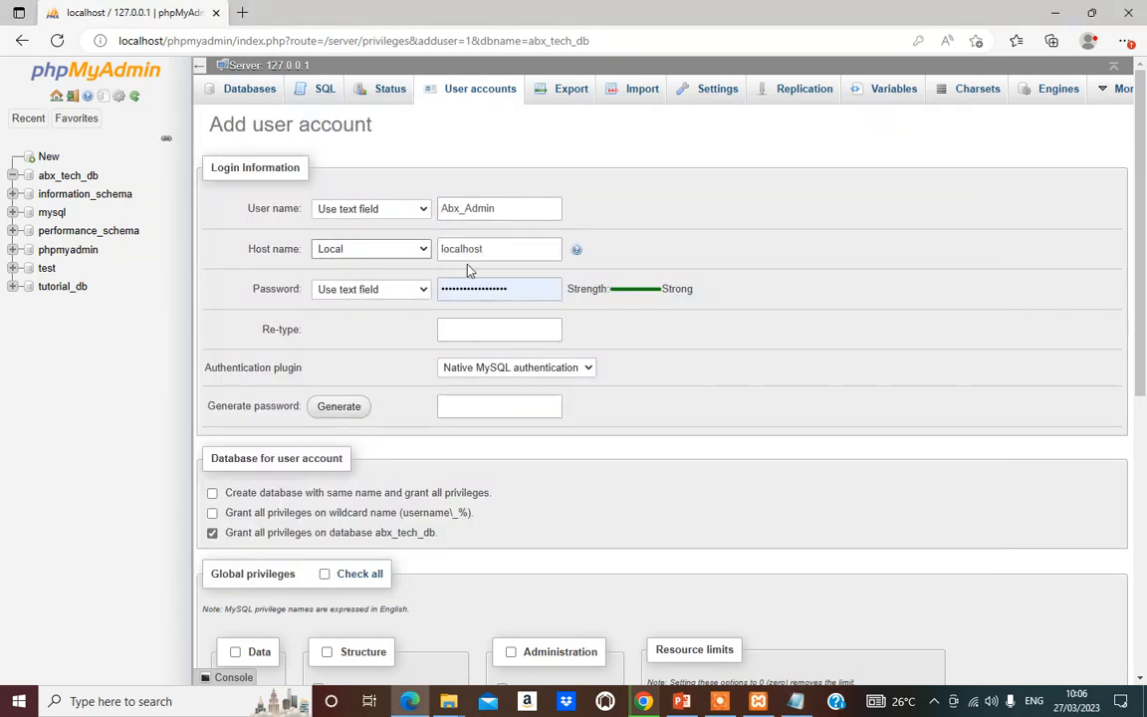
click(514, 290)
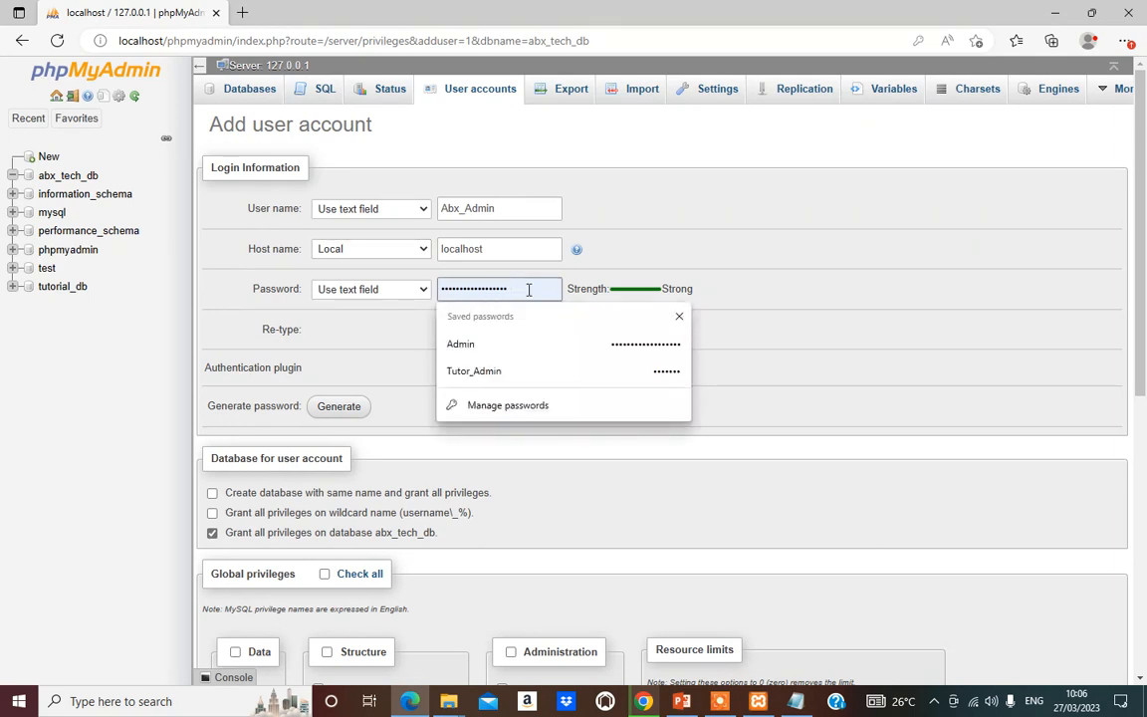
key(BackSpace)
key(BackSpace)
key(BackSpace)
key(BackSpace)
key(BackSpace)
key(BackSpace)
key(BackSpace)
key(BackSpace)
key(BackSpace)
key(BackSpace)
key(BackSpace)
key(BackSpace)
key(BackSpace)
key(BackSpace)
key(BackSpace)
key(BackSpace)
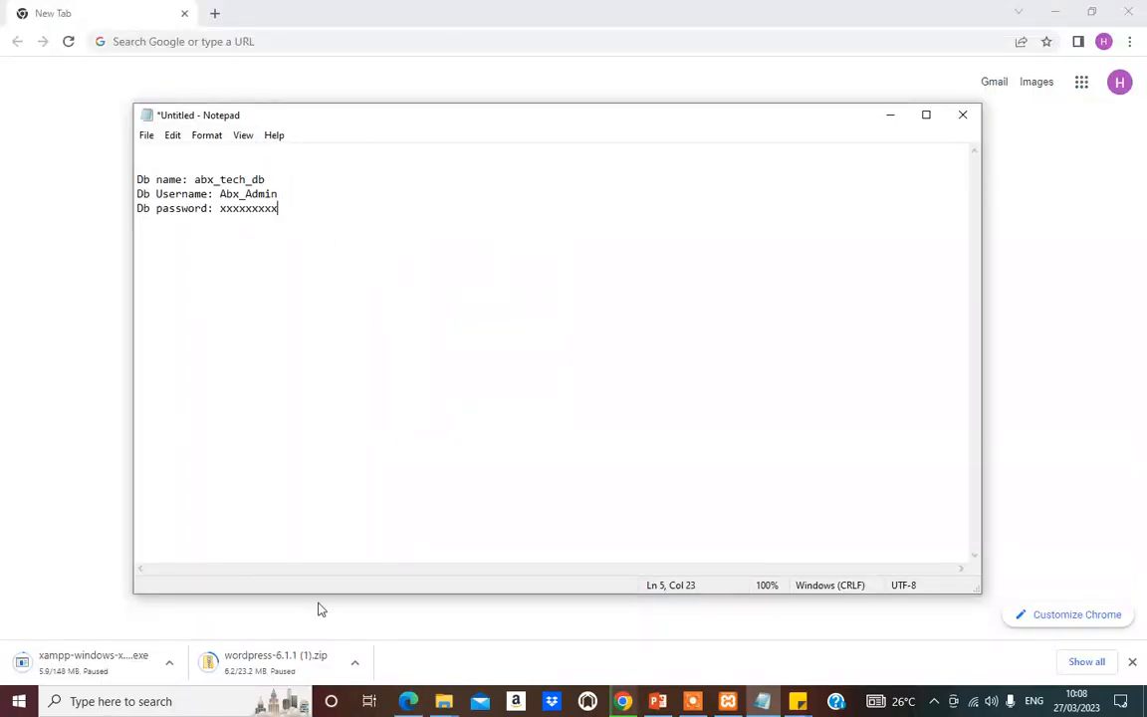
Step: Switch back to phpMyAdmin in Edge and paste the account password into the Re-type field
click(410, 703)
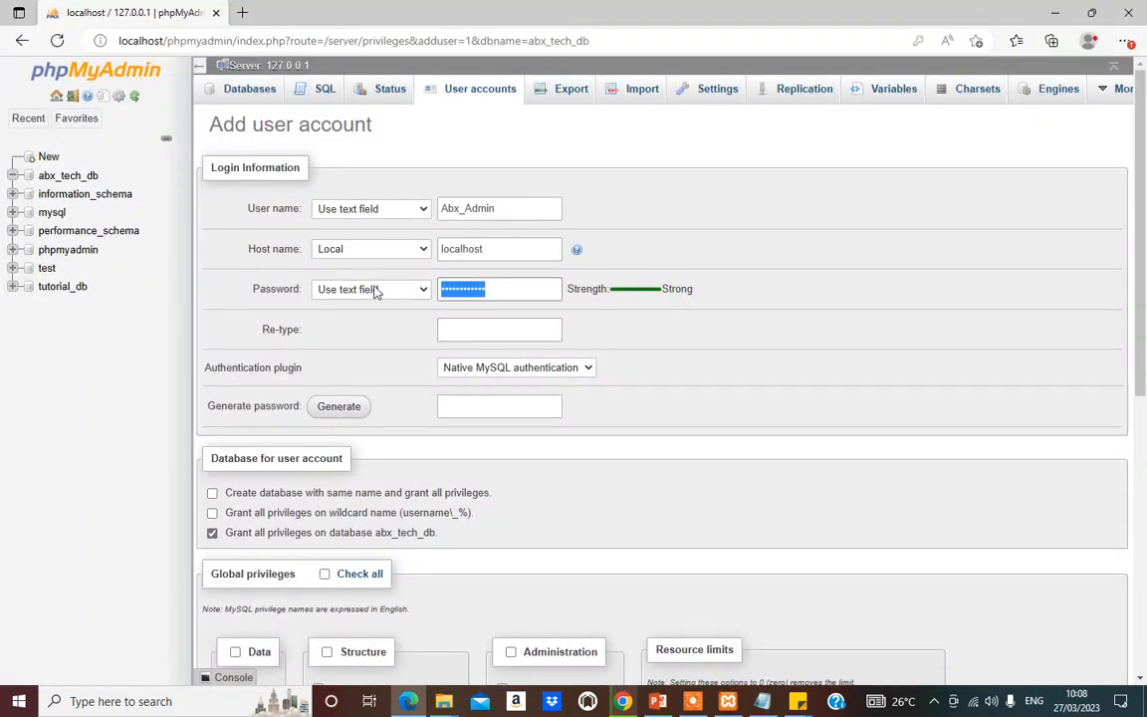
click(451, 329)
key(ctrl+v)
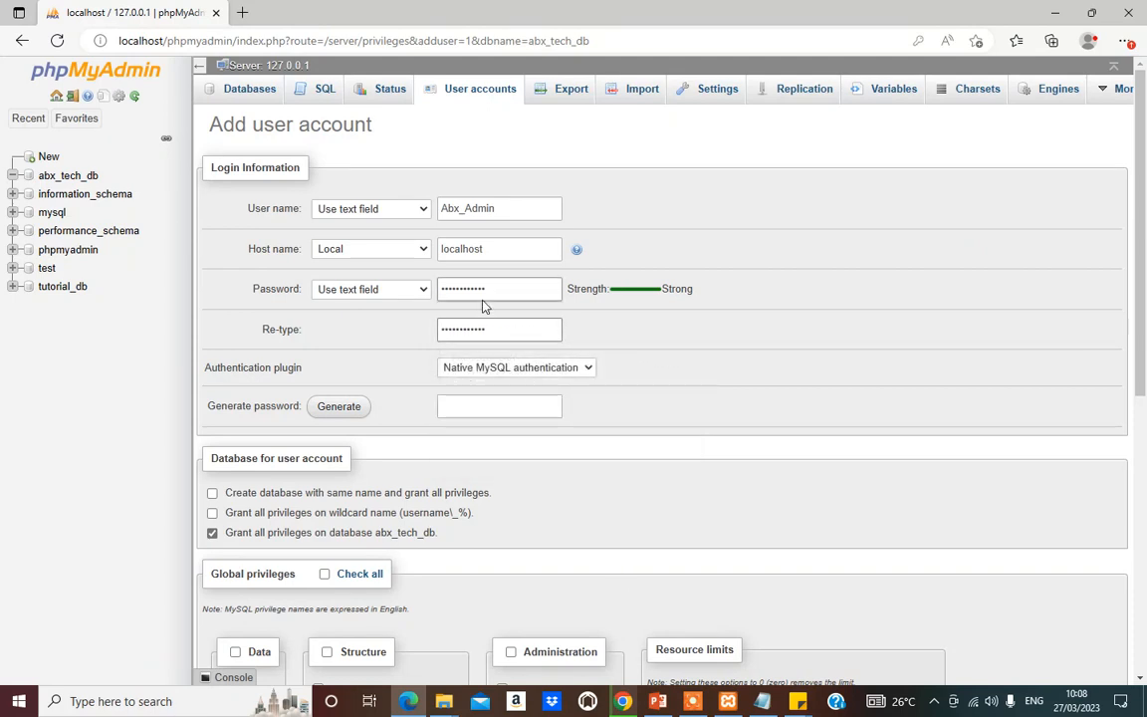
Step: Grant all global privileges to the new user account and create it
scroll(522, 369, down, 1)
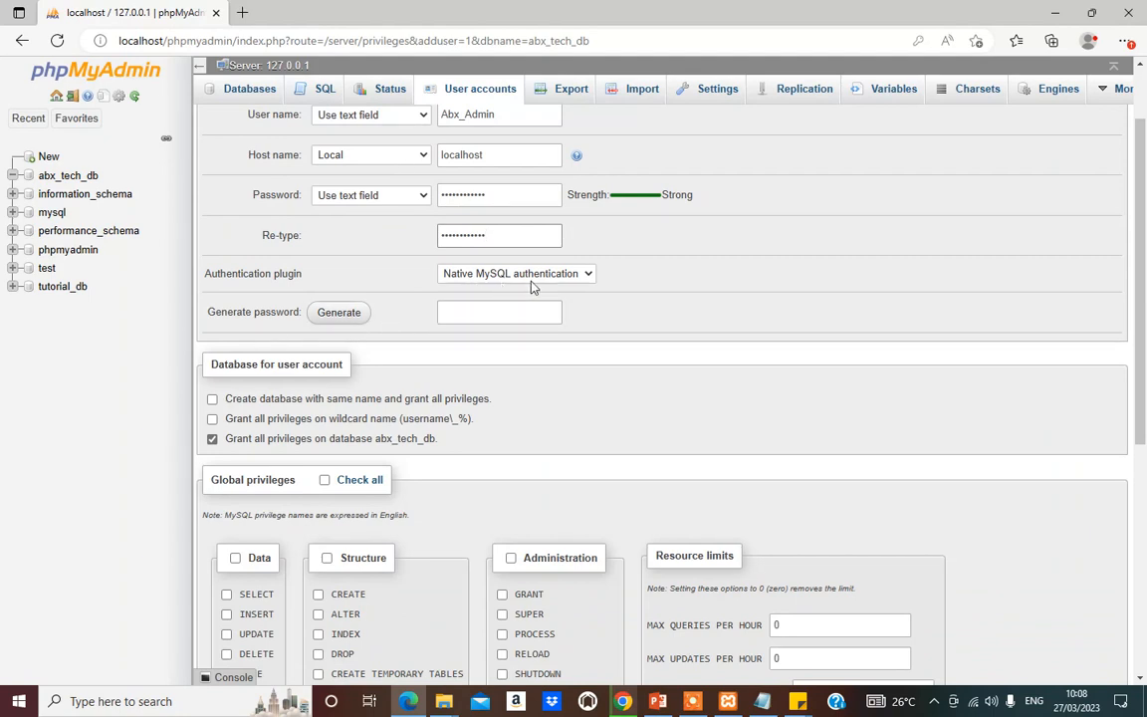
scroll(532, 287, down, 1)
scroll(597, 288, up, 2)
scroll(505, 312, down, 2)
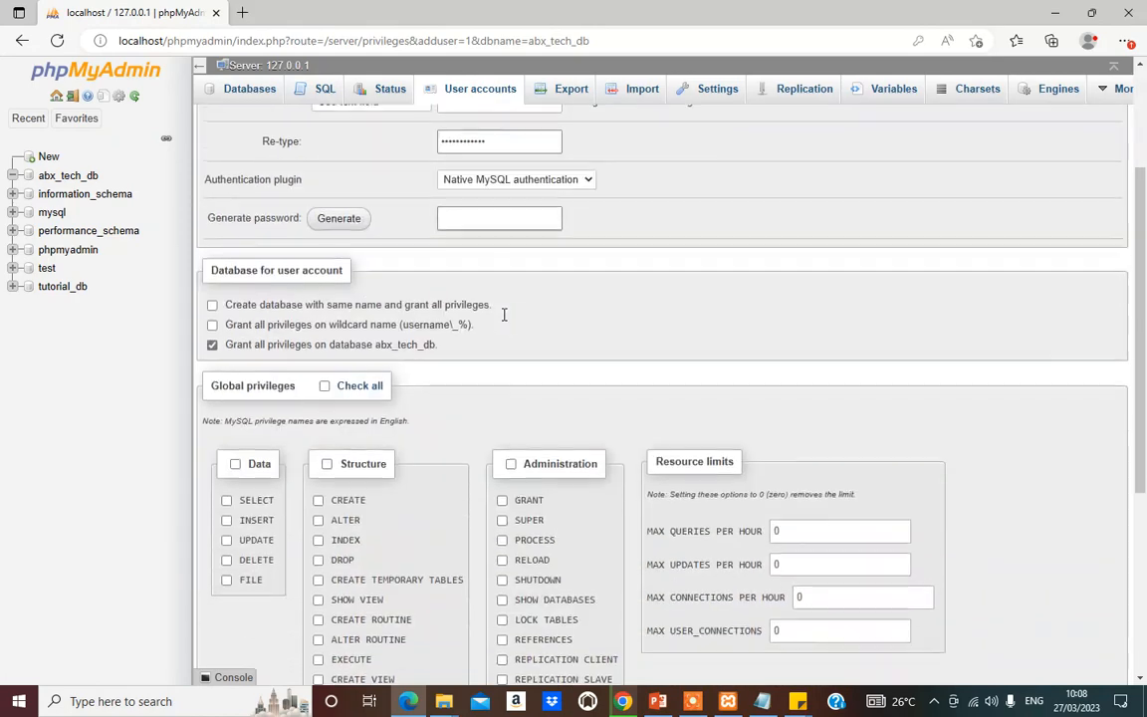
scroll(691, 340, up, 2)
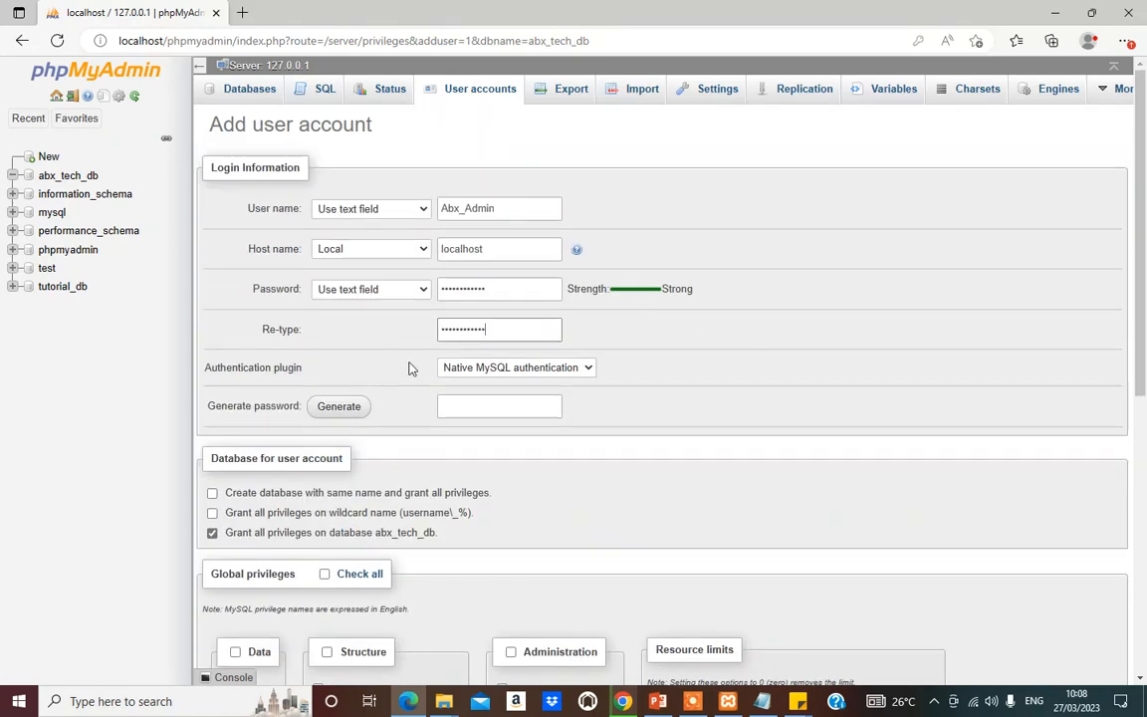
scroll(463, 476, down, 2)
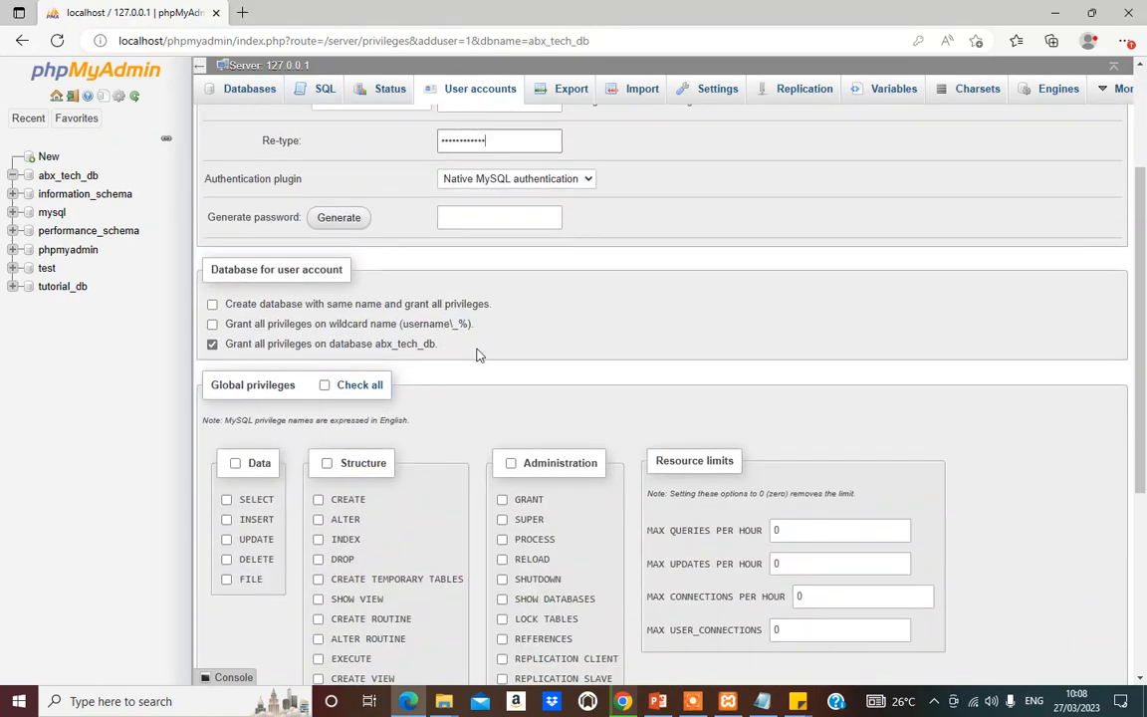
click(325, 386)
scroll(657, 422, down, 3)
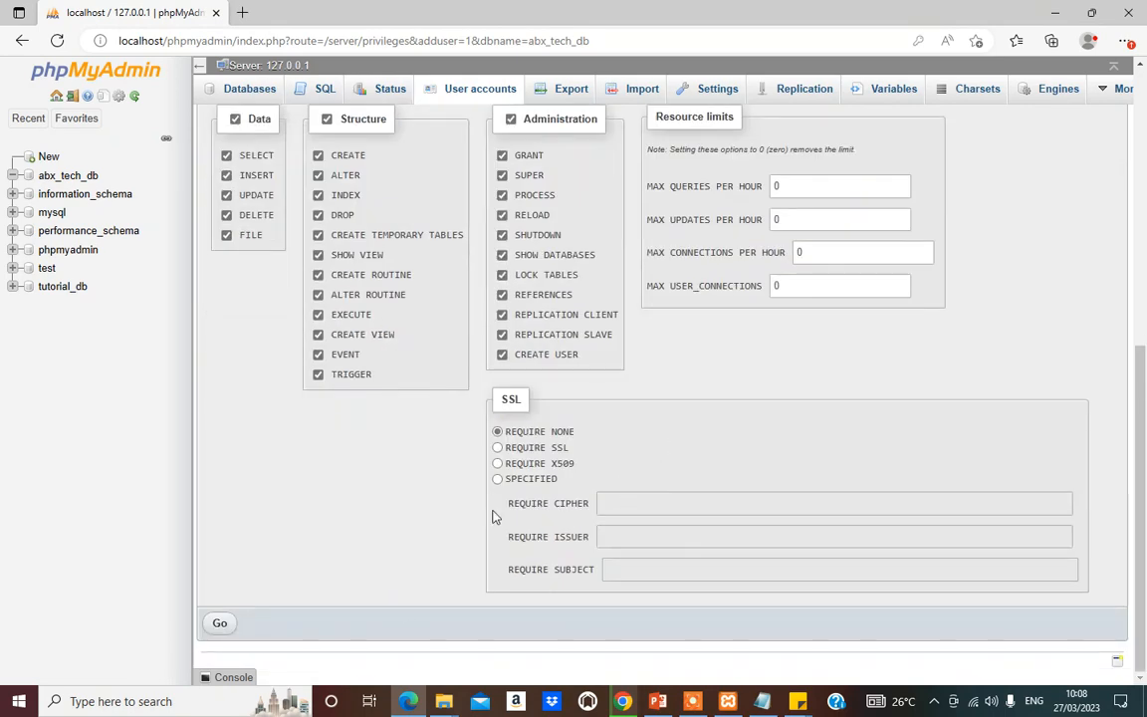
click(220, 624)
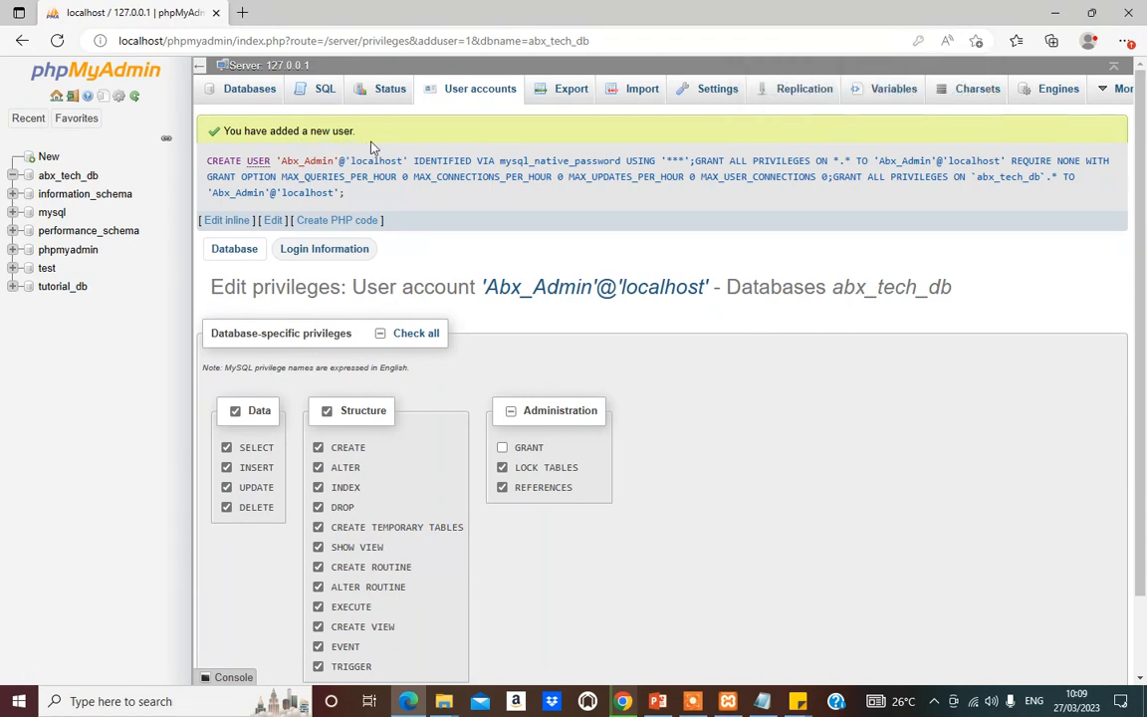
Step: Open a new browser tab, and switch to the htdocs folder in File Explorer to check the WordPress folder's name
drag(333, 160, 283, 160)
click(718, 422)
click(240, 14)
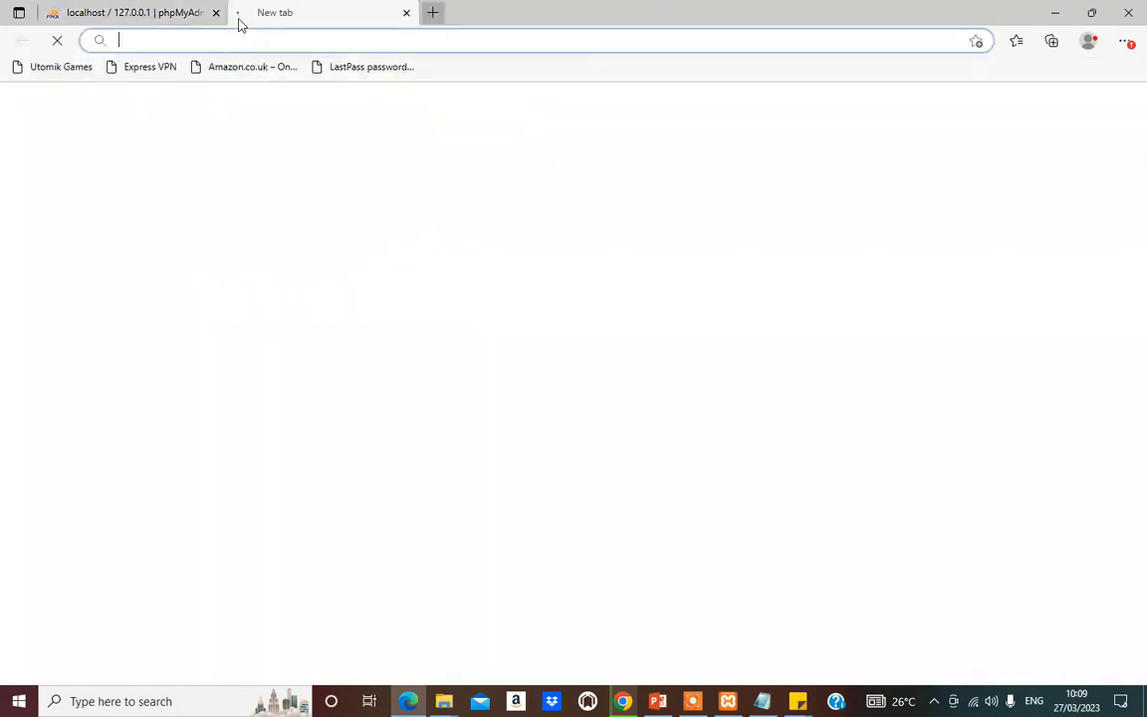
click(141, 40)
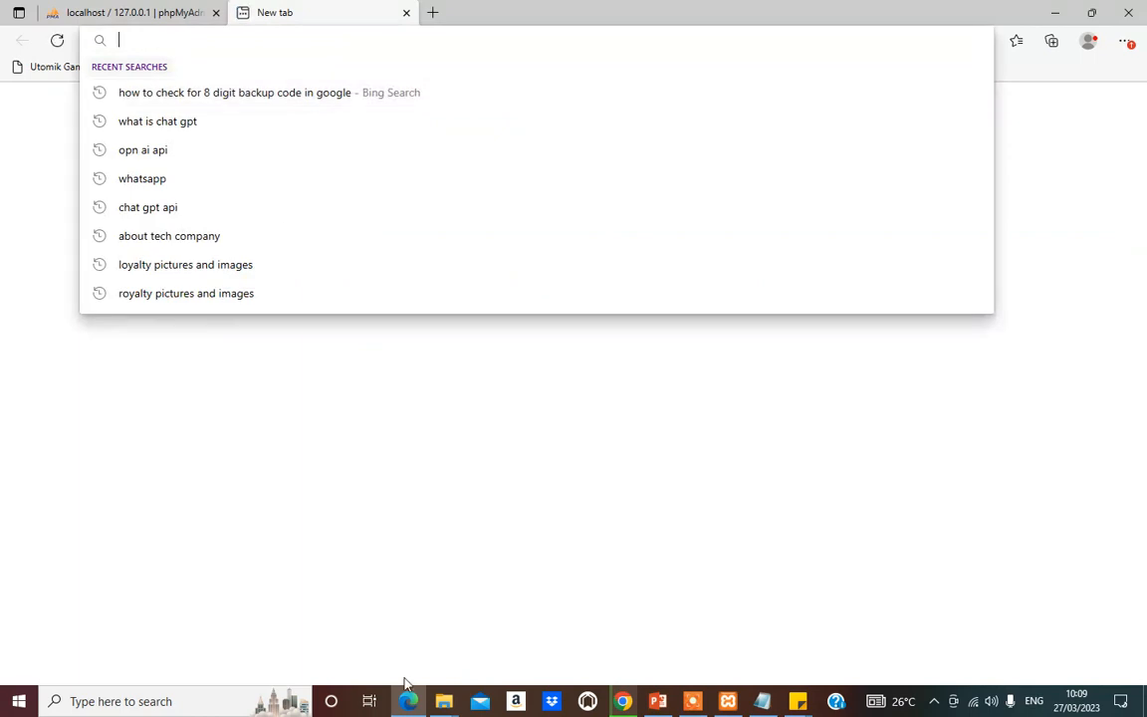
click(444, 697)
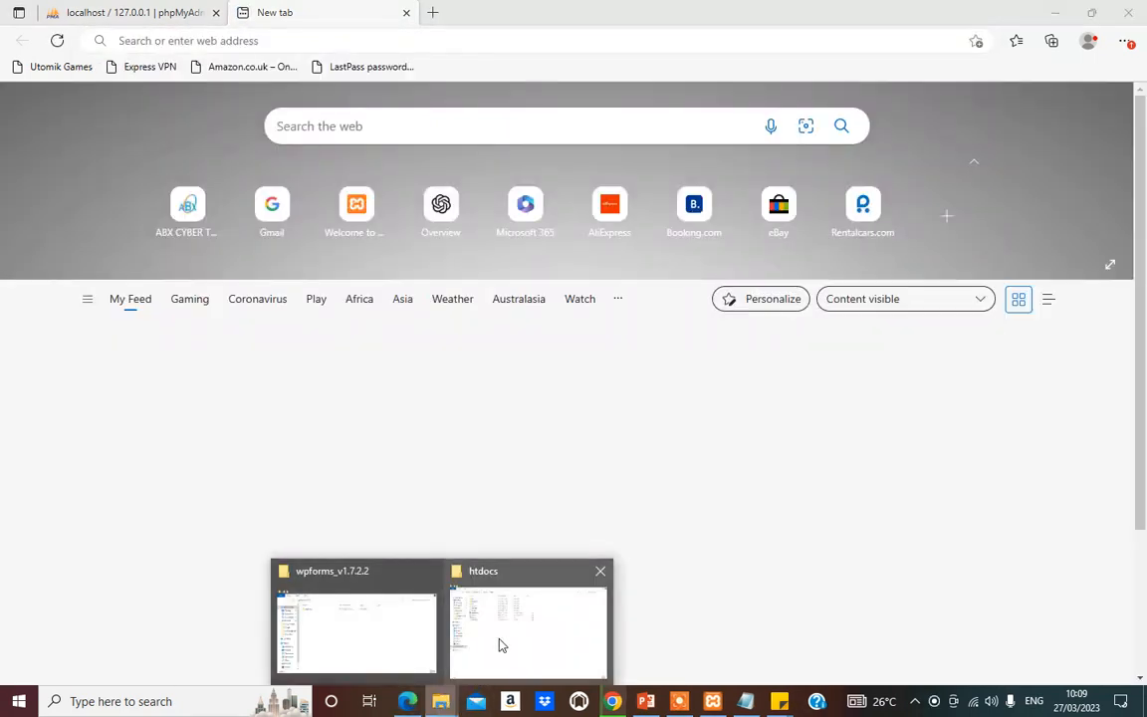
click(502, 645)
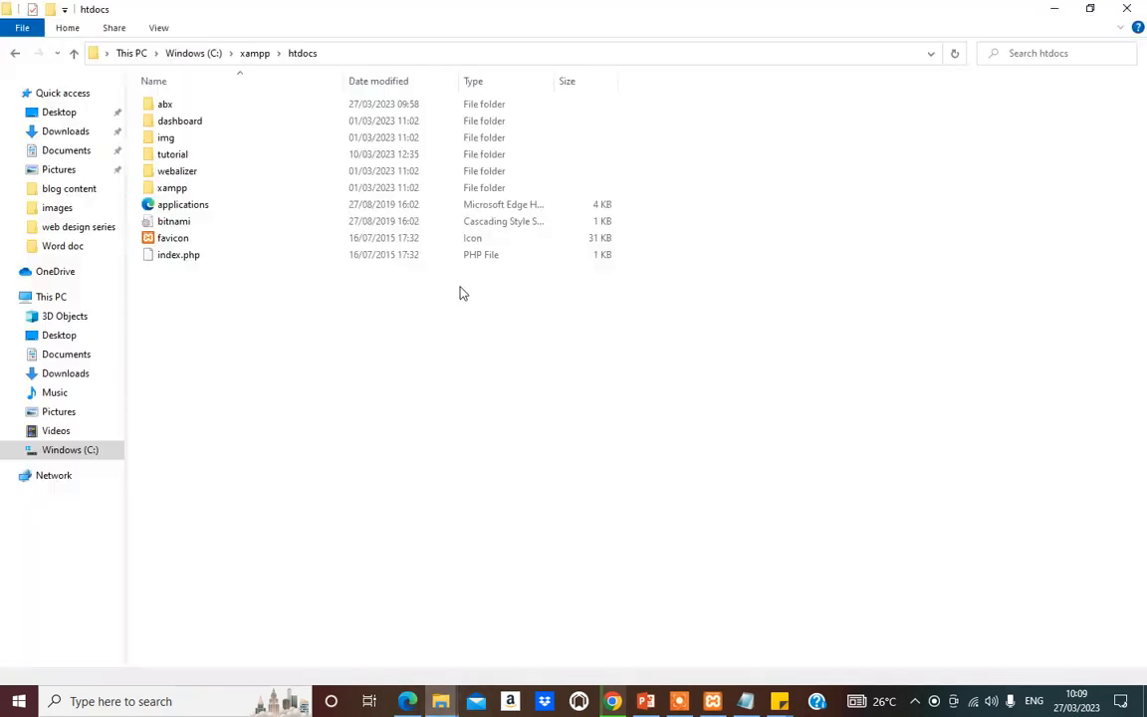
click(174, 105)
click(169, 104)
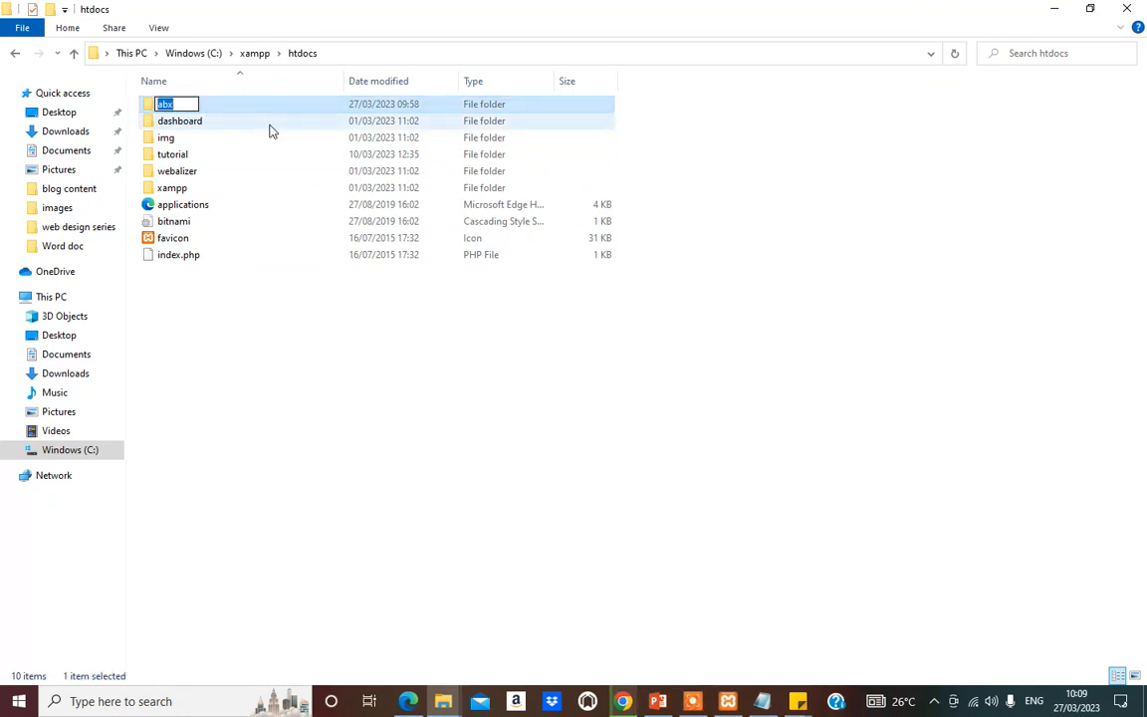
click(432, 425)
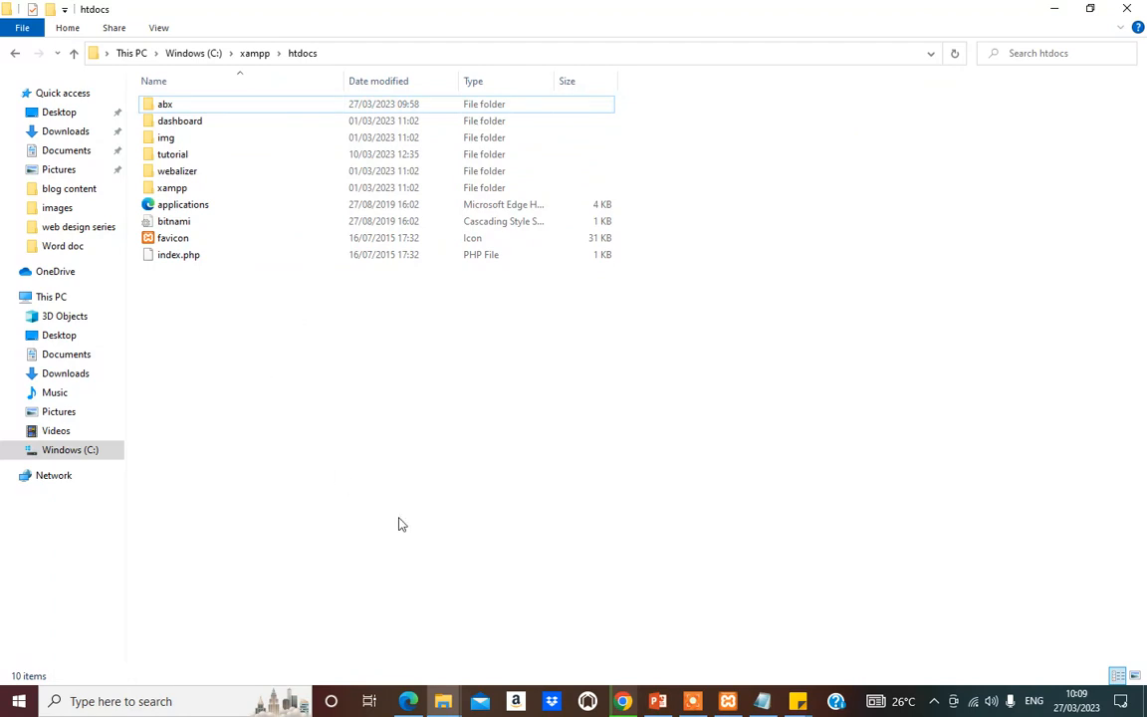
Step: Switch back to Edge, load localhost/abx in the new tab, and close the phpMyAdmin tab
mouse_move(623, 707)
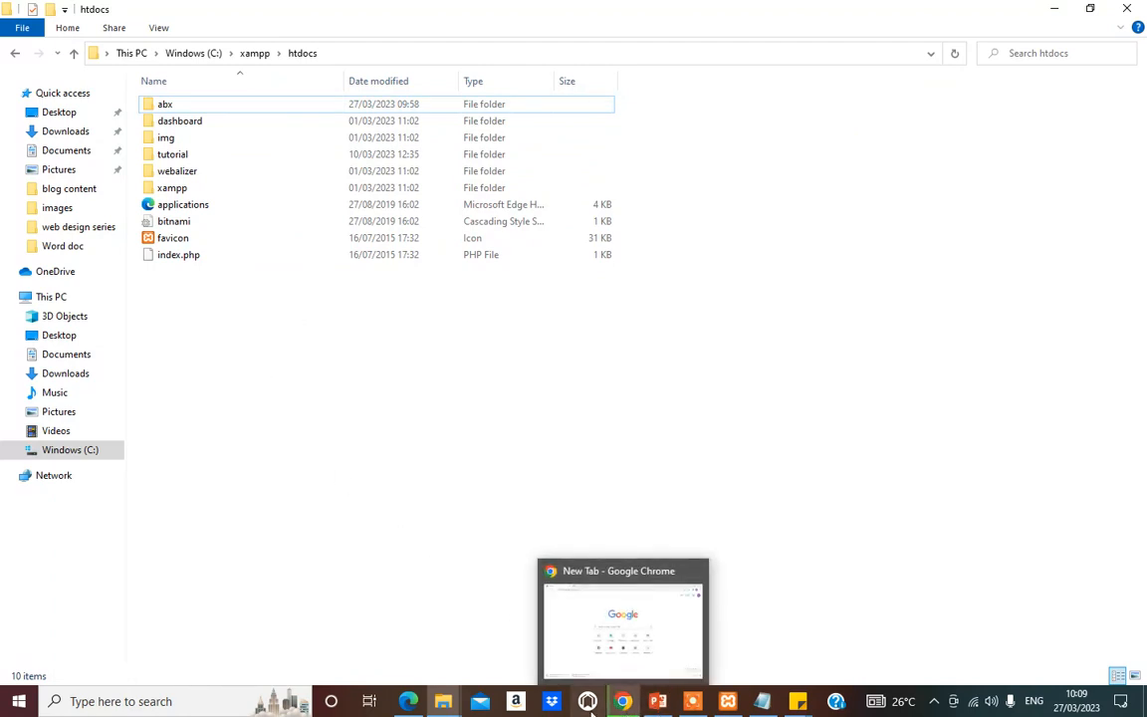
mouse_move(408, 701)
click(483, 573)
click(148, 13)
click(268, 13)
click(249, 41)
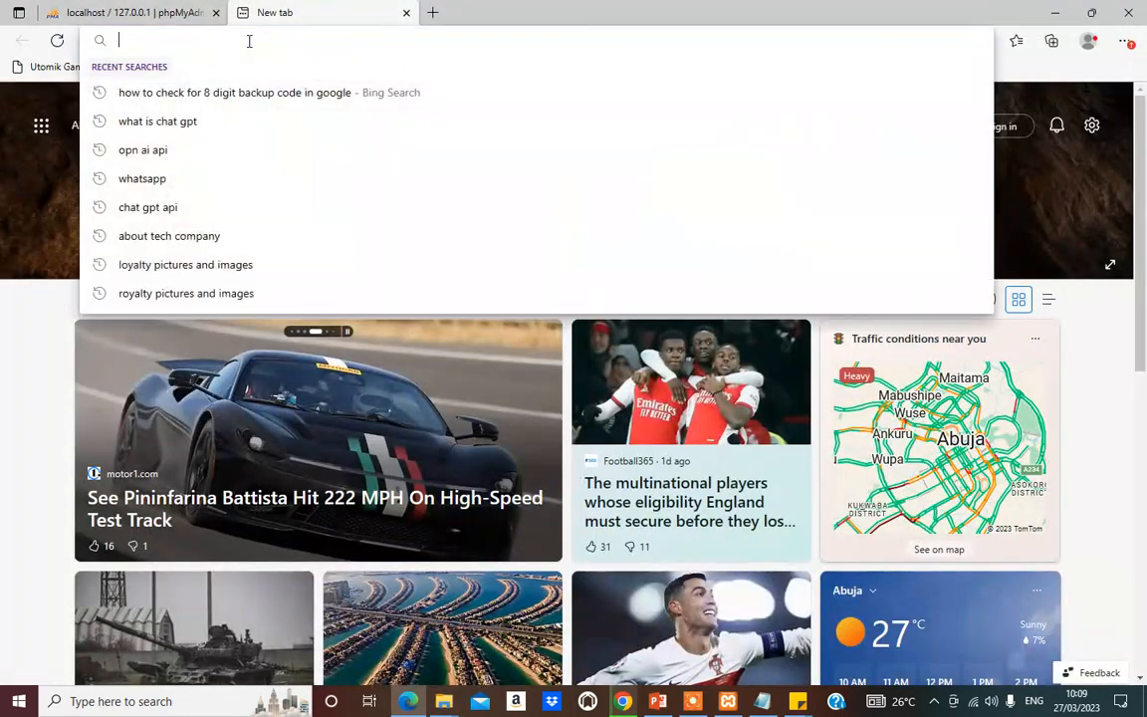
text(lo)
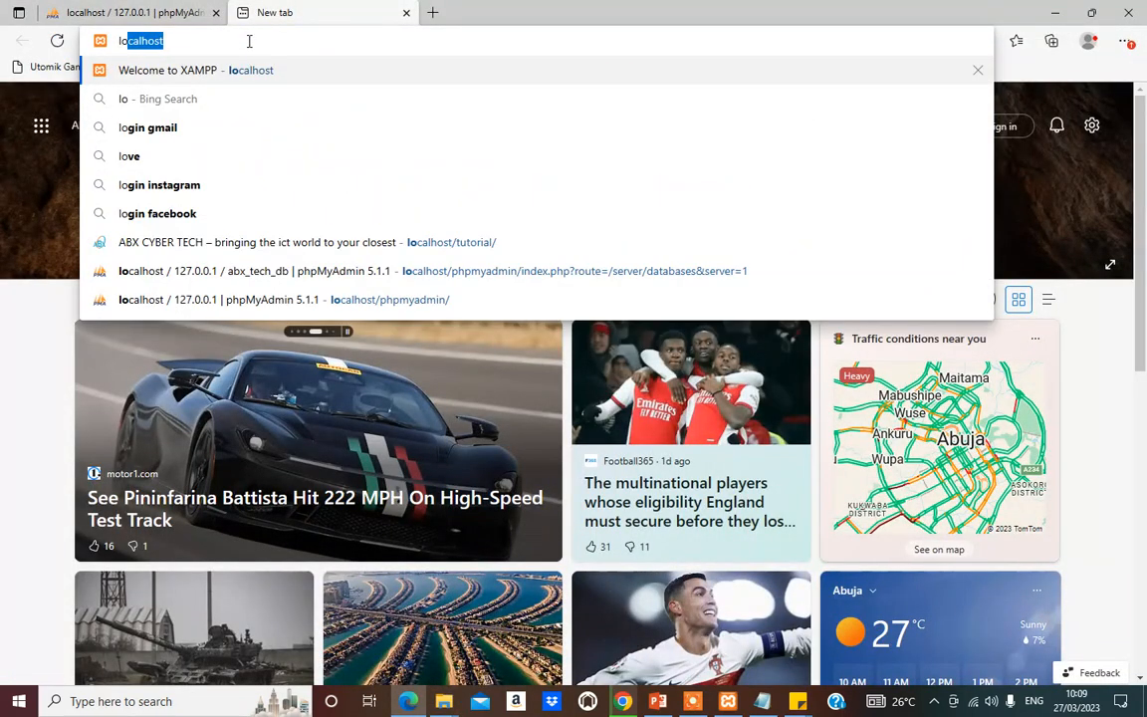
text(calhost/)
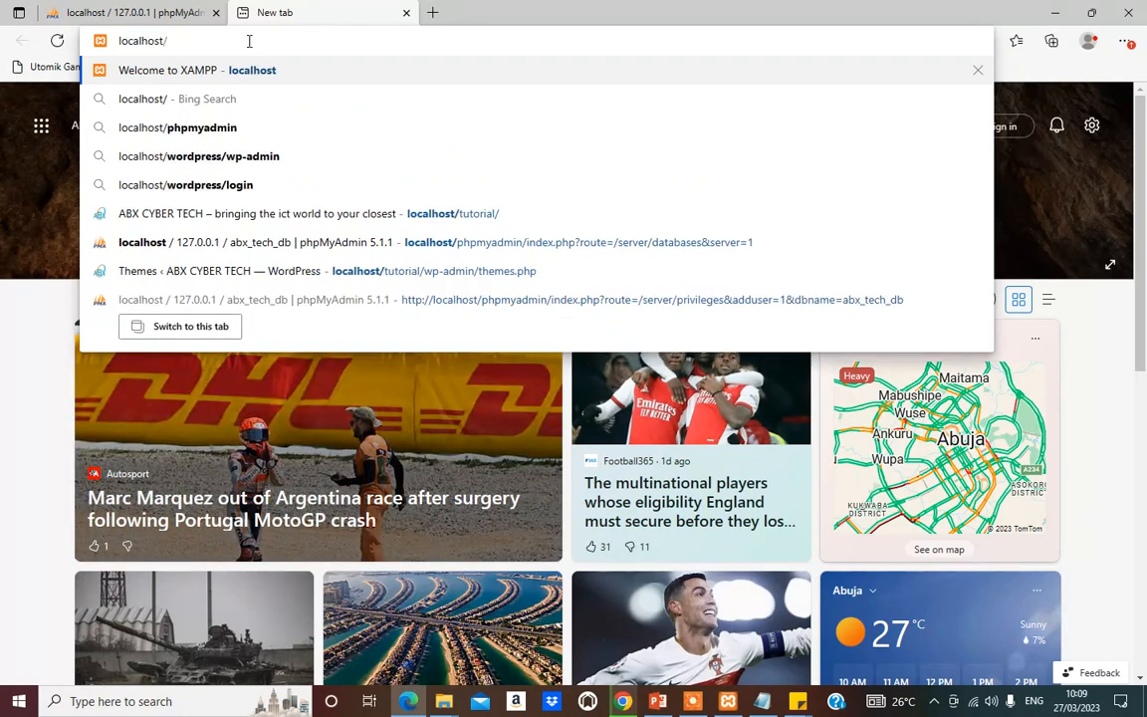
text(abx)
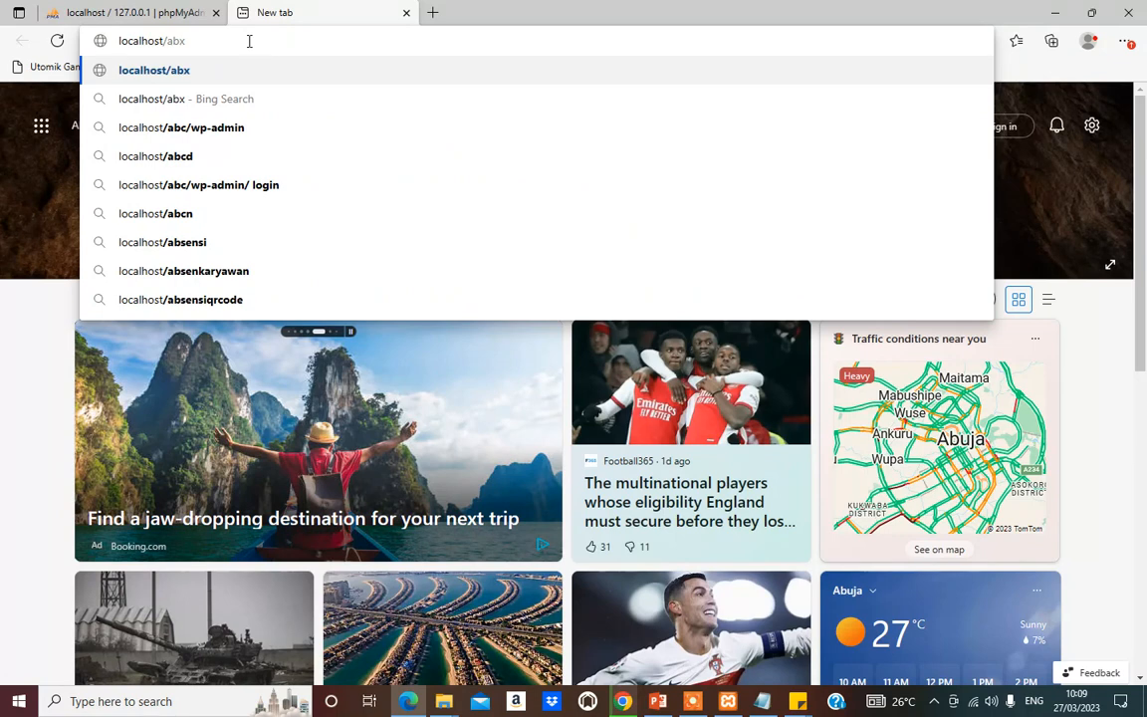
key(Return)
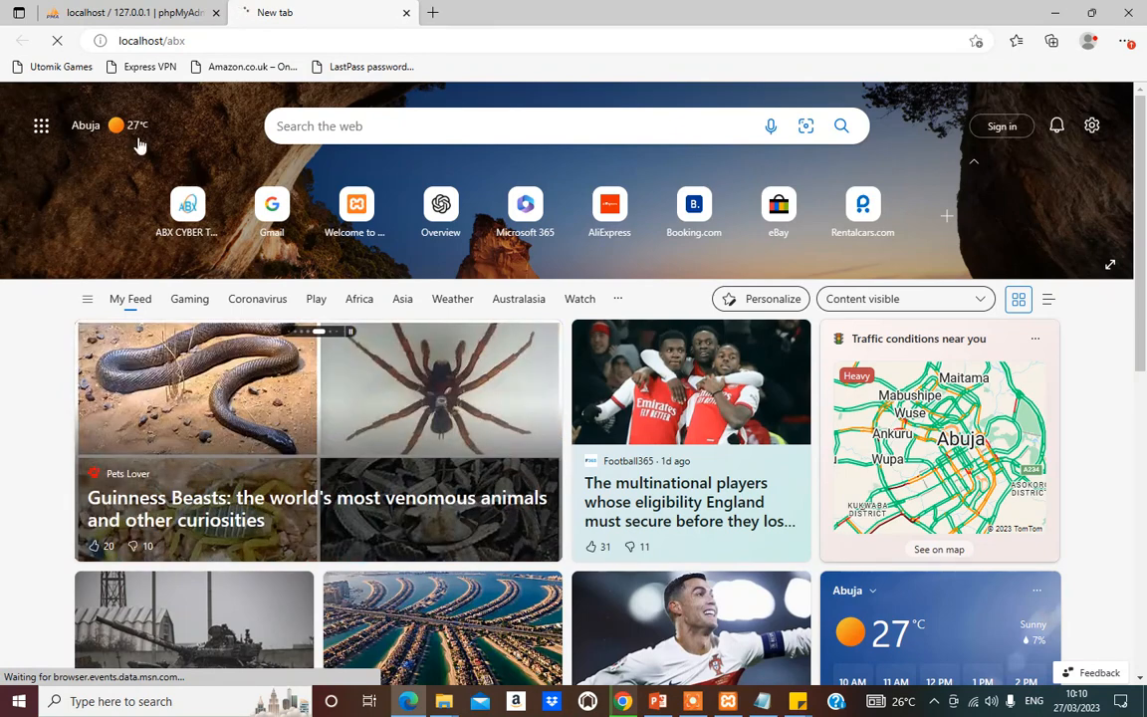
click(217, 12)
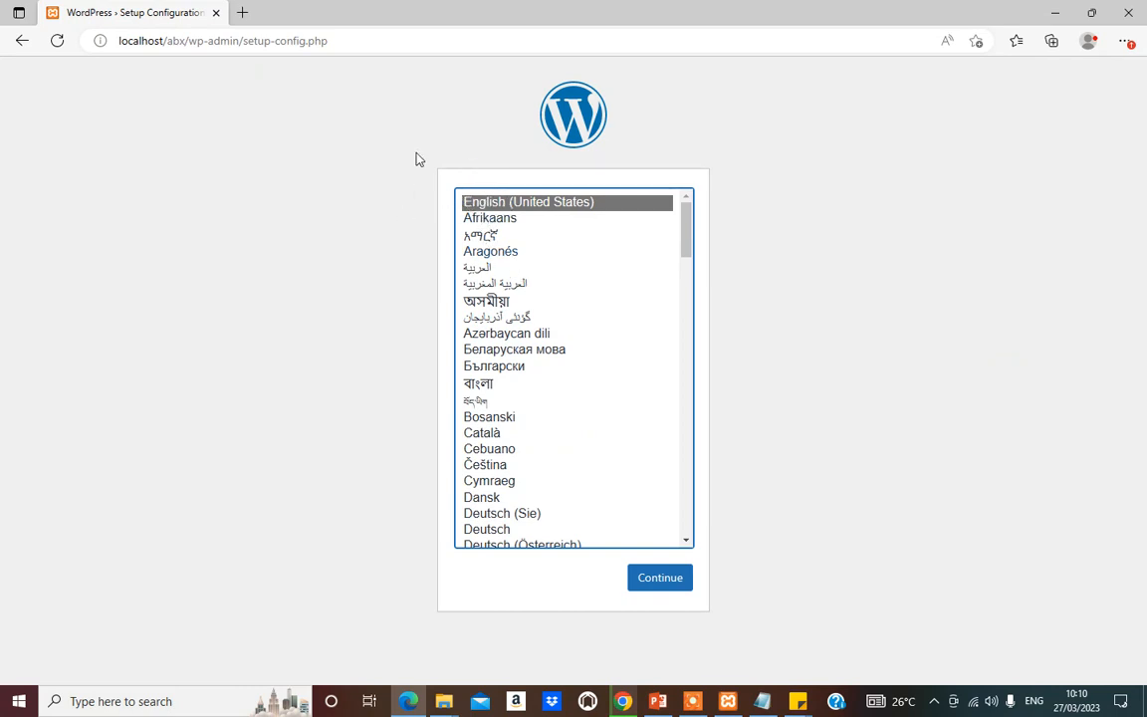
Step: Continue the WordPress setup in English (United States) and proceed to the database connection form
click(655, 582)
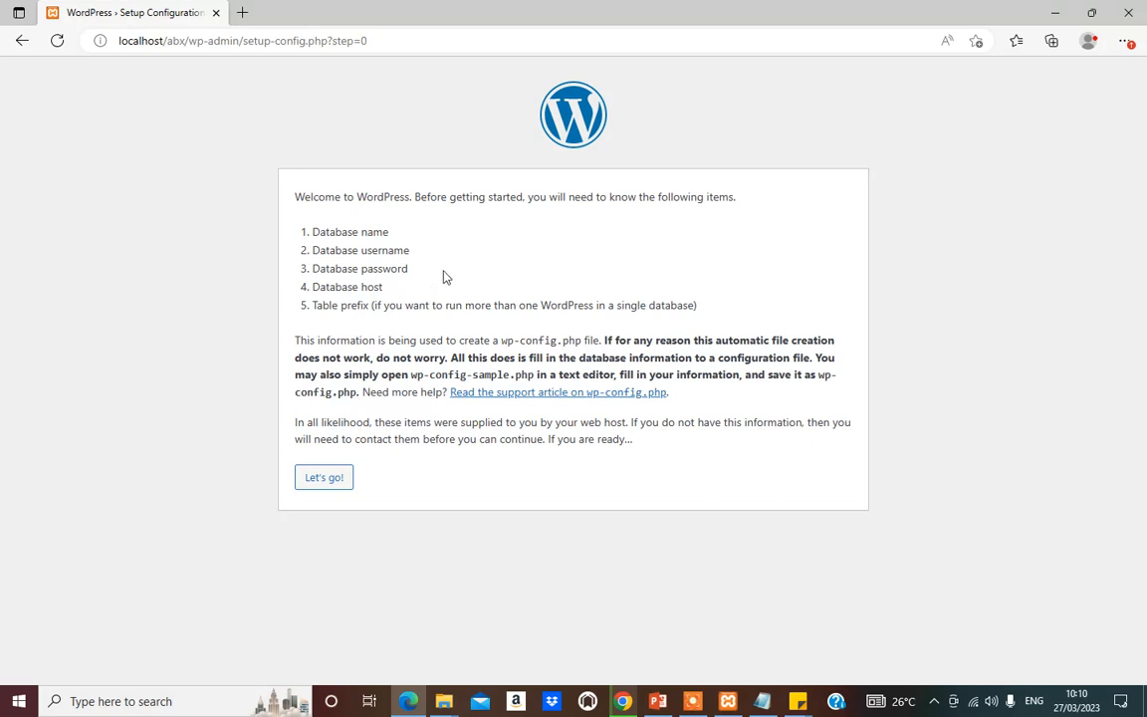
drag(408, 268, 282, 237)
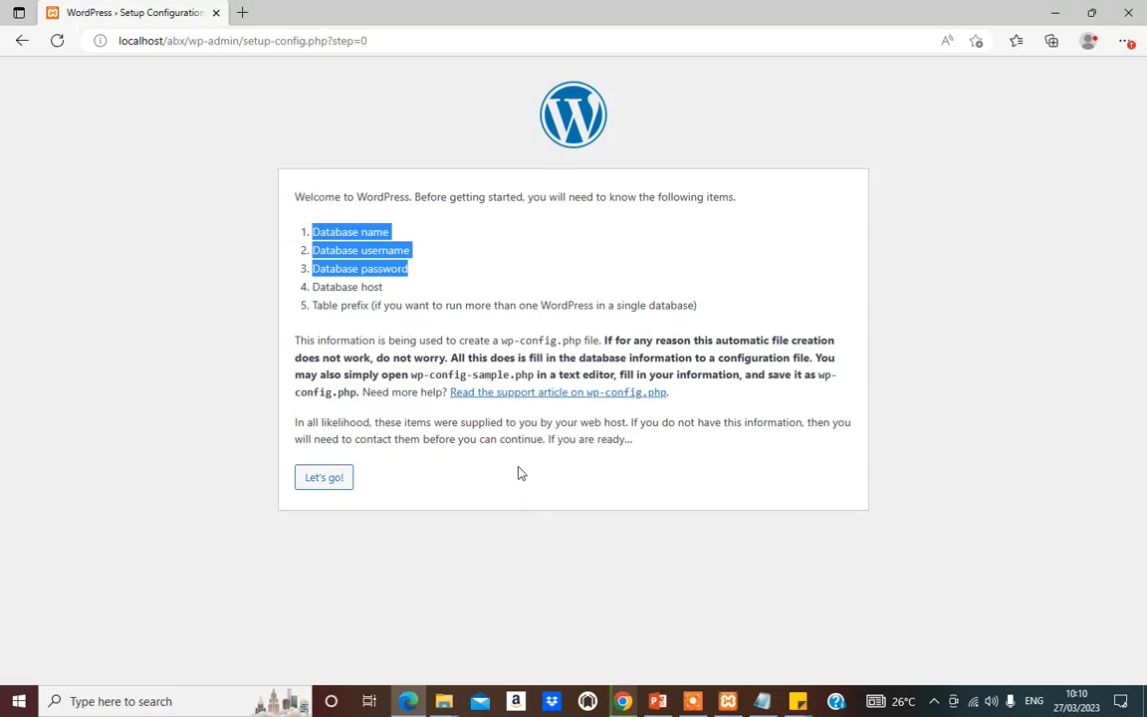
click(322, 480)
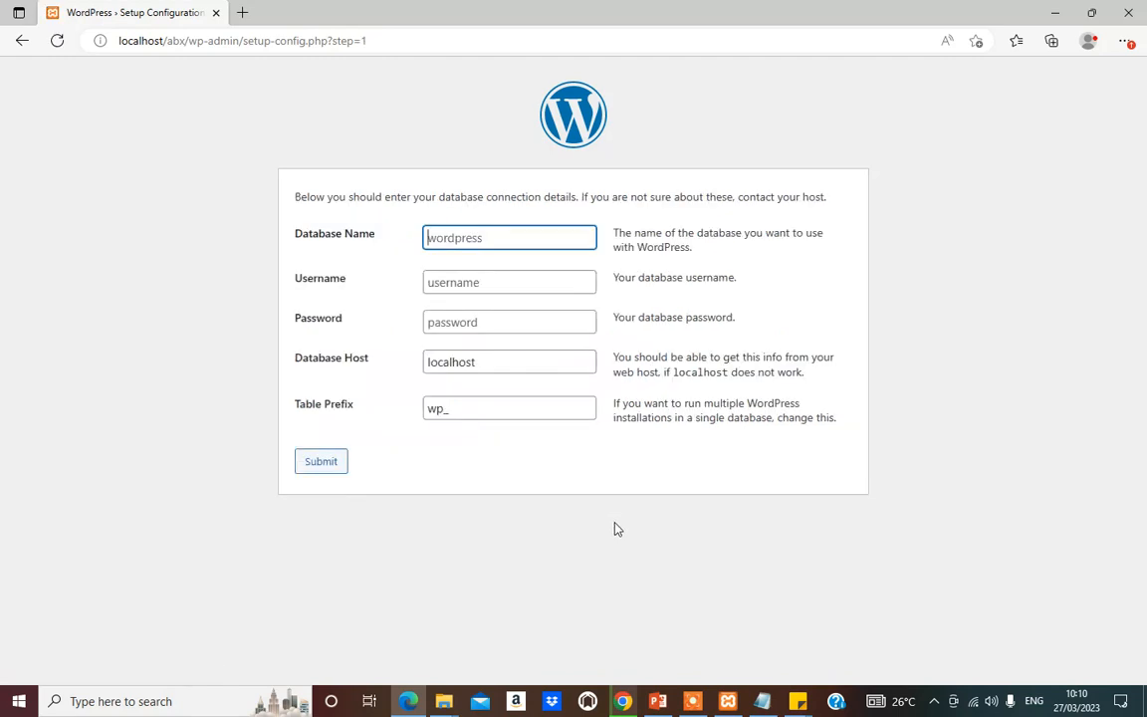
Step: Copy the database name abx_tech_db from the Notepad note into the Database Name field of the WordPress setup form
click(460, 239)
click(376, 255)
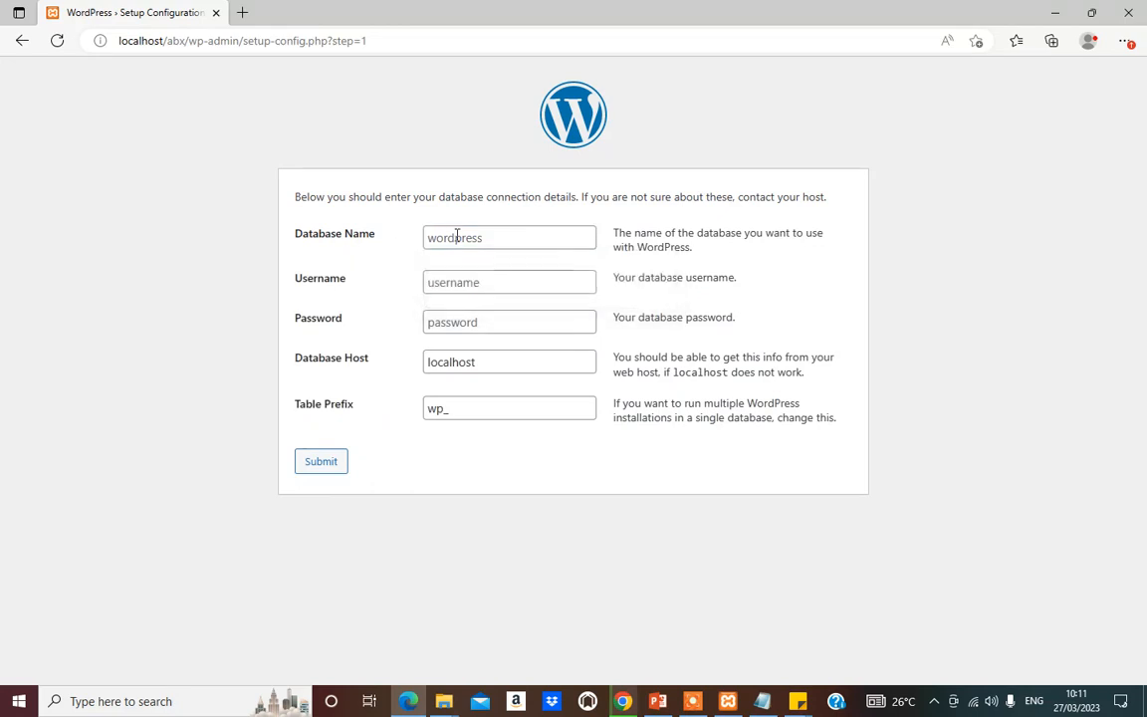
click(761, 701)
drag(265, 179, 195, 179)
key(ctrl+c)
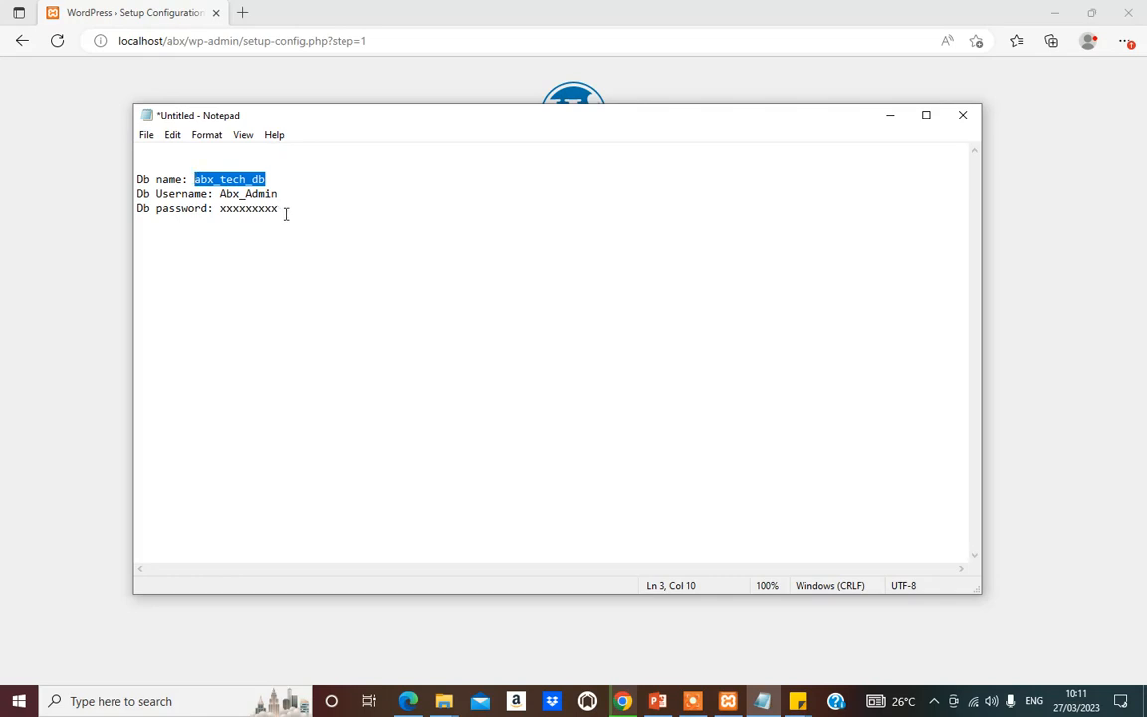
click(59, 238)
click(463, 238)
key(ctrl+v)
Step: Copy the database user name Abx_Admin from the Notepad note into the Username field of the setup form
click(445, 282)
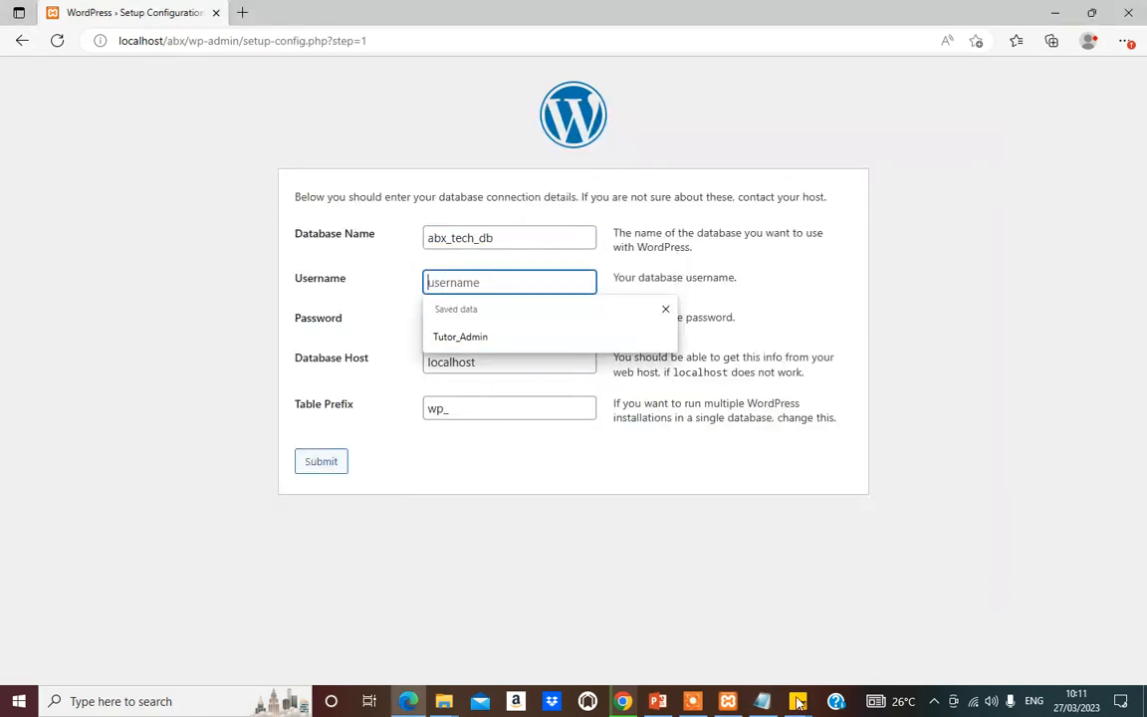
click(761, 701)
click(282, 208)
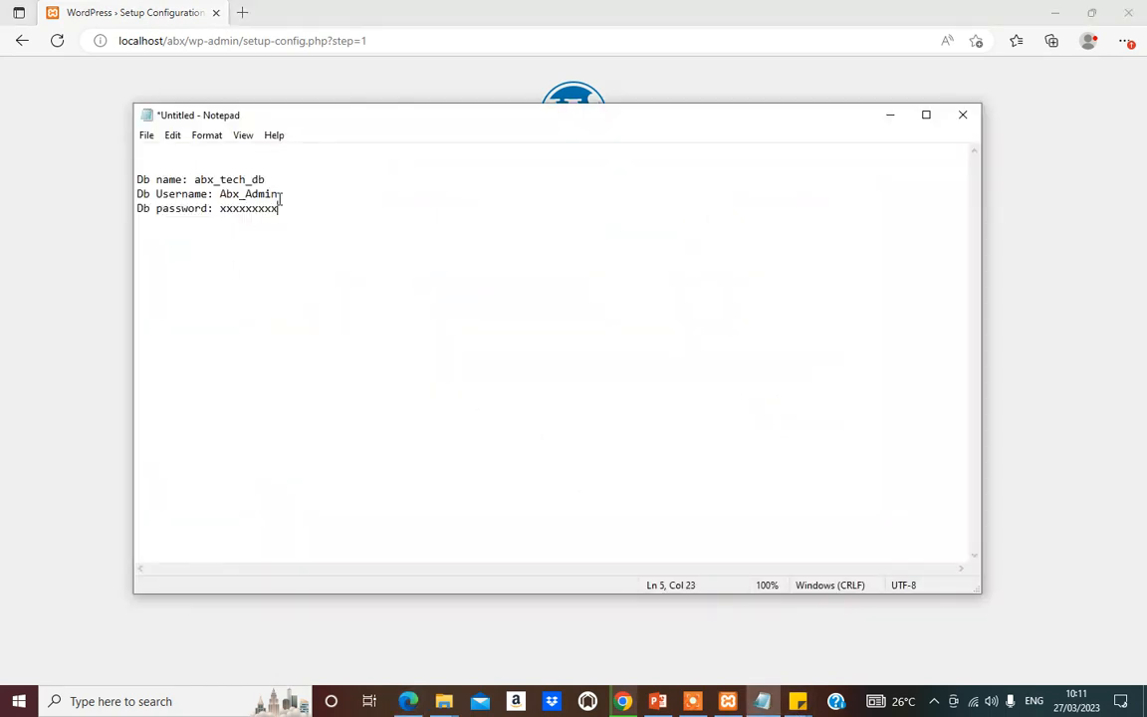
drag(278, 194, 220, 194)
key(ctrl+c)
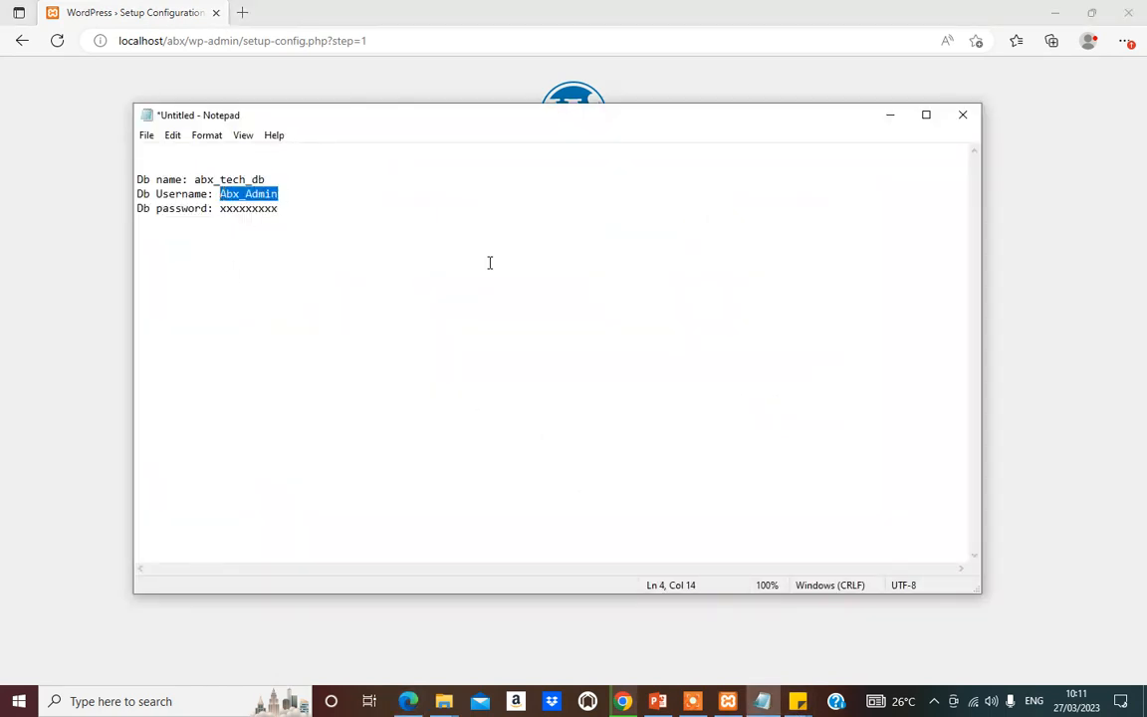
click(97, 281)
click(460, 287)
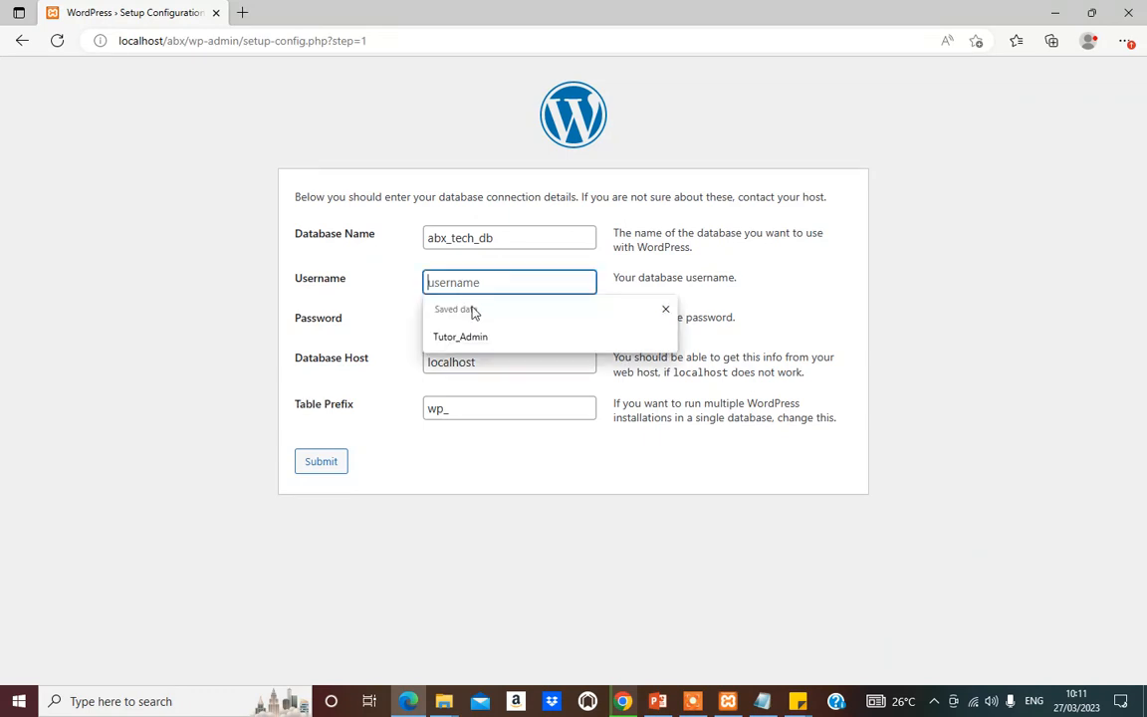
key(ctrl+v)
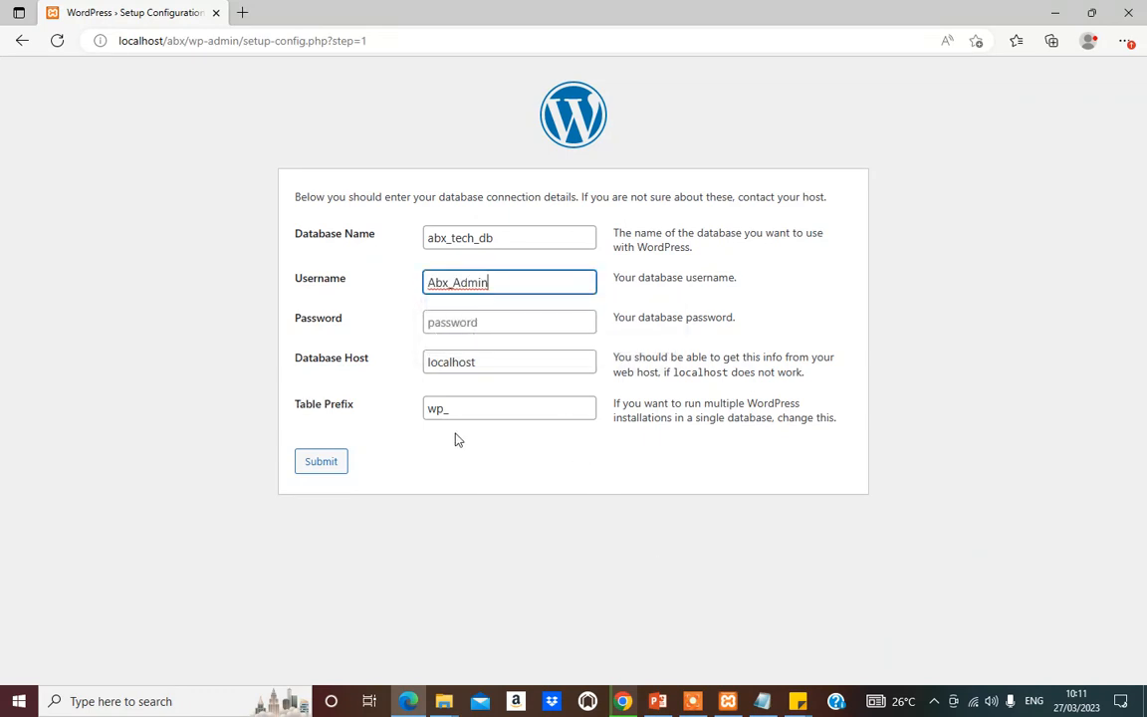
Step: Enter the database password in the Password field and submit the connection details
click(476, 321)
key(ctrl+v)
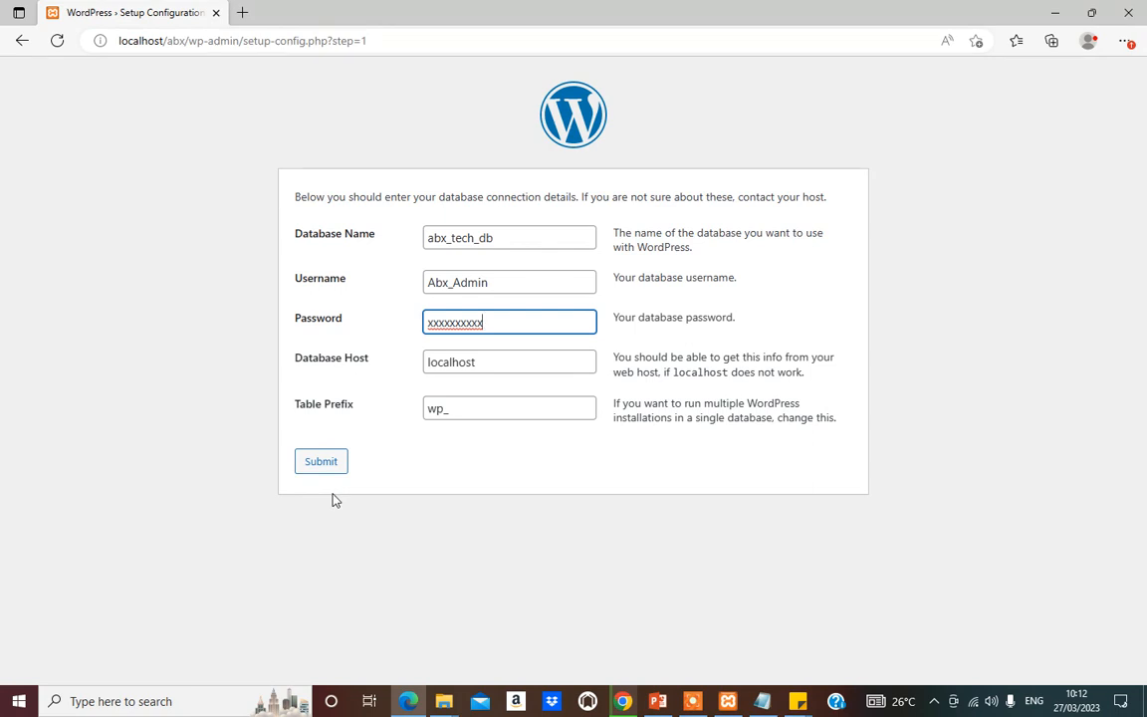
key(Return)
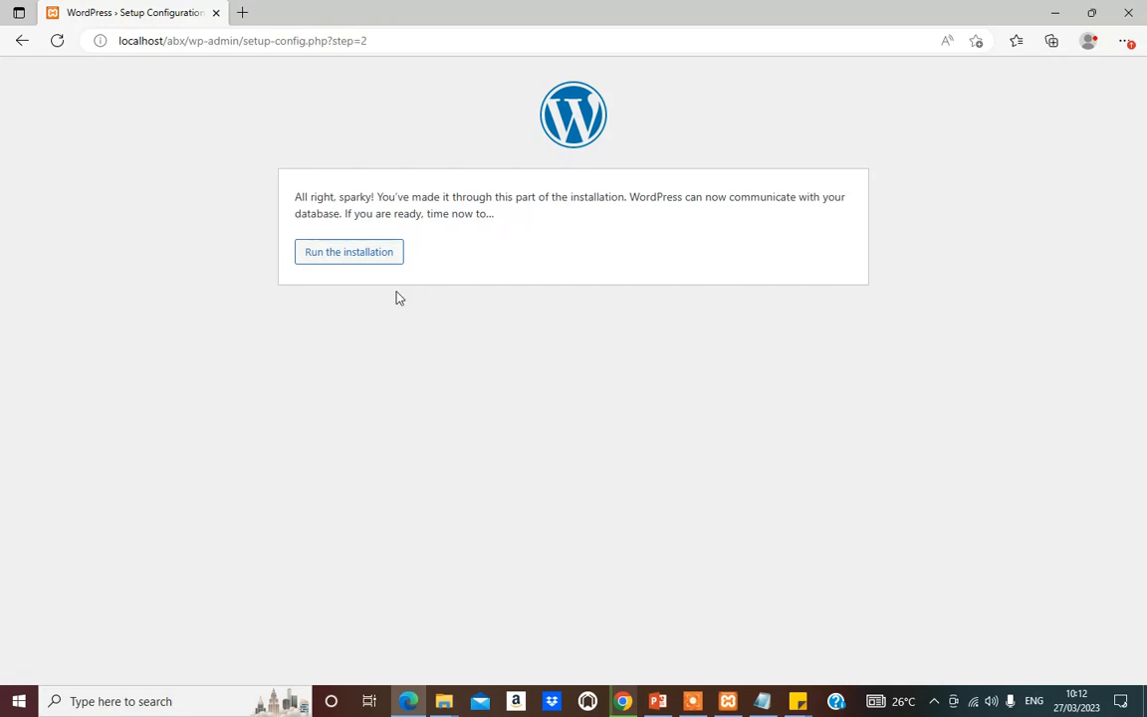
Step: Run the WordPress installation and set the site title to ABX CYBER TECH
click(341, 257)
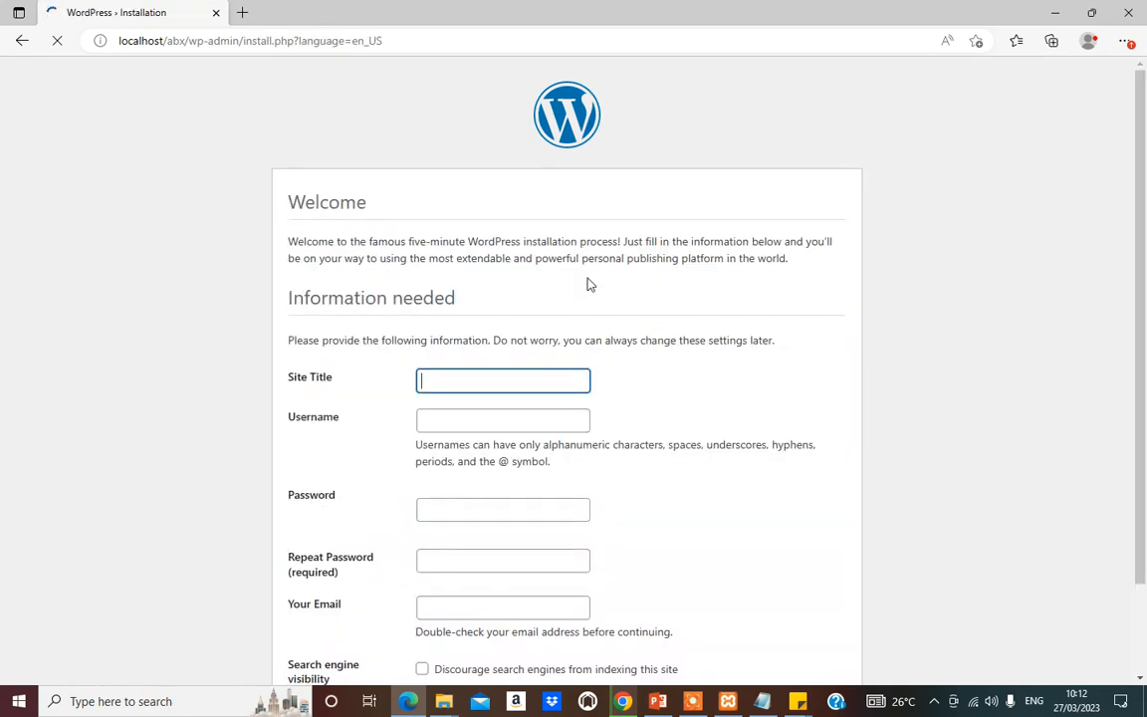
scroll(607, 422, down, 1)
scroll(597, 418, up, 1)
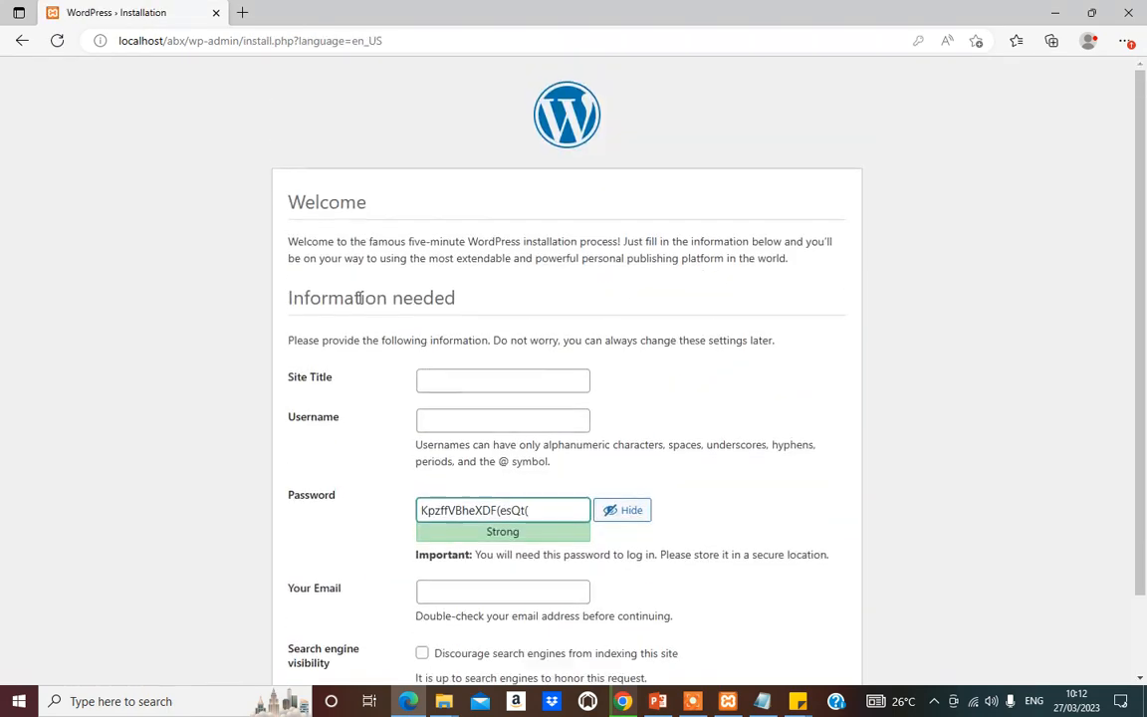
click(465, 381)
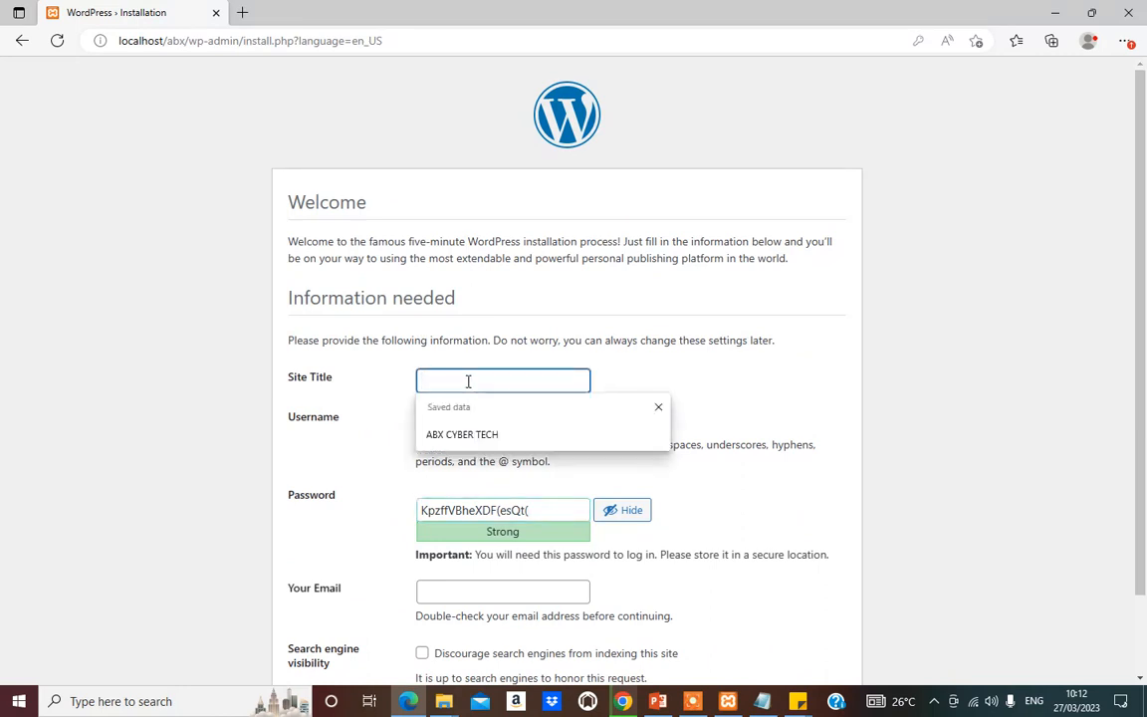
click(450, 434)
Step: Set the administrator username to Admin on the WordPress installation form
click(438, 422)
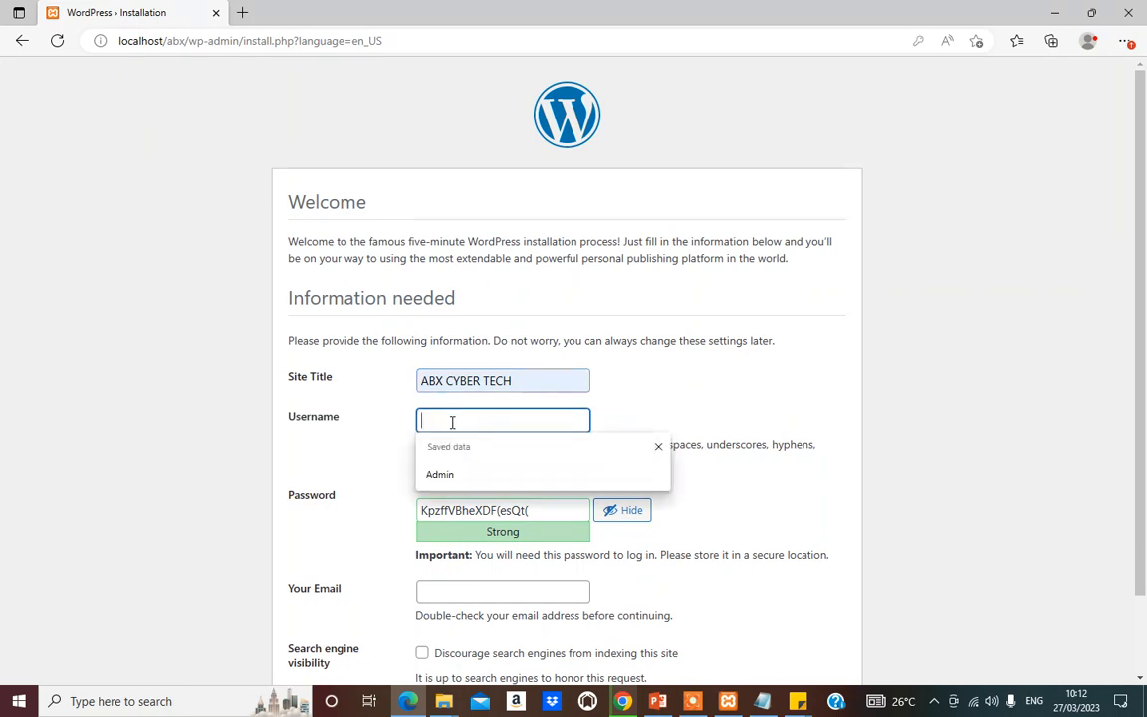
click(335, 450)
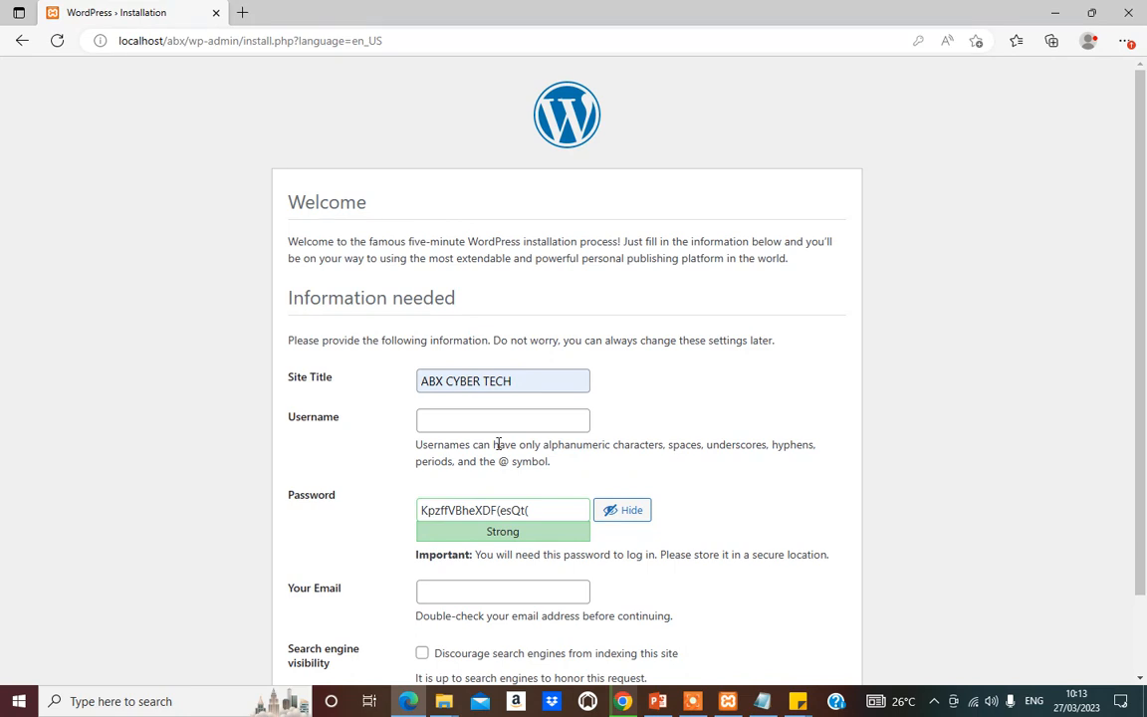
click(456, 420)
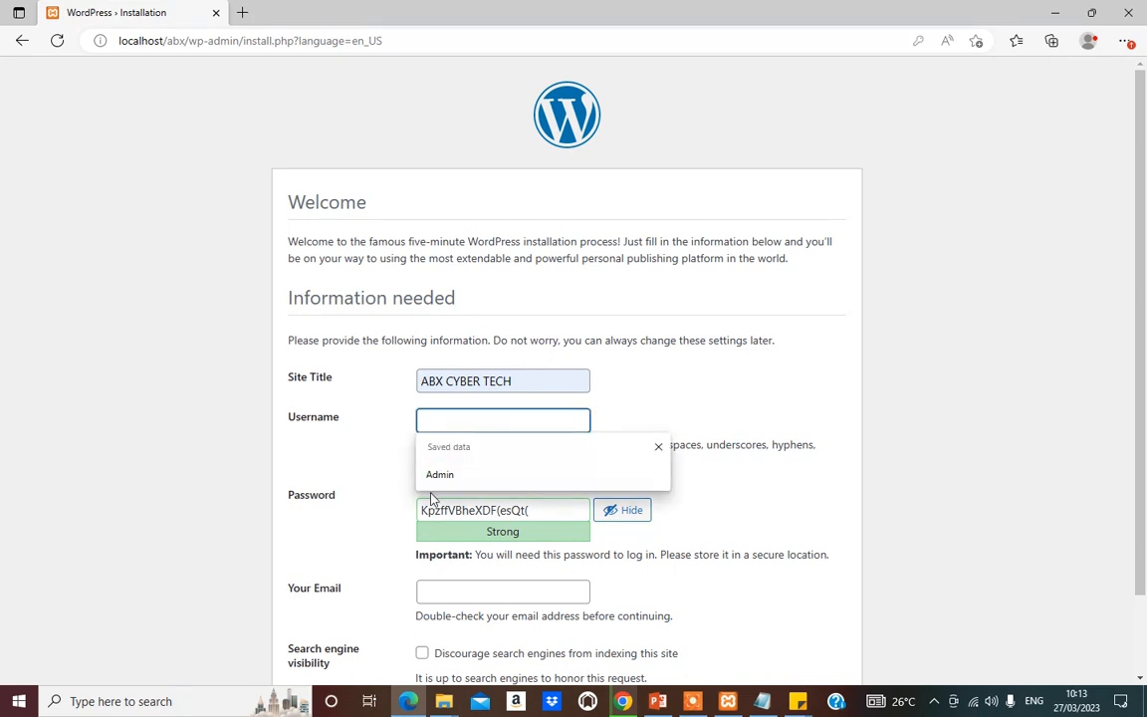
click(361, 426)
click(446, 418)
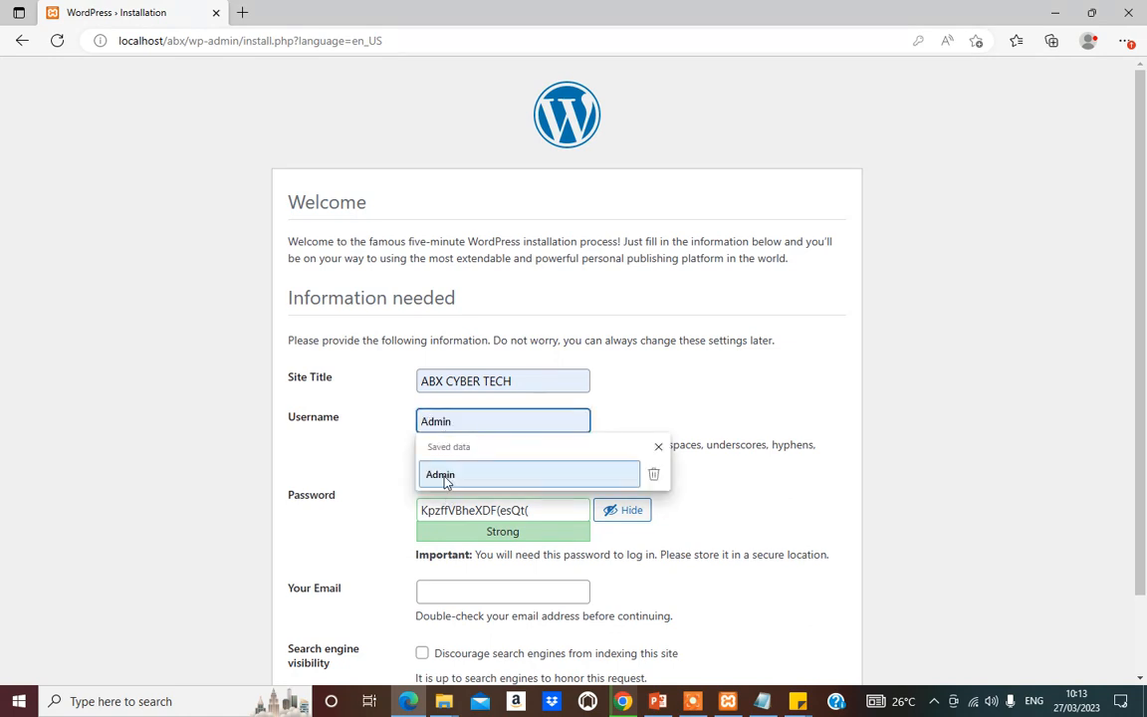
click(445, 475)
scroll(697, 364, down, 1)
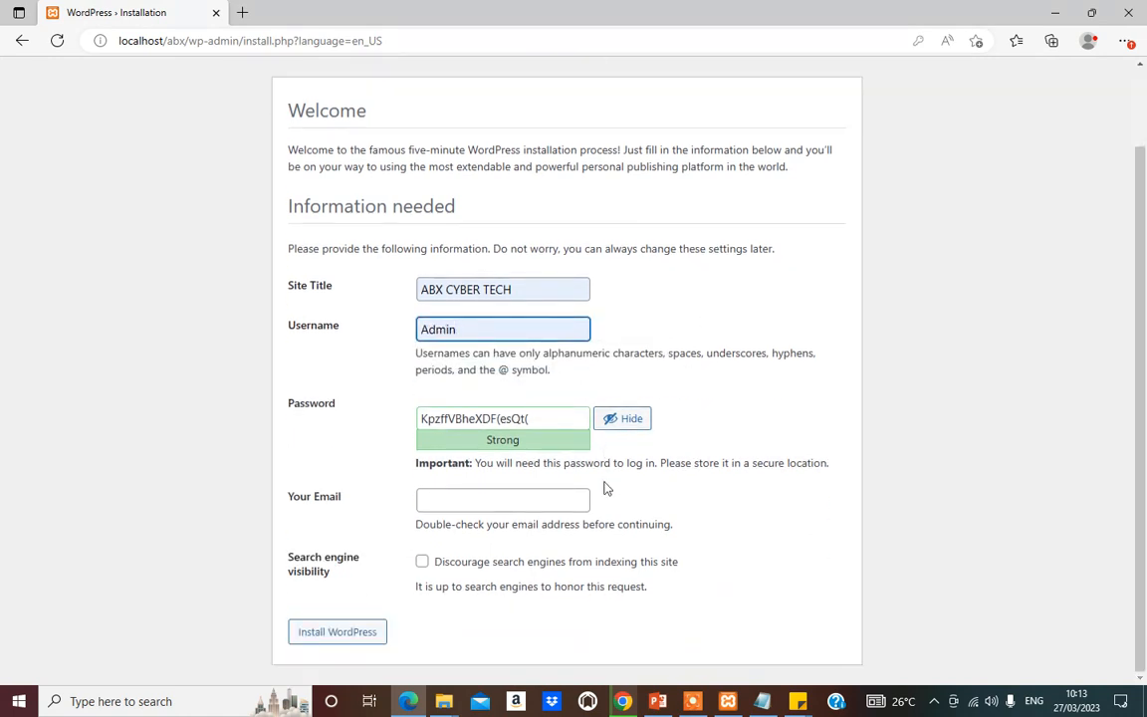
Step: Replace the generated administrator password with the chosen account password and fill in the administrator's email address
click(538, 414)
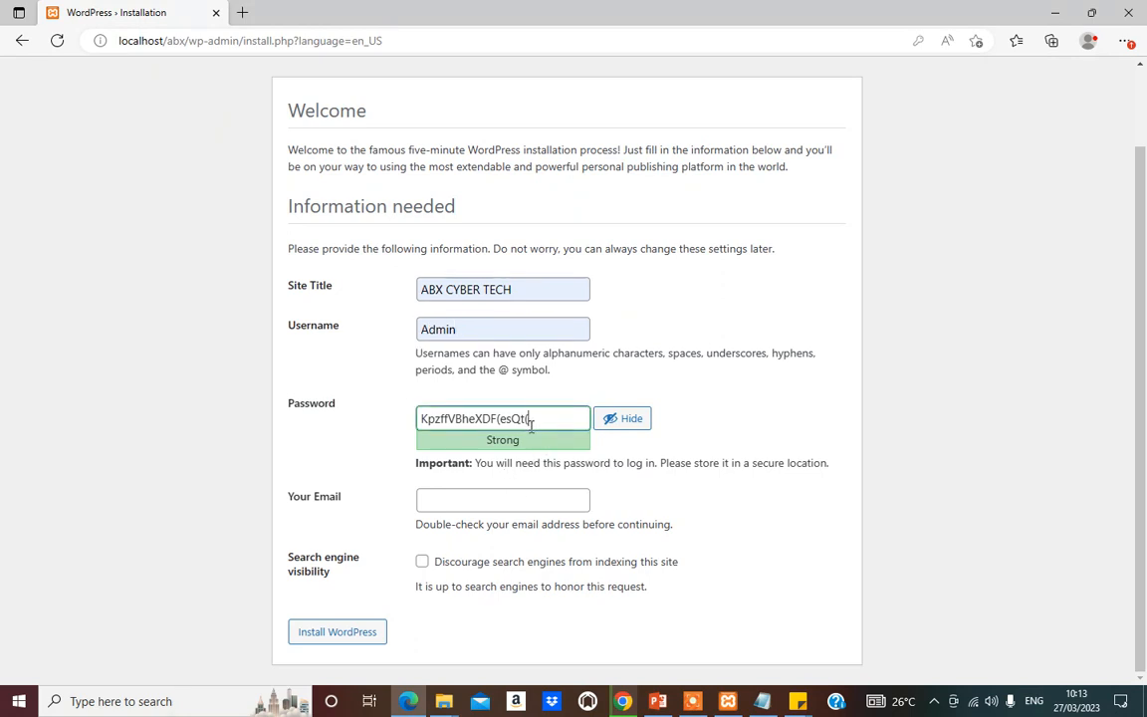
click(617, 422)
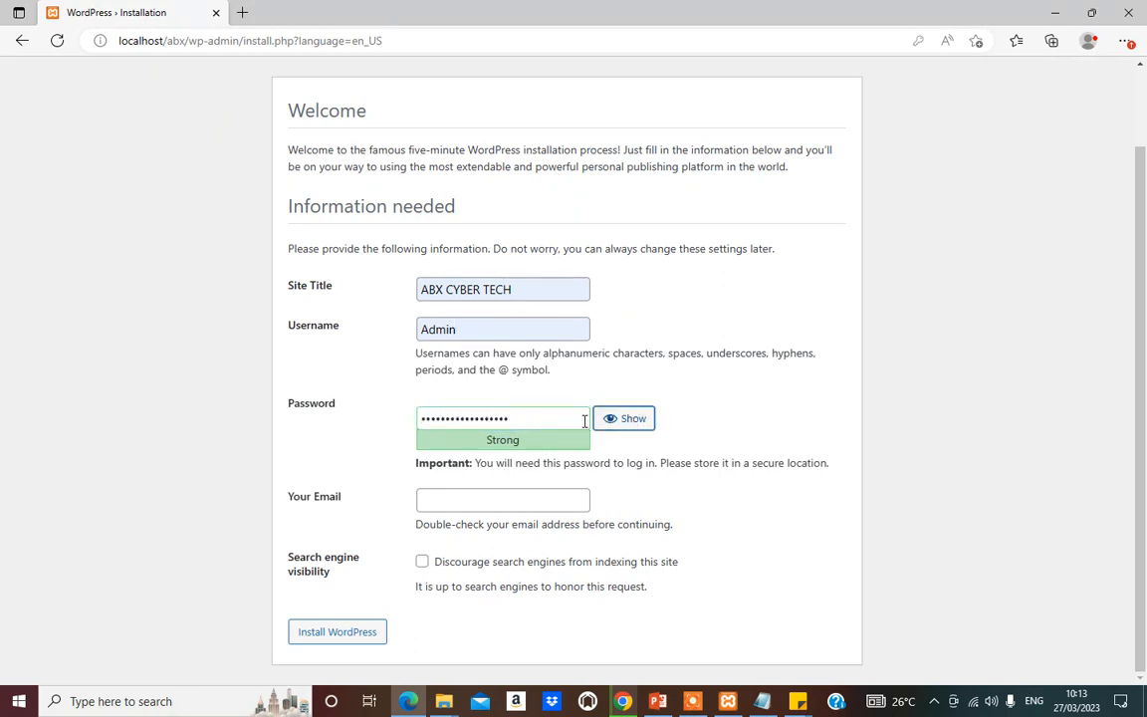
key(BackSpace)
key(BackSpace)
key(BackSpace)
key(BackSpace)
key(BackSpace)
key(BackSpace)
key(BackSpace)
key(BackSpace)
key(BackSpace)
key(BackSpace)
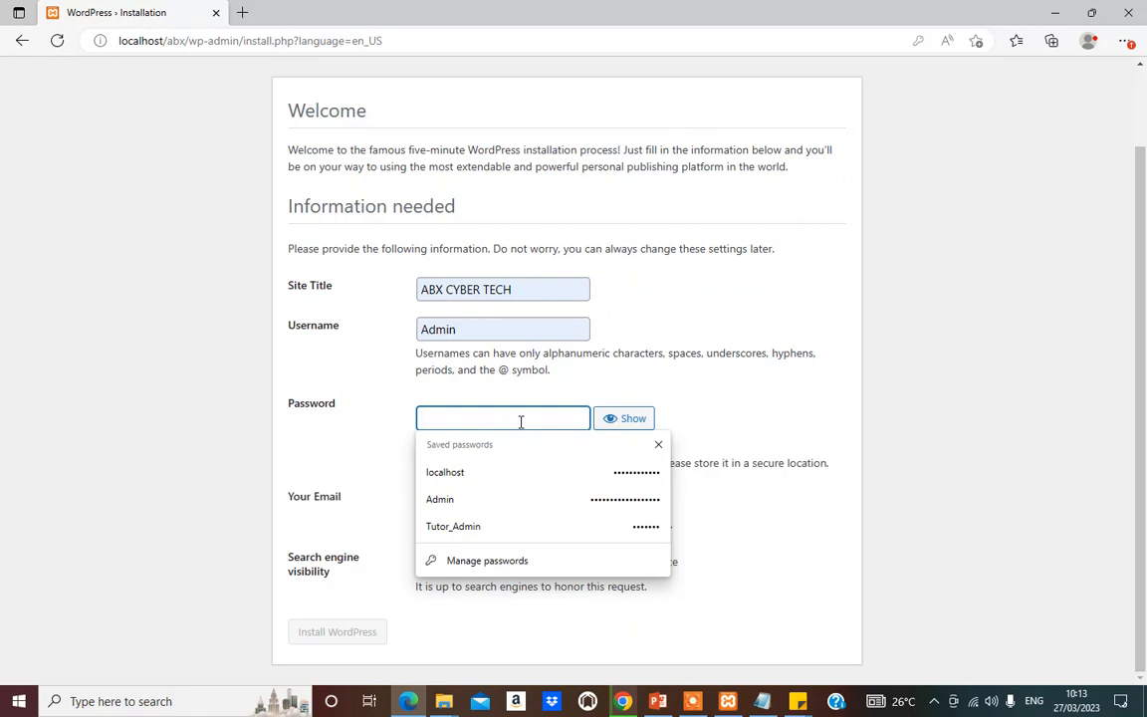
key(ctrl+v)
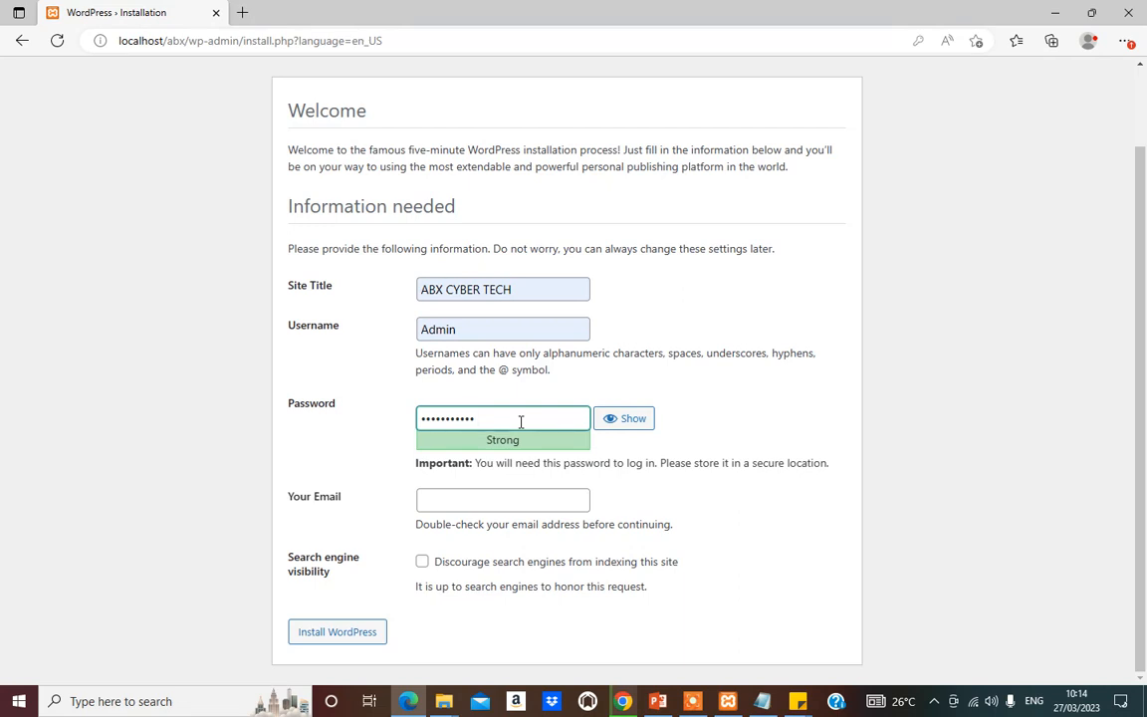
click(495, 499)
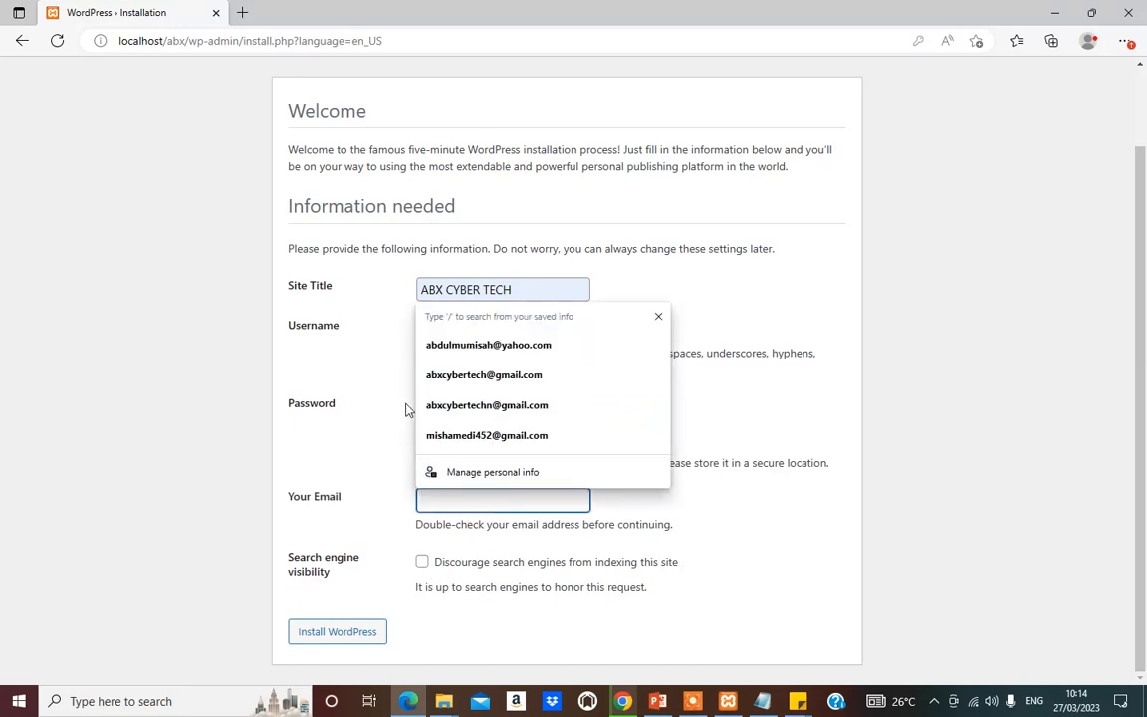
click(577, 408)
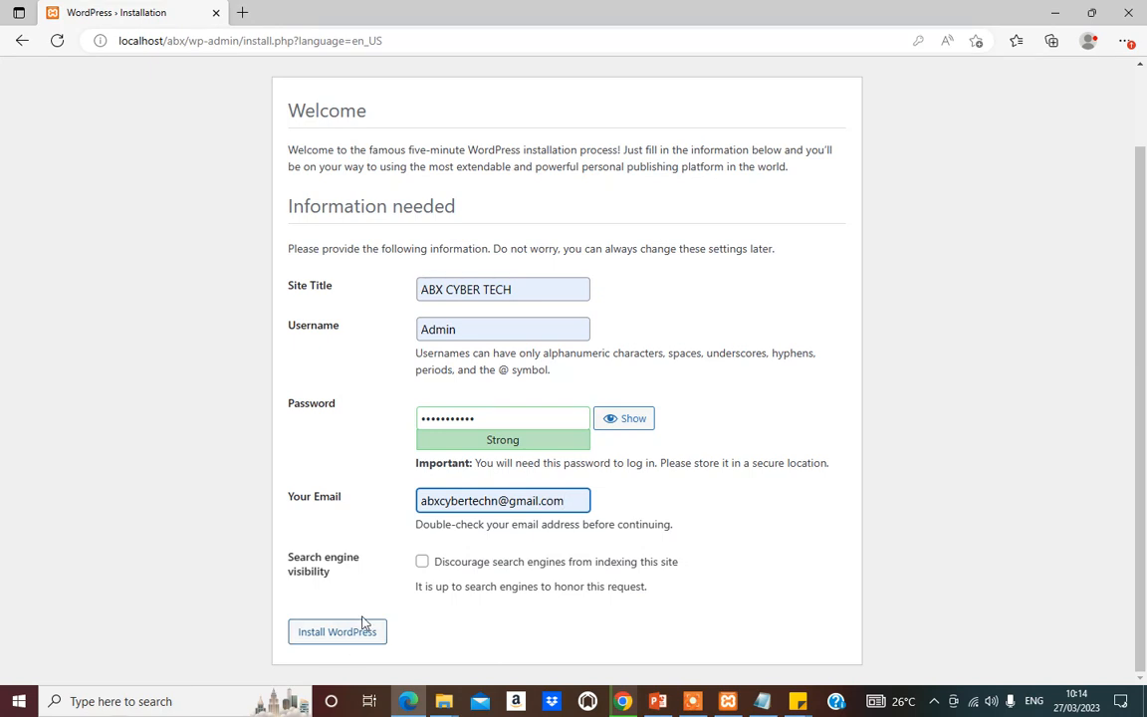
Step: In the Notepad note, add a Db heading above the database details and a Wp section containing "wp username: Admin"
key(alt+Tab)
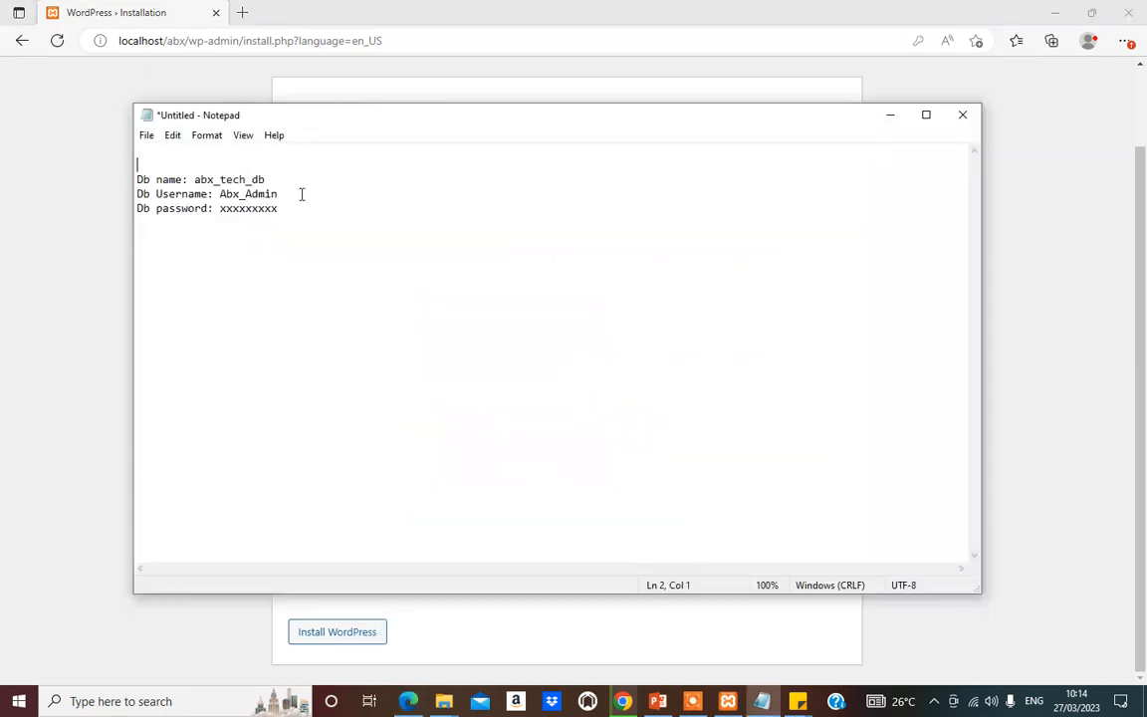
text(D)
click(289, 218)
key(Return)
text(user n)
key(BackSpace)
key(BackSpace)
text(naem)
key(BackSpace)
key(BackSpace)
text(me)
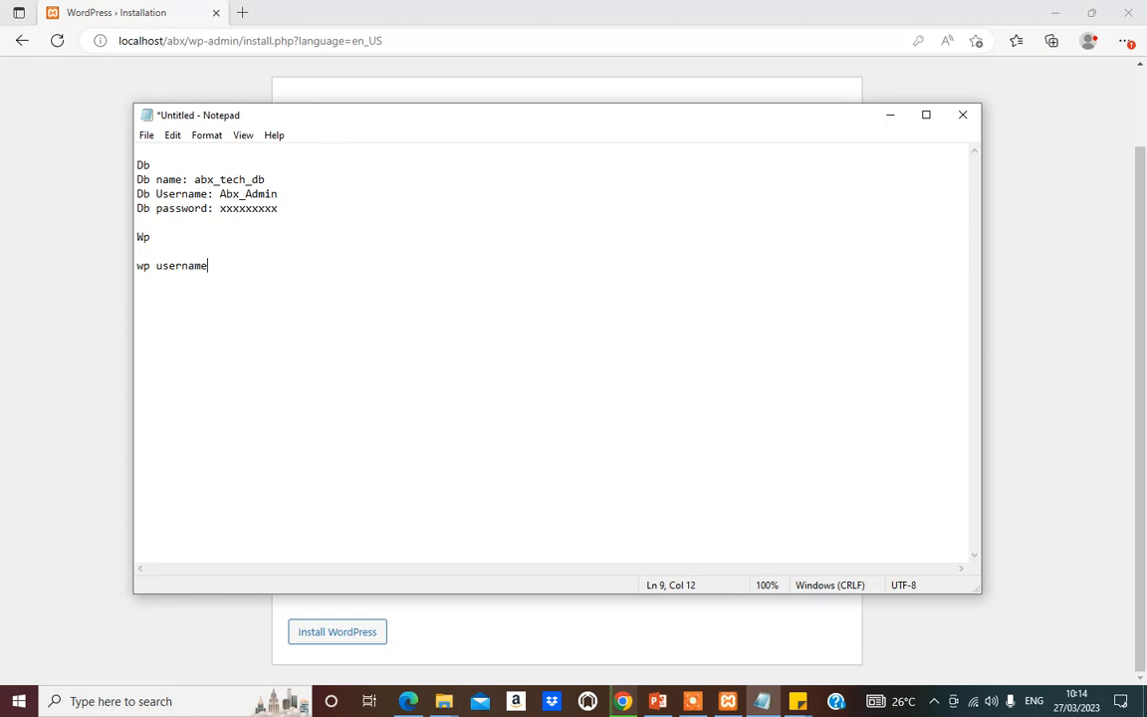
text(: Admin)
Step: Add a wp password line with a masked placeholder below the username in the note
key(Return)
text(wp passwo)
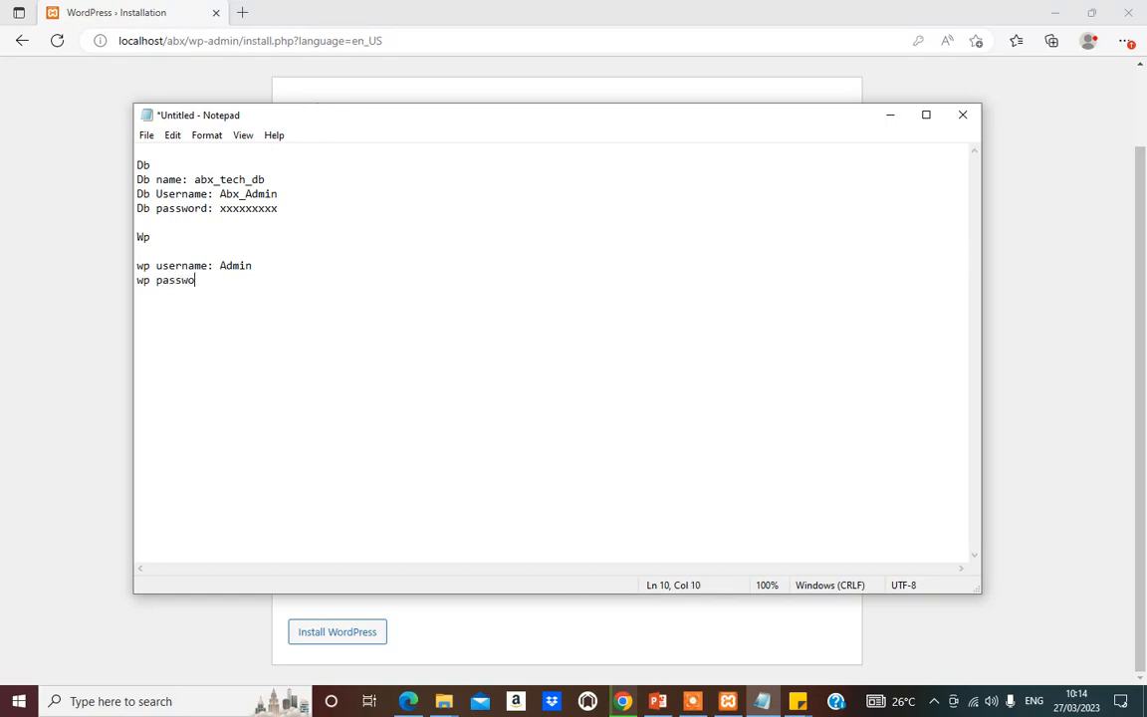
text(rd: xxxxxxx)
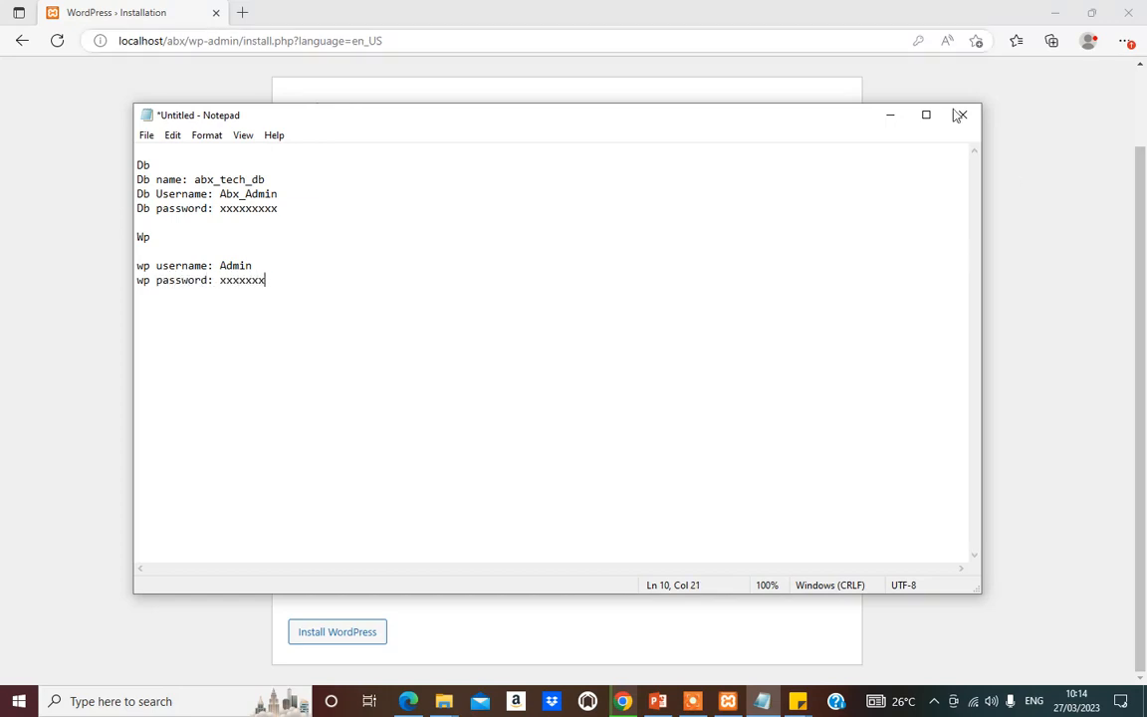
Step: Return to the browser, install WordPress with the entered details, and open the site's login page
key(alt+Tab)
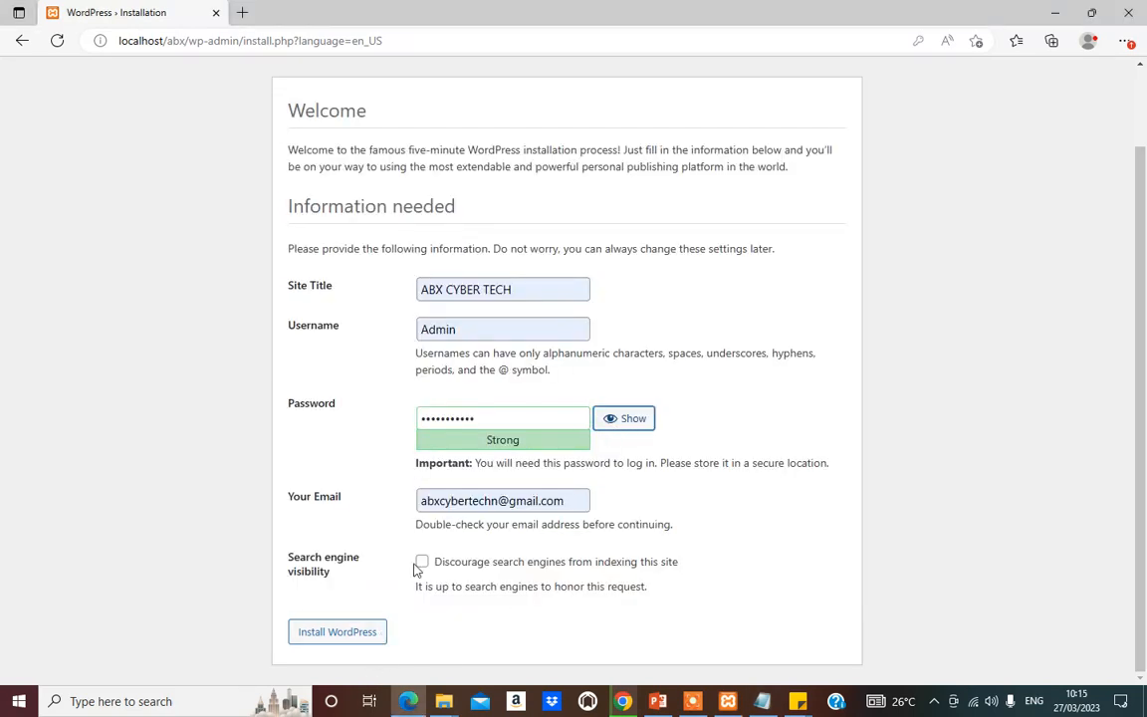
click(325, 637)
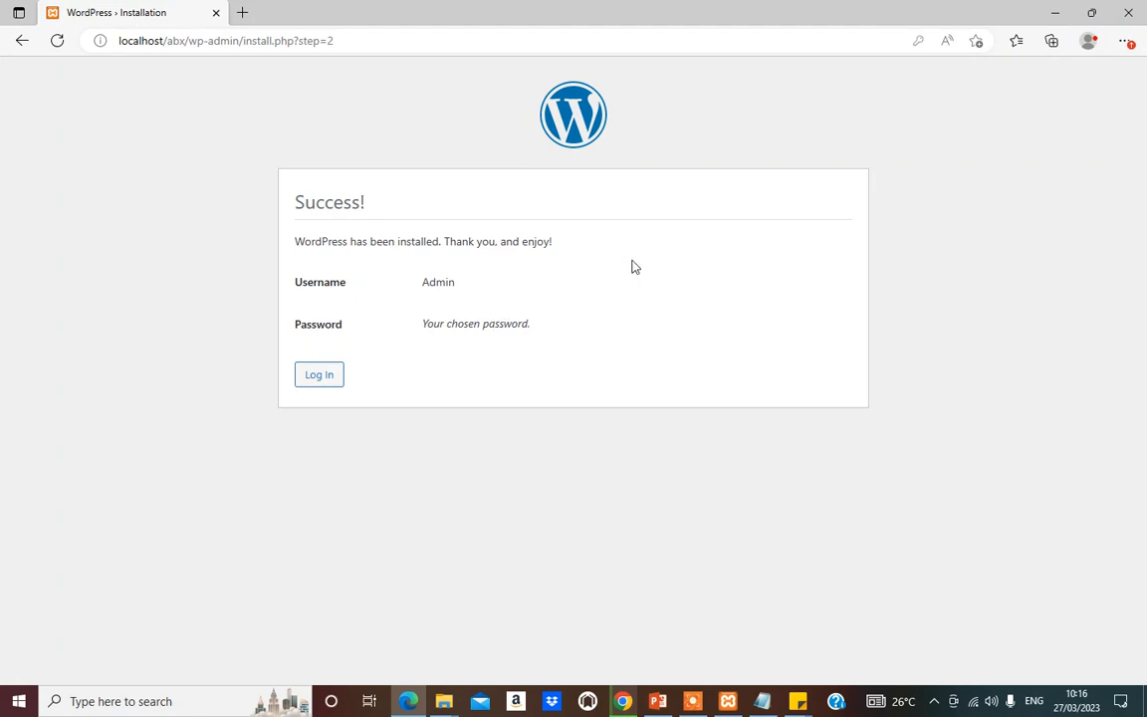
click(329, 388)
Step: Replace the prefilled login username with Admin
click(567, 256)
key(BackSpace)
key(BackSpace)
key(BackSpace)
key(BackSpace)
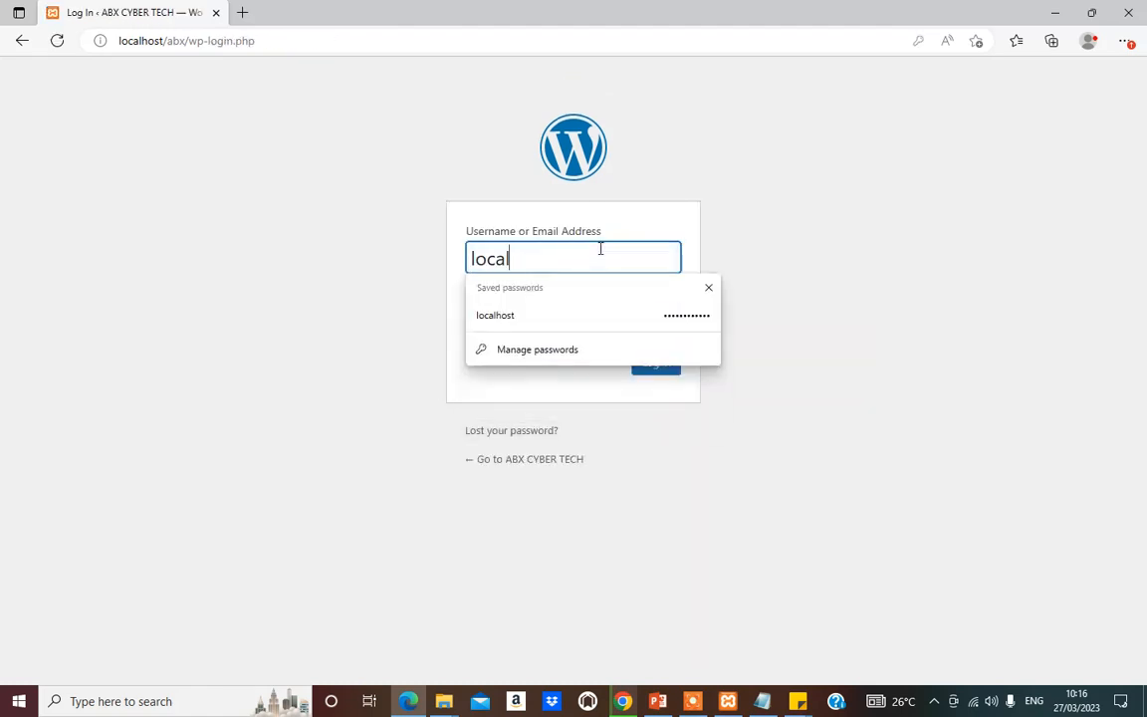
key(BackSpace)
key(BackSpace)
key(BackSpace)
text(A)
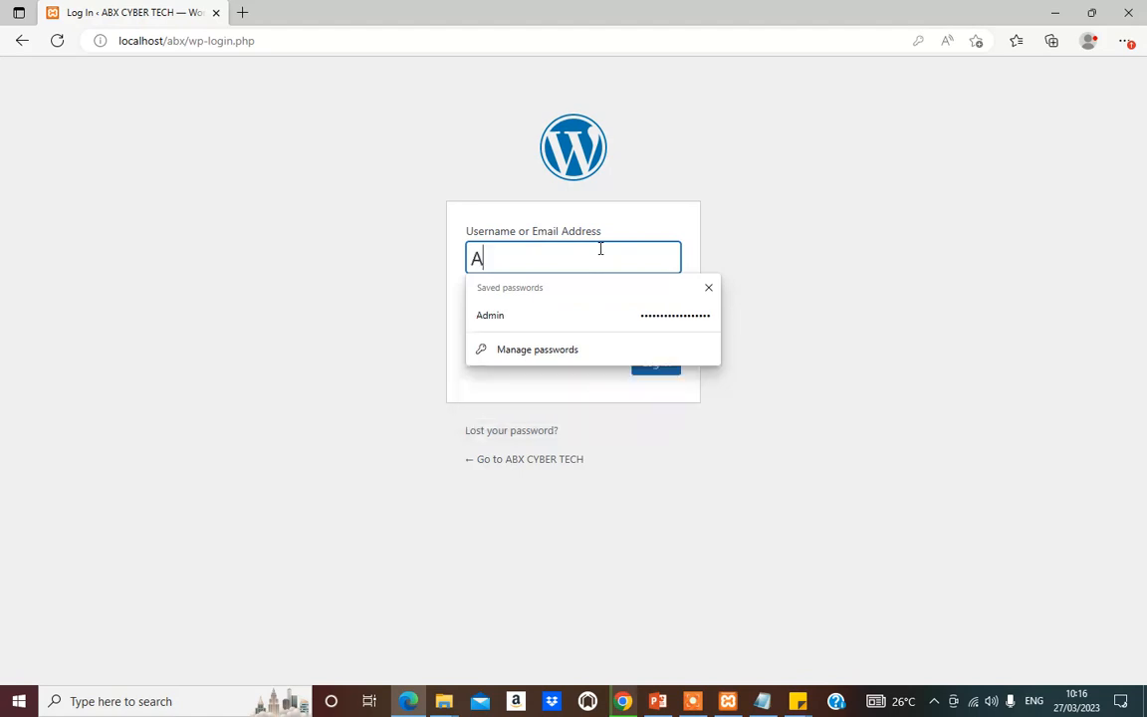
text(dmin)
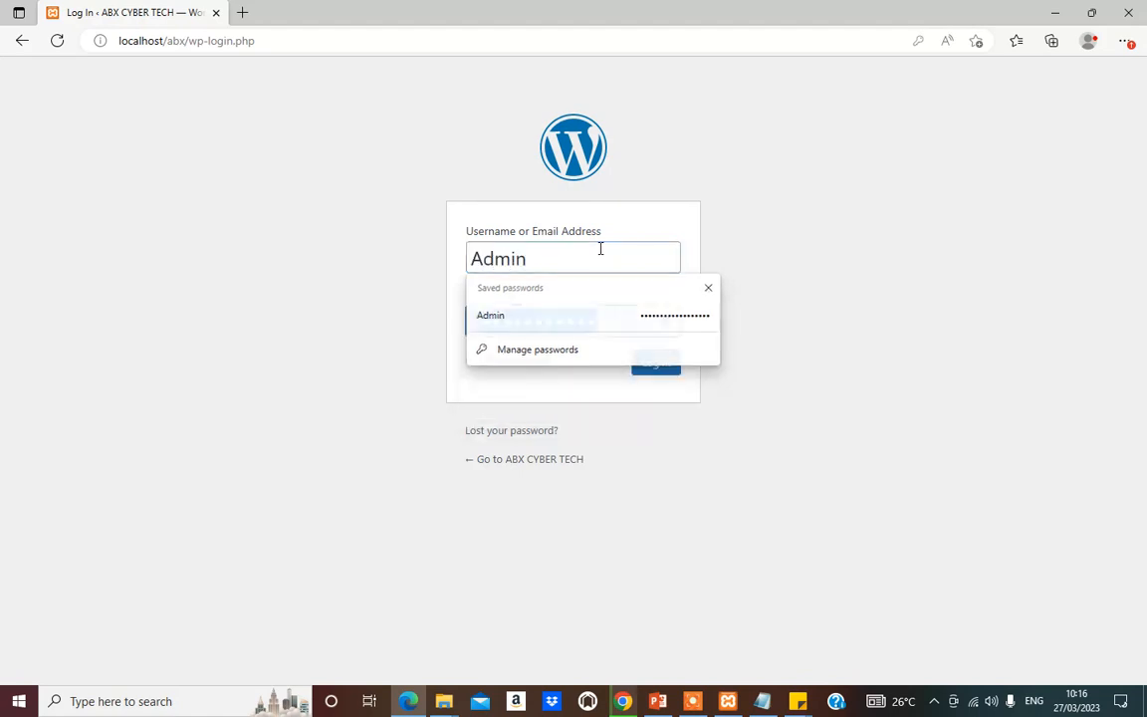
Step: Replace the prefilled password with the administrator password and log in to the WordPress dashboard
key(Tab)
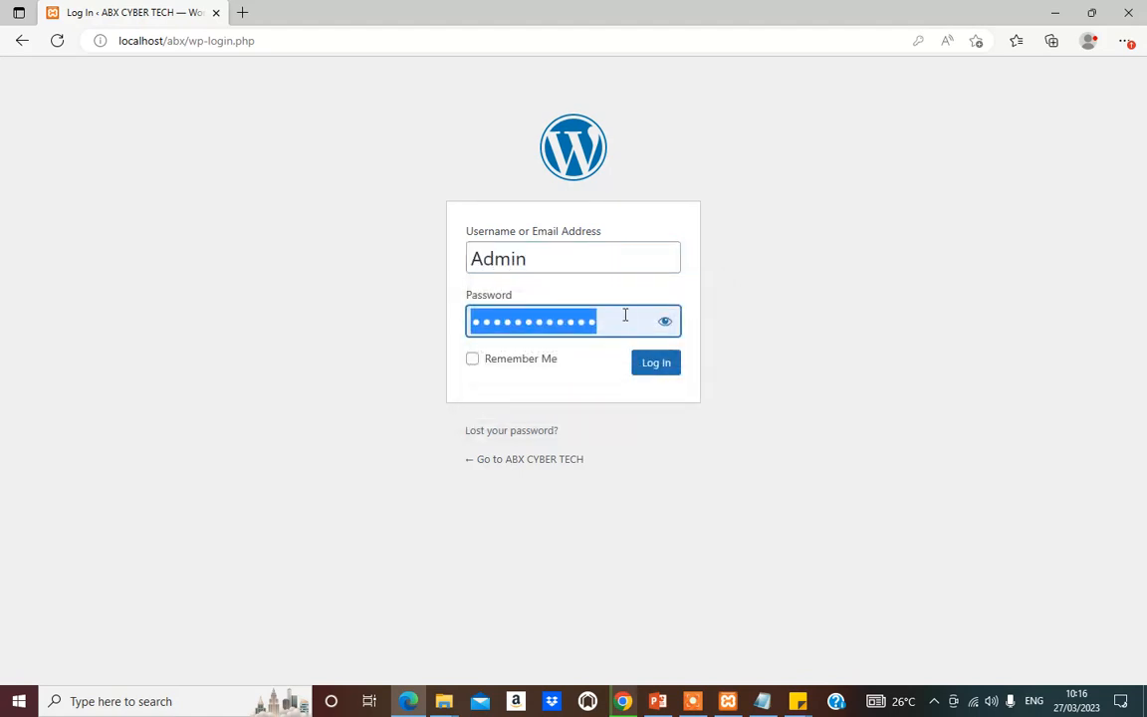
key(BackSpace)
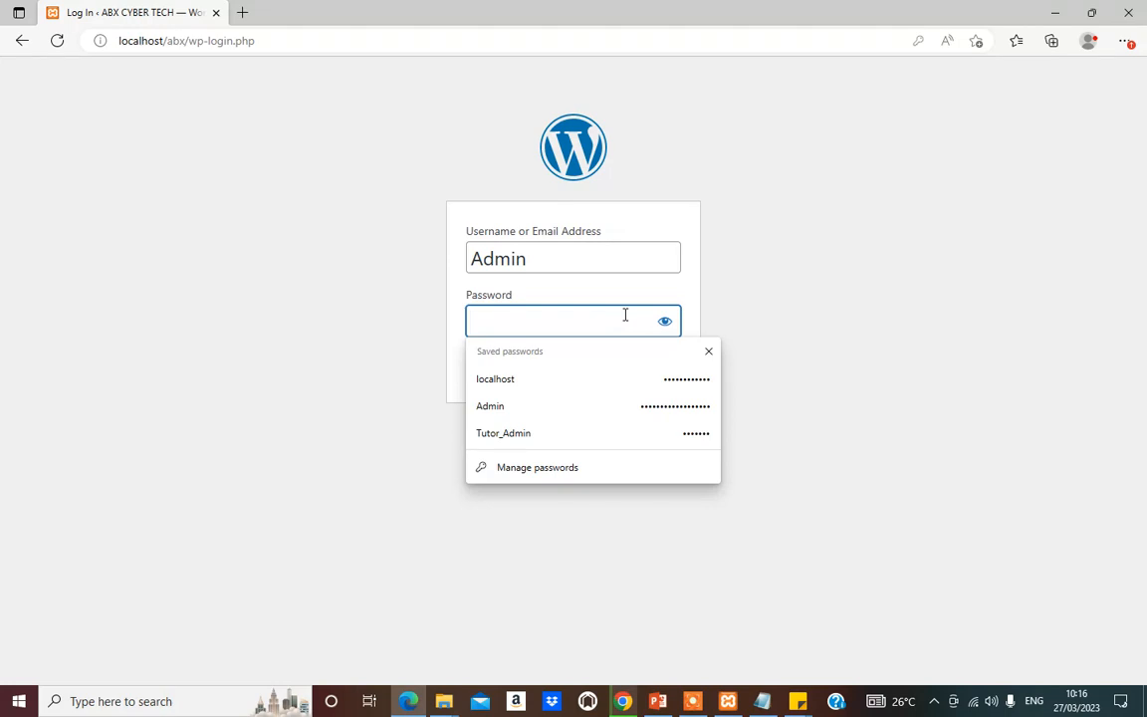
text(*******)
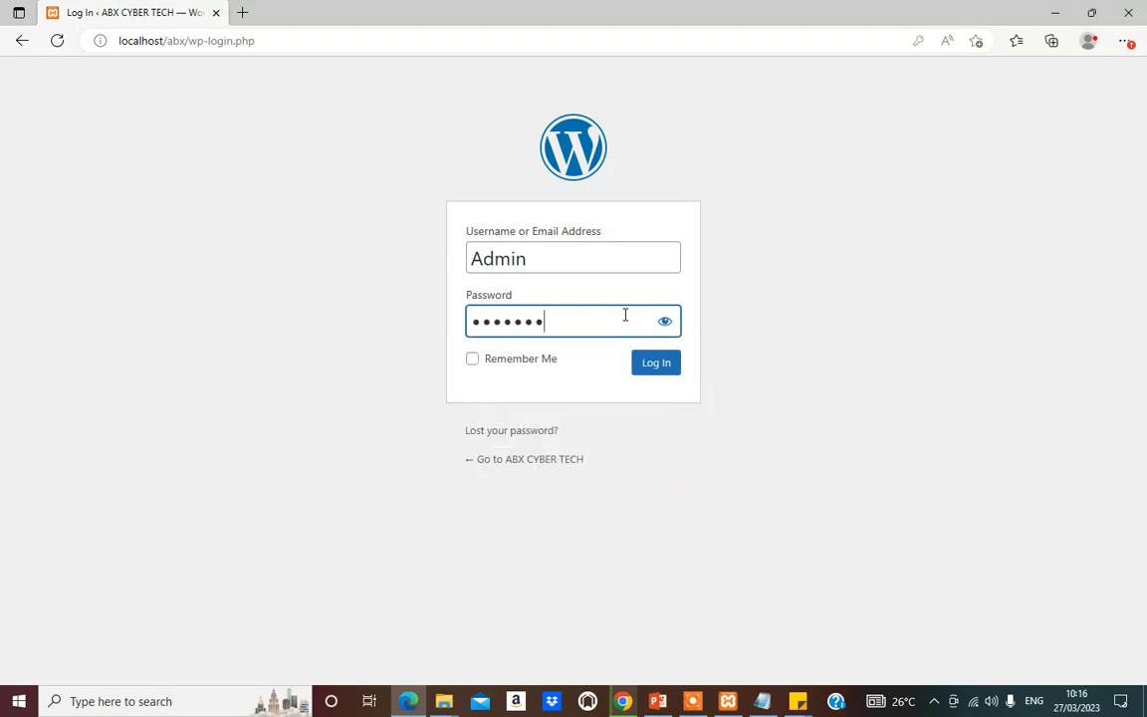
text(****)
click(656, 363)
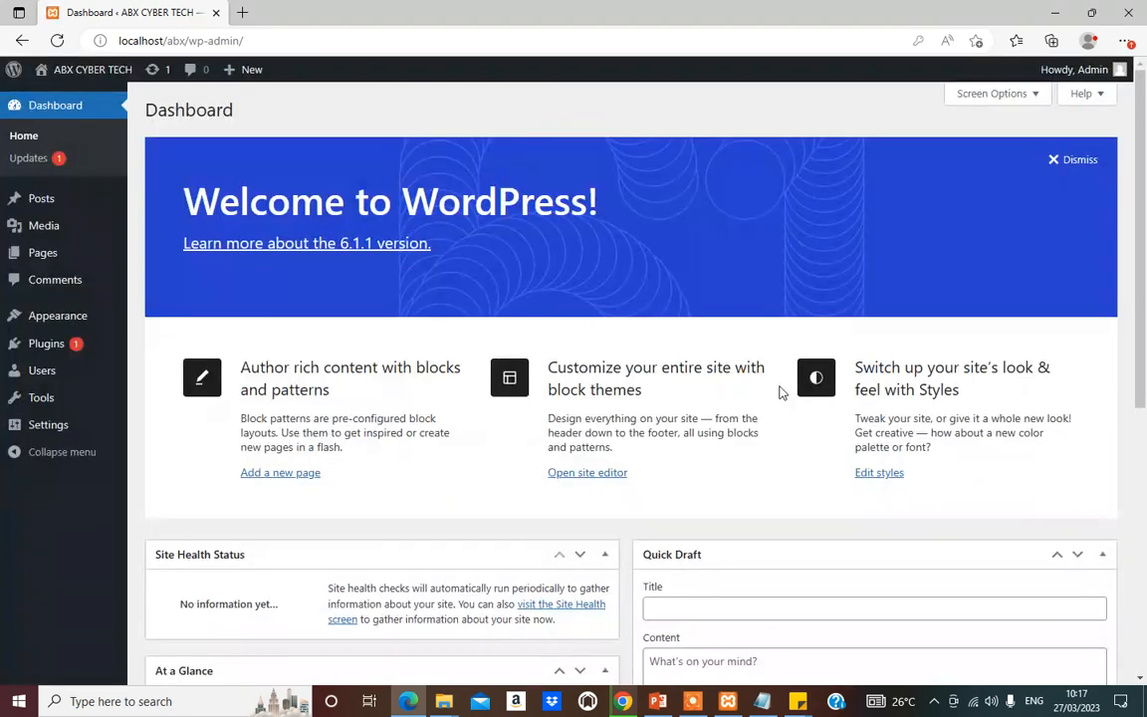
Step: Look over the dashboard, view the ABX CYBER TECH site in a new browser tab, and return to the dashboard
scroll(305, 456, down, 3)
scroll(305, 455, up, 3)
scroll(364, 445, down, 5)
scroll(153, 184, up, 5)
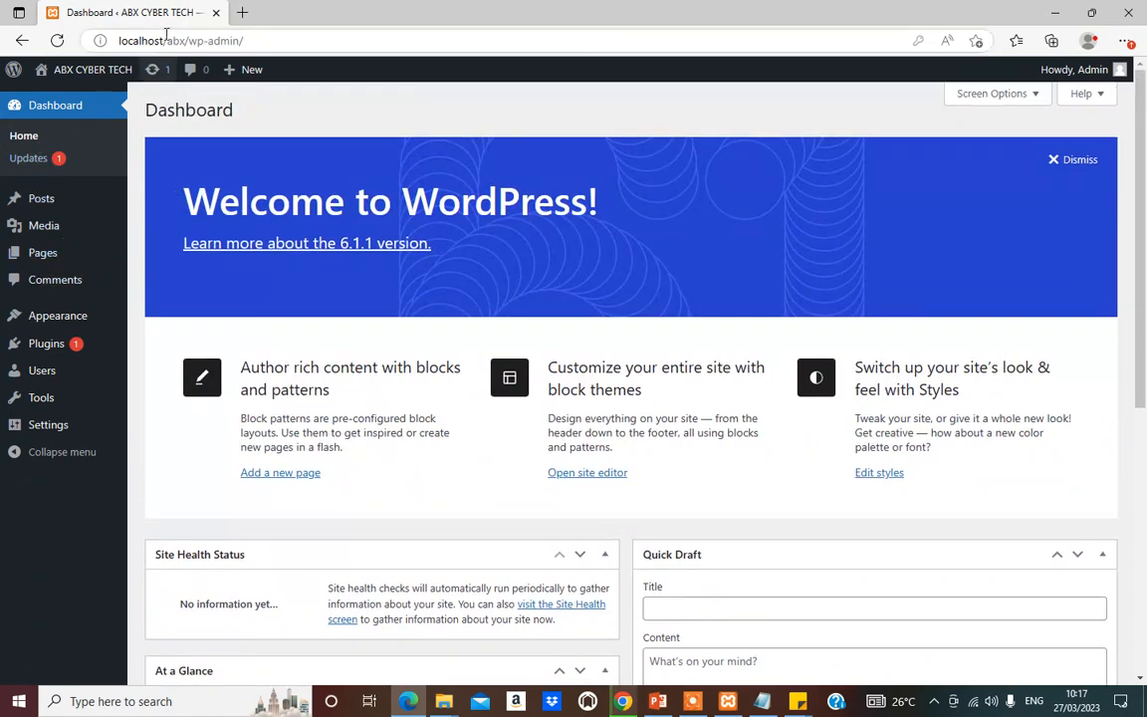
mouse_move(84, 71)
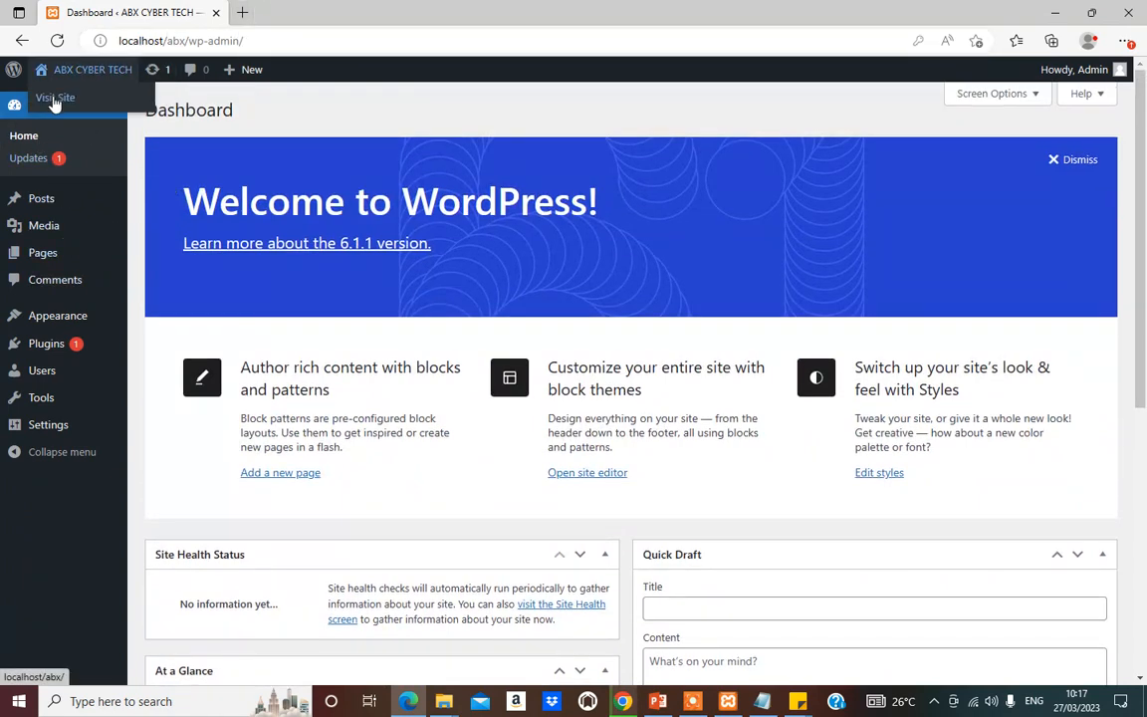
right_click(52, 95)
click(105, 101)
click(306, 14)
click(129, 12)
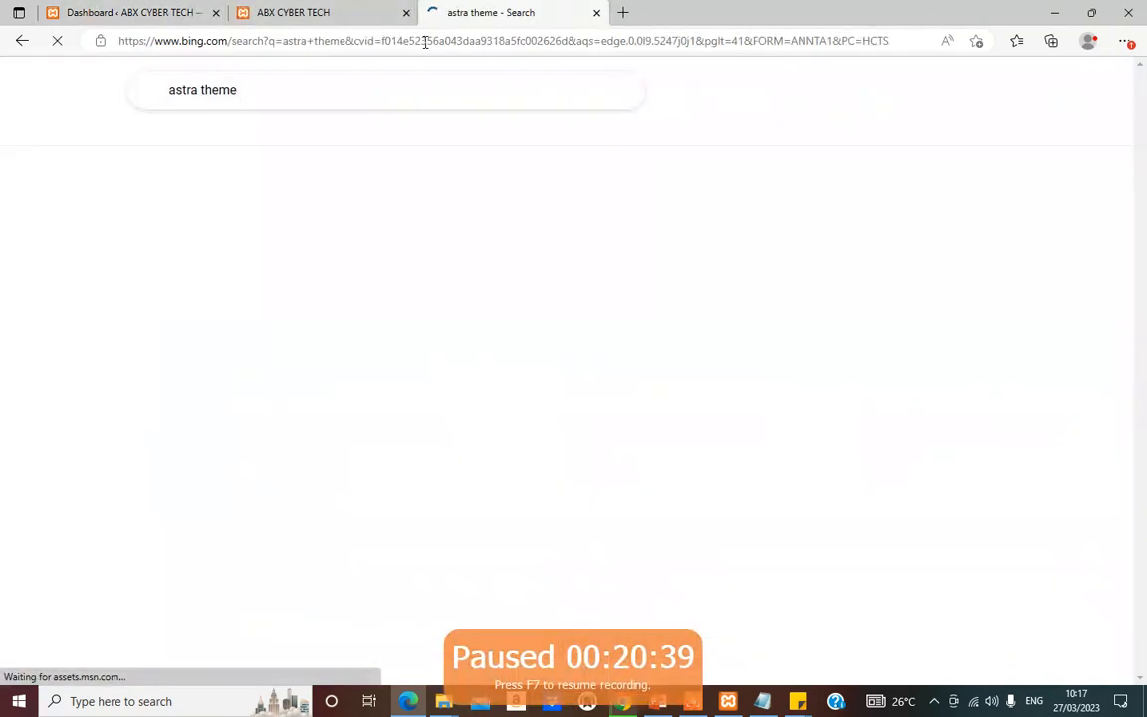
key(F6)
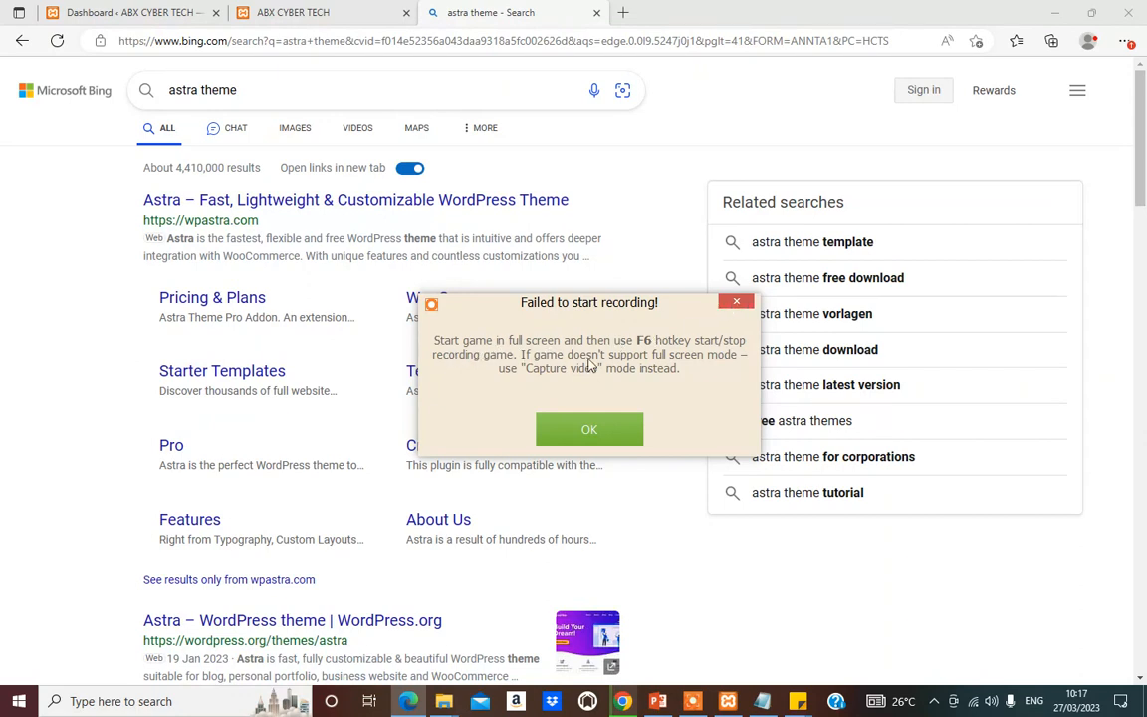
click(744, 304)
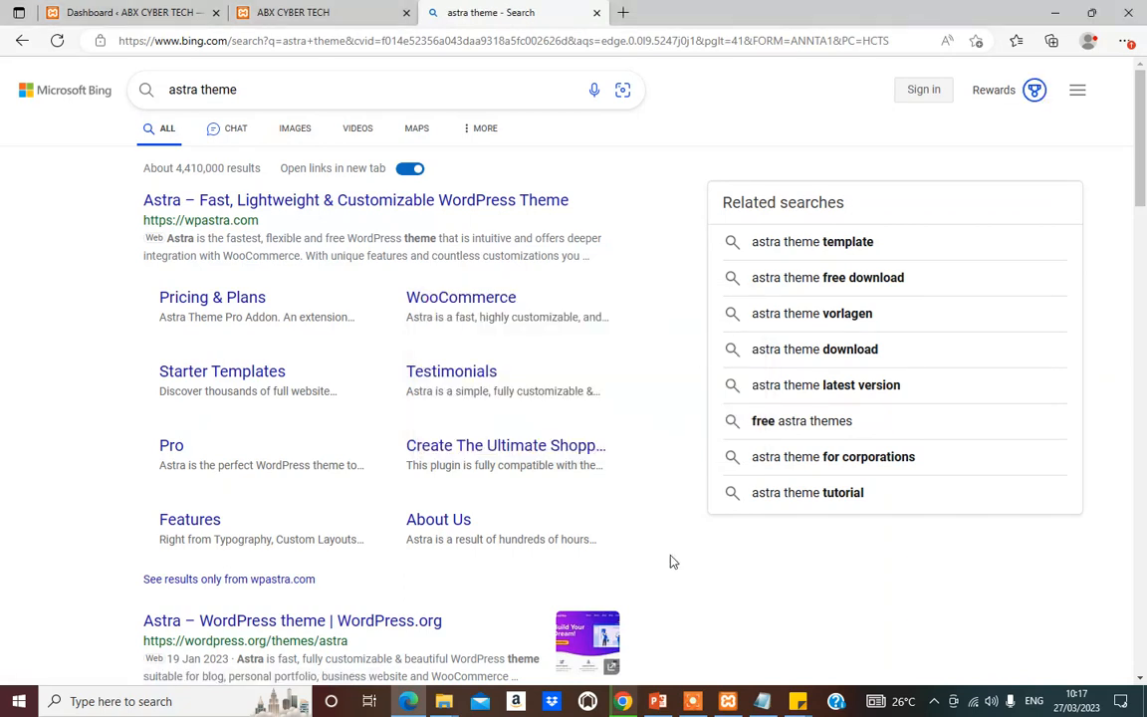
mouse_move(692, 705)
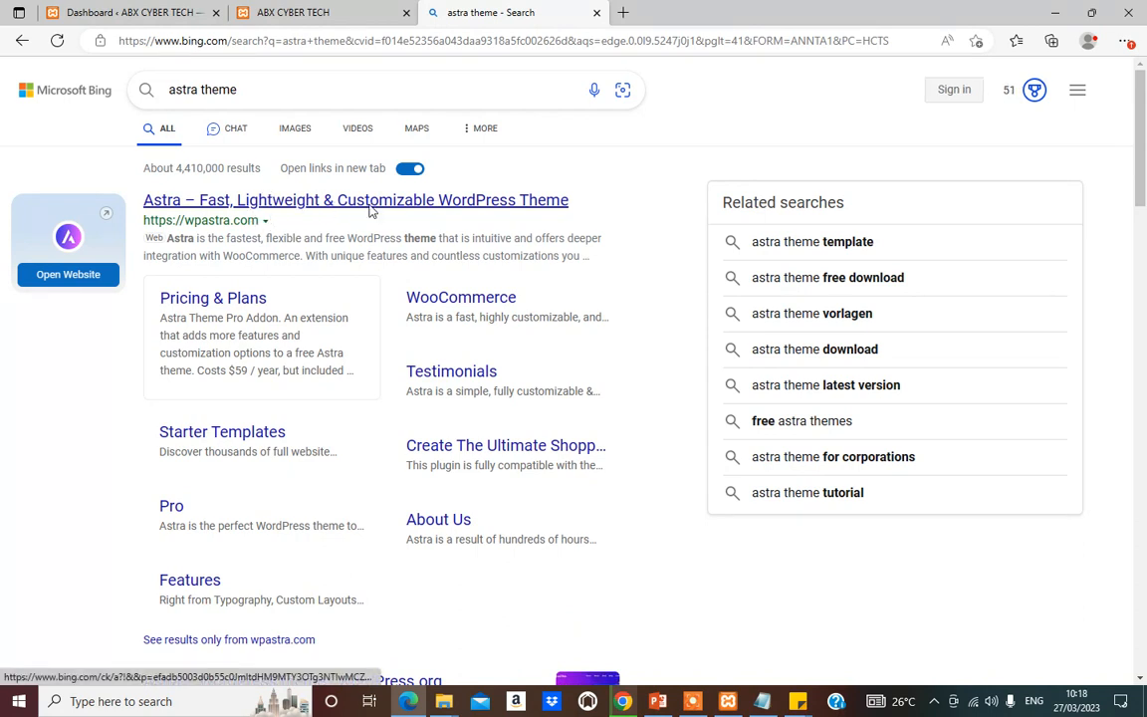
Step: Open the wpastra.com result for the Astra theme in a new browser tab and look through its homepage
right_click(339, 202)
click(372, 216)
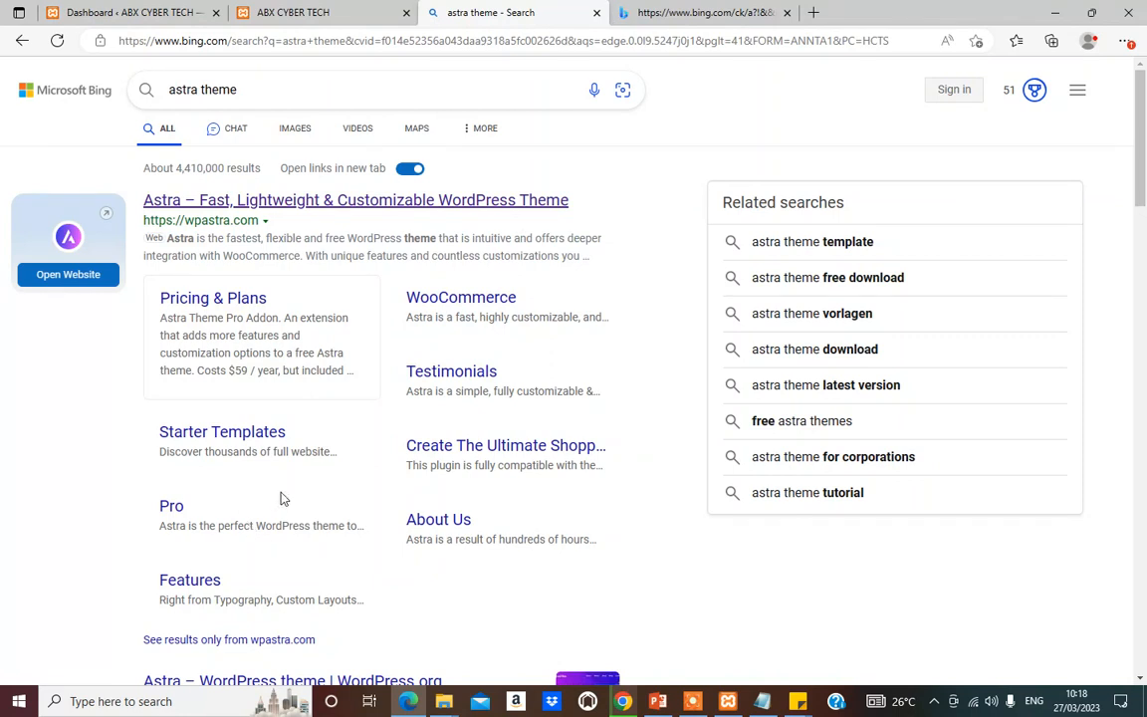
mouse_move(392, 397)
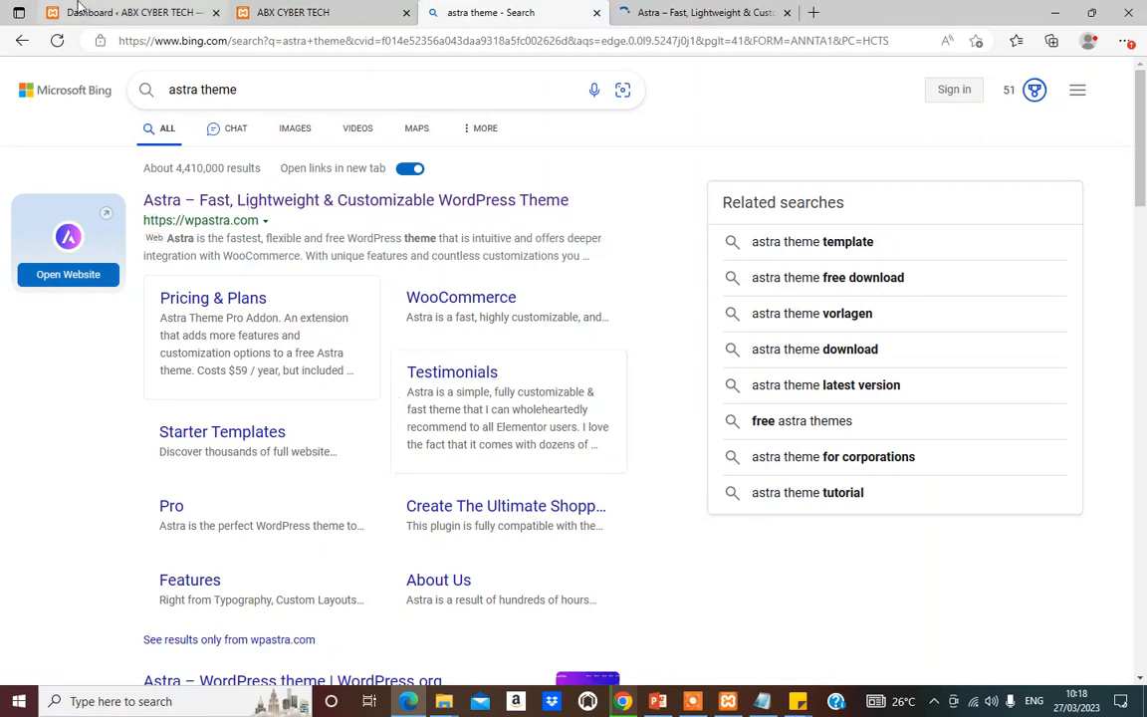
click(721, 13)
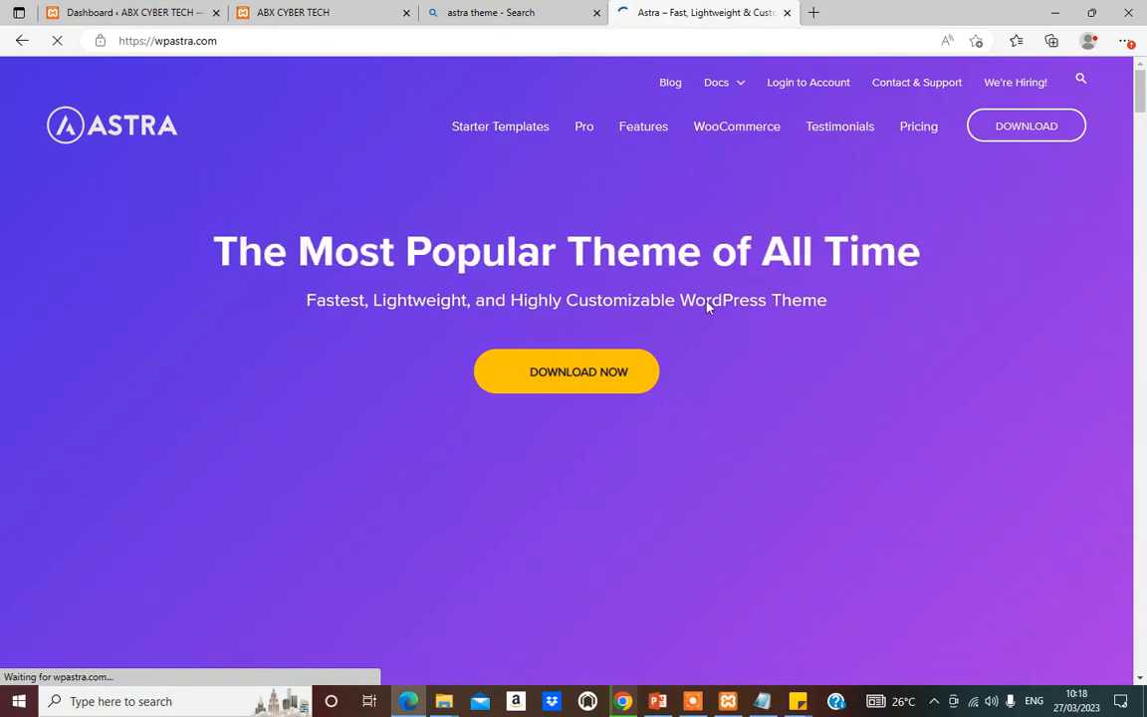
scroll(717, 298, down, 2)
scroll(696, 319, down, 3)
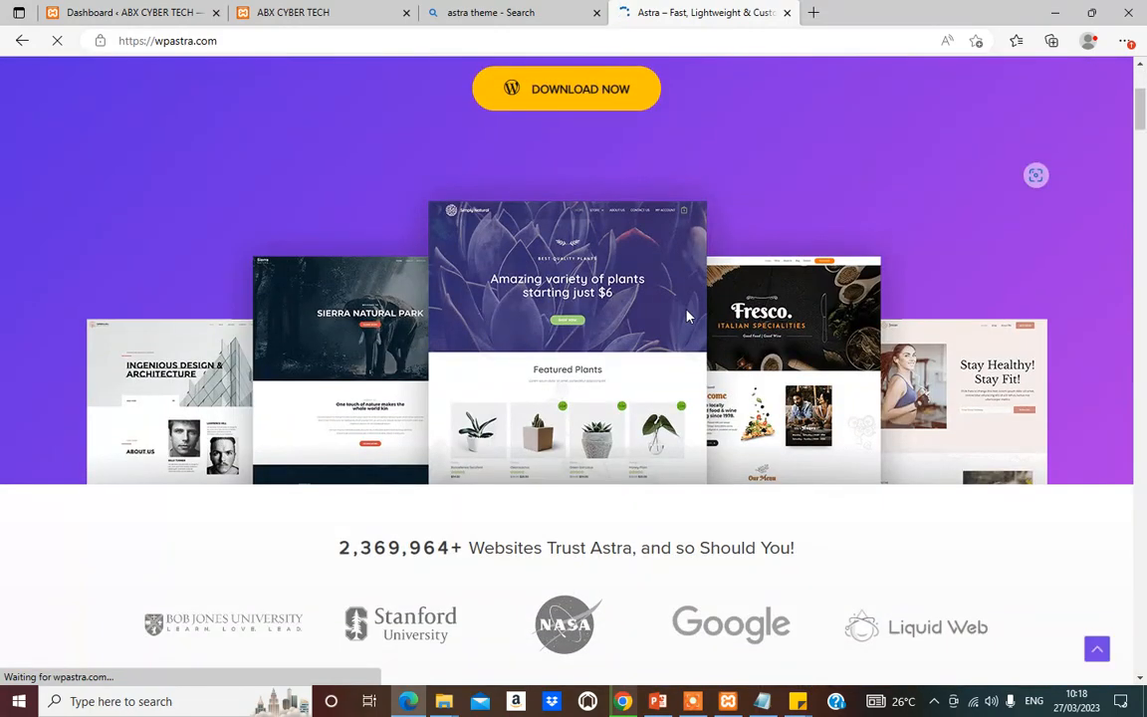
scroll(686, 299, down, 7)
scroll(630, 299, down, 15)
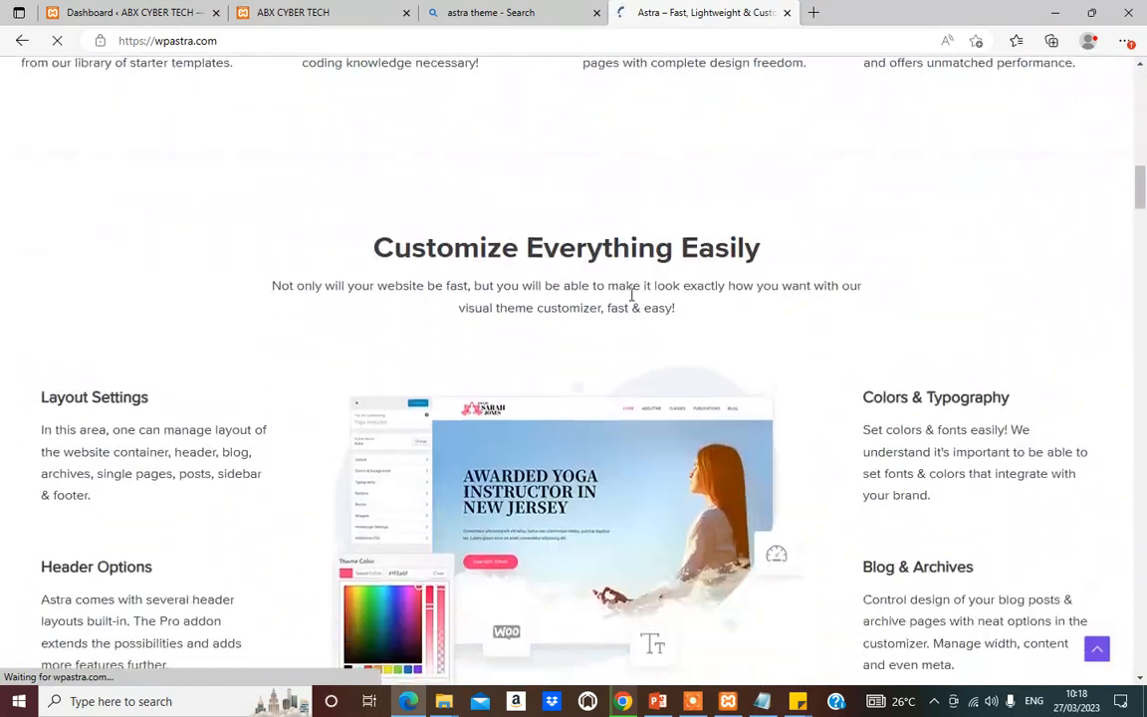
Step: Examine the rest of the Astra homepage, including its customization options, speed grades and Header Footer Builder section
scroll(634, 262, down, 15)
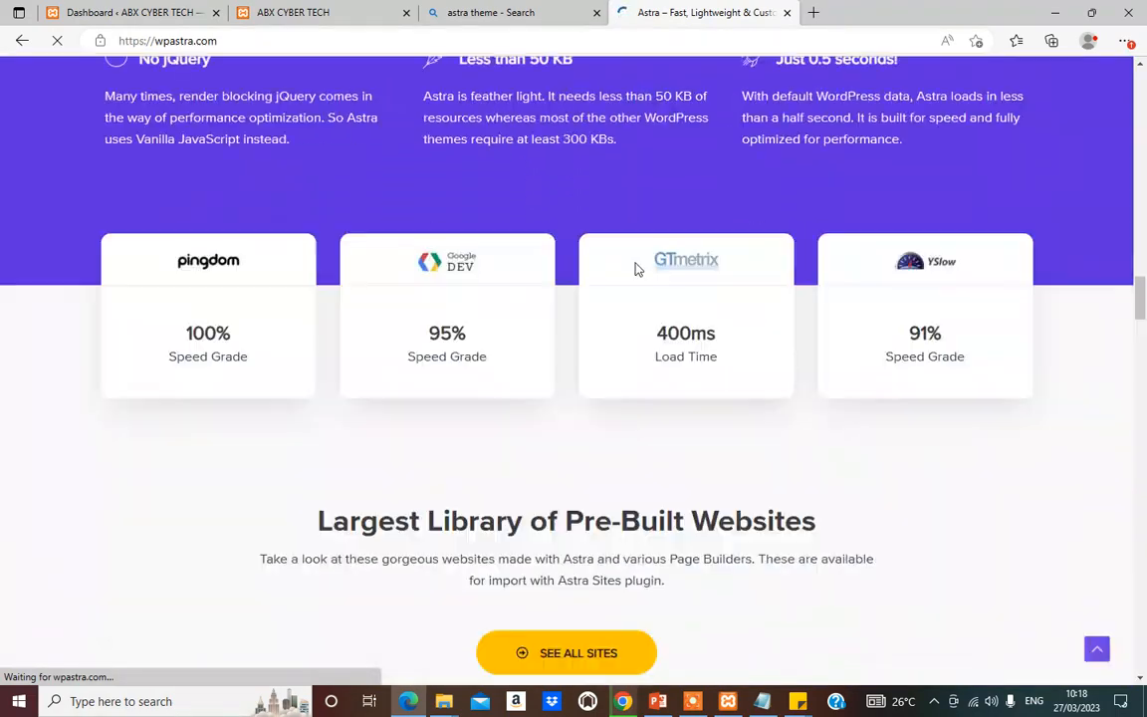
scroll(654, 249, down, 3)
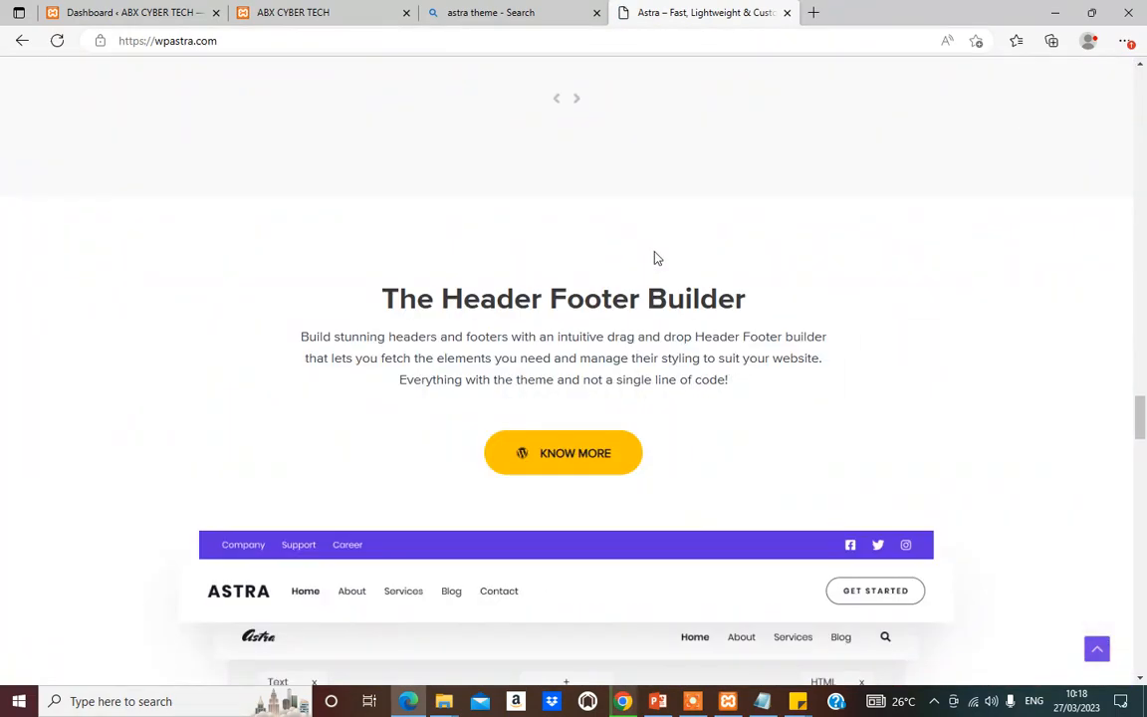
scroll(654, 261, down, 10)
scroll(653, 249, up, 15)
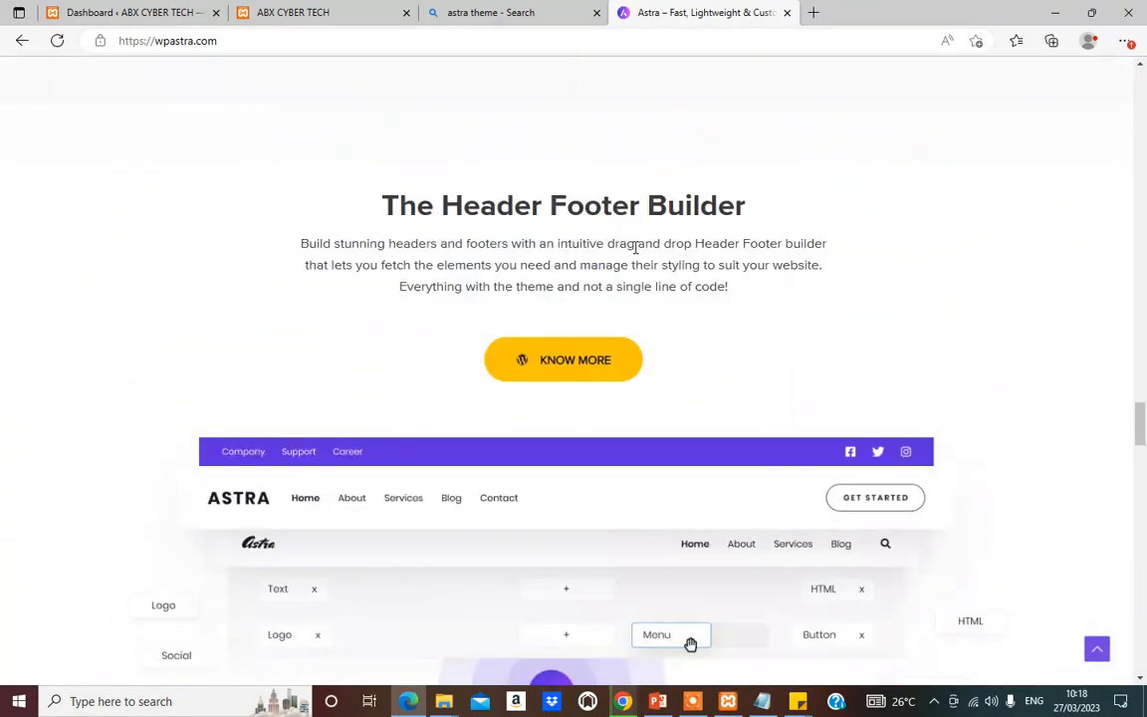
scroll(683, 220, up, 20)
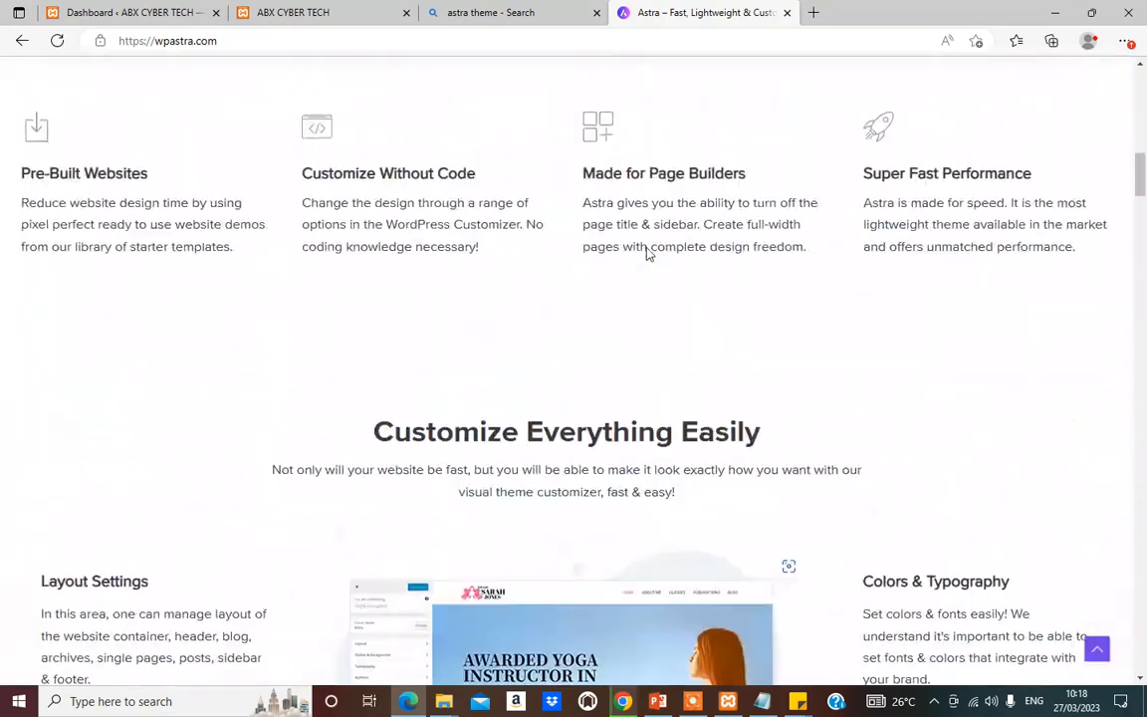
scroll(645, 245, up, 10)
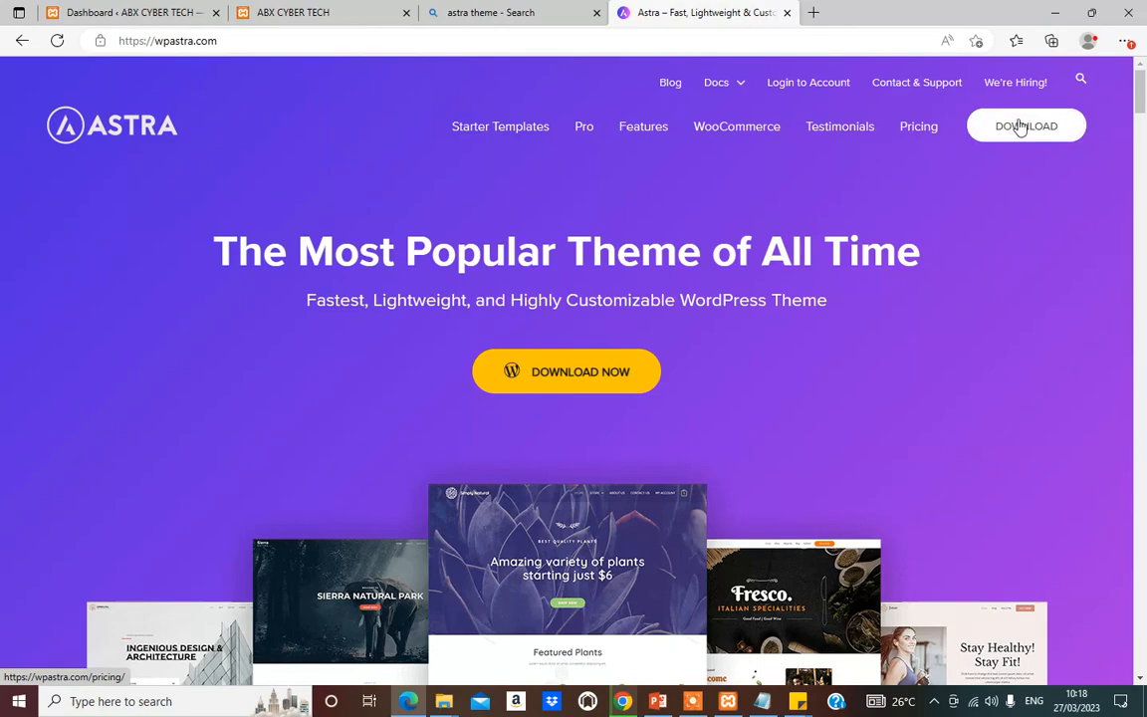
scroll(686, 464, down, 6)
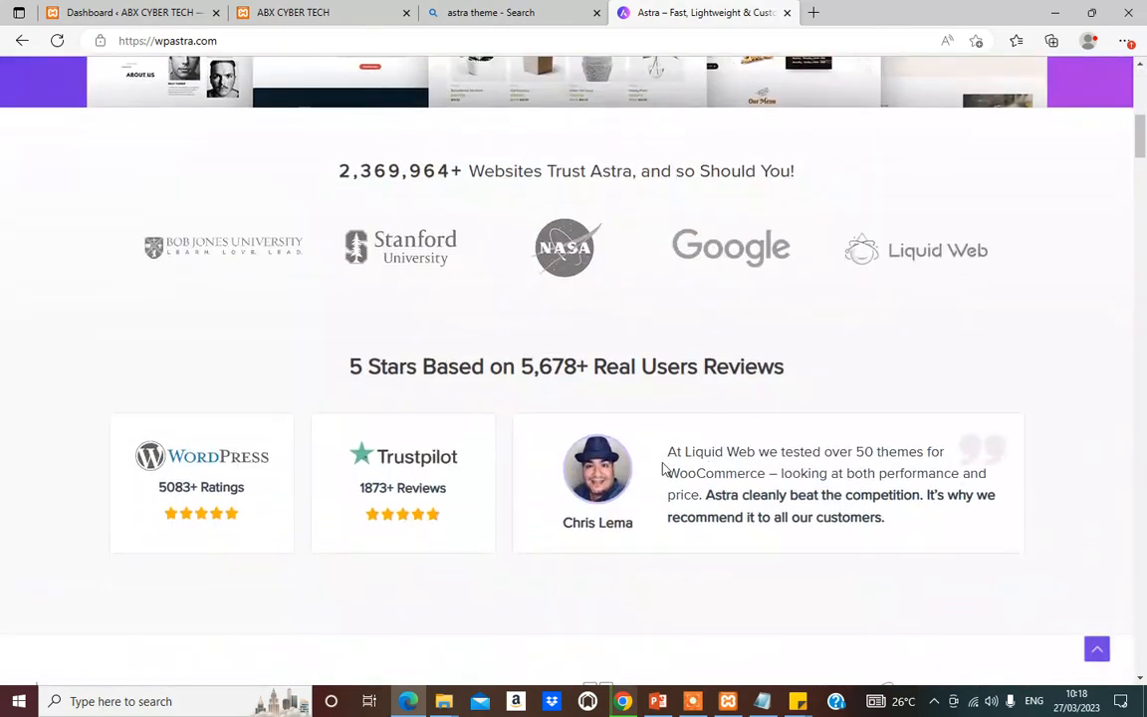
scroll(645, 459, up, 6)
scroll(645, 460, up, 1)
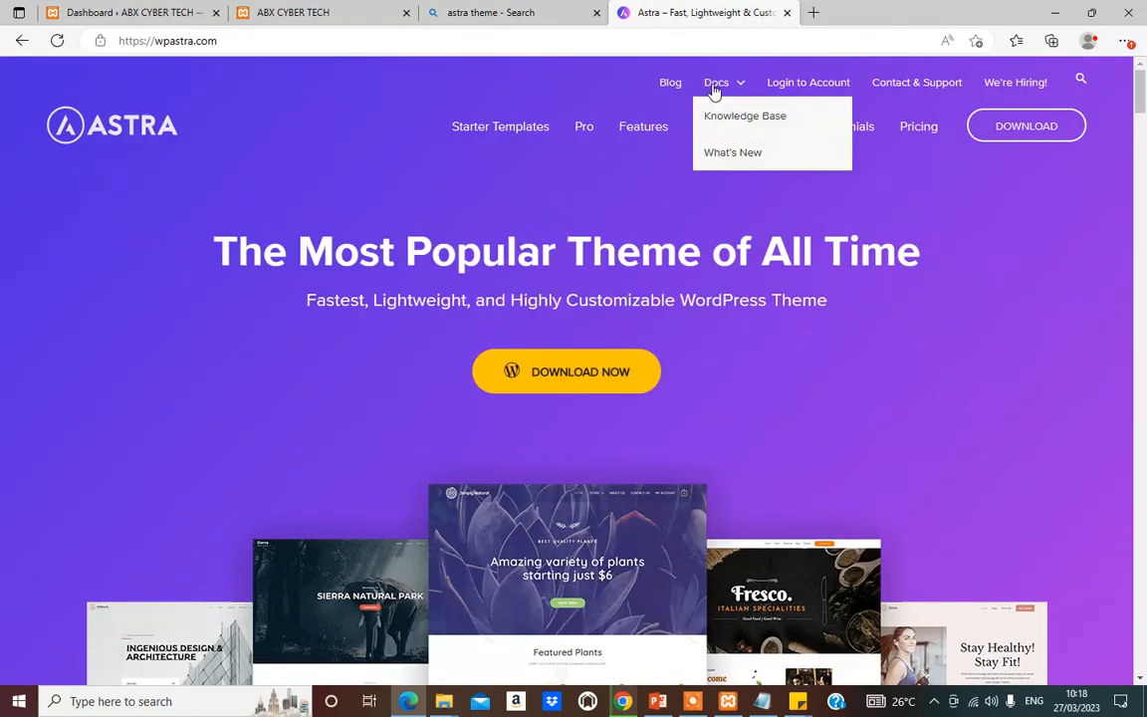
Step: Open the Astra Pro page and look over its exclusive features
click(584, 130)
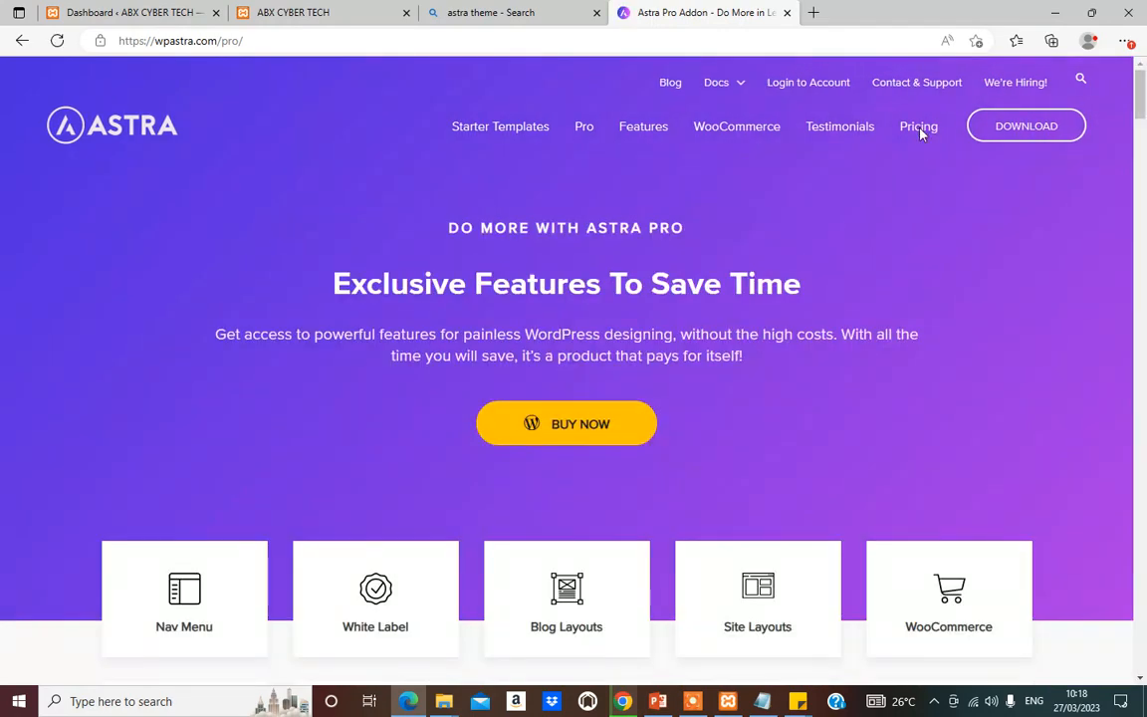
scroll(801, 440, down, 5)
scroll(713, 427, up, 6)
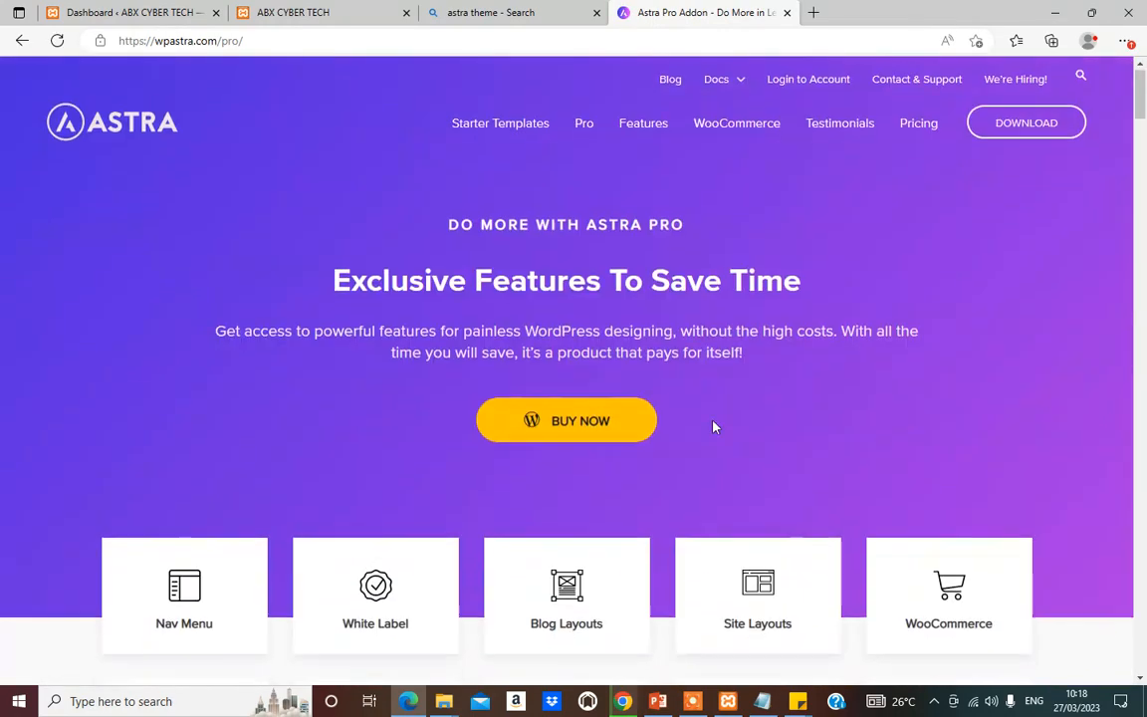
Step: Open the Astra pricing page and compare the annual prices and features of the Astra Pro, Essential Bundle and Growth Bundle plans
click(569, 428)
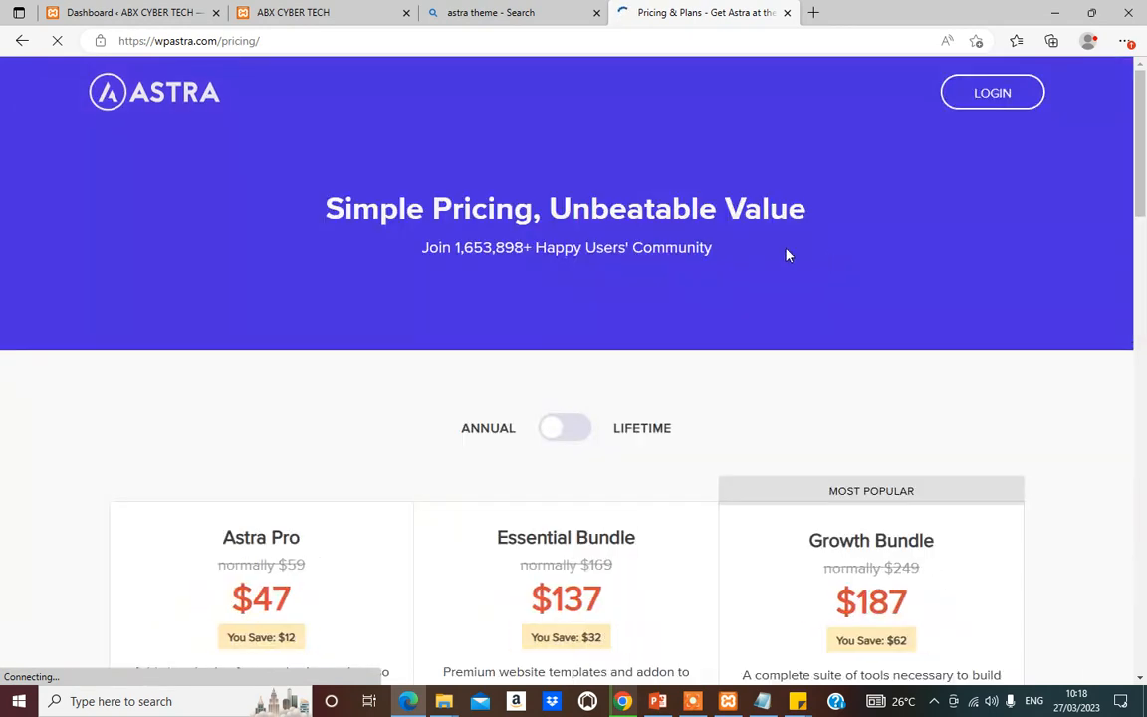
scroll(407, 504, down, 3)
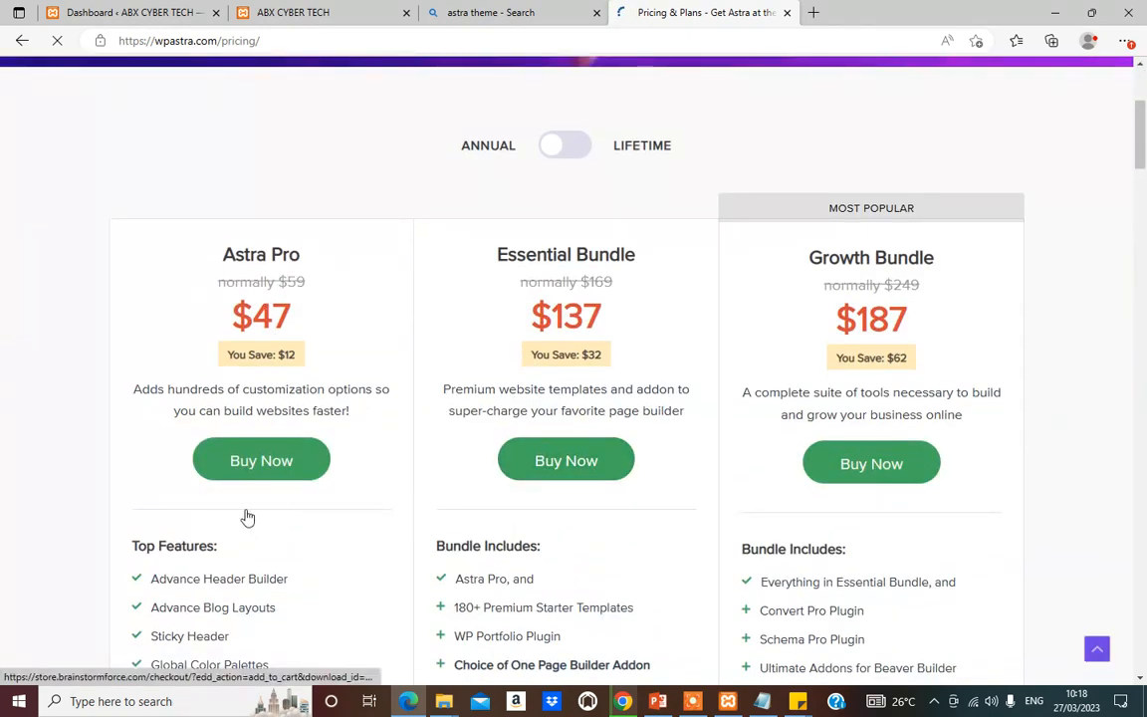
scroll(402, 363, down, 3)
scroll(331, 427, up, 2)
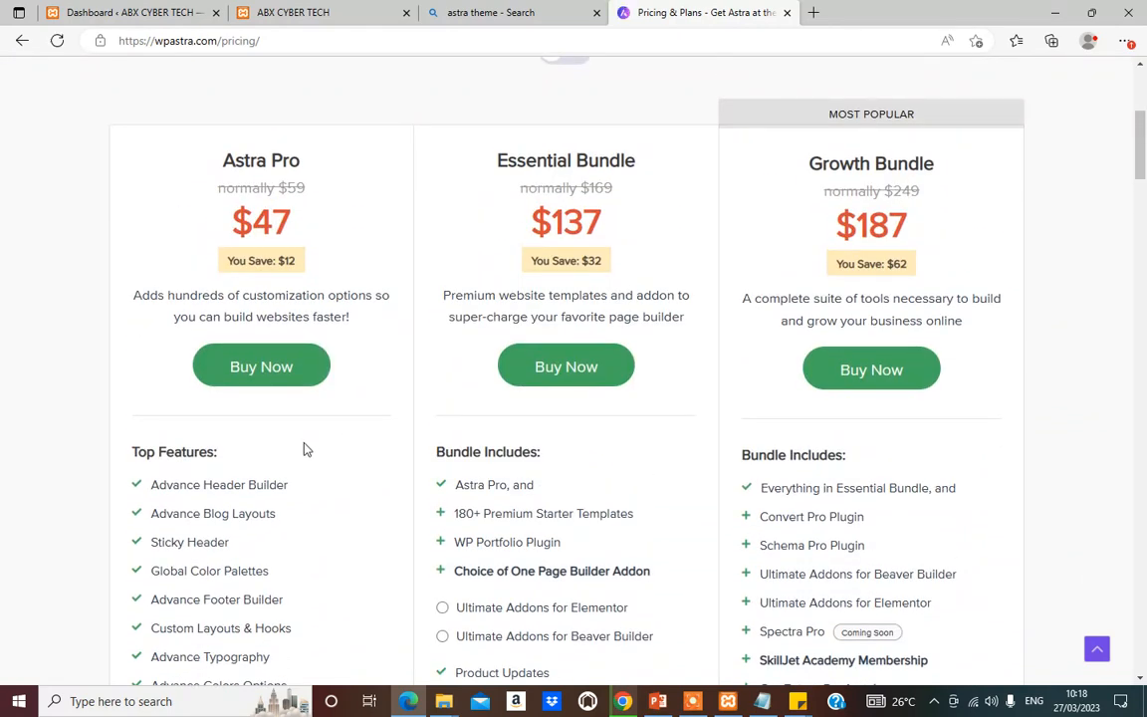
scroll(254, 436, down, 1)
scroll(254, 277, up, 2)
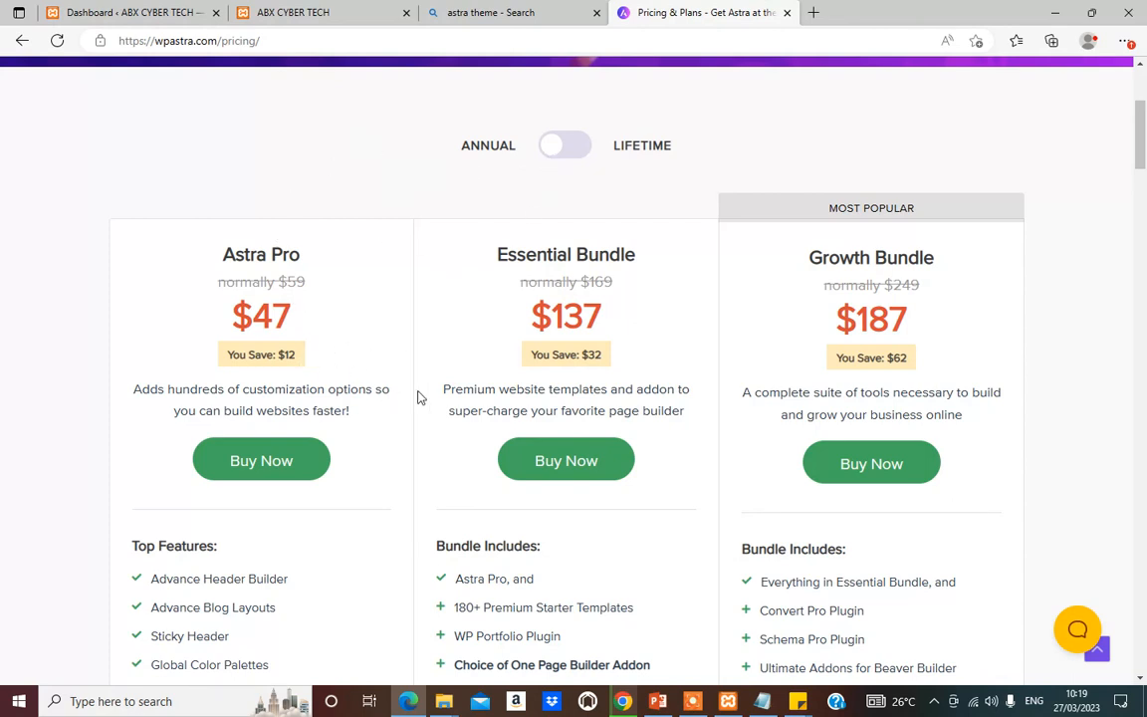
scroll(389, 383, down, 3)
scroll(327, 417, up, 4)
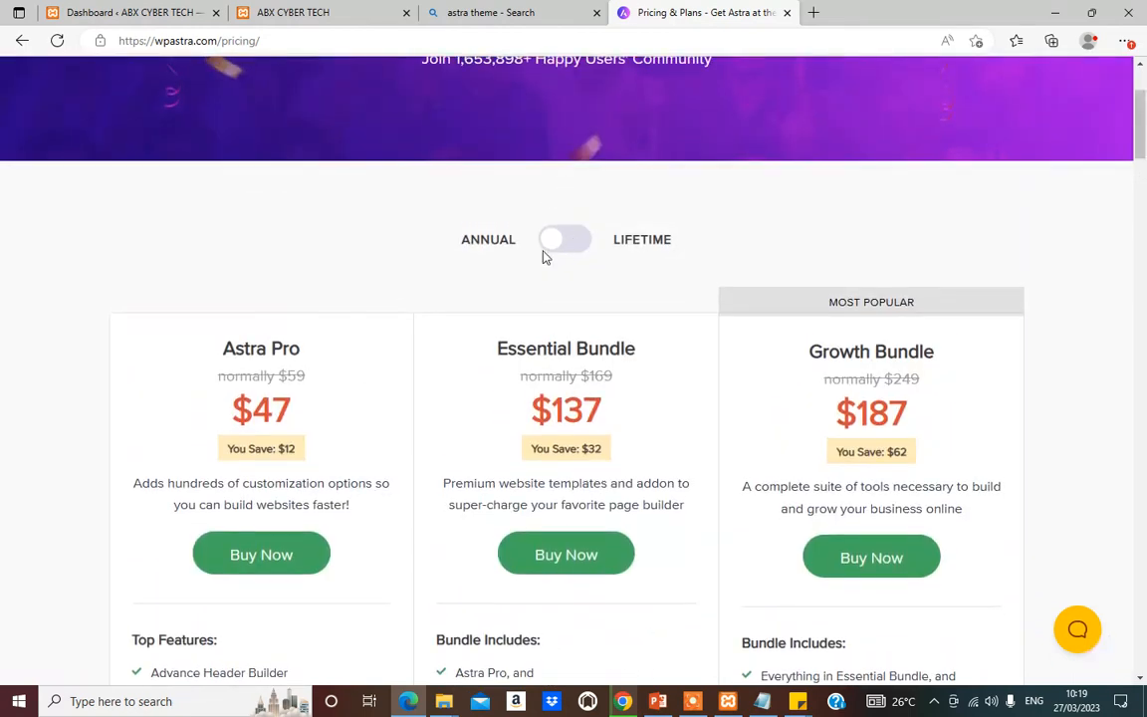
Step: Switch the Astra plans to lifetime pricing and review their one-time prices and included features
click(557, 249)
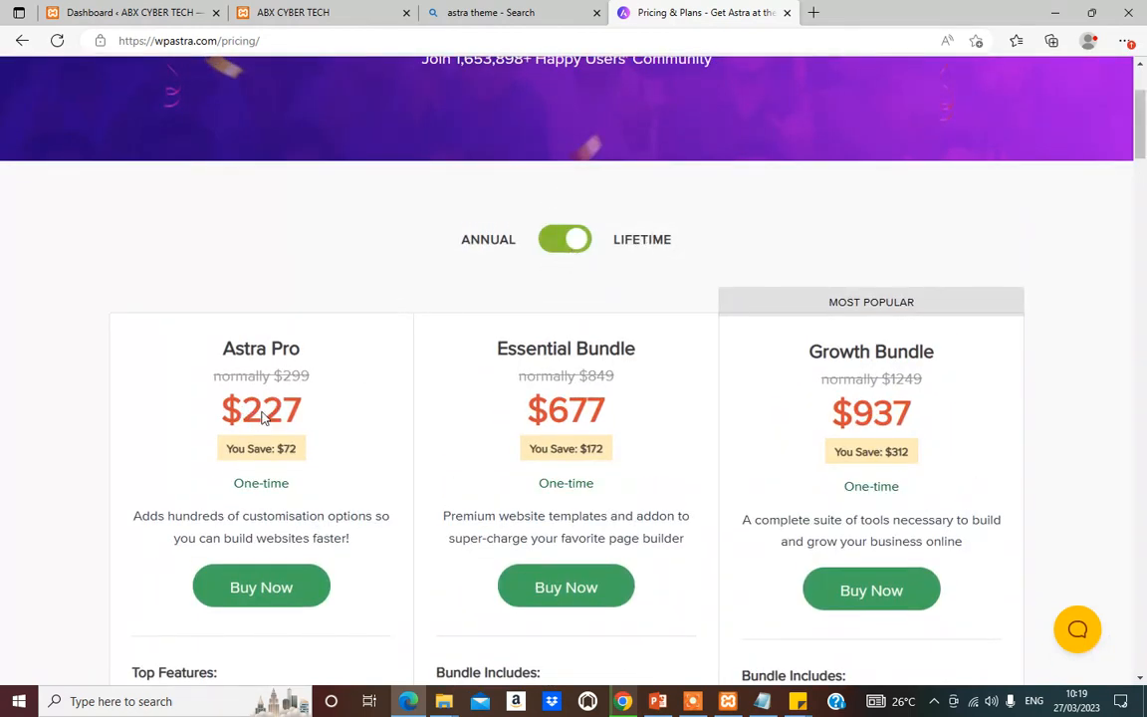
scroll(261, 418, down, 1)
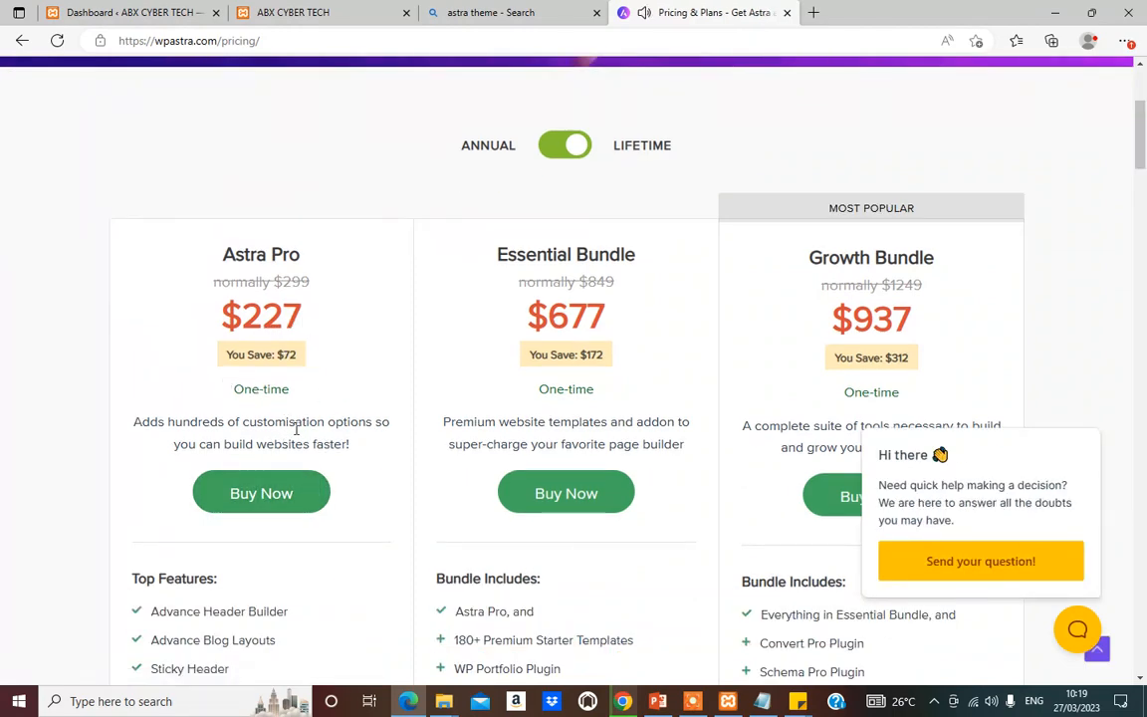
scroll(297, 428, down, 5)
scroll(293, 456, down, 1)
scroll(293, 460, up, 4)
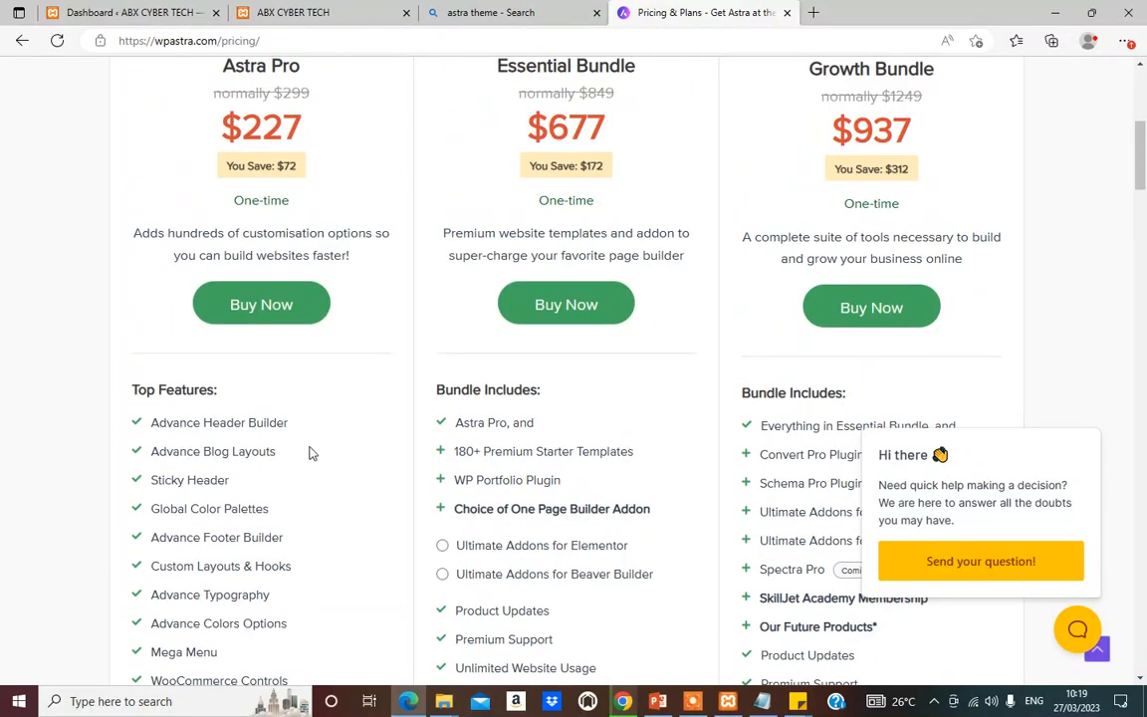
scroll(310, 455, up, 3)
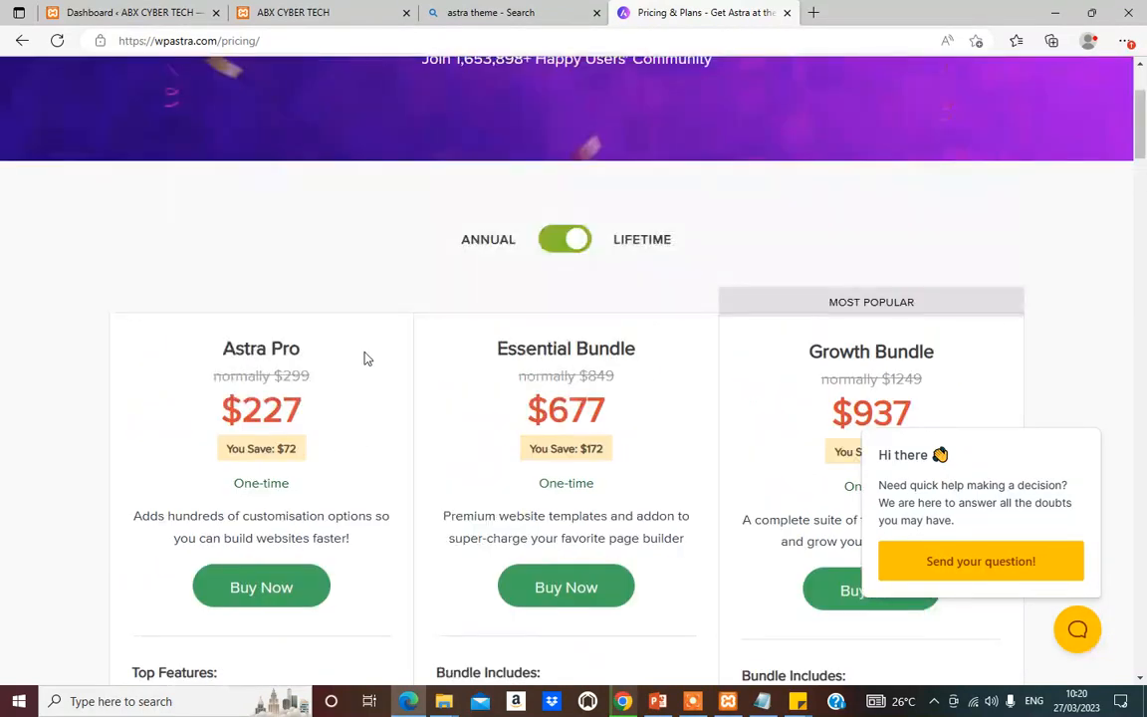
scroll(433, 388, down, 3)
scroll(486, 345, up, 3)
scroll(257, 414, up, 2)
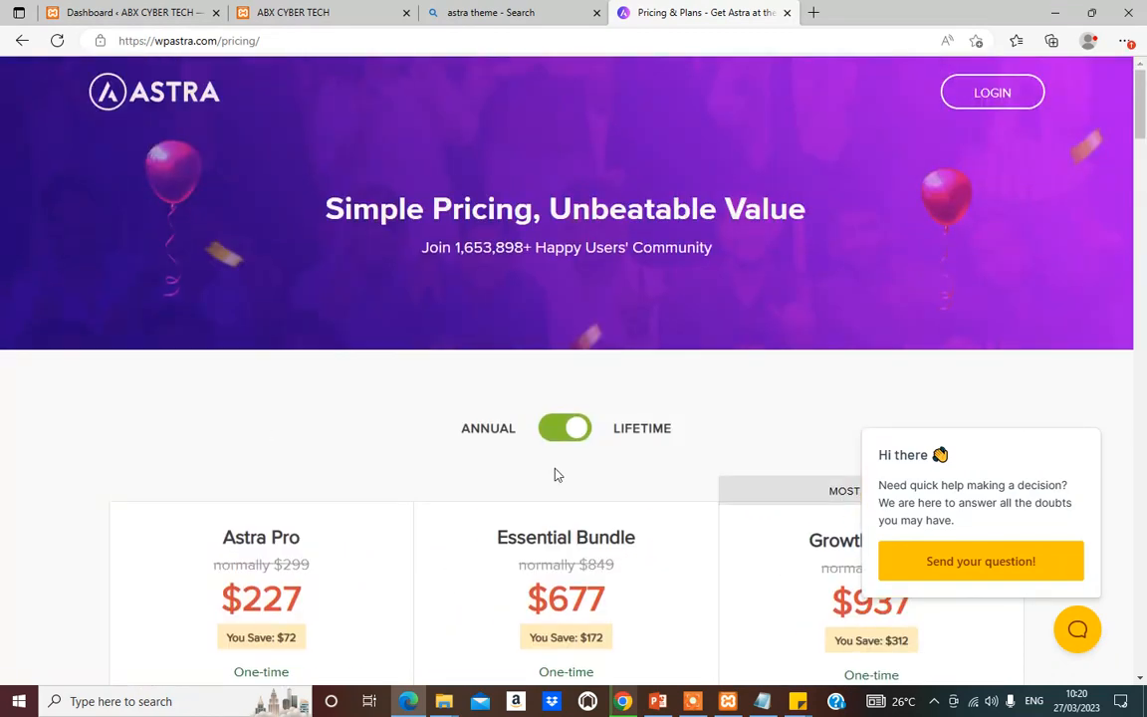
scroll(538, 483, down, 1)
scroll(453, 318, up, 1)
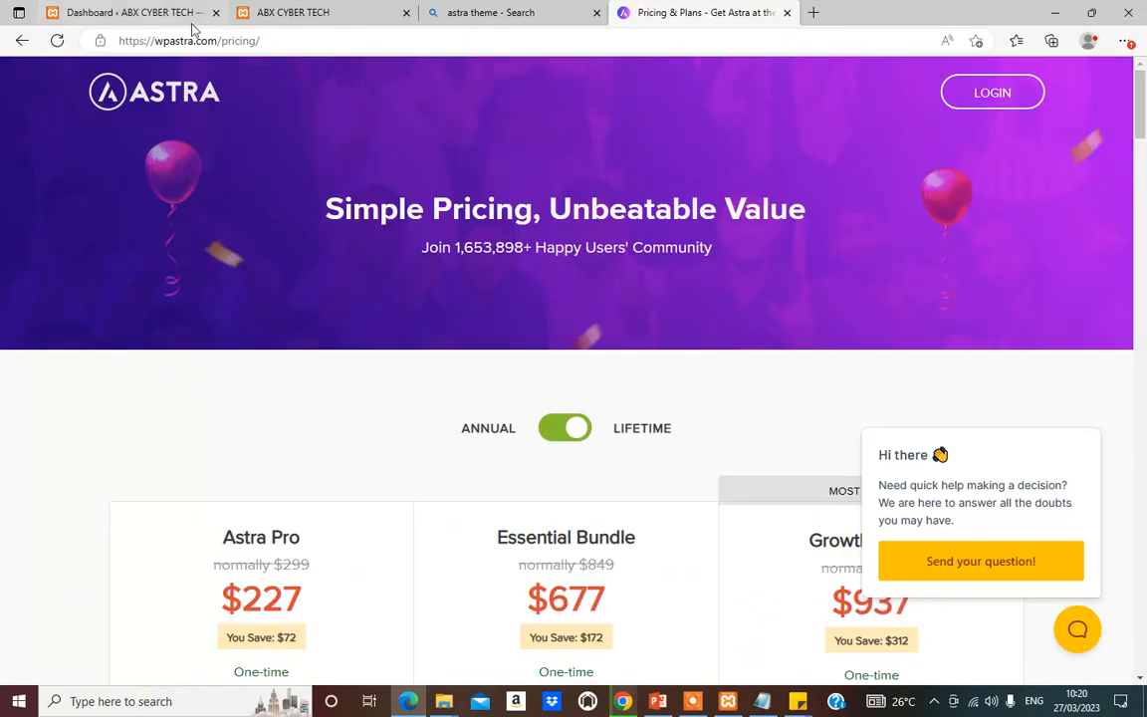
Step: Return to the ABX CYBER TECH dashboard and go through the installed themes to the Add Themes page
click(119, 9)
mouse_move(47, 316)
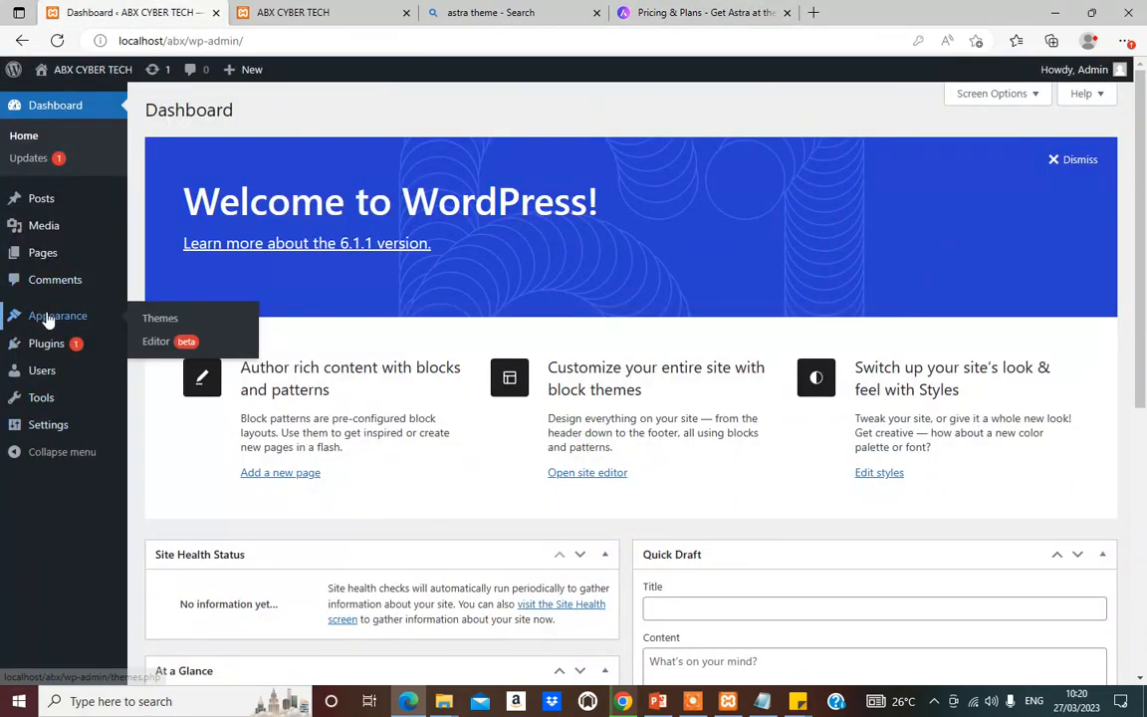
click(169, 326)
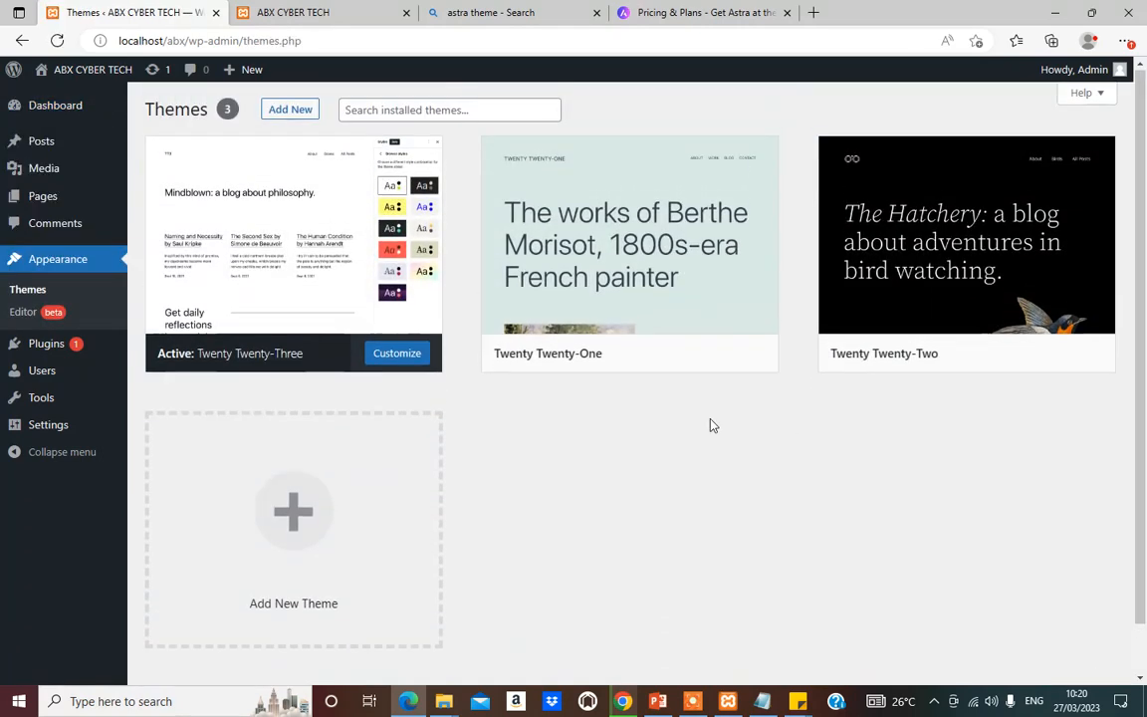
click(289, 112)
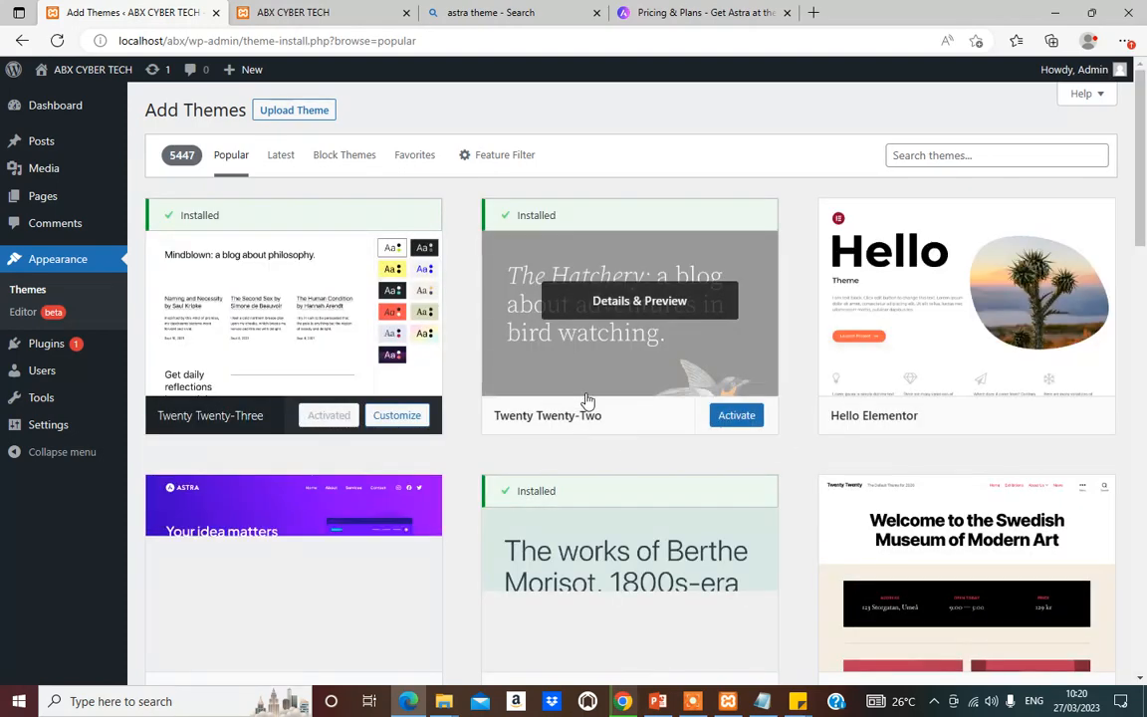
Step: Browse the popular themes on the Add Themes page, looking over the available designs from Hello Elementor and Astra down to Jaxon
scroll(587, 425, down, 5)
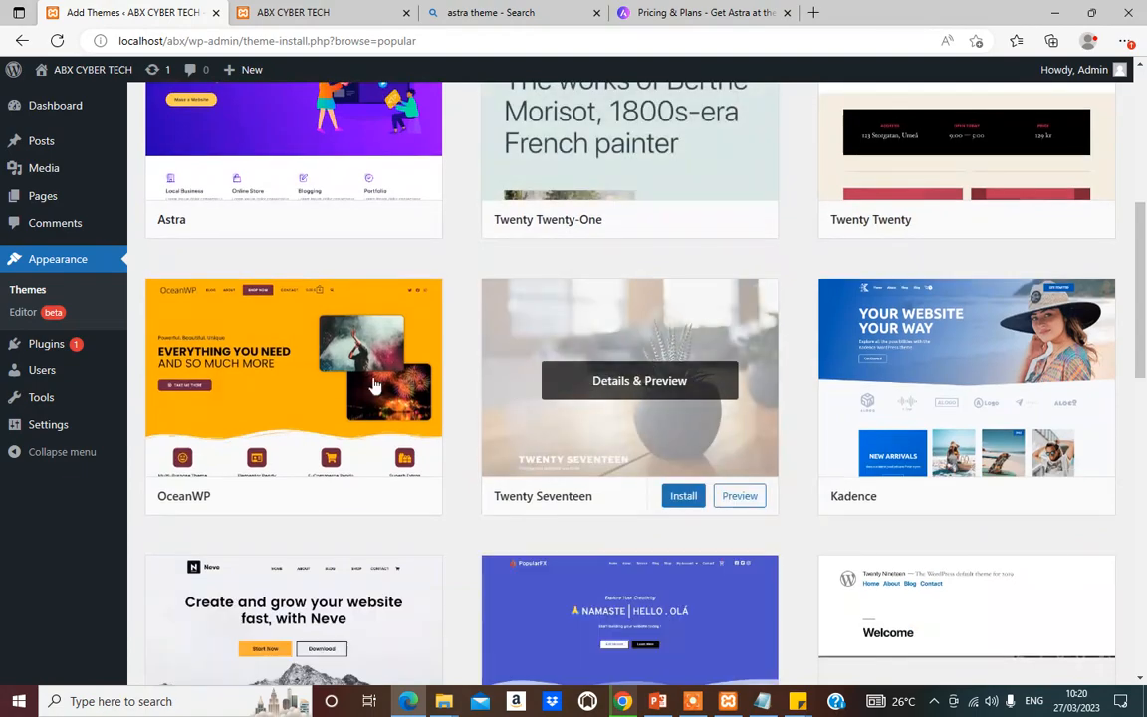
scroll(594, 525, down, 2)
scroll(594, 525, down, 4)
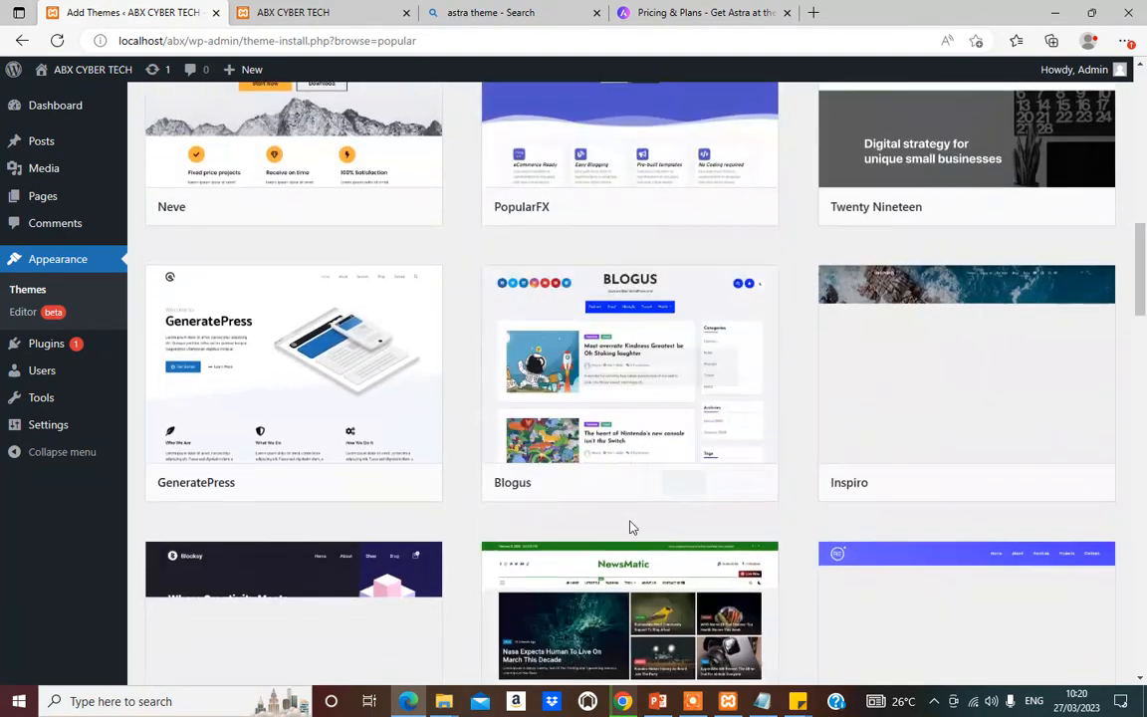
scroll(619, 525, up, 10)
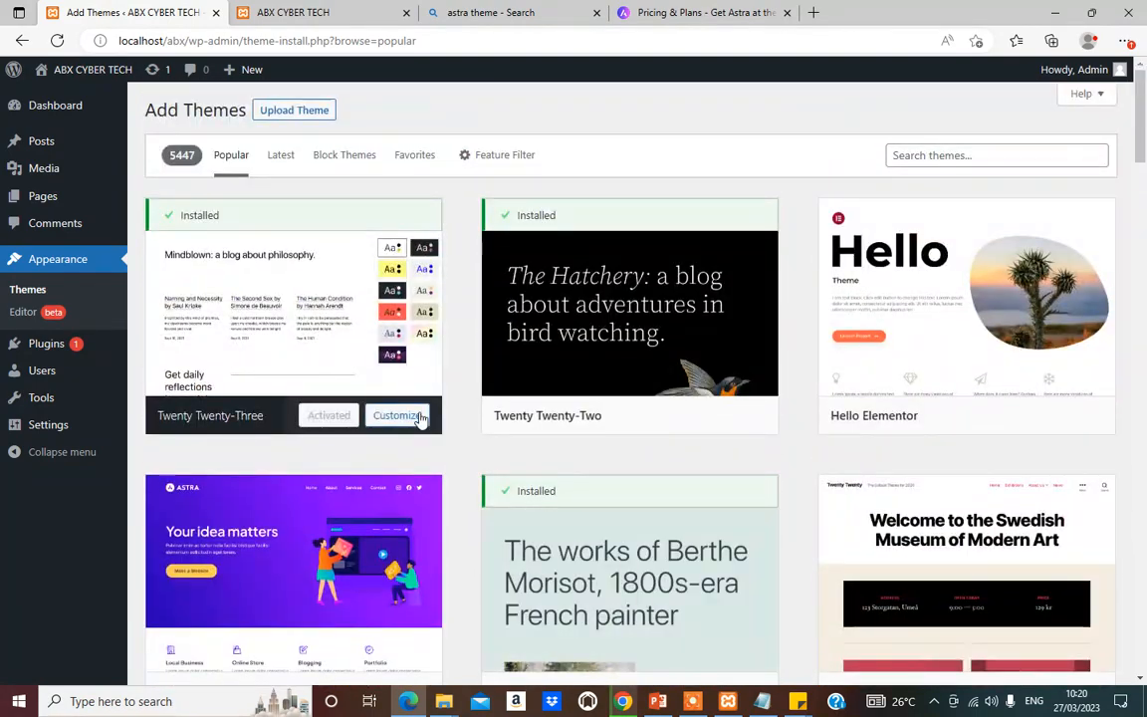
scroll(503, 312, down, 1)
scroll(402, 276, down, 1)
scroll(258, 232, up, 2)
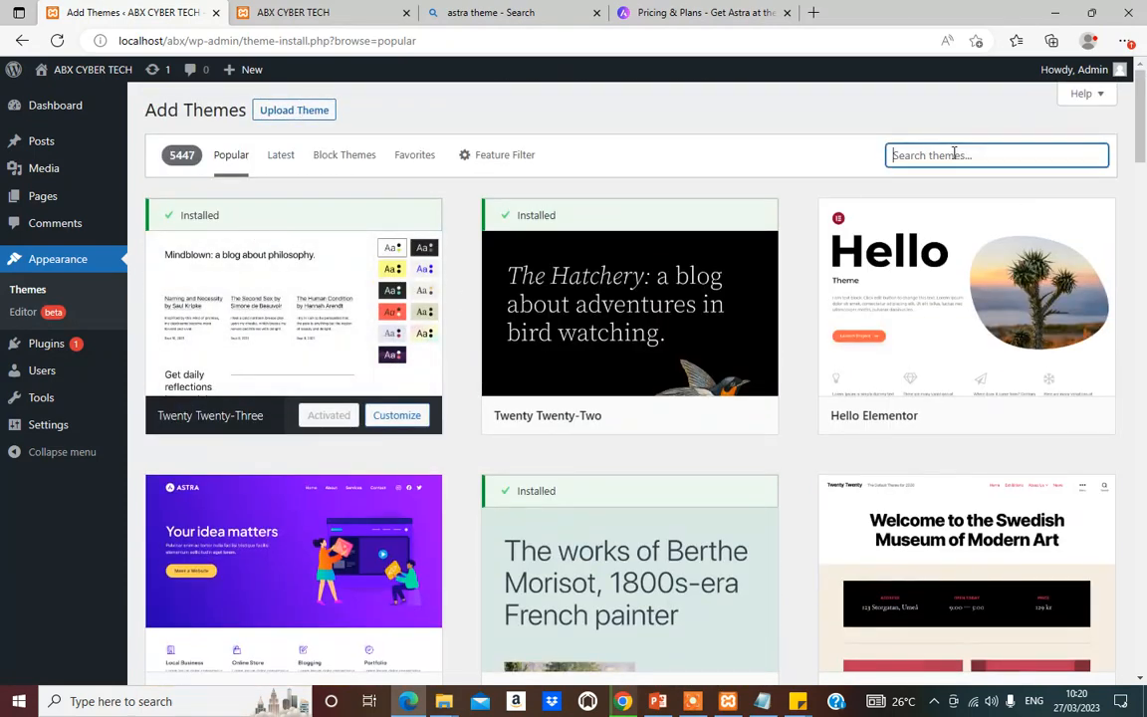
scroll(762, 440, down, 14)
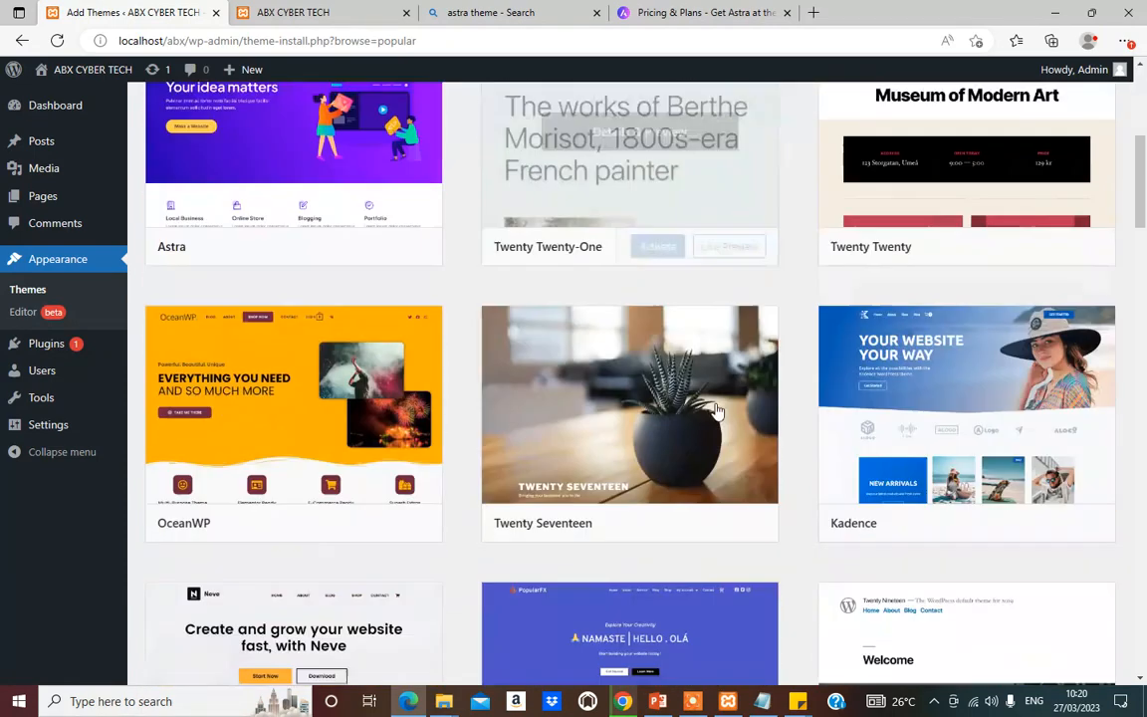
scroll(723, 428, down, 10)
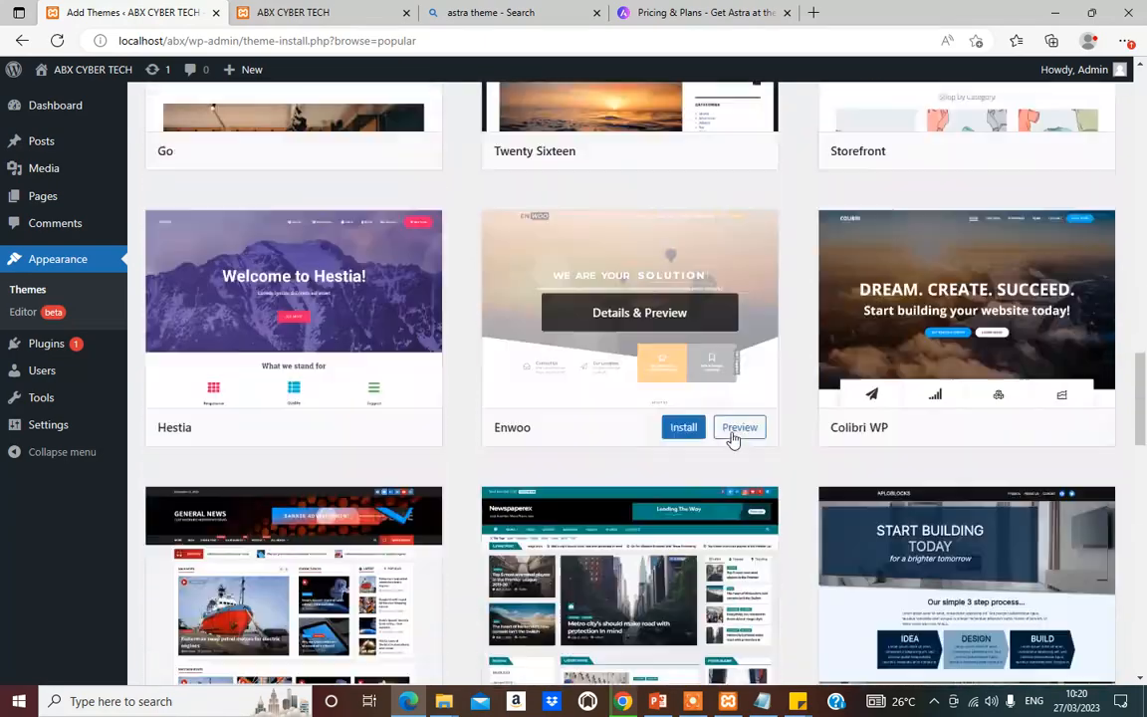
scroll(719, 410, down, 7)
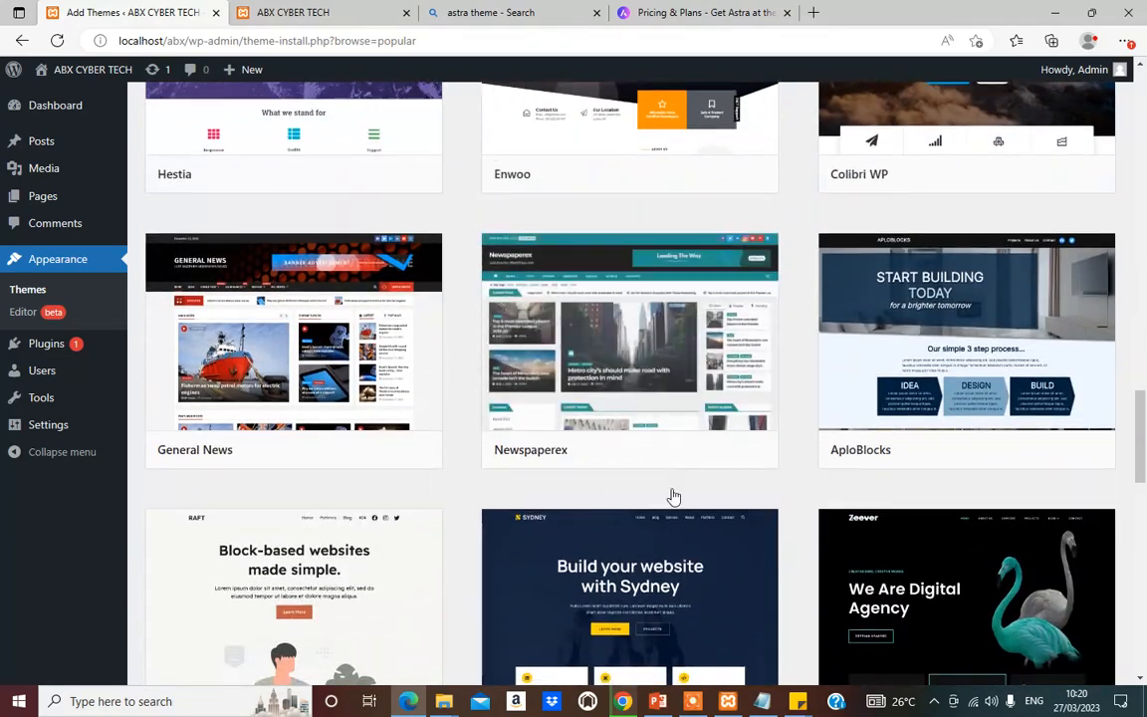
scroll(726, 483, down, 7)
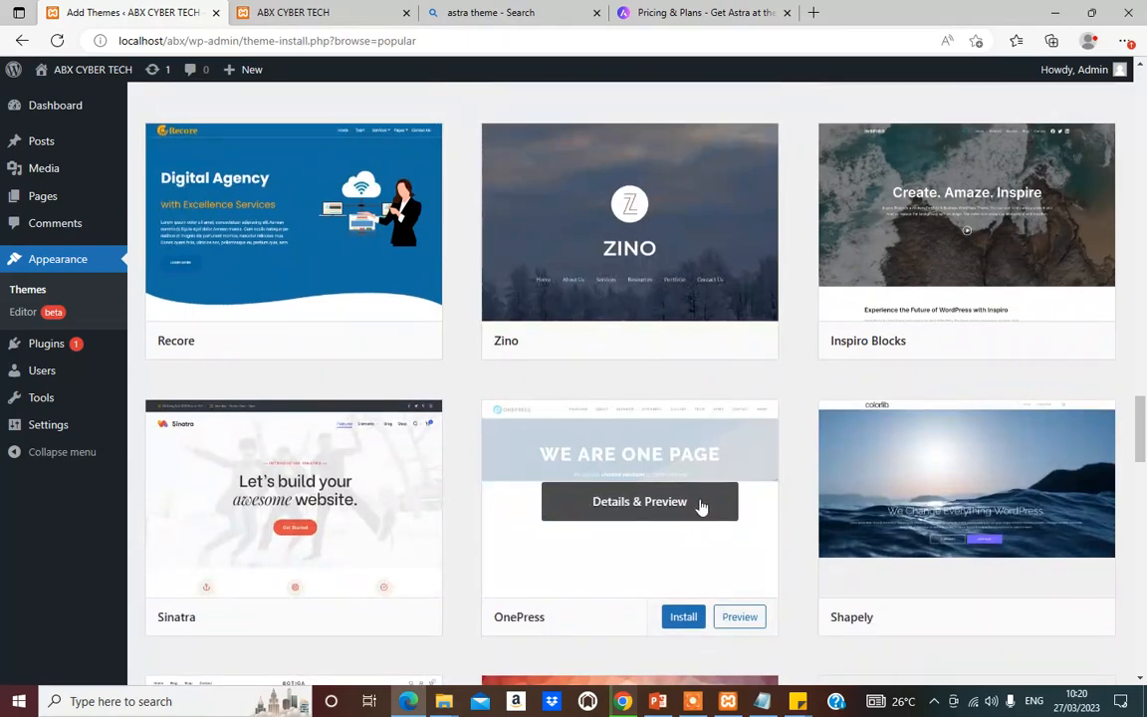
scroll(707, 525, down, 5)
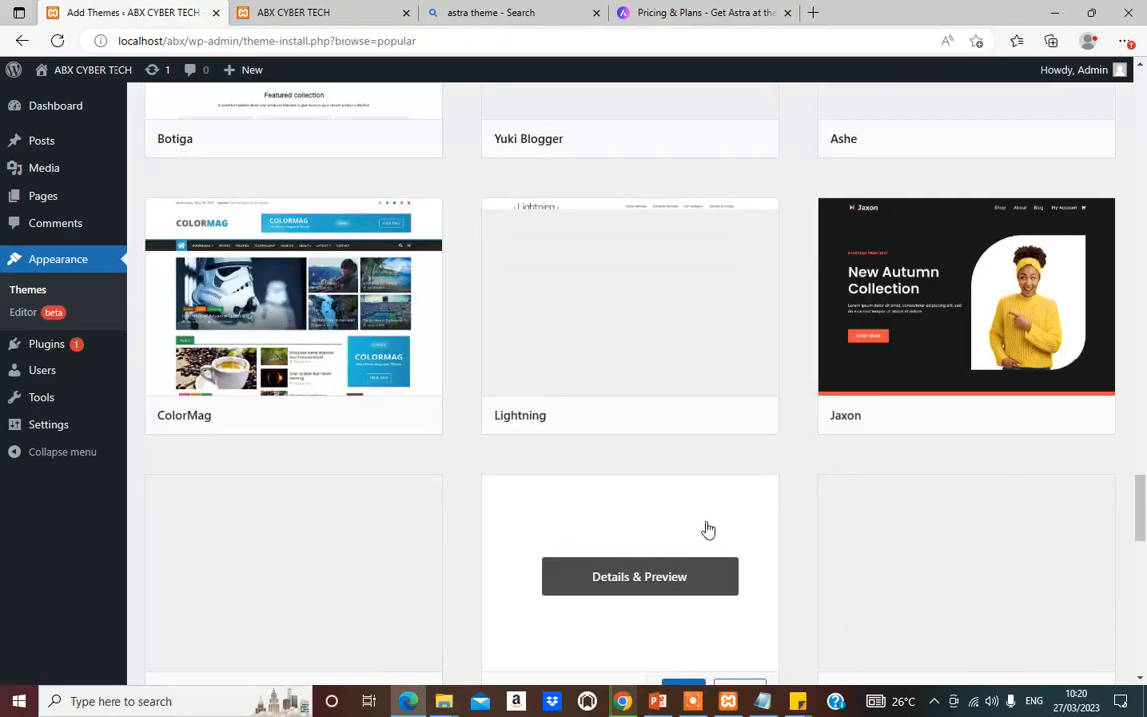
scroll(687, 519, up, 12)
scroll(727, 519, up, 1)
scroll(727, 520, down, 5)
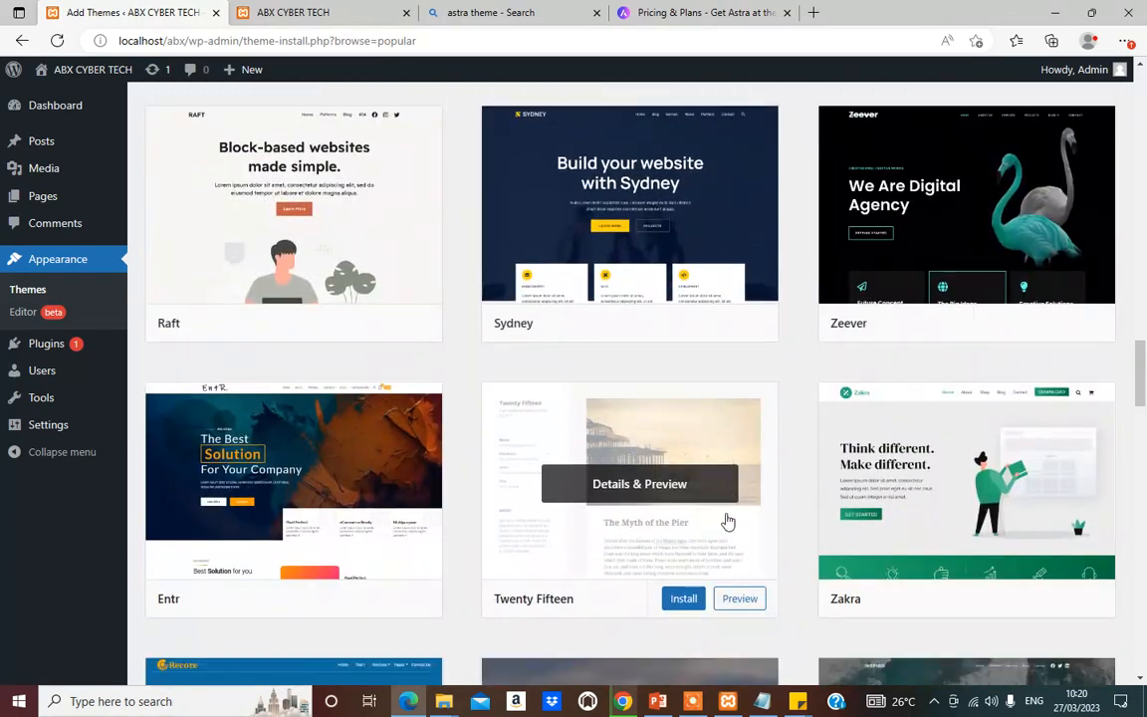
scroll(730, 519, down, 5)
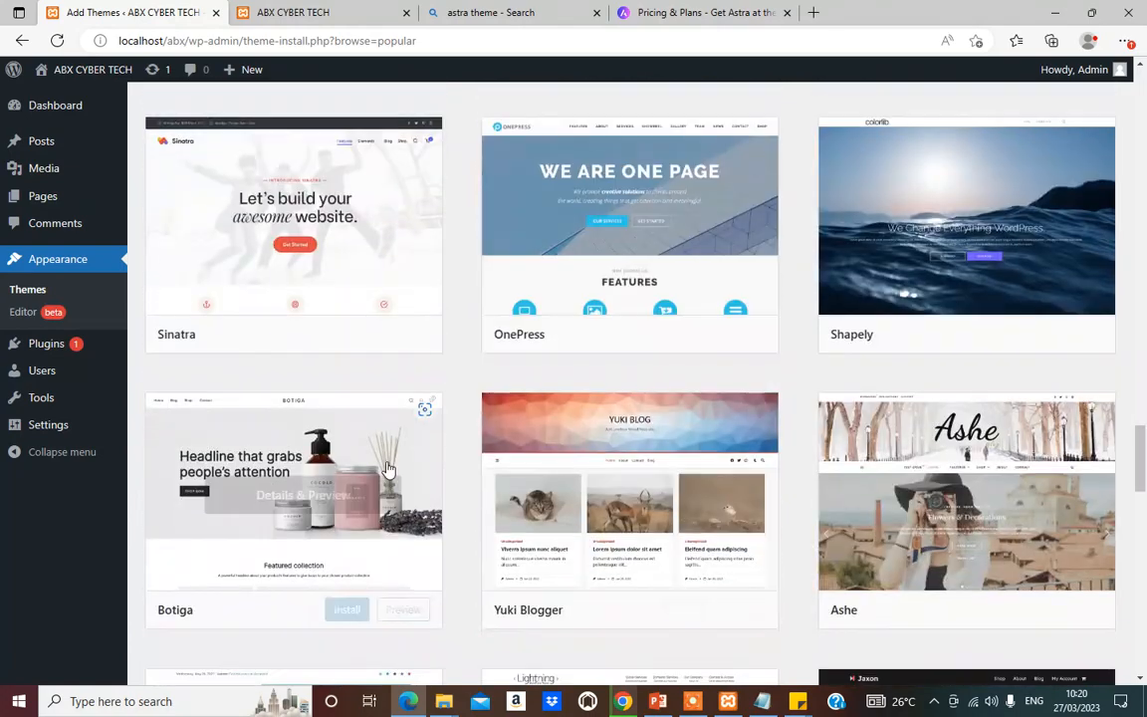
scroll(574, 455, up, 9)
scroll(573, 456, up, 7)
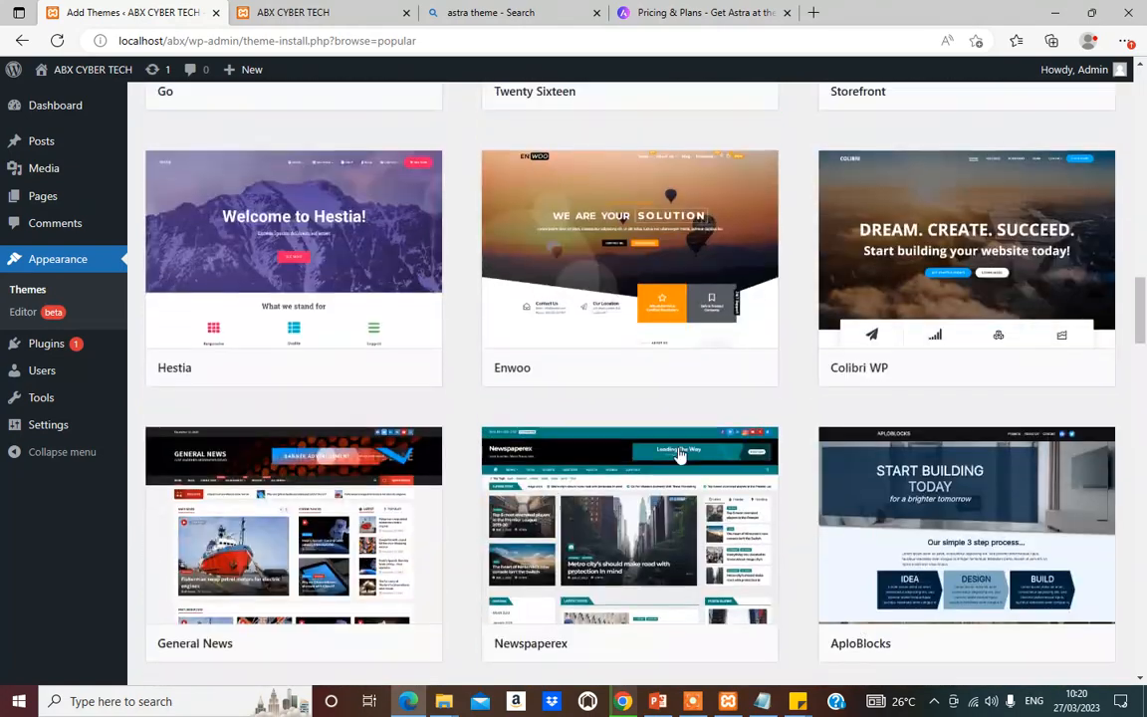
scroll(619, 402, down, 2)
scroll(556, 443, up, 3)
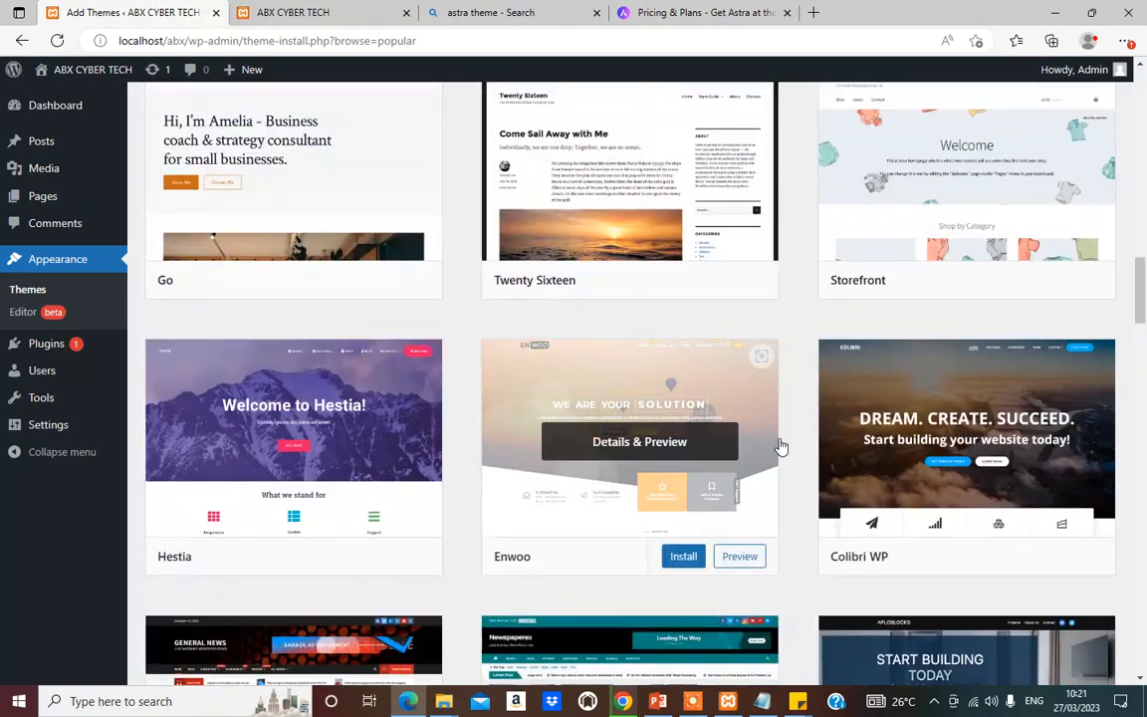
scroll(816, 446, up, 3)
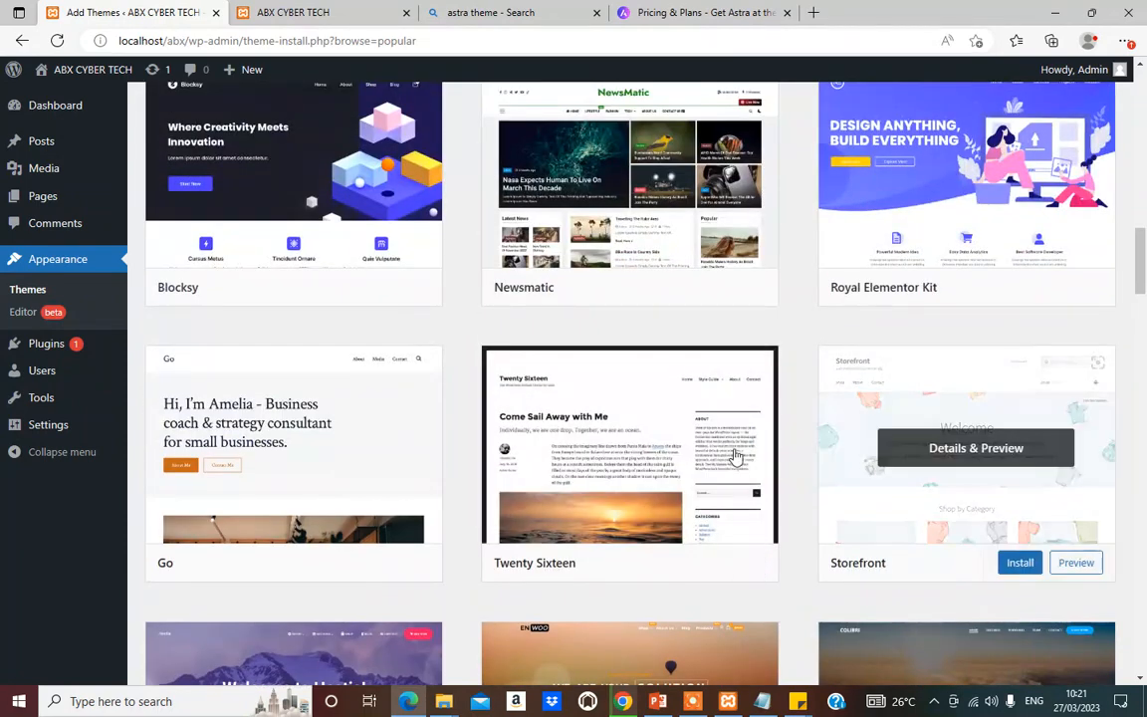
scroll(696, 458, up, 3)
scroll(743, 468, up, 3)
scroll(756, 438, down, 3)
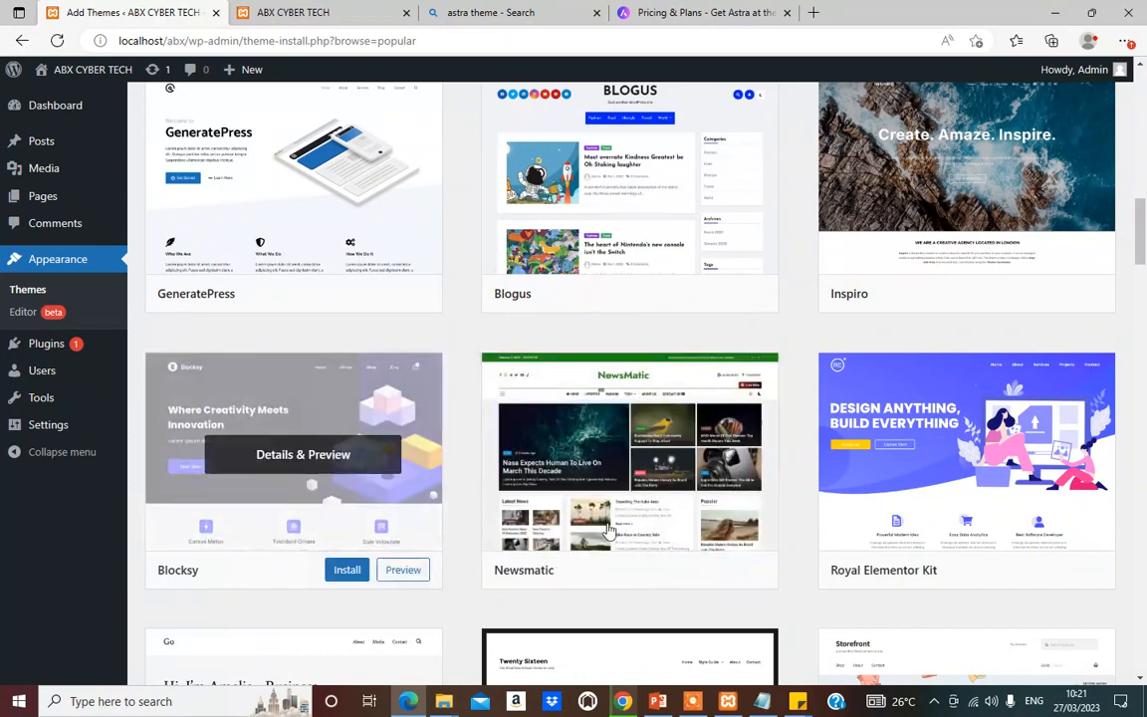
scroll(547, 456, up, 15)
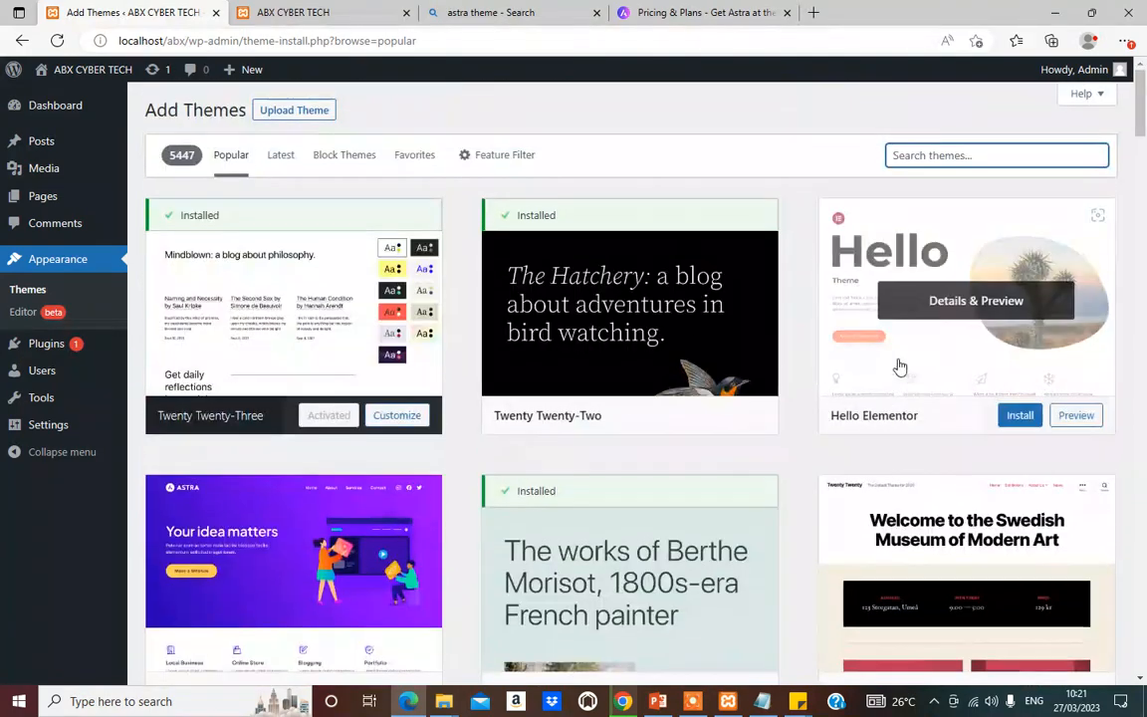
Step: Search the theme directory for "astra" and open the preview of the Astra theme
click(985, 158)
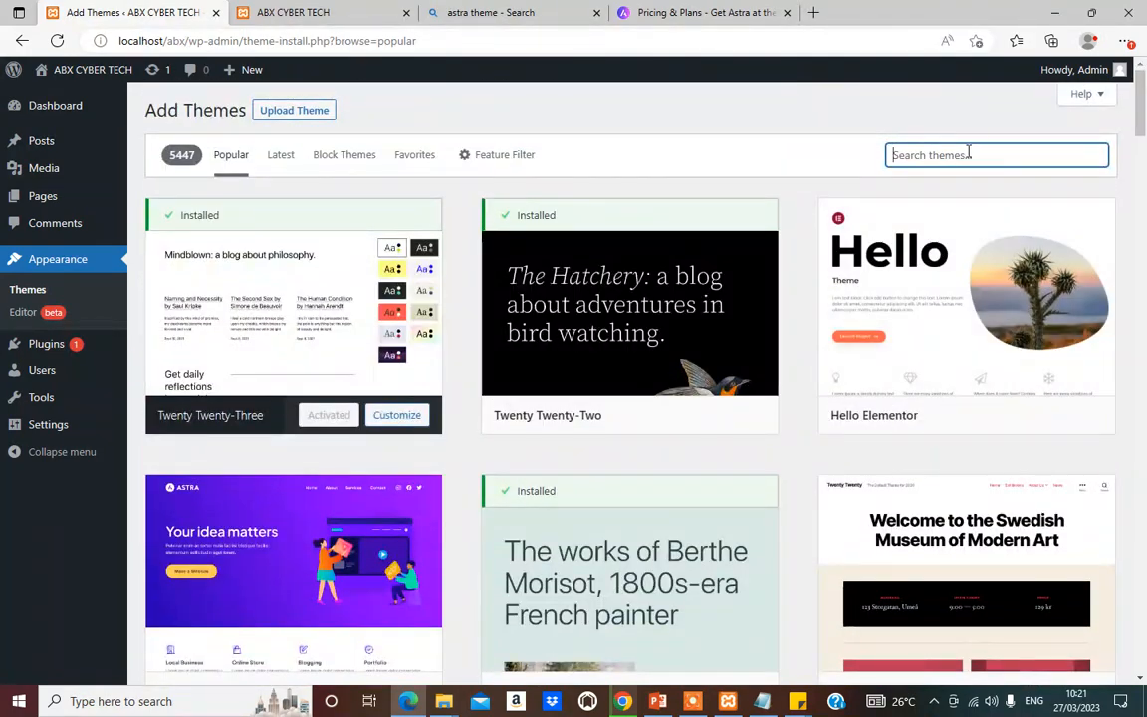
text(astra)
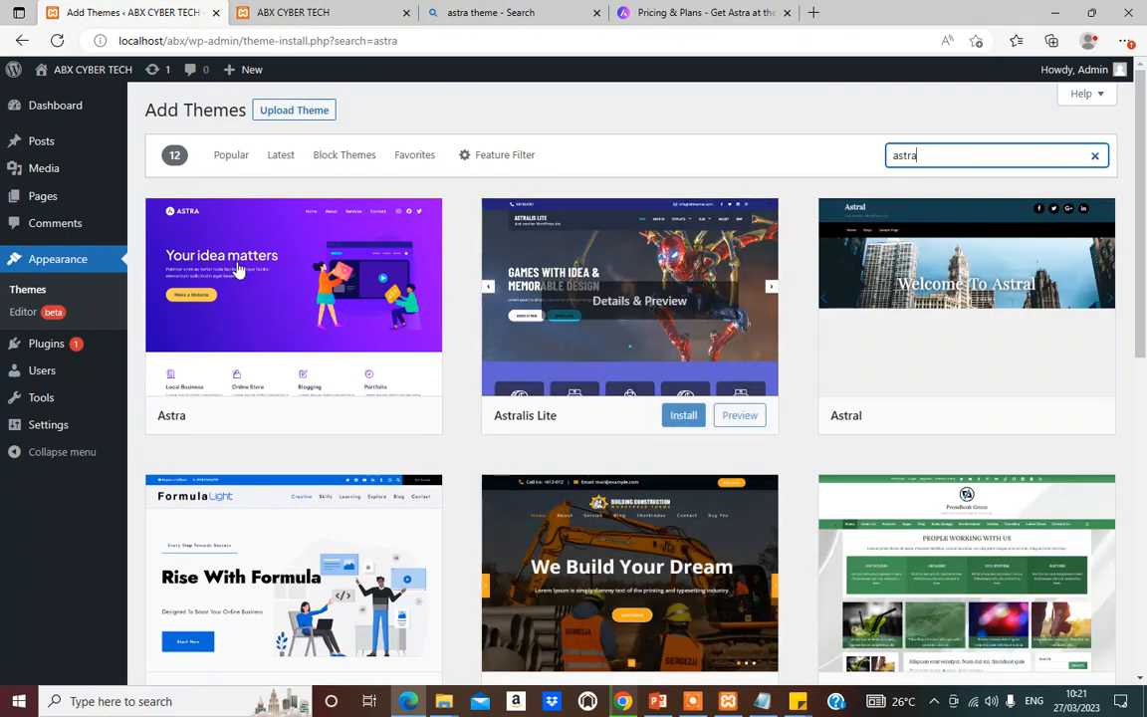
mouse_move(234, 329)
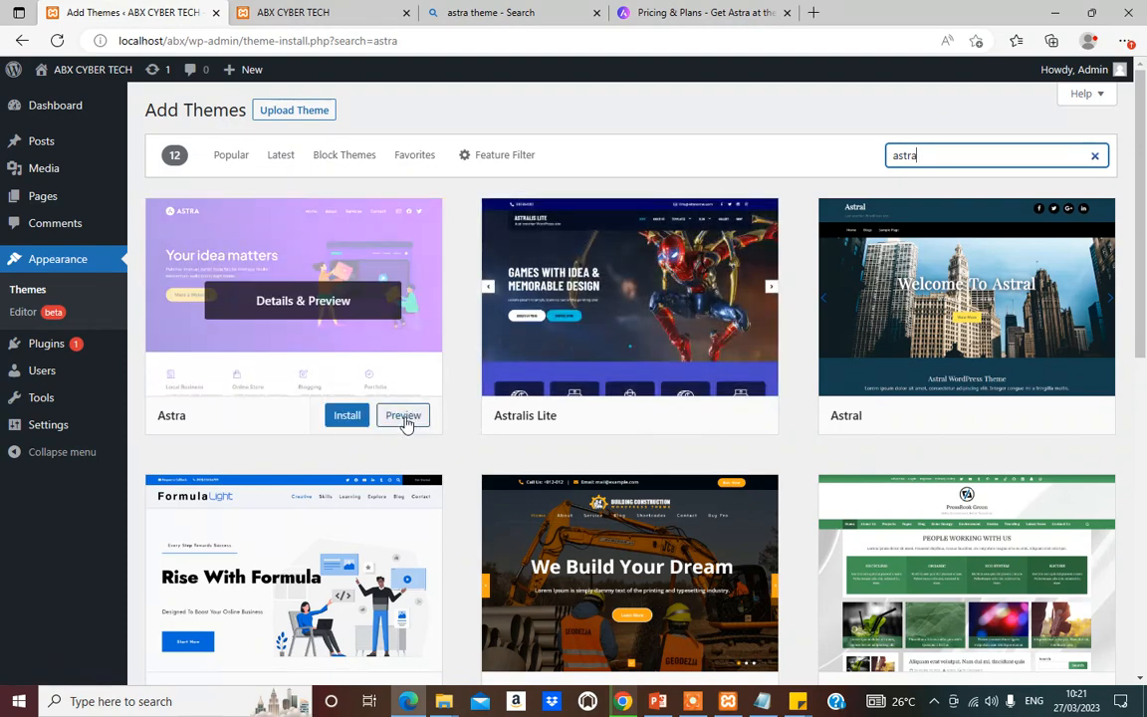
right_click(408, 421)
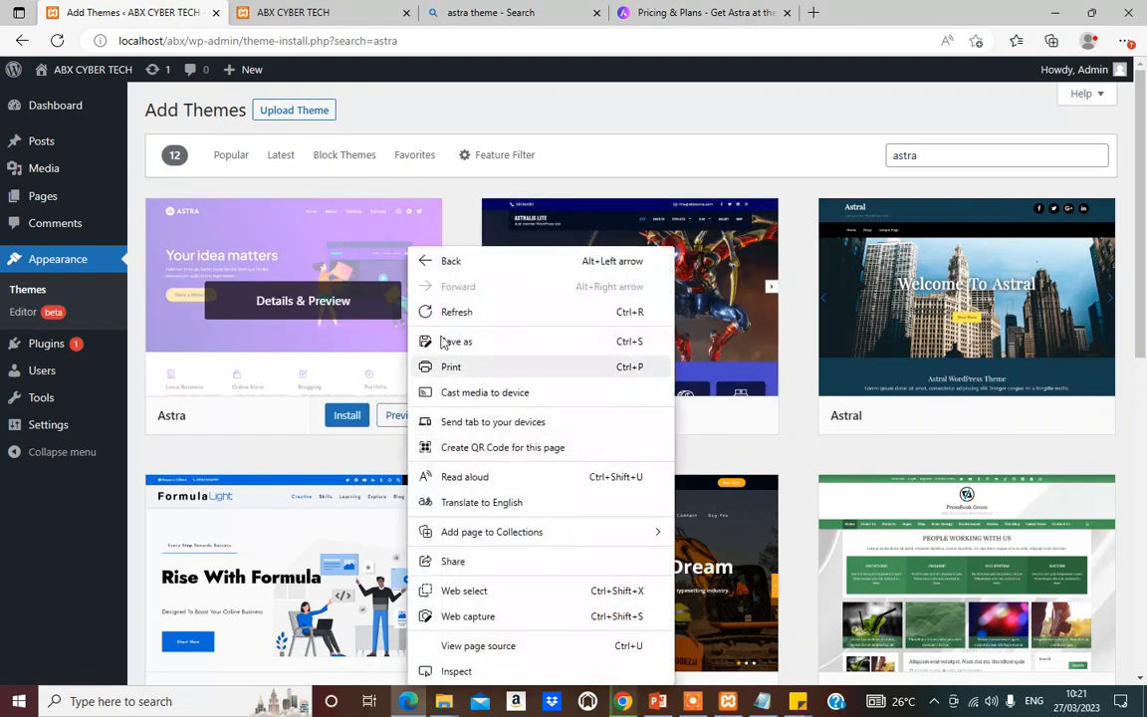
click(391, 422)
click(394, 416)
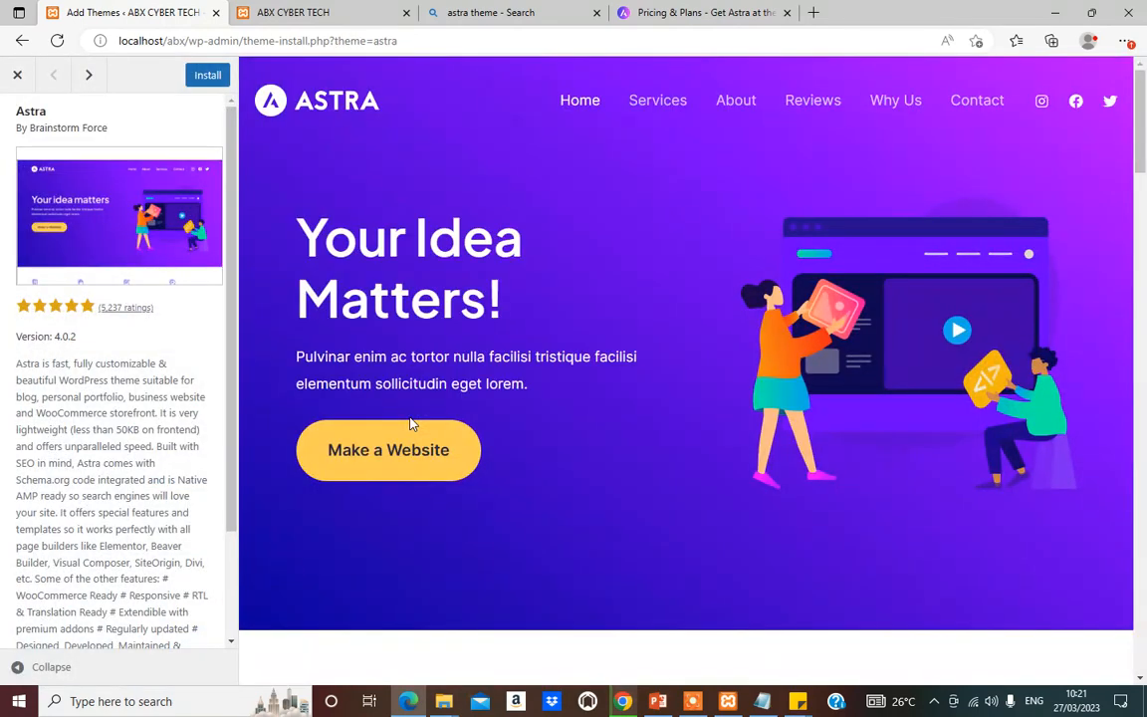
Step: Look through the Astra demo page, including its services and closing sections, and close the preview
scroll(635, 461, down, 14)
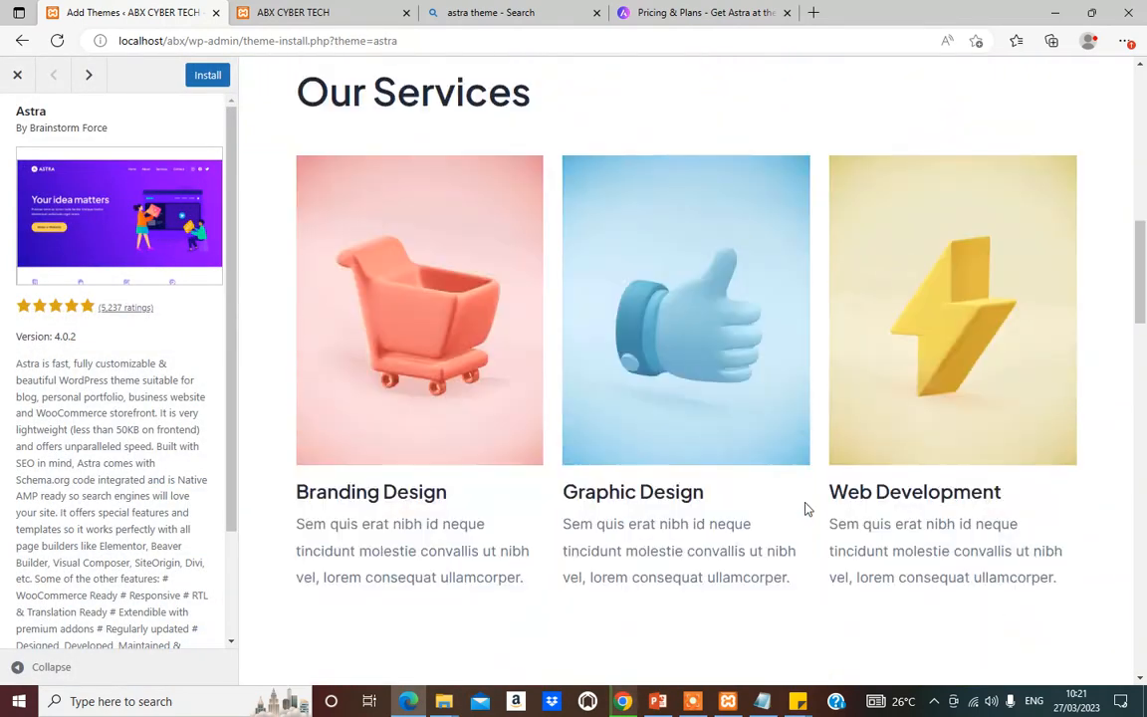
scroll(808, 494, down, 15)
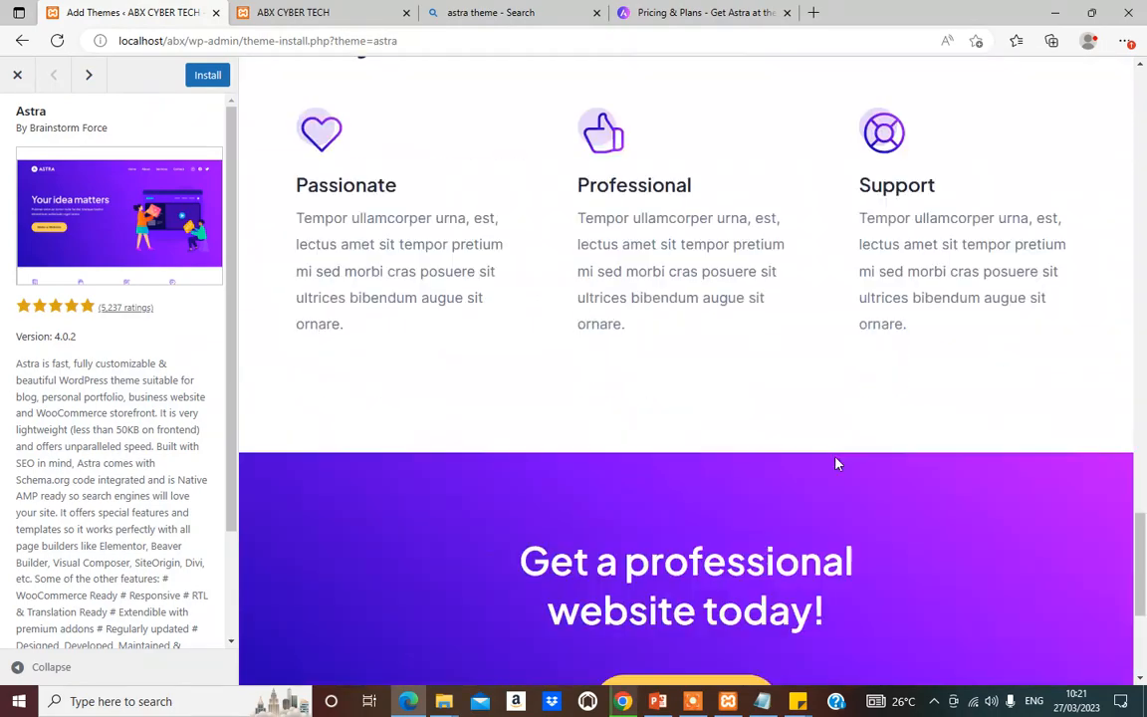
scroll(836, 462, down, 3)
scroll(809, 468, up, 20)
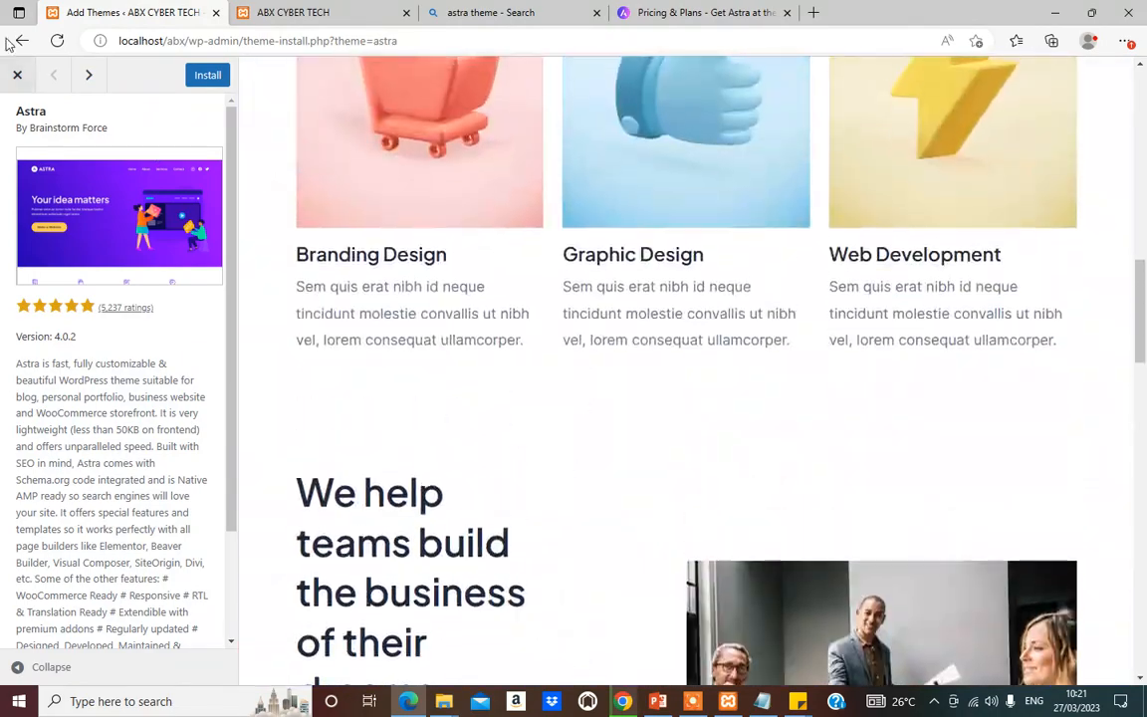
click(17, 74)
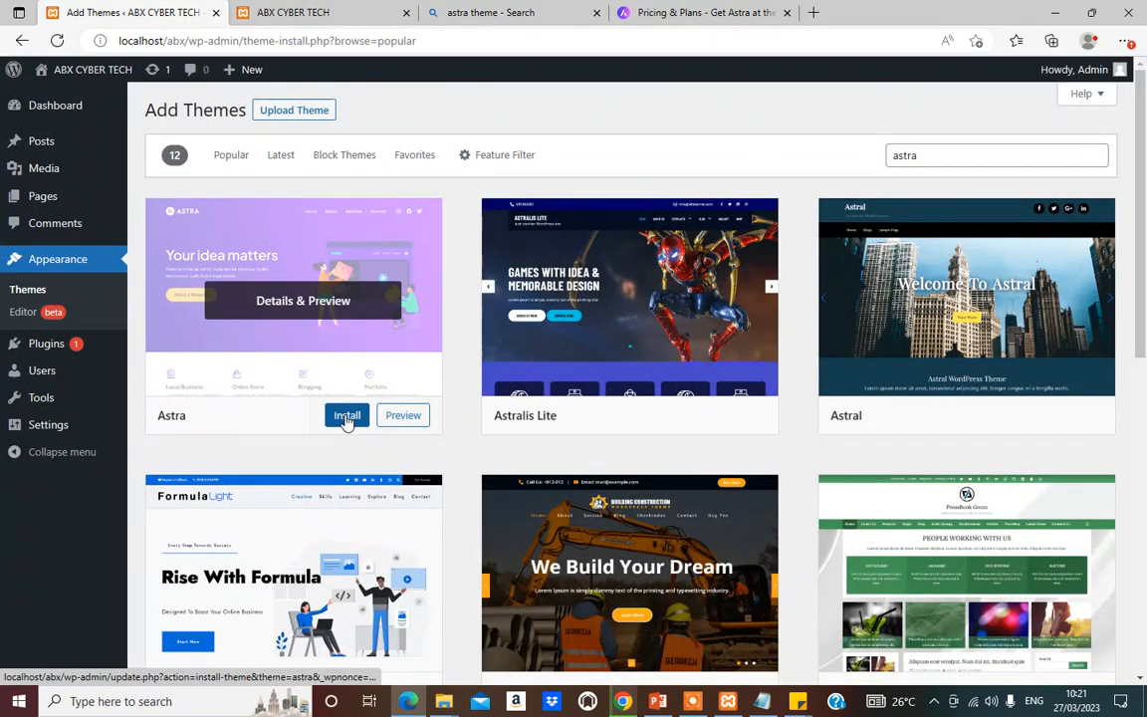
Step: Install the Astra theme from the search results and activate it
click(347, 416)
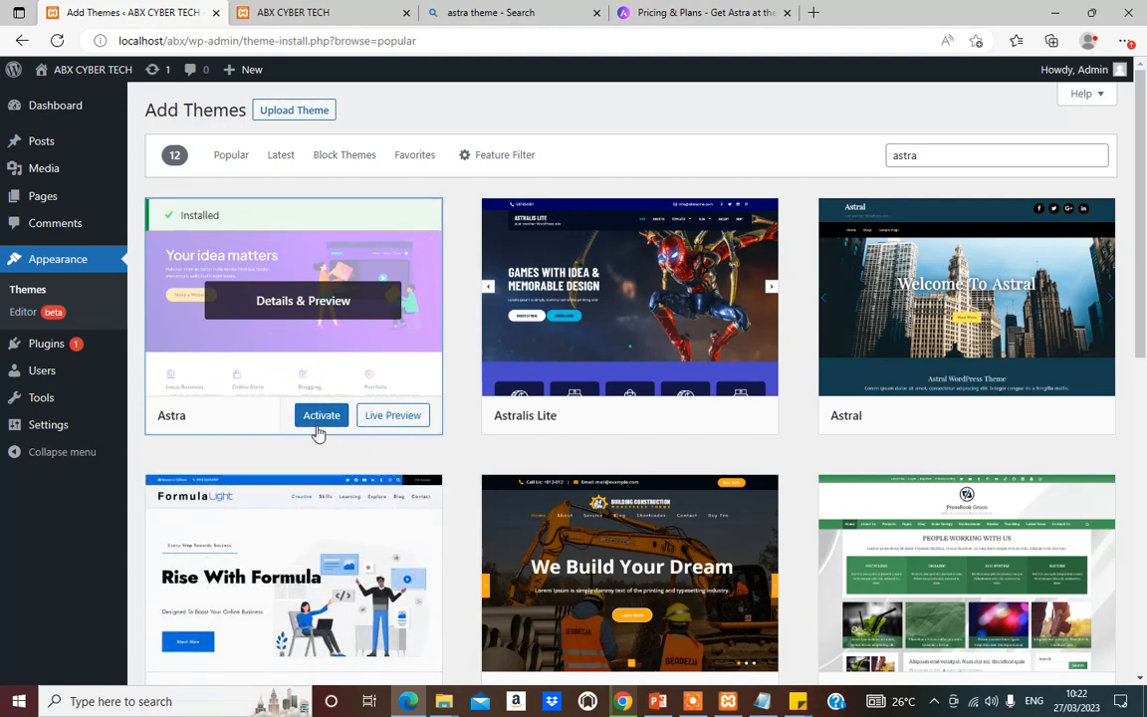
click(323, 413)
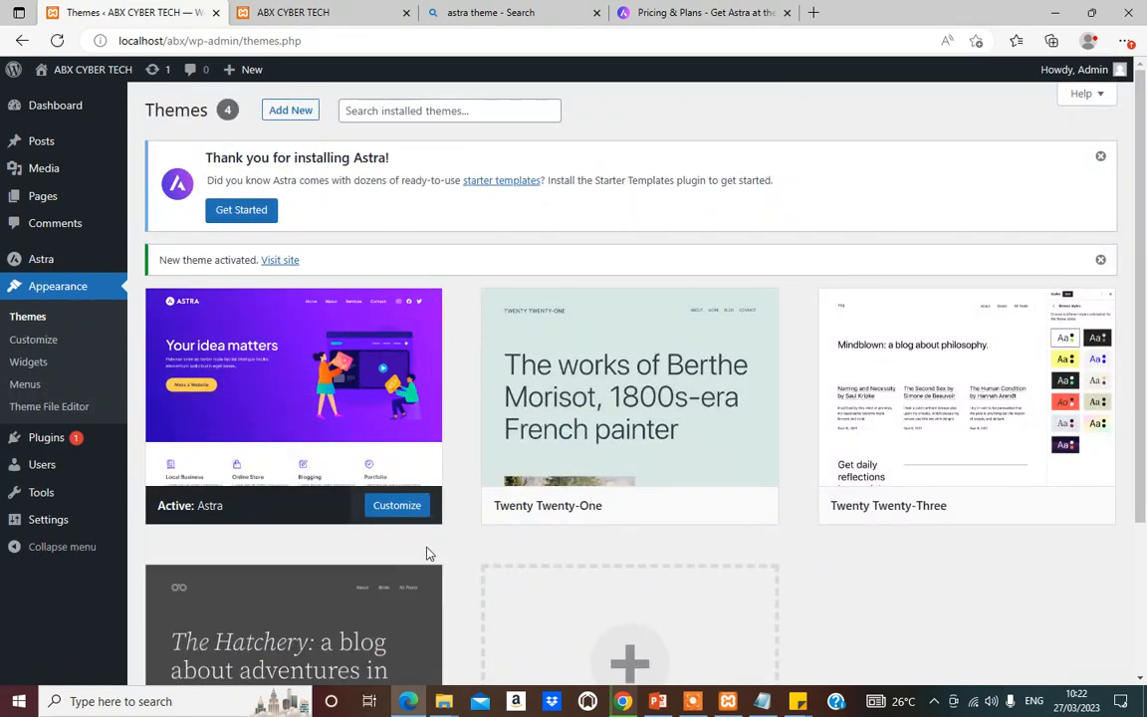
Step: Reload the ABX CYBER TECH front page to check its look with the activated theme, and return to the installed themes
click(337, 12)
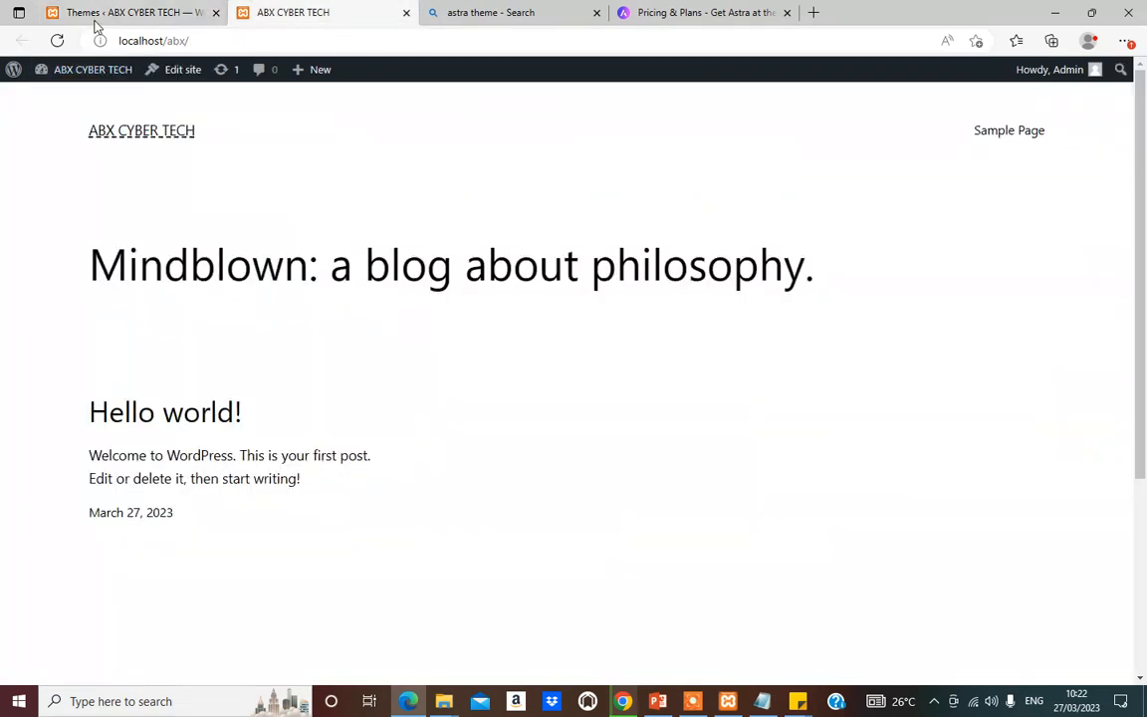
click(58, 41)
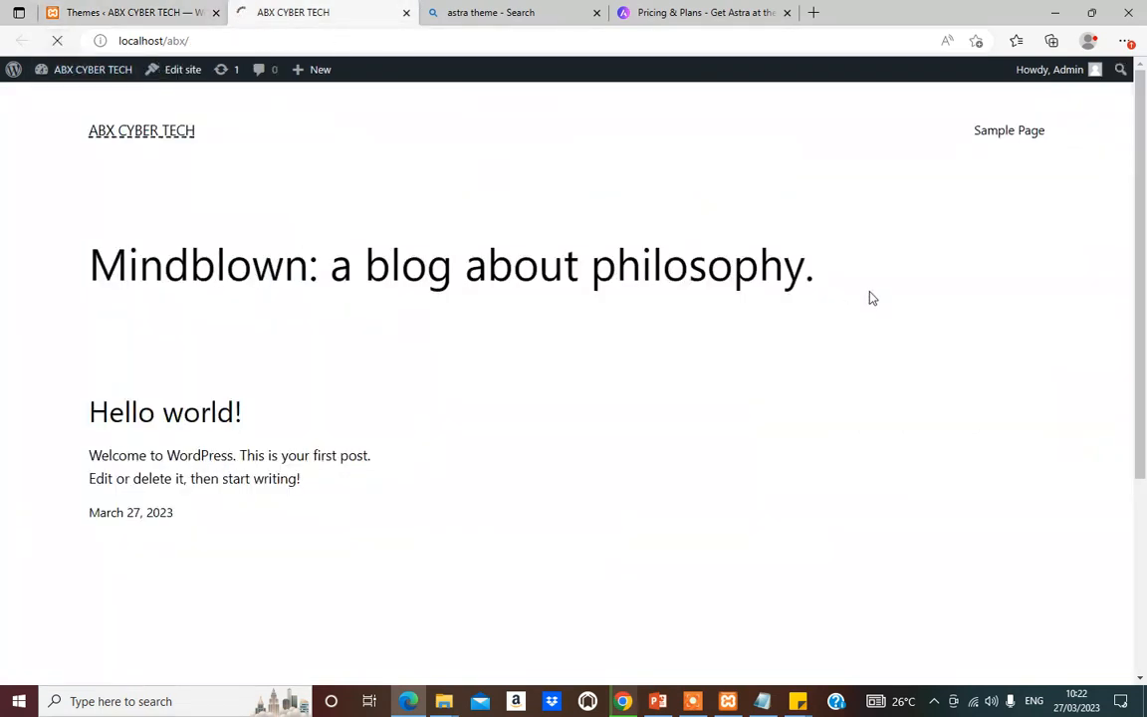
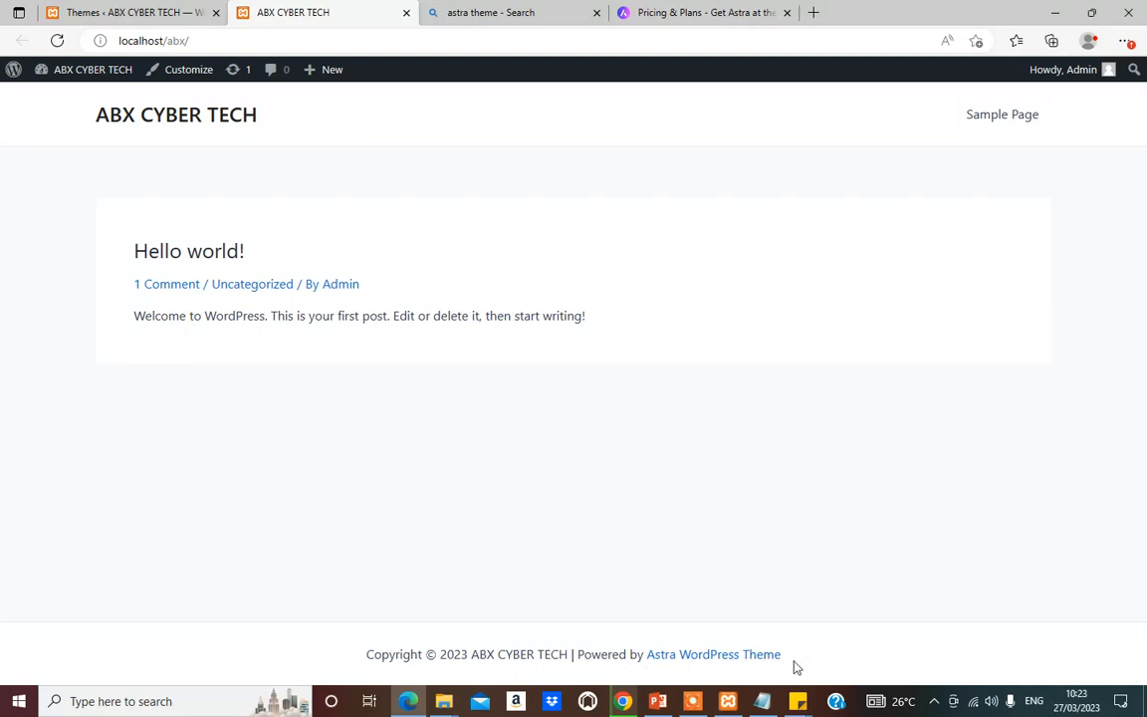
click(159, 14)
scroll(267, 453, down, 2)
scroll(267, 453, up, 2)
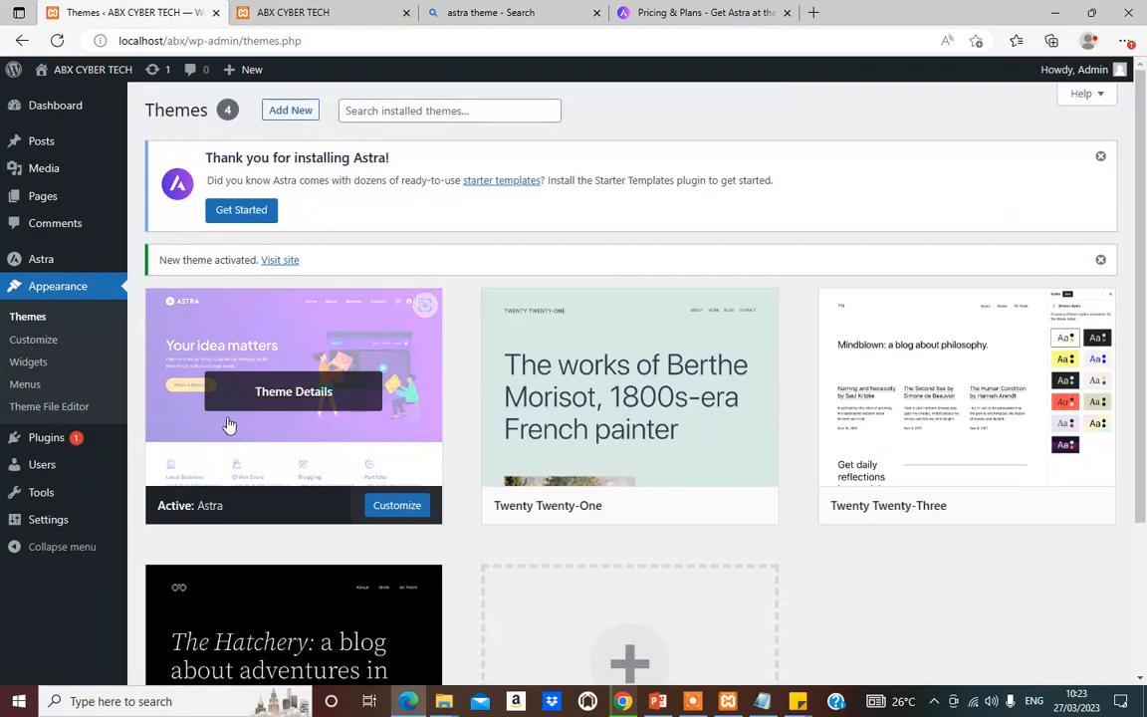
Step: Open the dashboard home, try to start the Starter Templates setup from the Astra notice, and go back to the dashboard
mouse_move(54, 110)
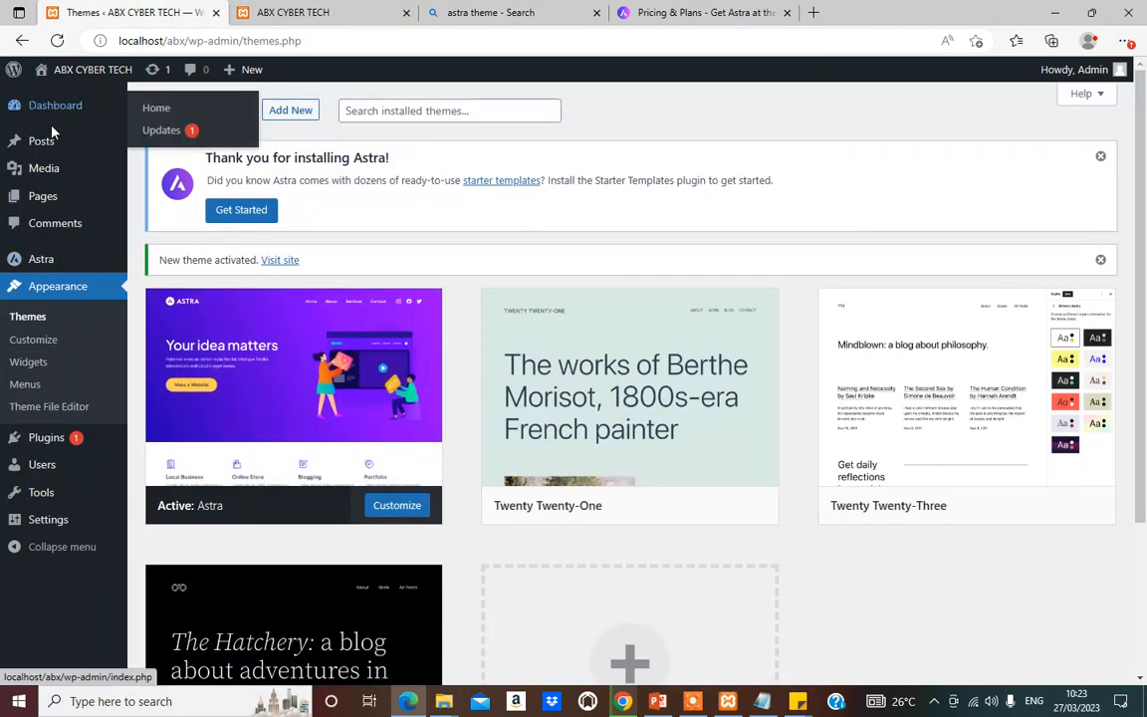
click(56, 114)
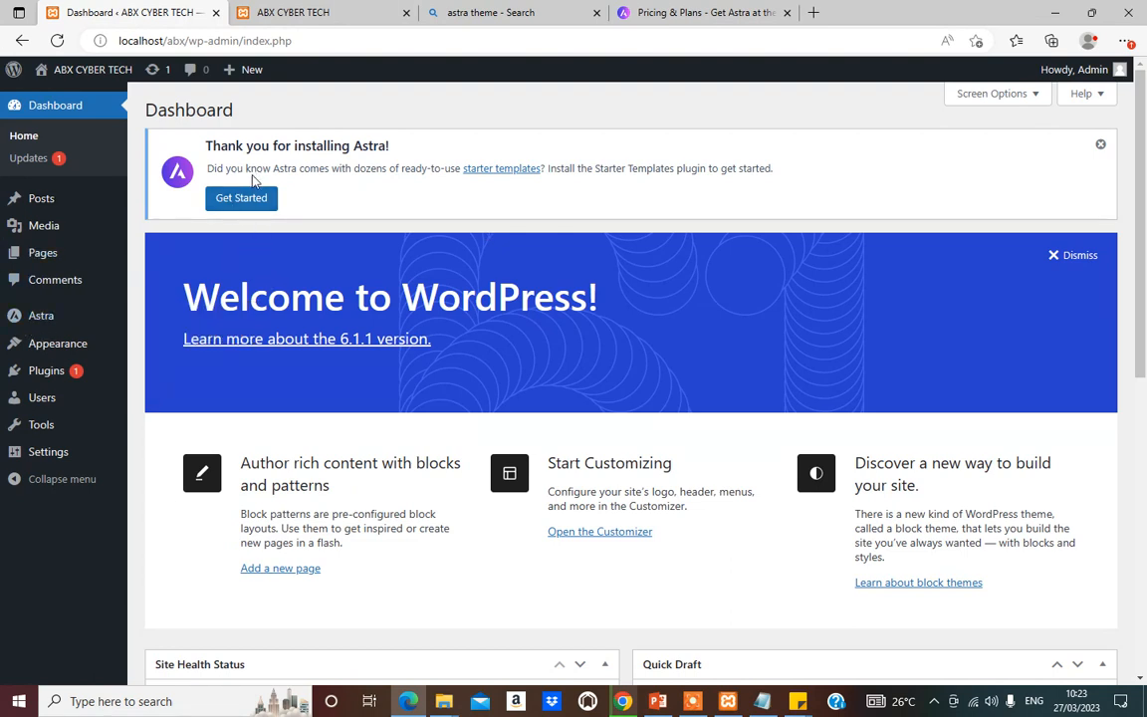
click(233, 203)
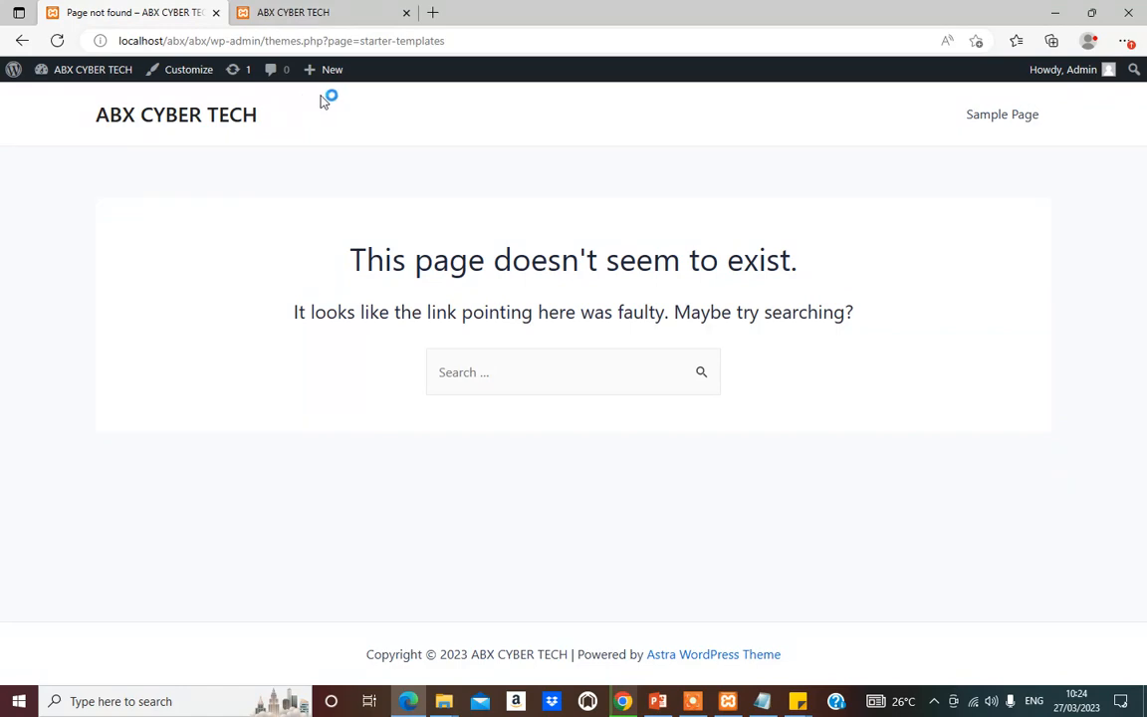
click(22, 40)
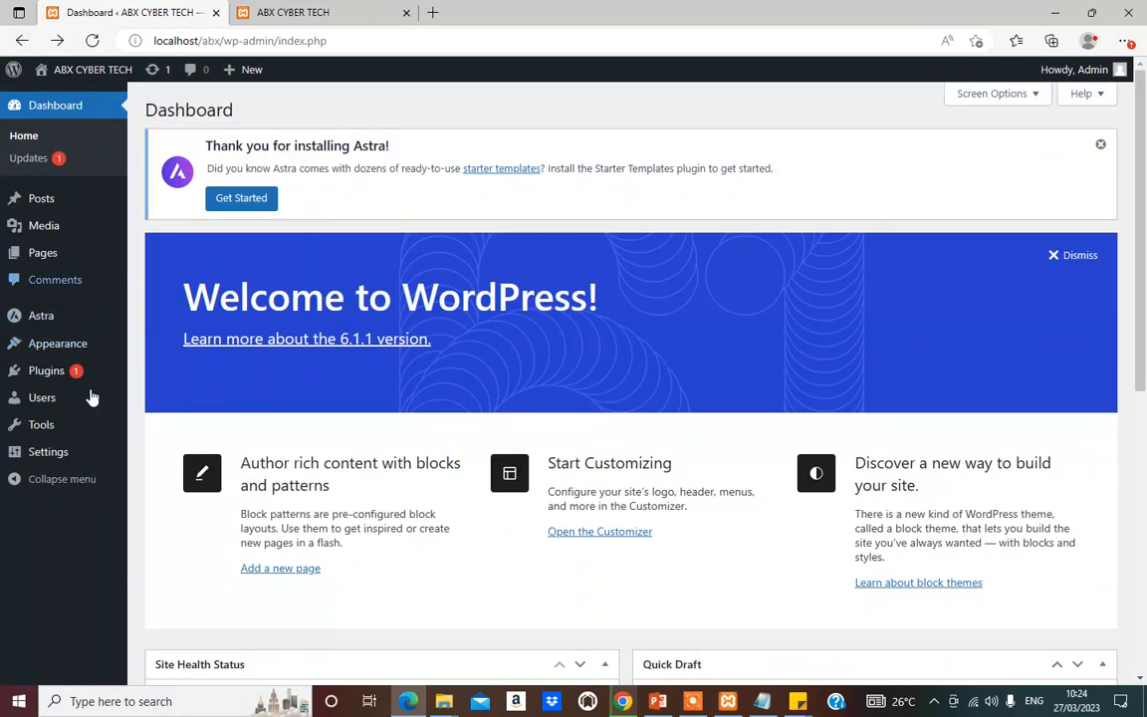
Step: Open the Astra dashboard, look over its quick settings, and start customising the site
mouse_move(45, 320)
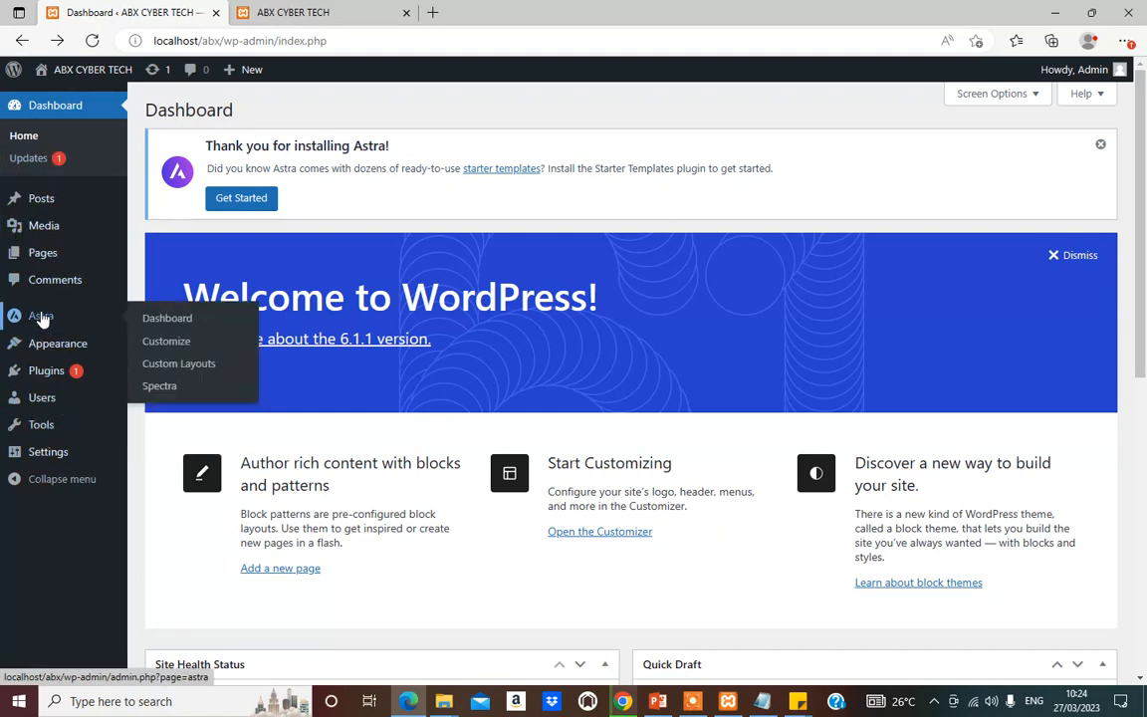
click(184, 321)
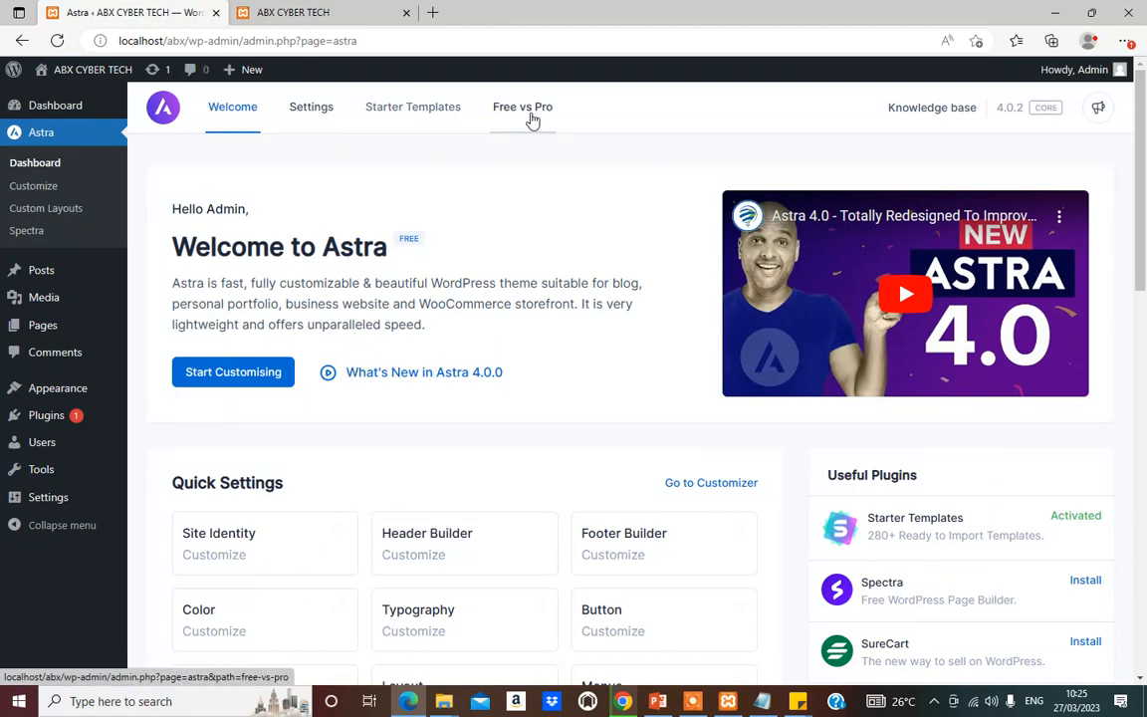
scroll(1029, 468, down, 2)
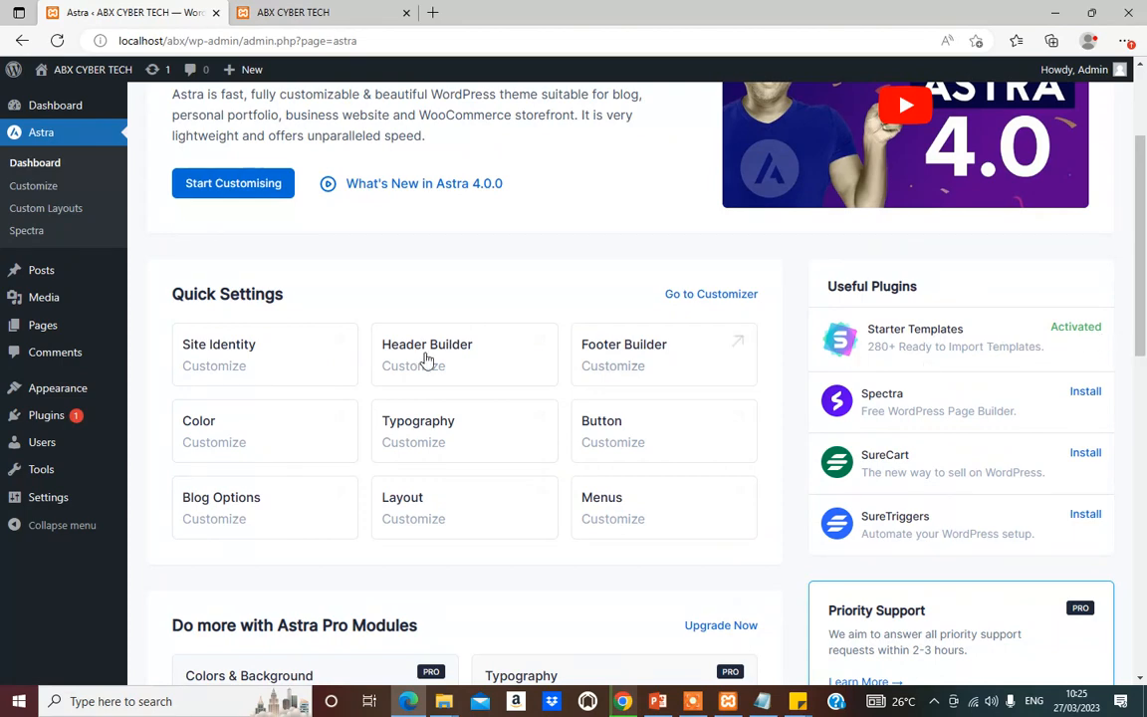
scroll(426, 361, up, 2)
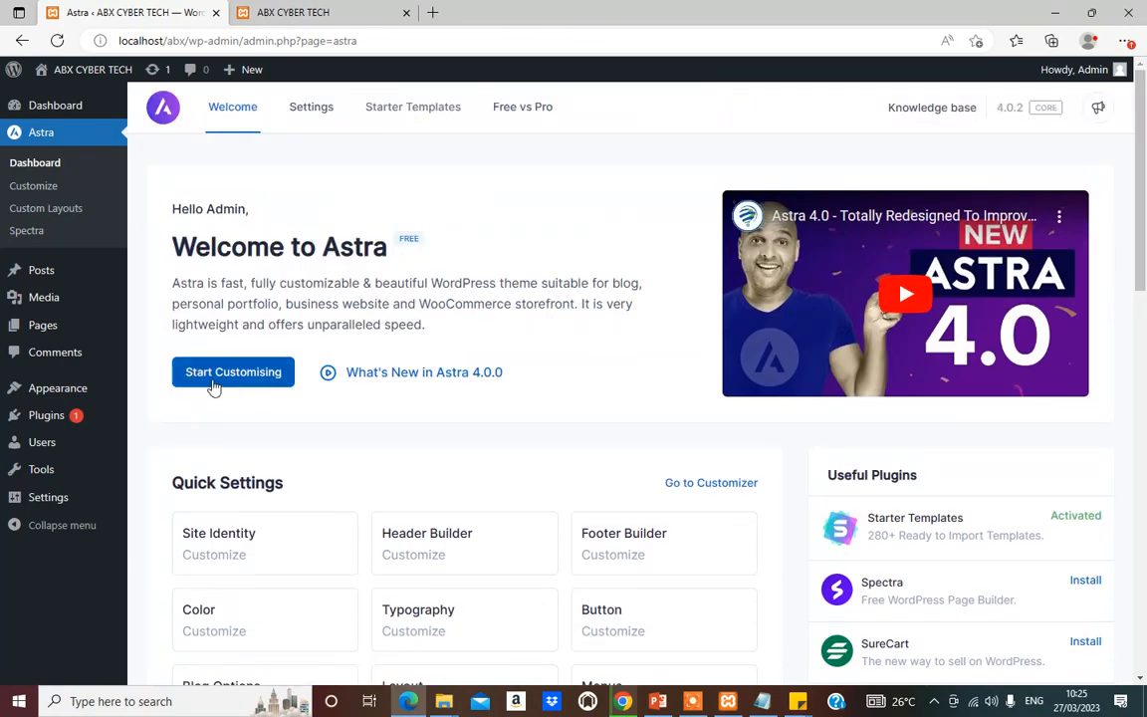
click(230, 373)
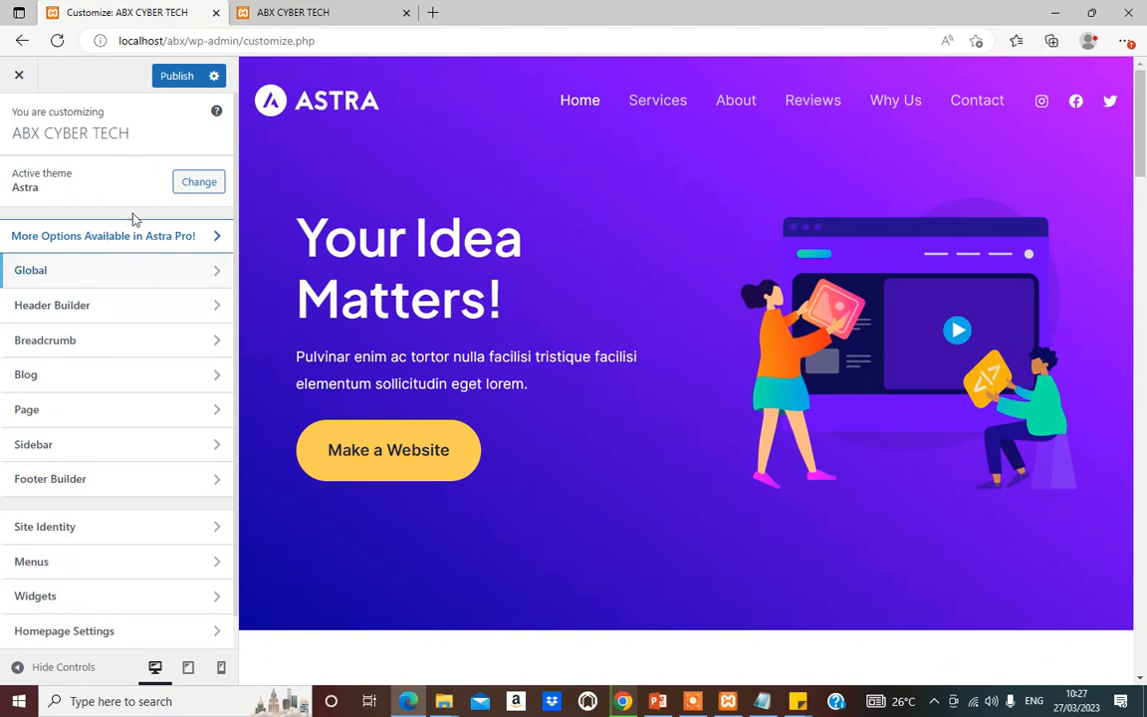
Step: Examine the Global, Blog and Footer Builder sections of the theme customizer, returning to the main list of sections
click(135, 269)
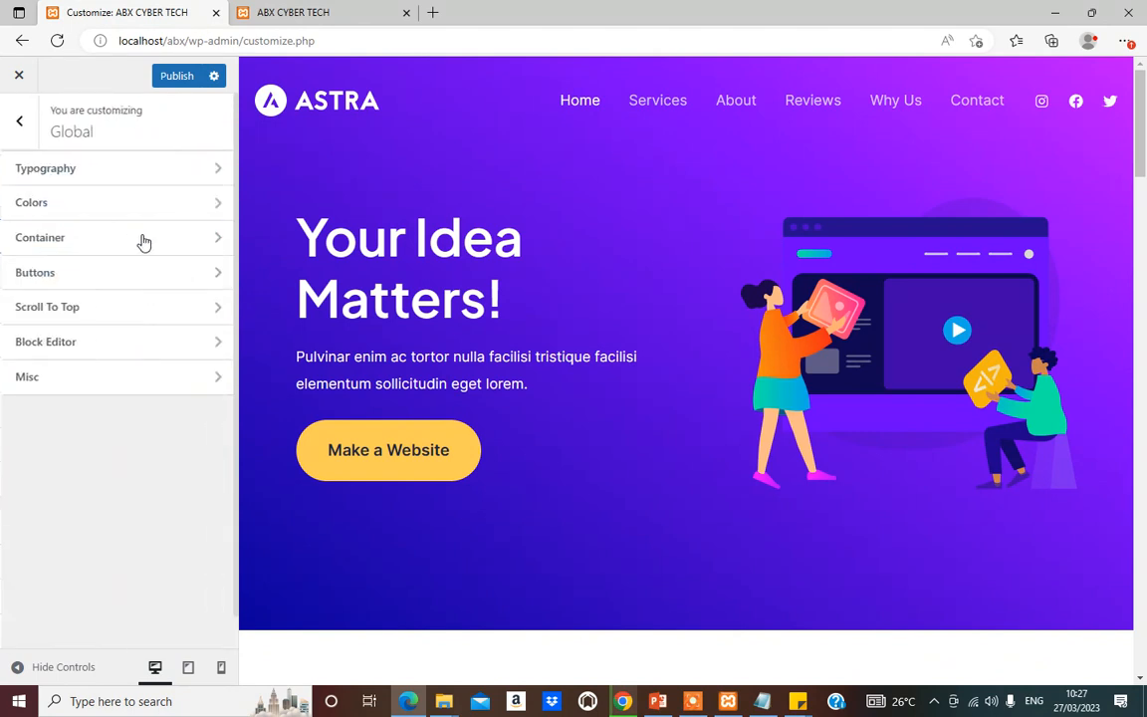
click(19, 121)
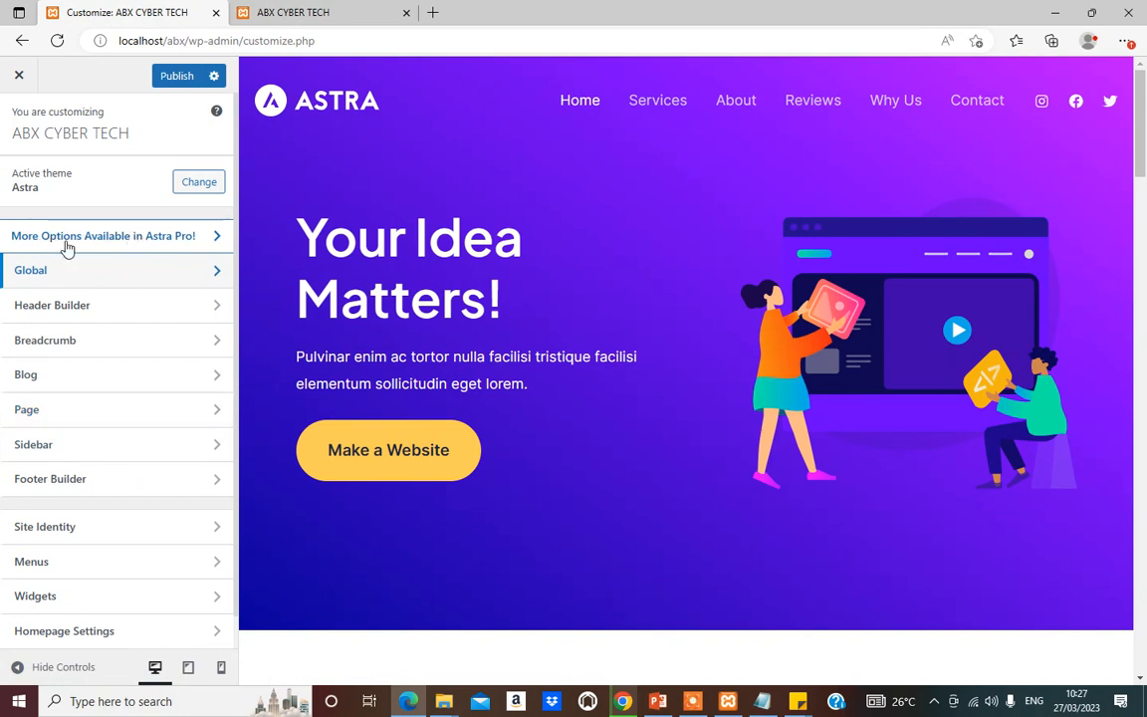
click(143, 270)
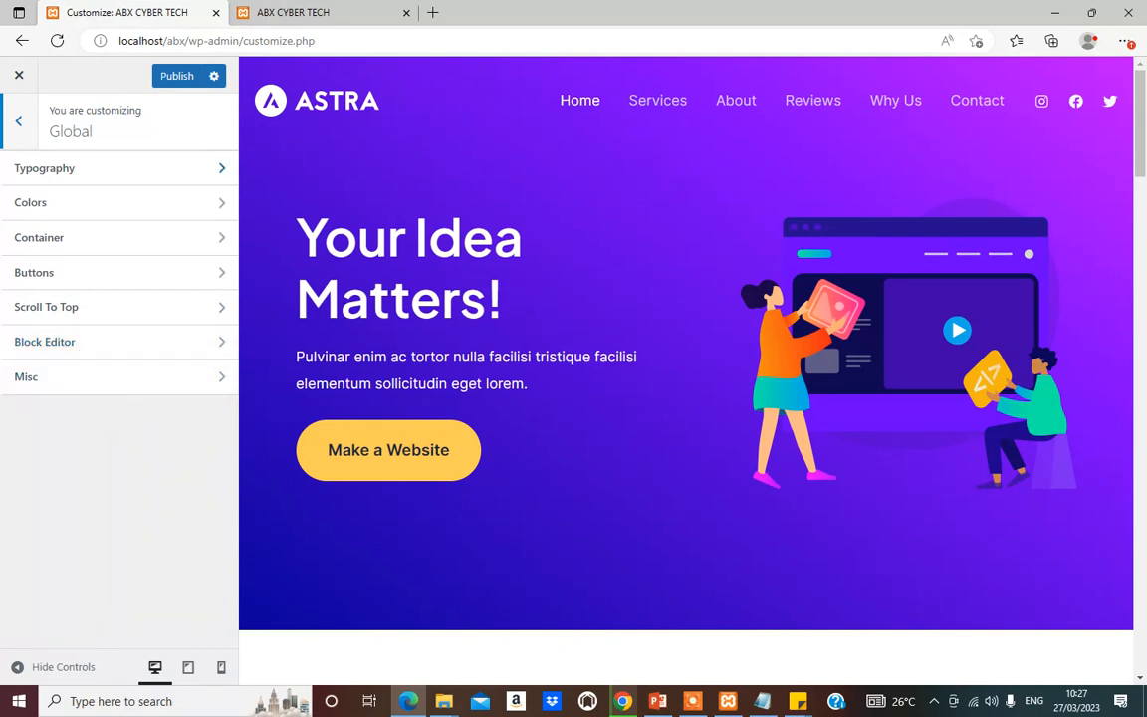
click(19, 121)
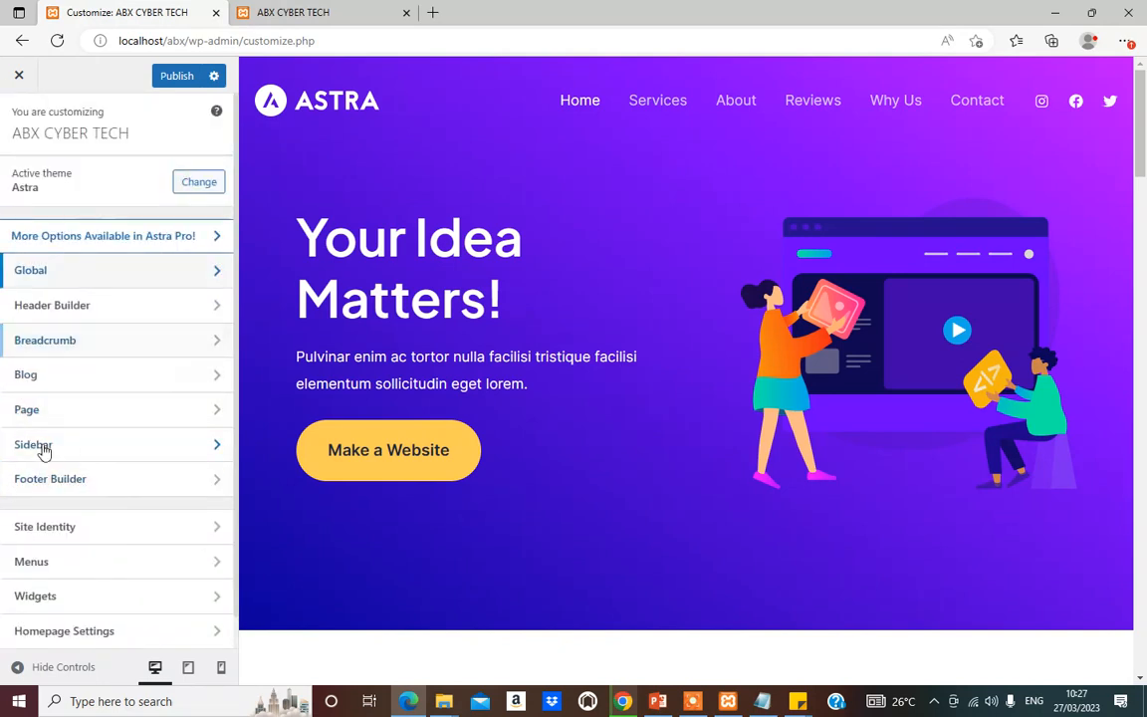
click(117, 382)
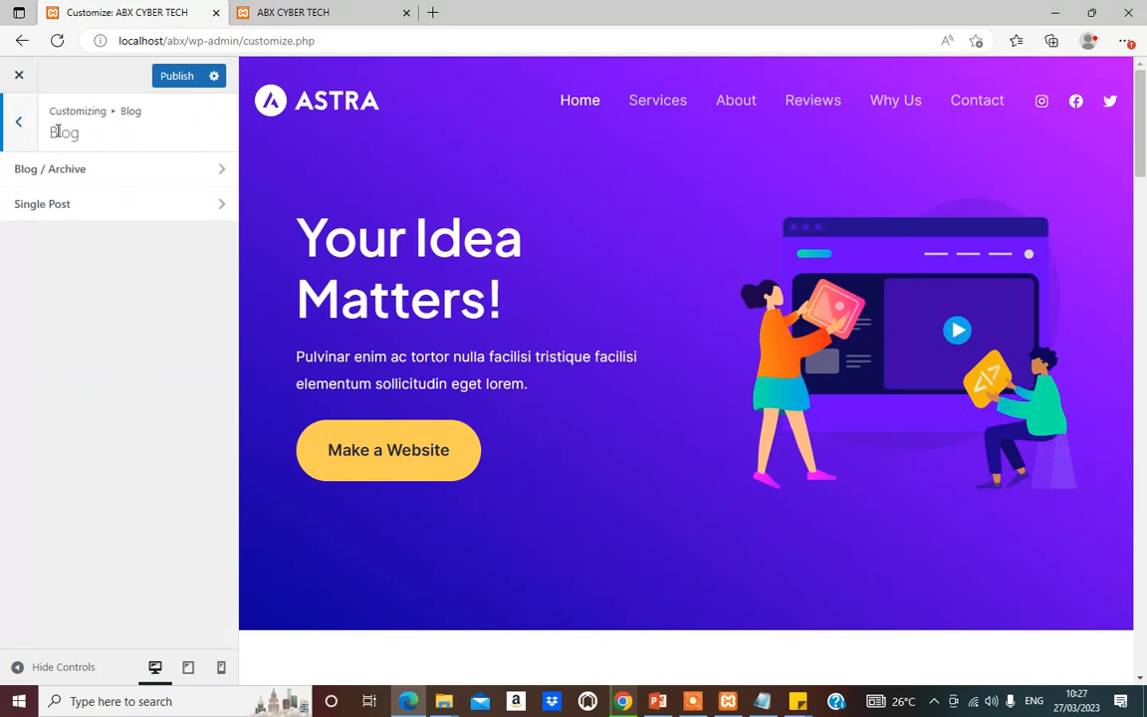
click(21, 138)
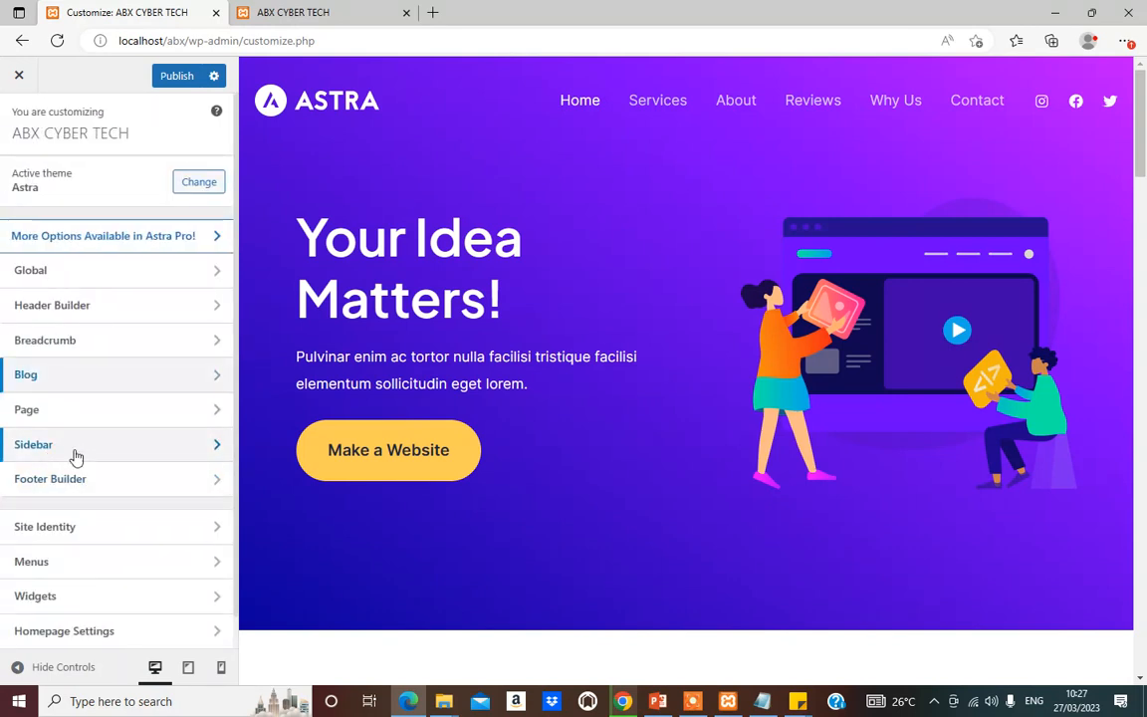
click(117, 486)
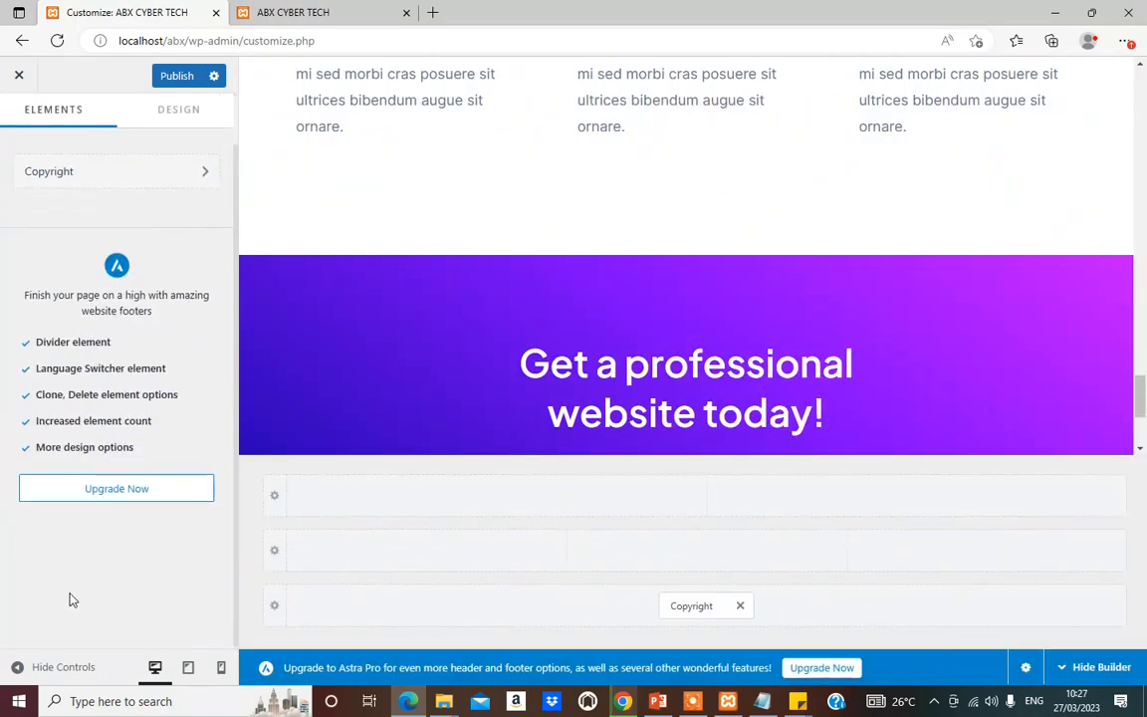
click(24, 120)
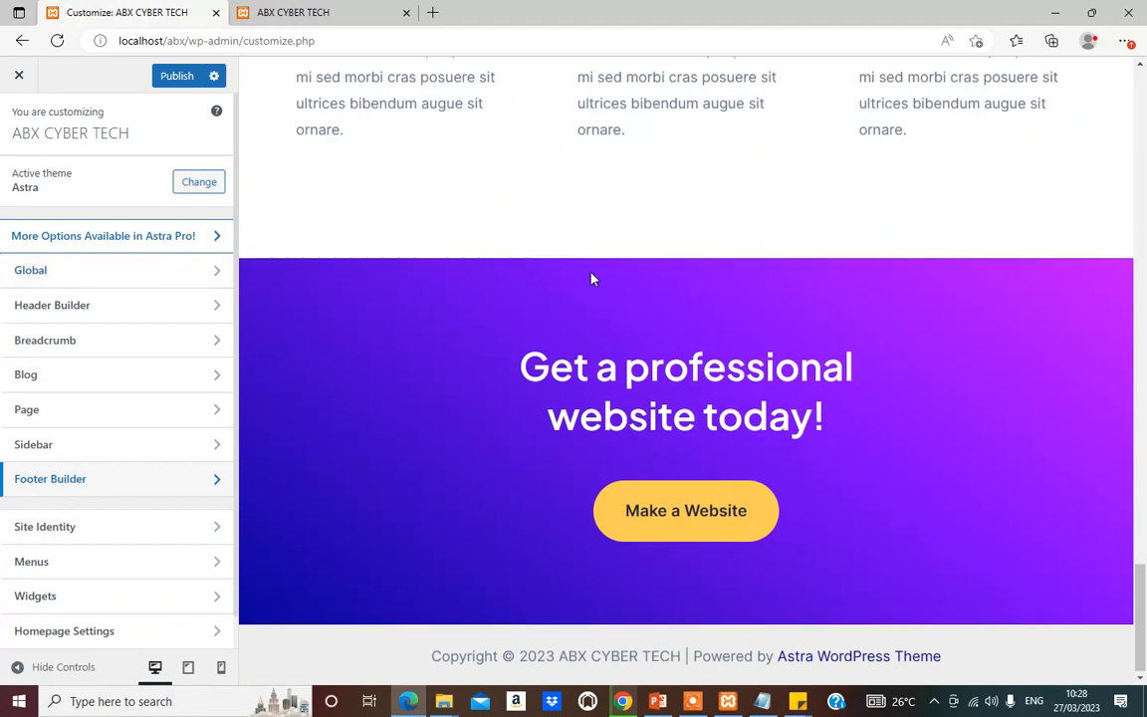
Step: Look through the customizer's home page preview from the hero banner to the copyright footer and back
scroll(585, 309, up, 20)
scroll(586, 309, up, 10)
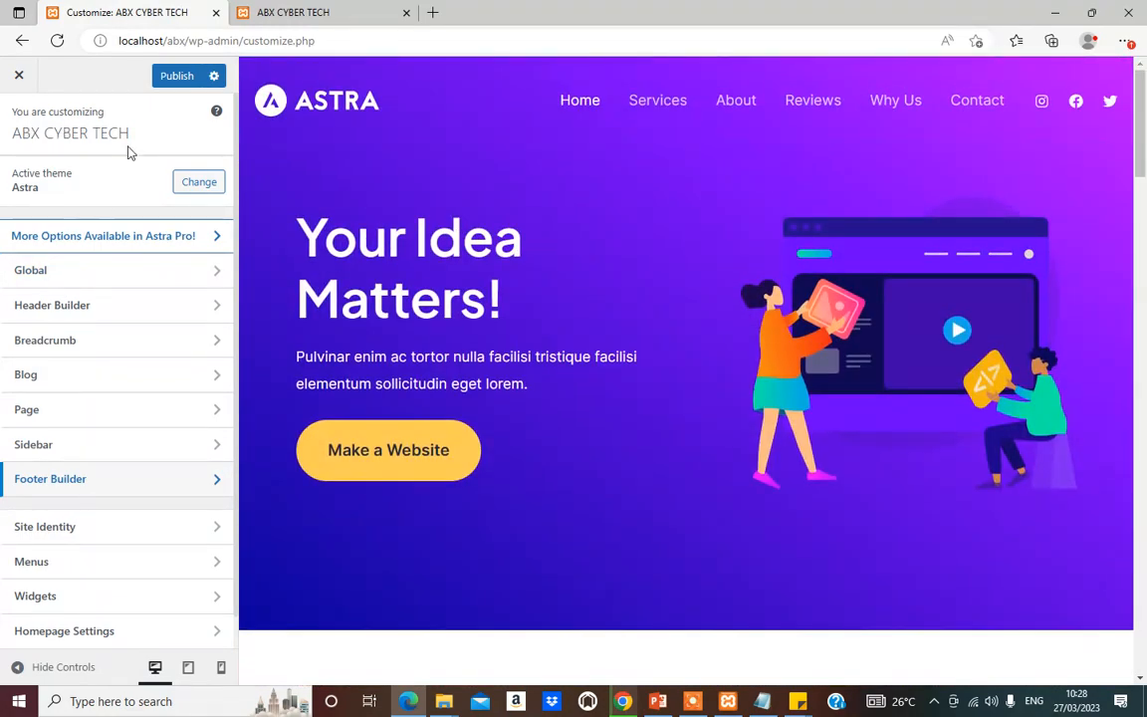
scroll(642, 333, down, 10)
scroll(645, 380, down, 15)
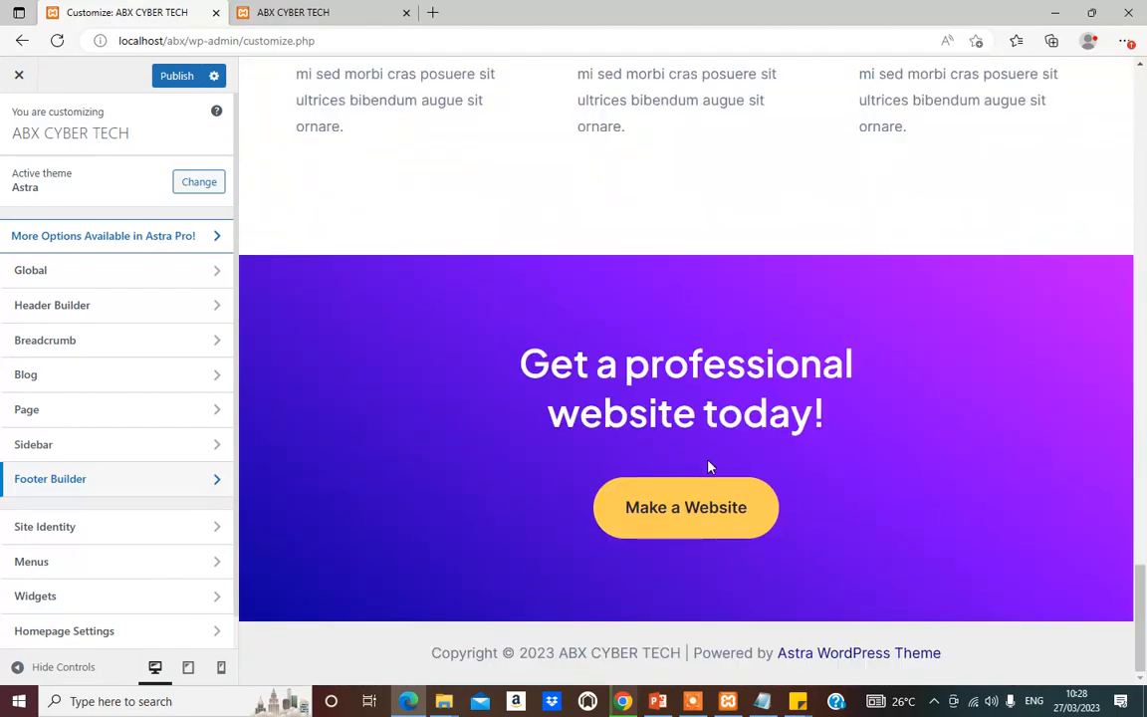
scroll(708, 466, up, 15)
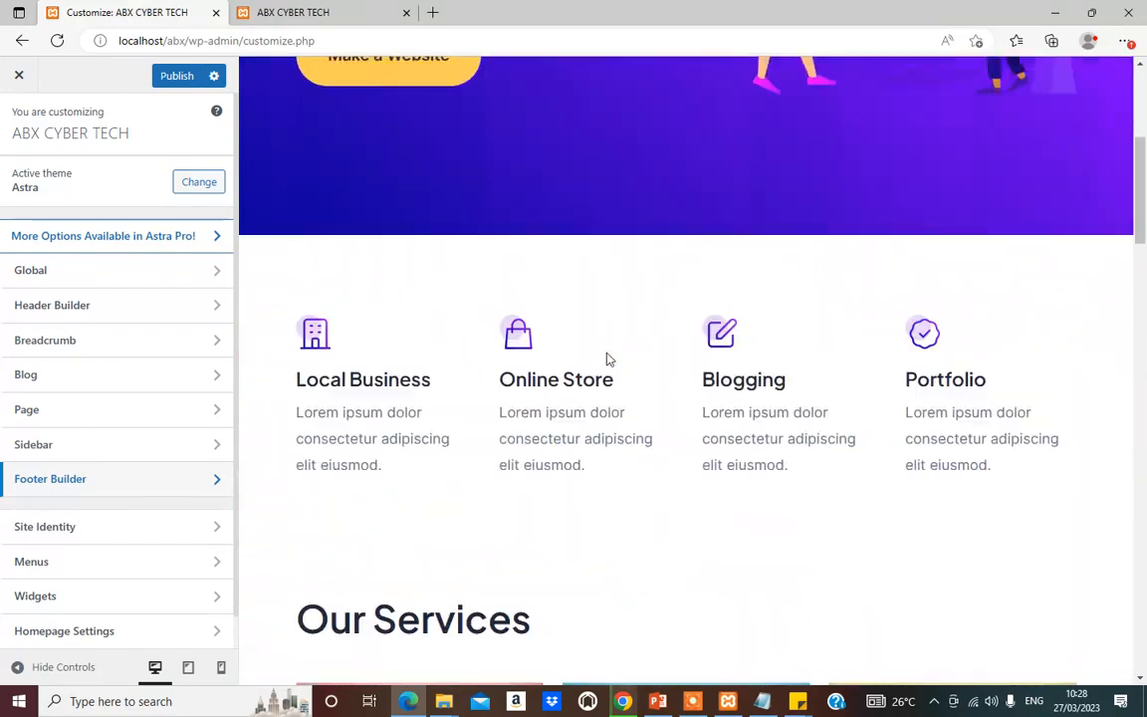
scroll(609, 359, up, 5)
Step: Reload the ABX CYBER TECH front page to compare it with the preview, and return to the customizer
click(317, 11)
click(57, 42)
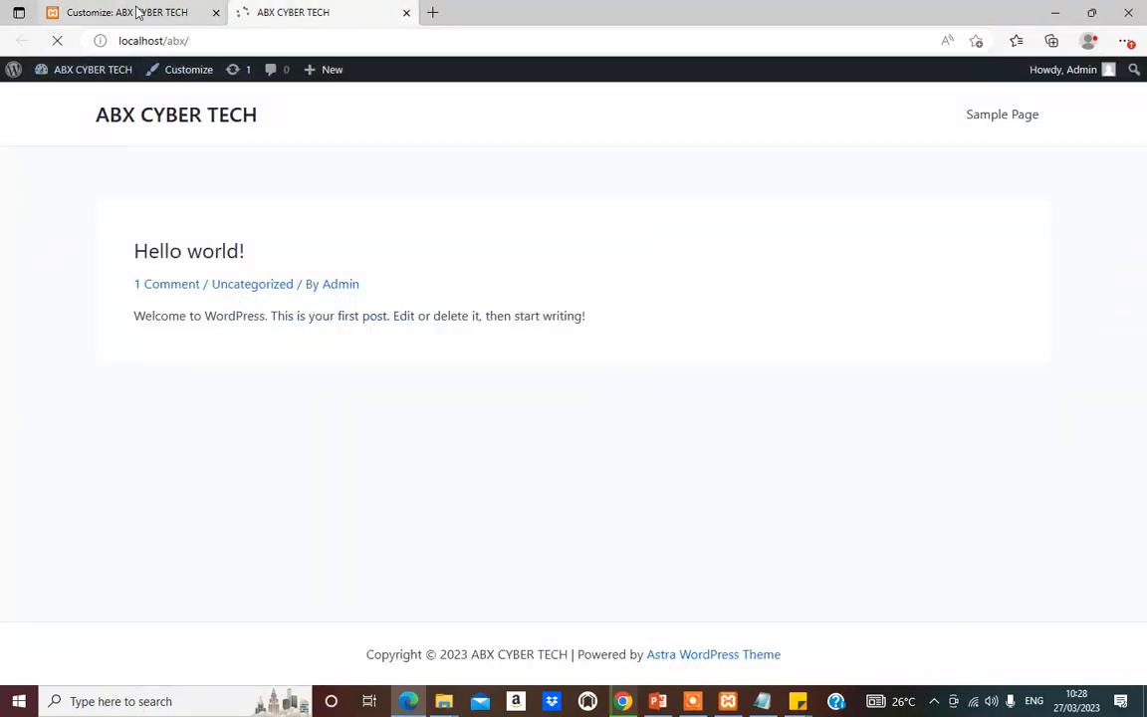
click(175, 8)
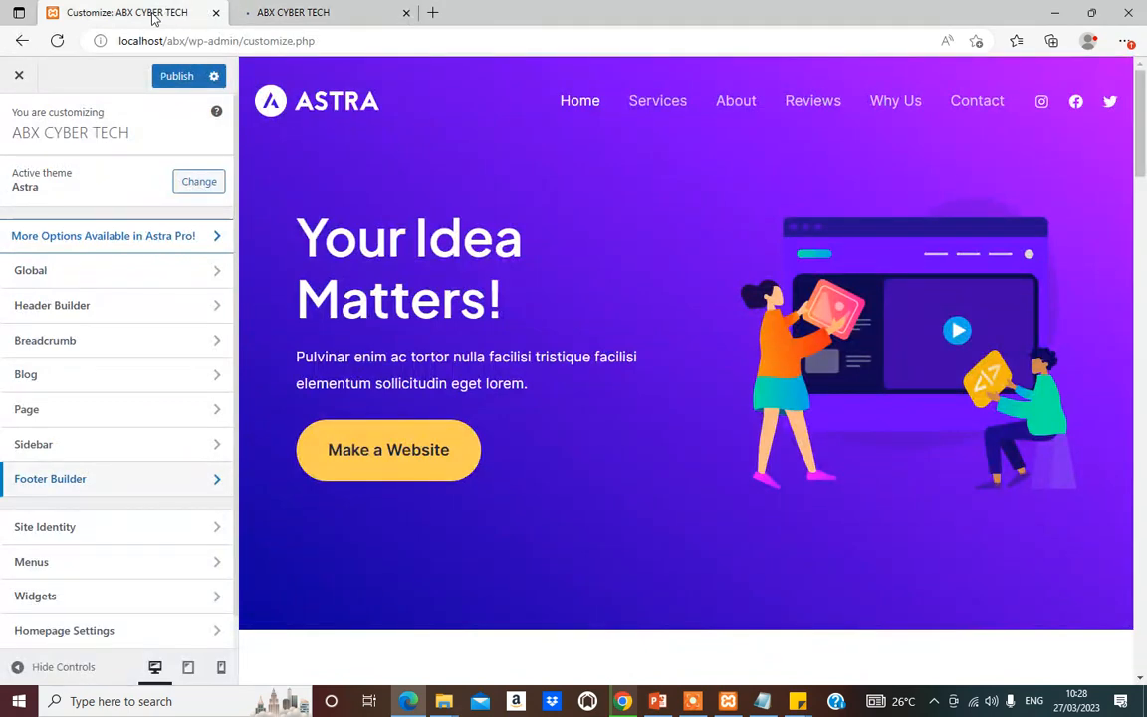